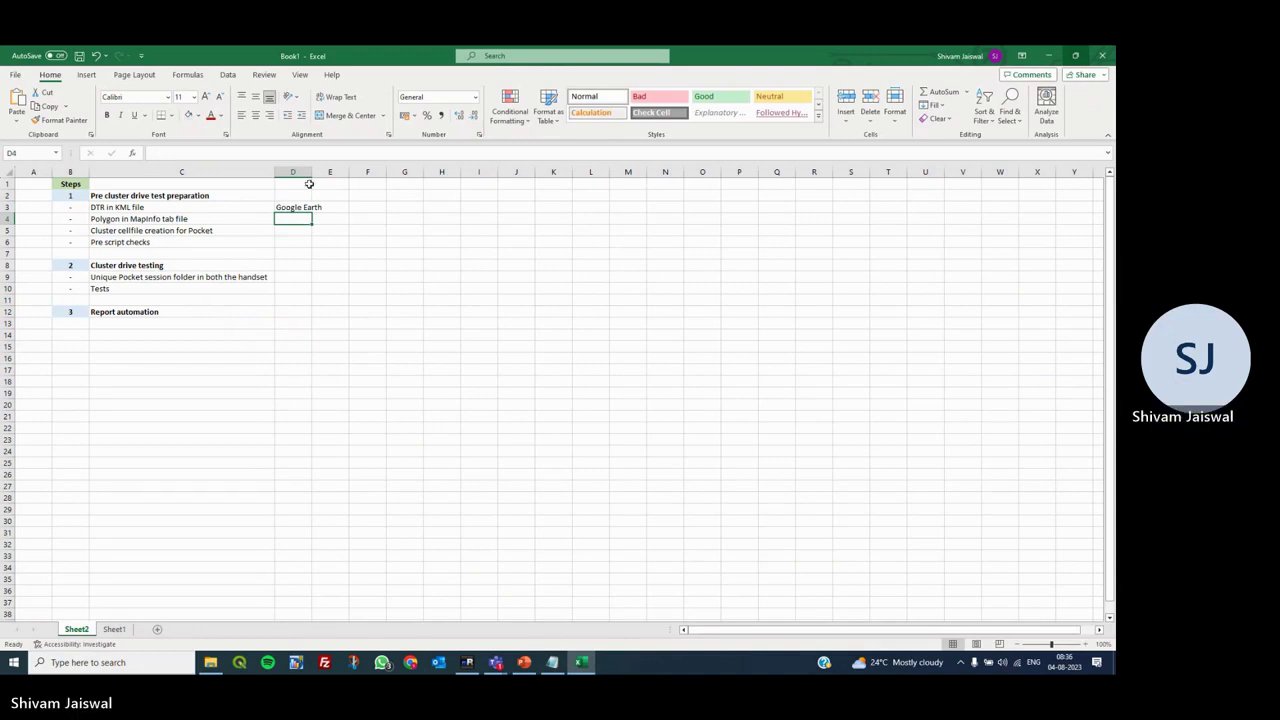
- Fit column D of Sheet2 to the width of its Google Earth entry
double_click(312, 172)
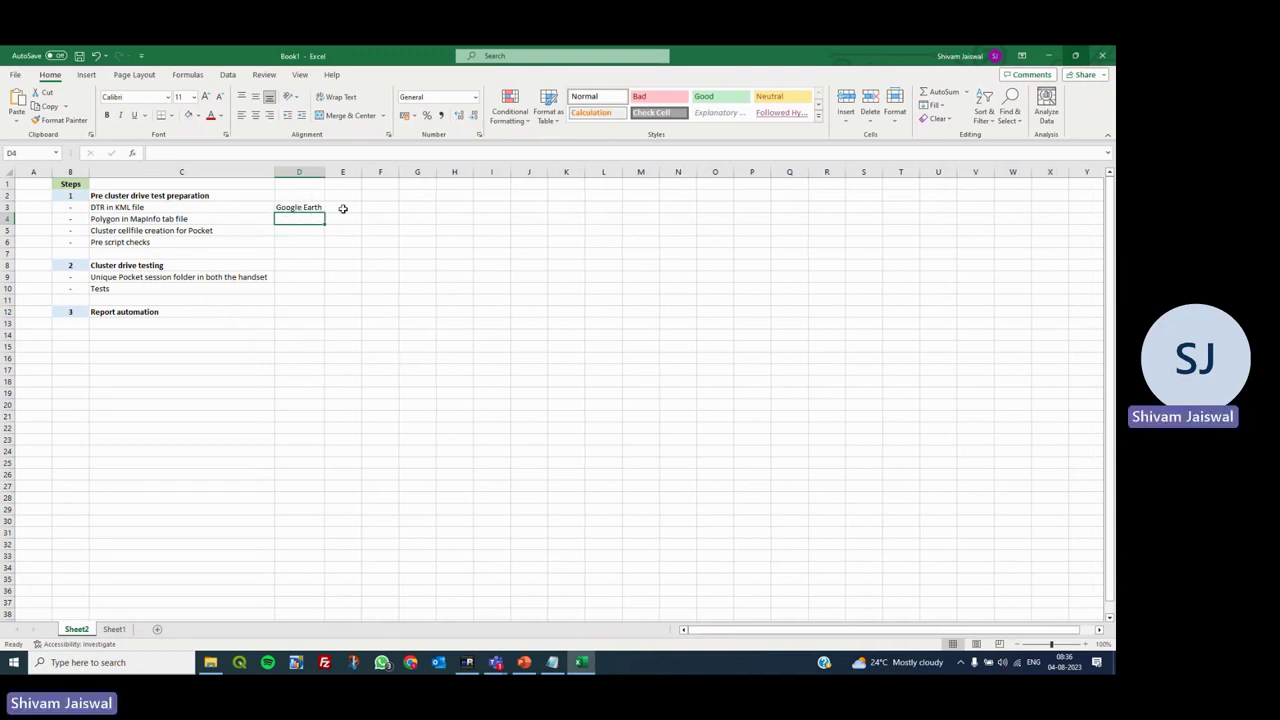
- Review the pre cluster drive test preparation items on Sheet2, from the DTR in KML file to the pre script checks
click(140, 210)
click(304, 210)
click(270, 219)
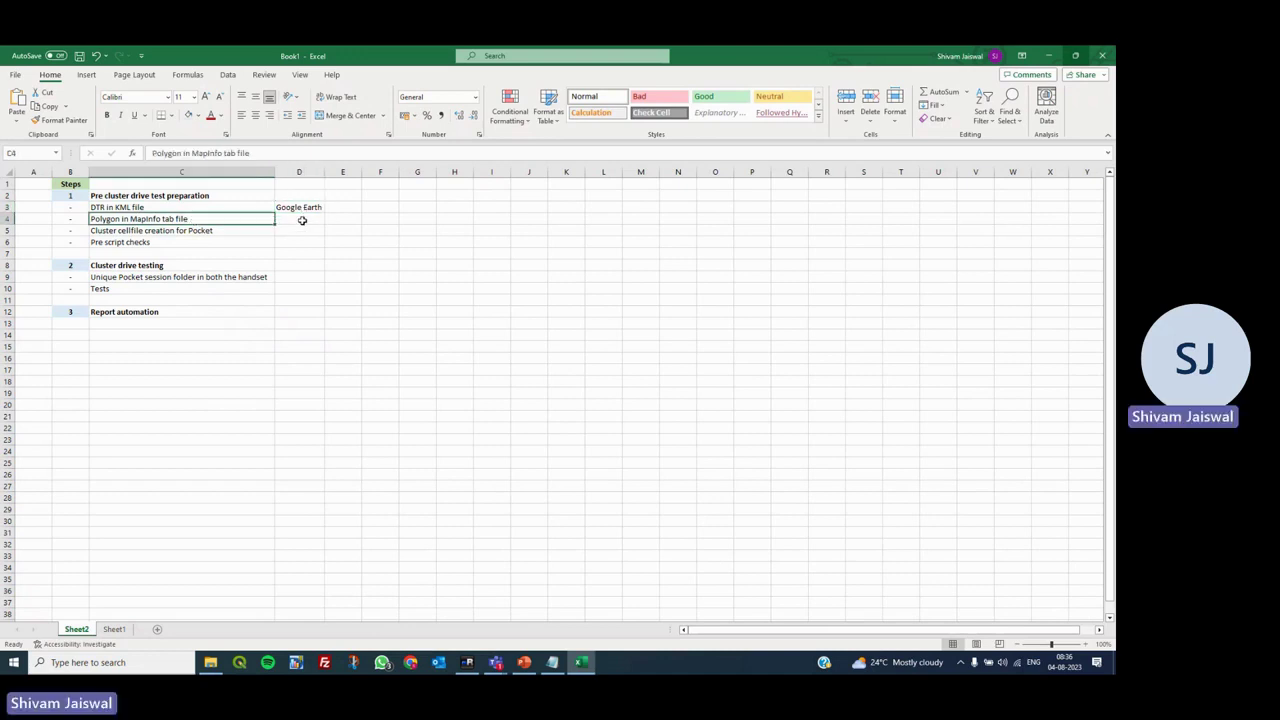
click(291, 220)
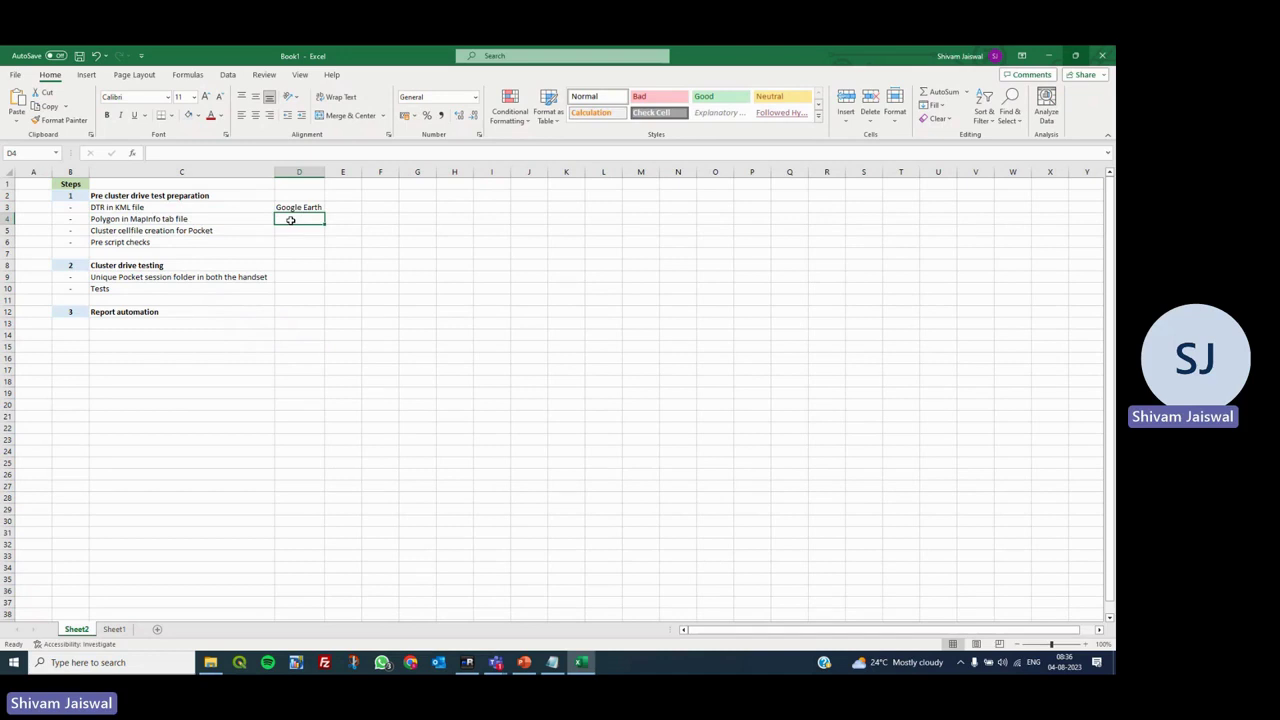
click(212, 233)
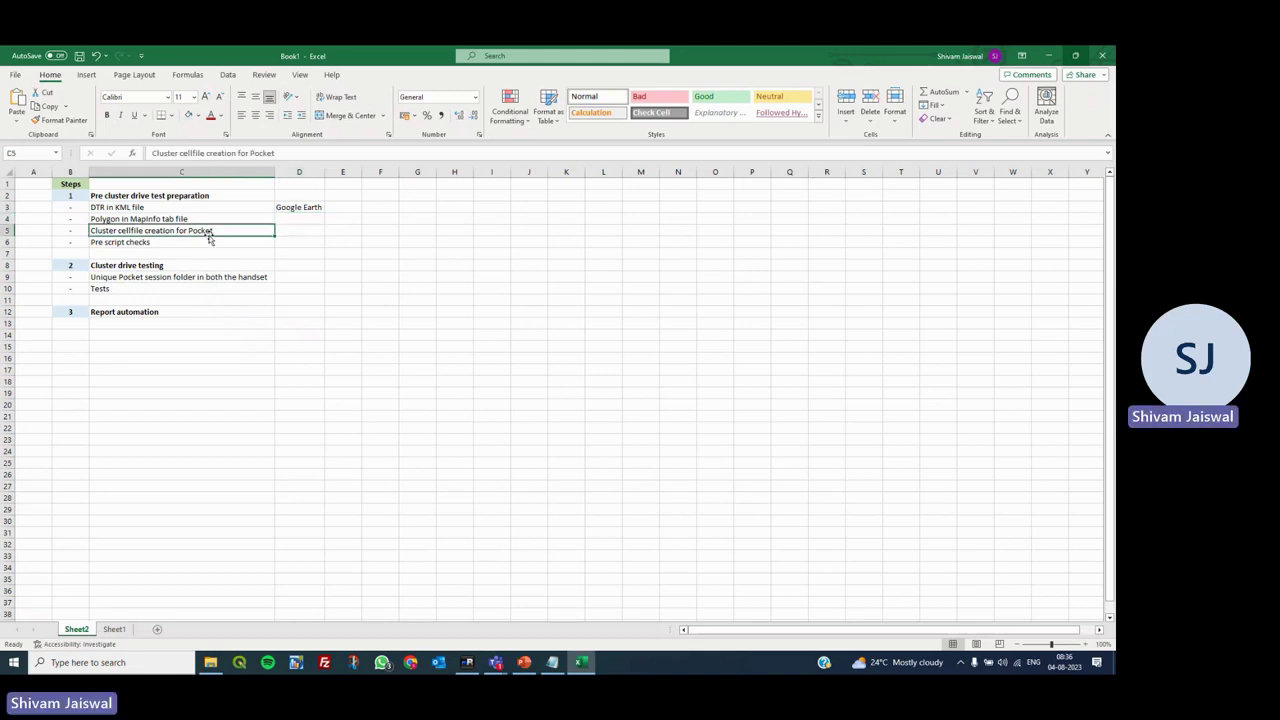
click(292, 233)
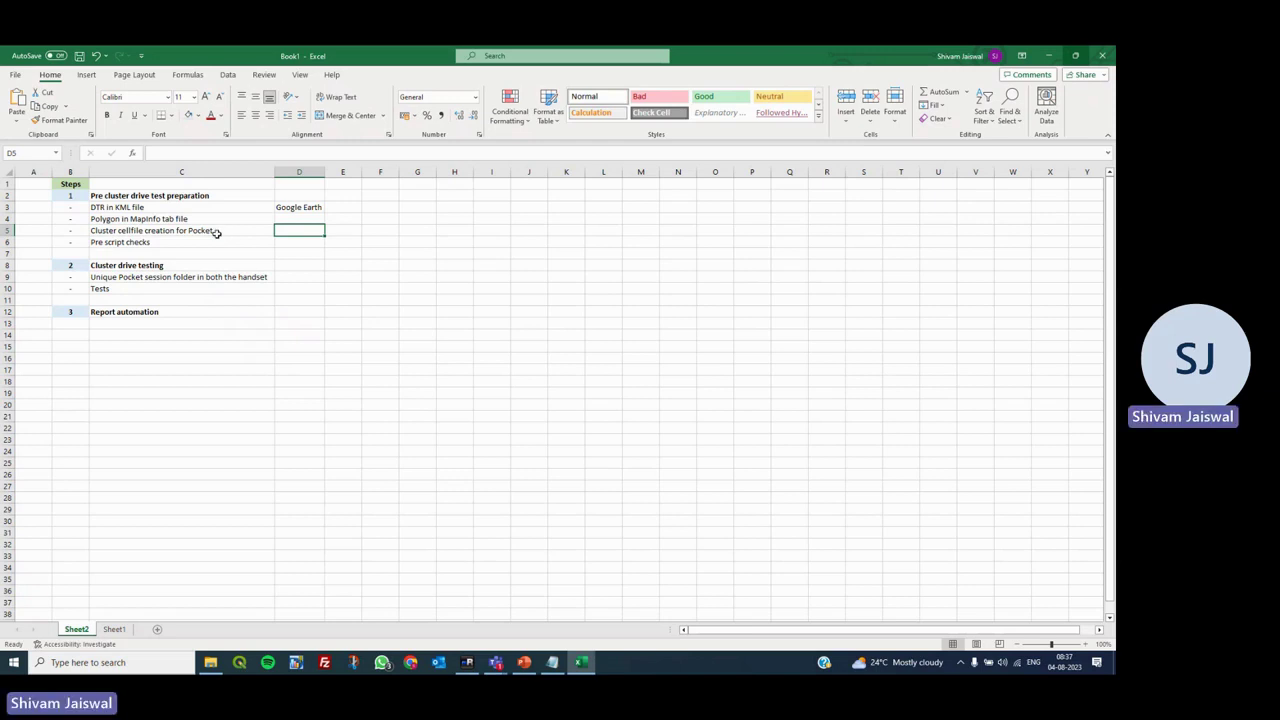
click(216, 233)
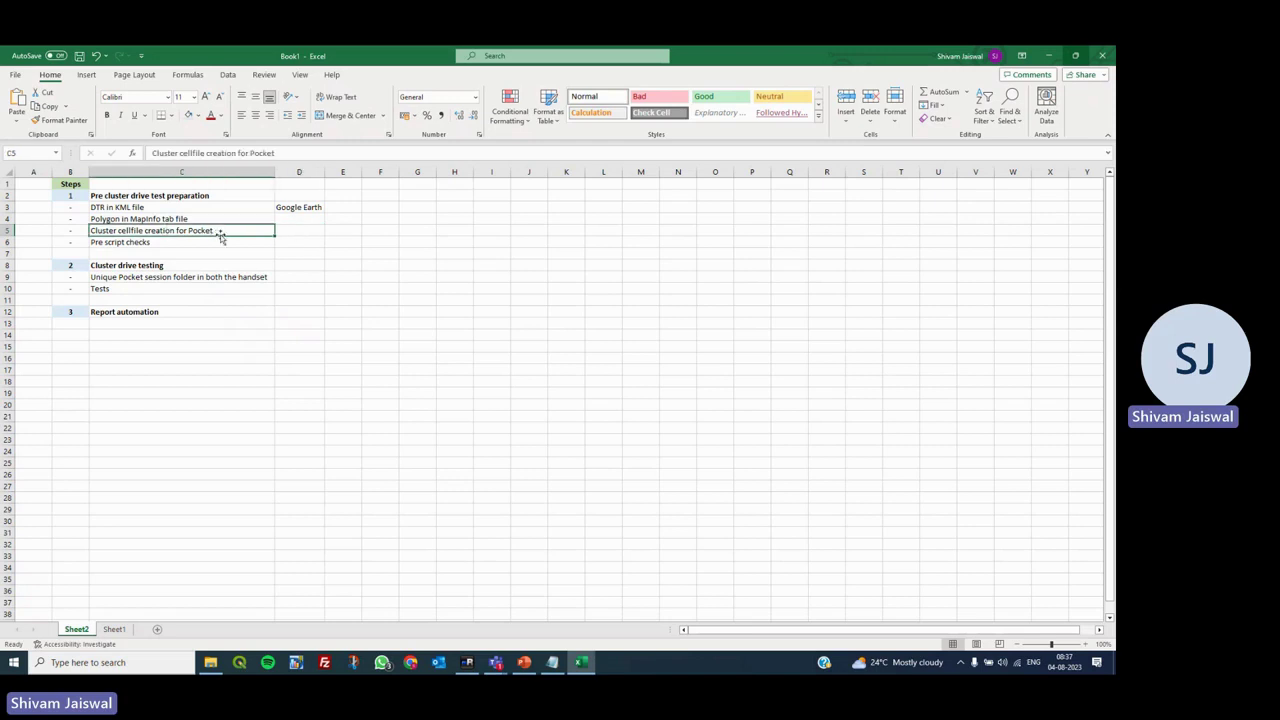
click(270, 243)
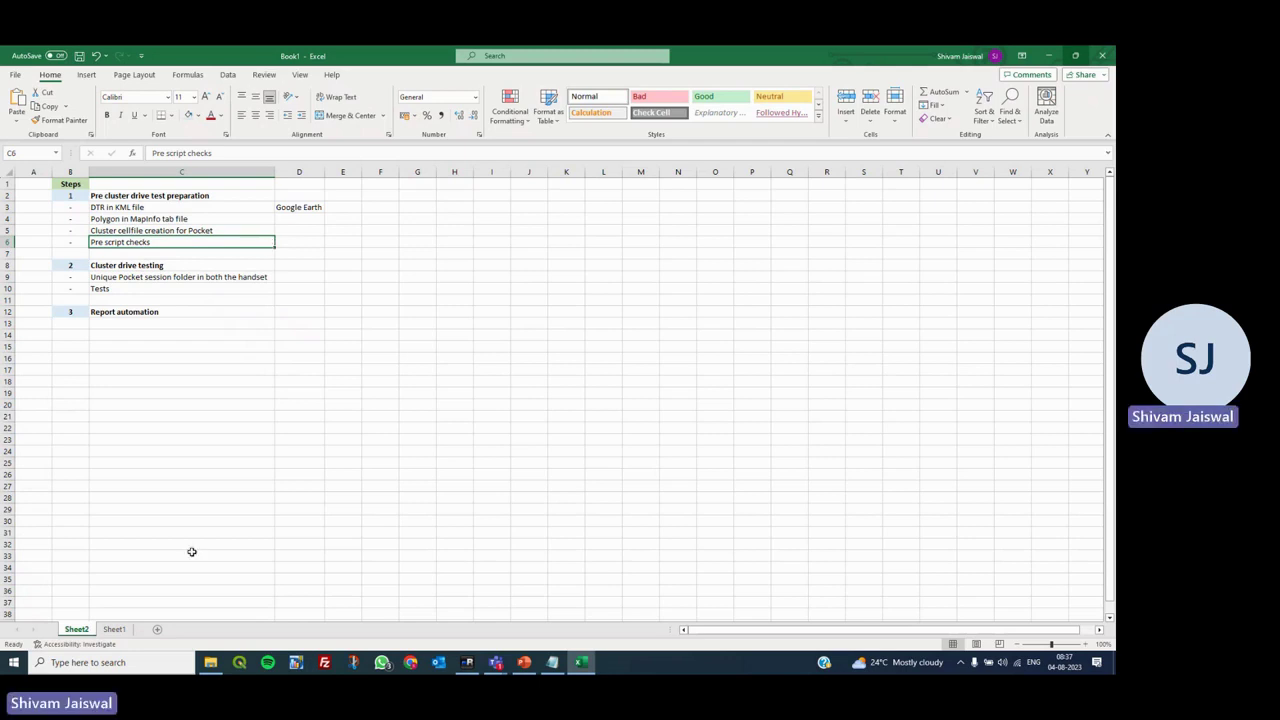
- Examine the UE test table for Round-1 and Round-2 on Sheet1 and the Cluster drive testing section on Sheet2
click(114, 629)
drag(240, 280, 432, 302)
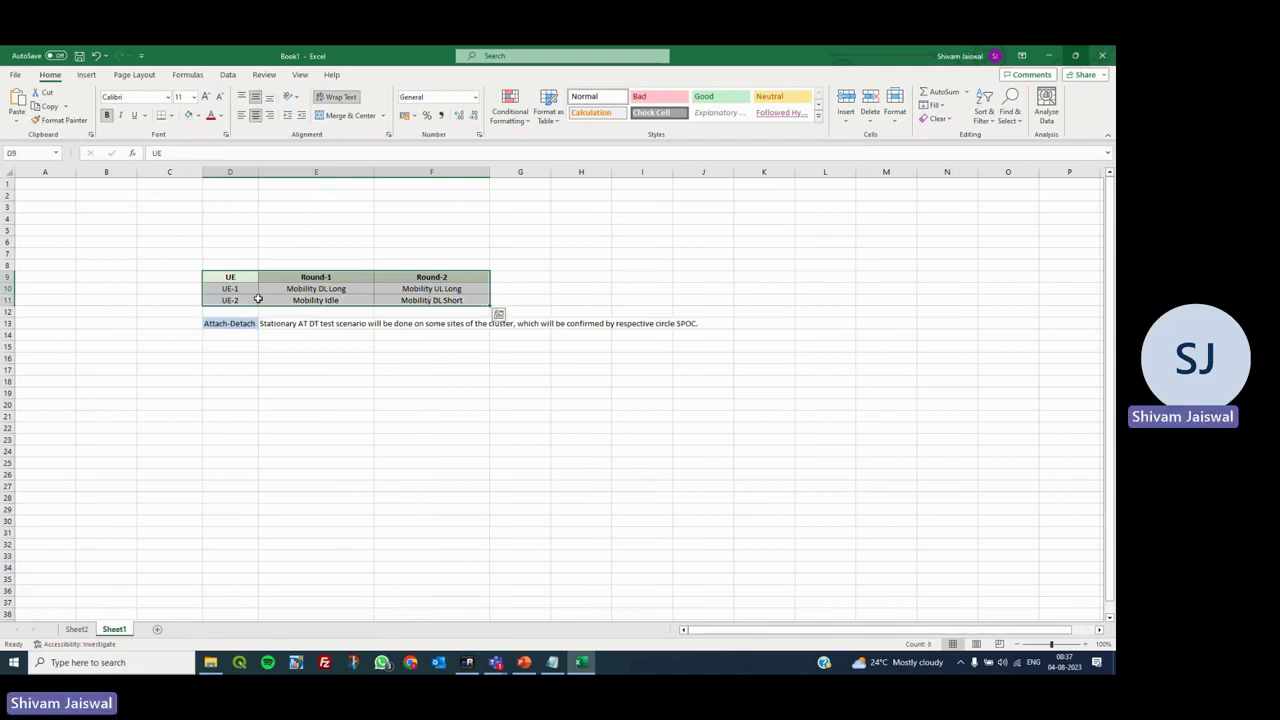
click(322, 290)
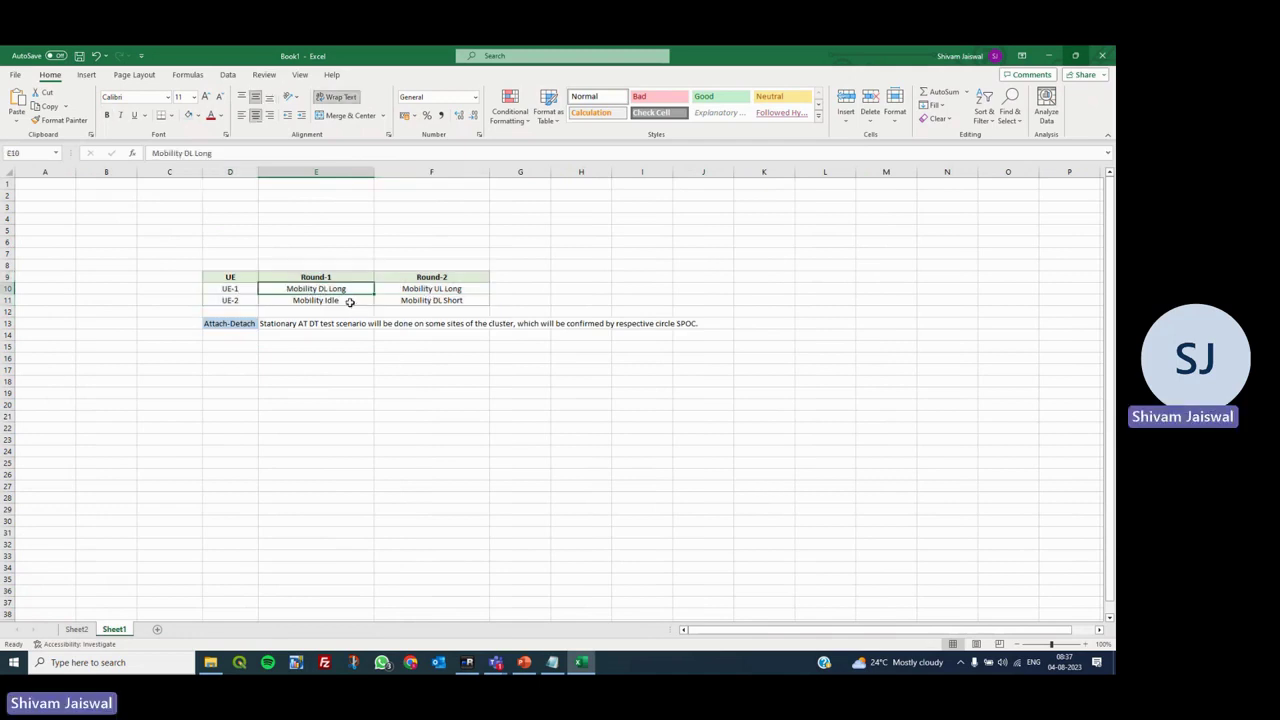
click(362, 302)
click(443, 289)
click(466, 302)
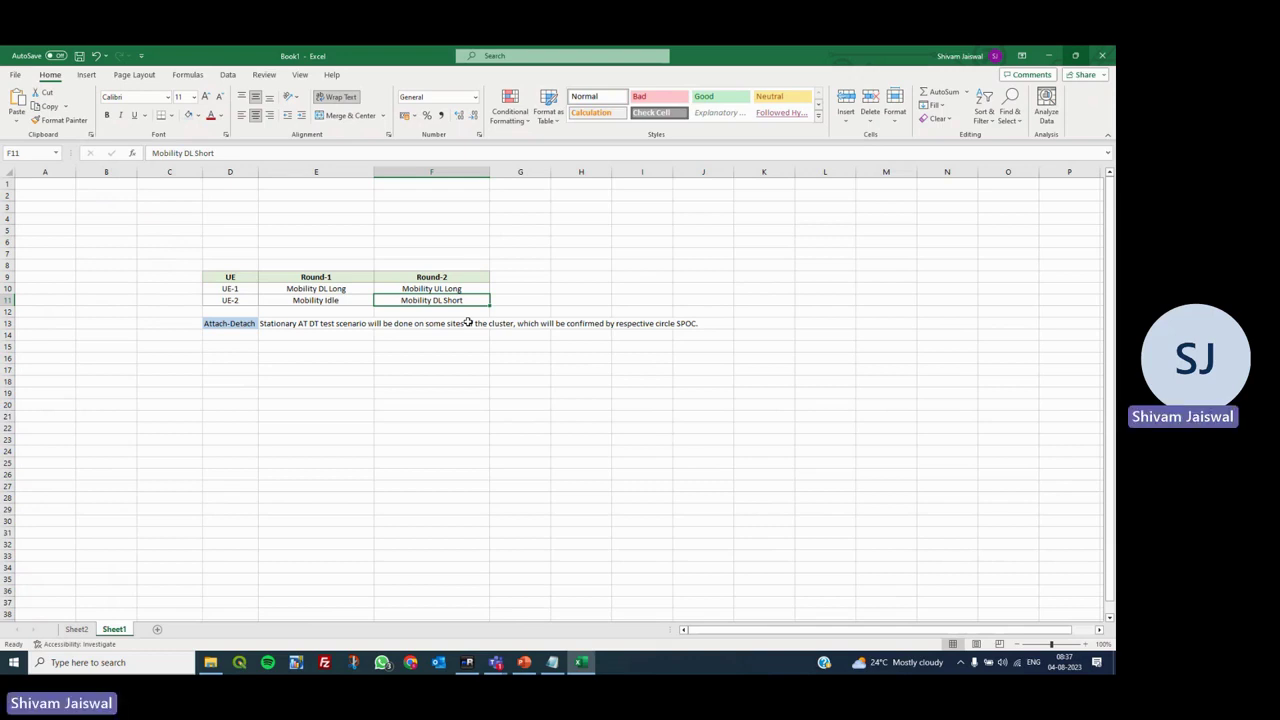
drag(236, 279, 410, 298)
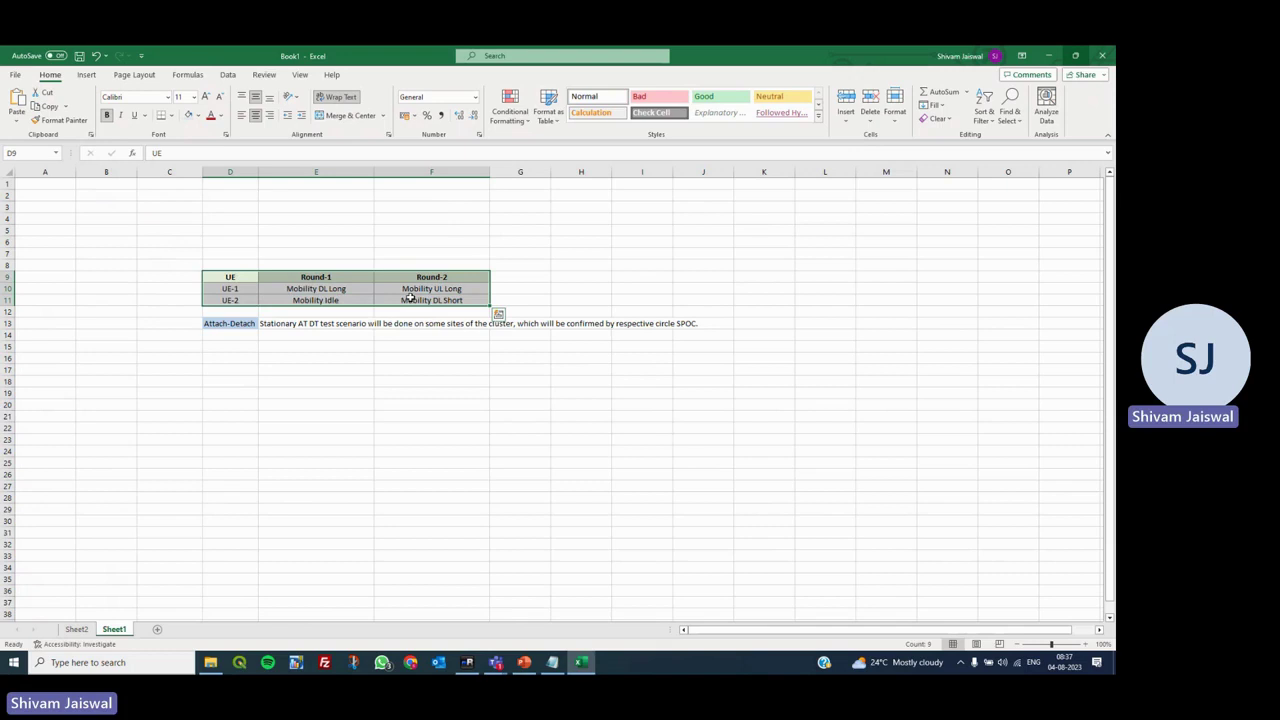
click(76, 629)
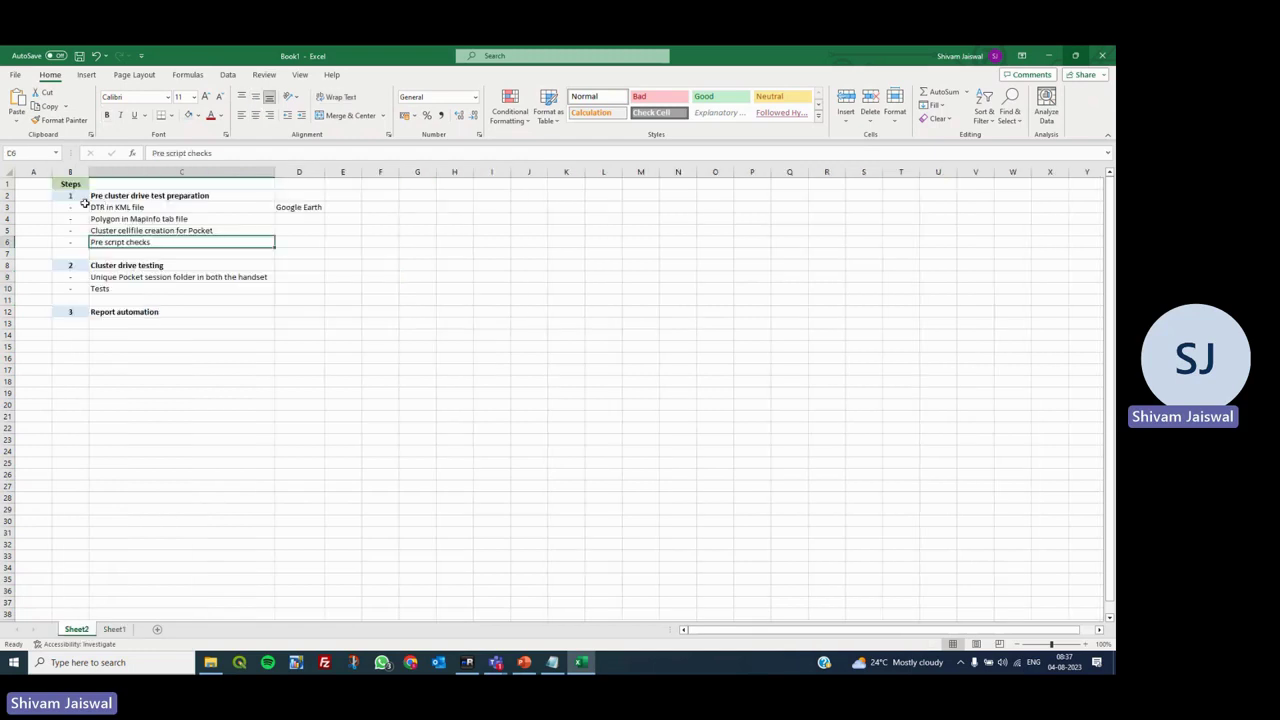
drag(70, 266, 166, 289)
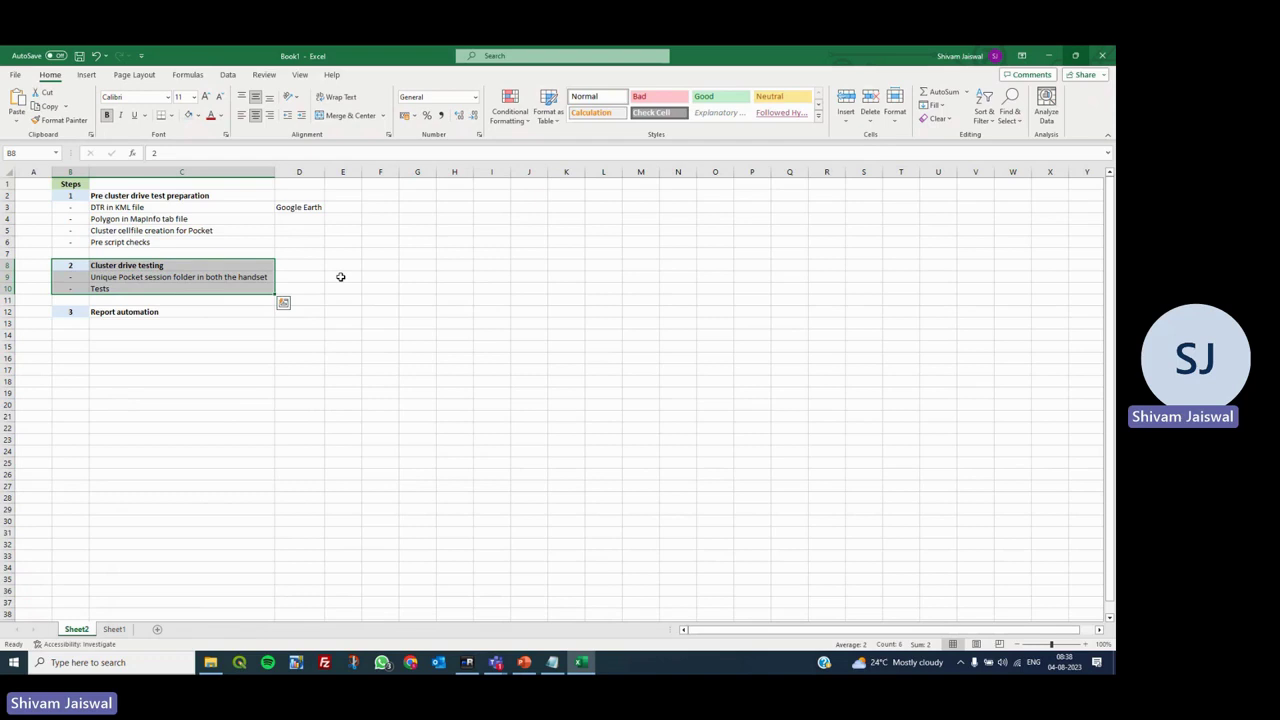
- On Sheet1, enter the heading Session Folder in C9 and BIH_Accord_CL001 in C10, and fit column C to its contents
click(114, 629)
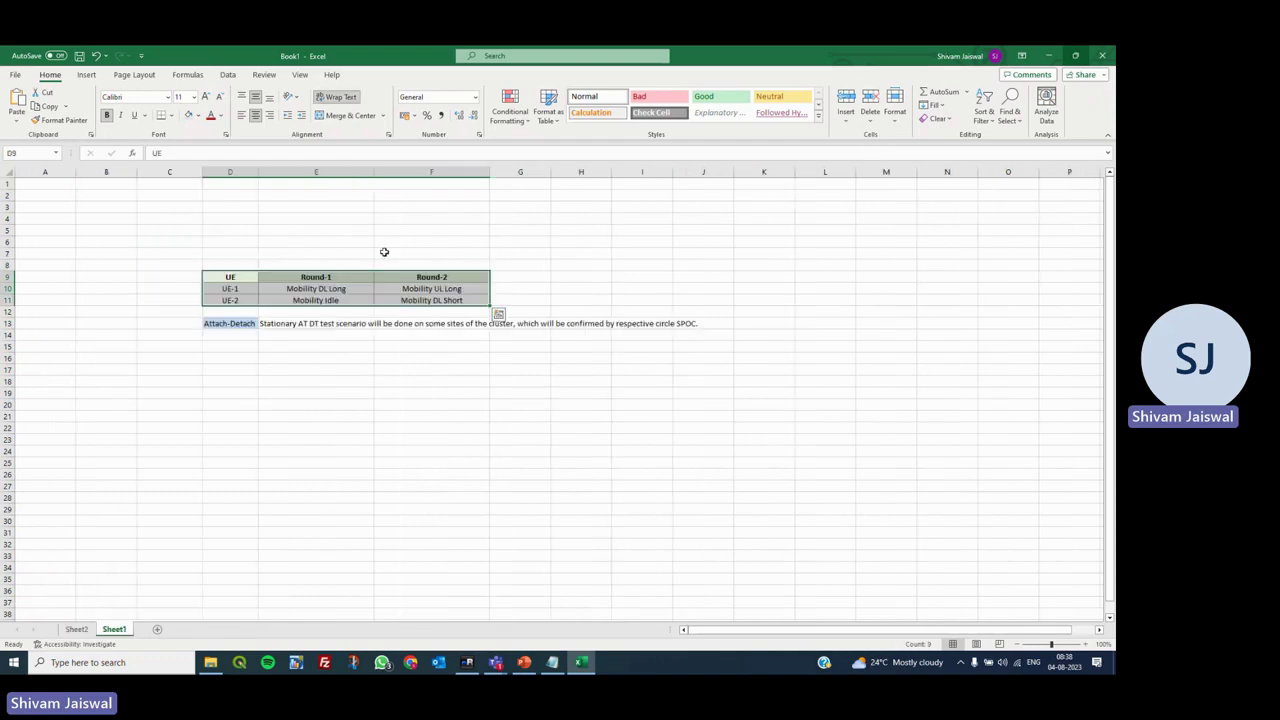
click(189, 287)
click(171, 275)
text(Session Folder)
key(Return)
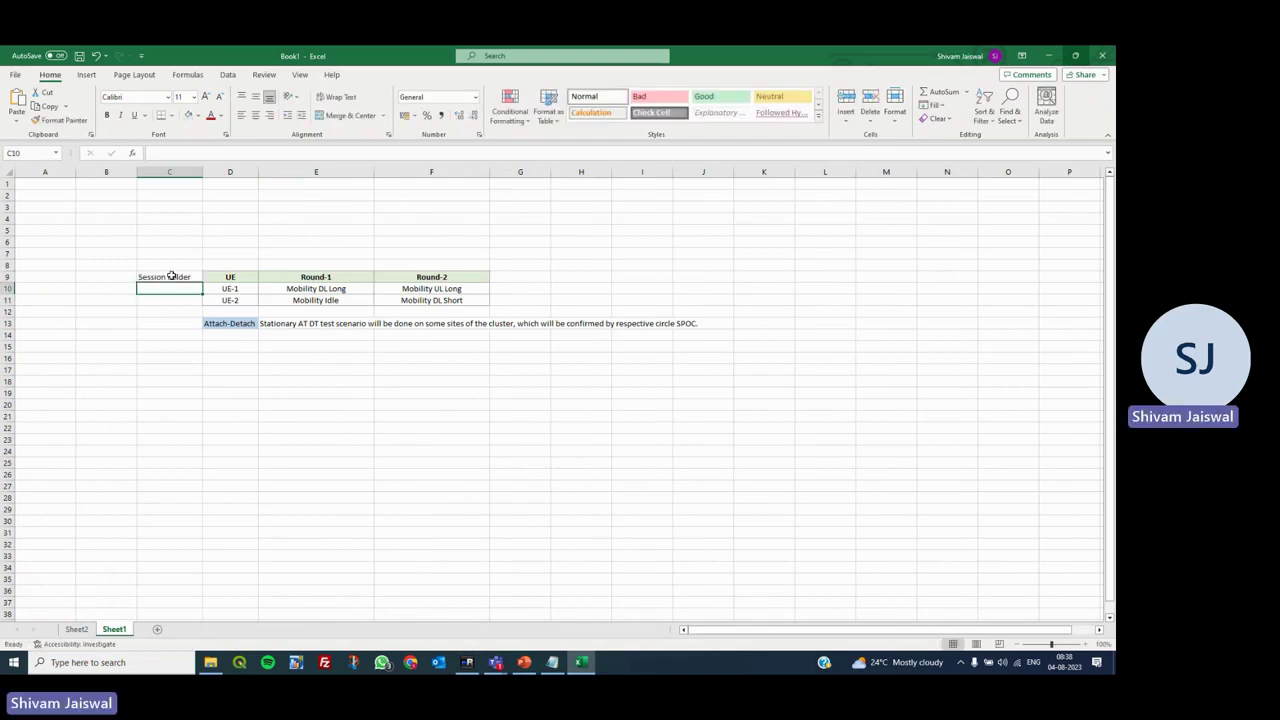
text(BIH_Accord_C)
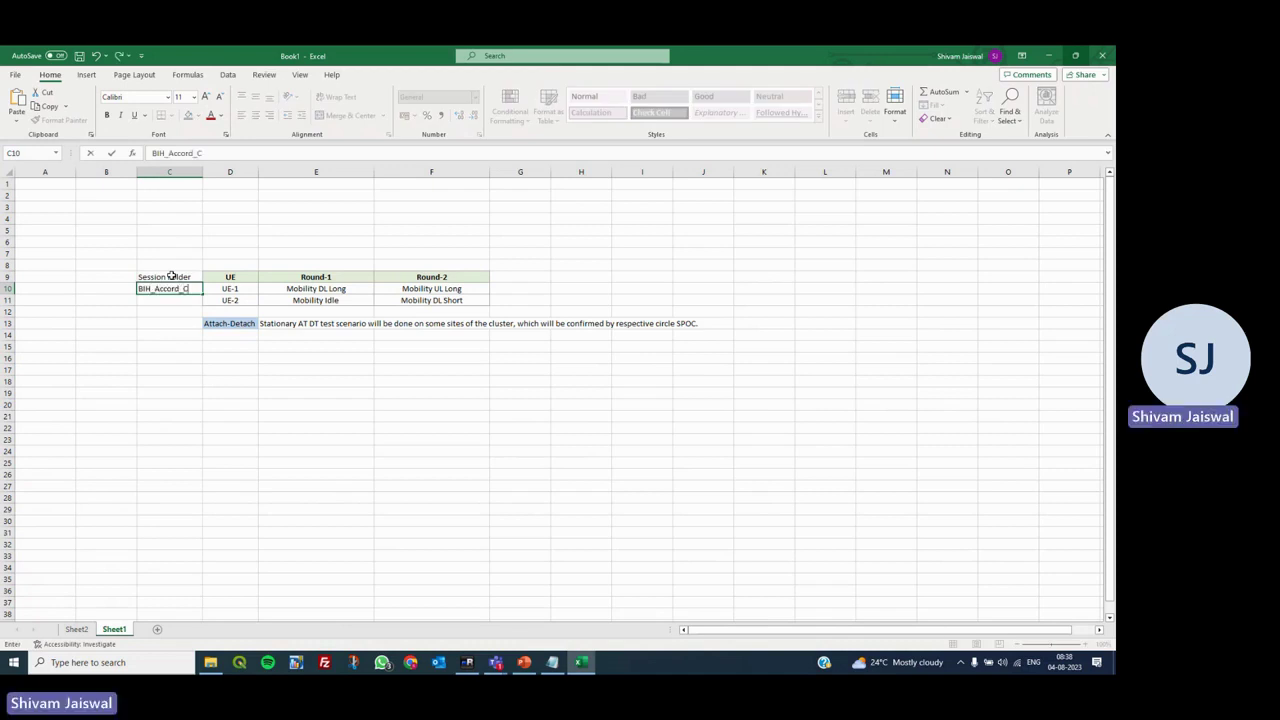
text(L001)
key(Return)
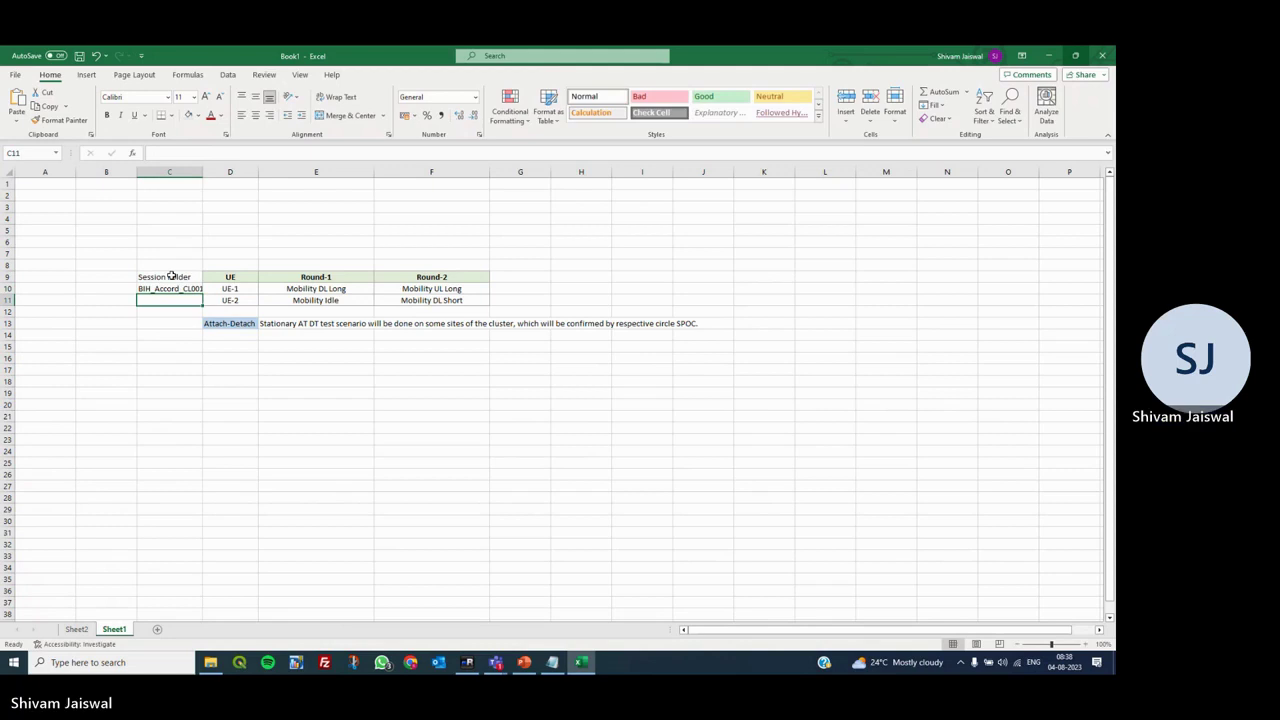
double_click(203, 172)
- Copy the session folder name from C10 into C11 and colour the text of both cells red
click(177, 289)
key(ctrl+d)
key(ctrl+z)
key(ctrl+c)
drag(186, 290, 190, 300)
key(ctrl+v)
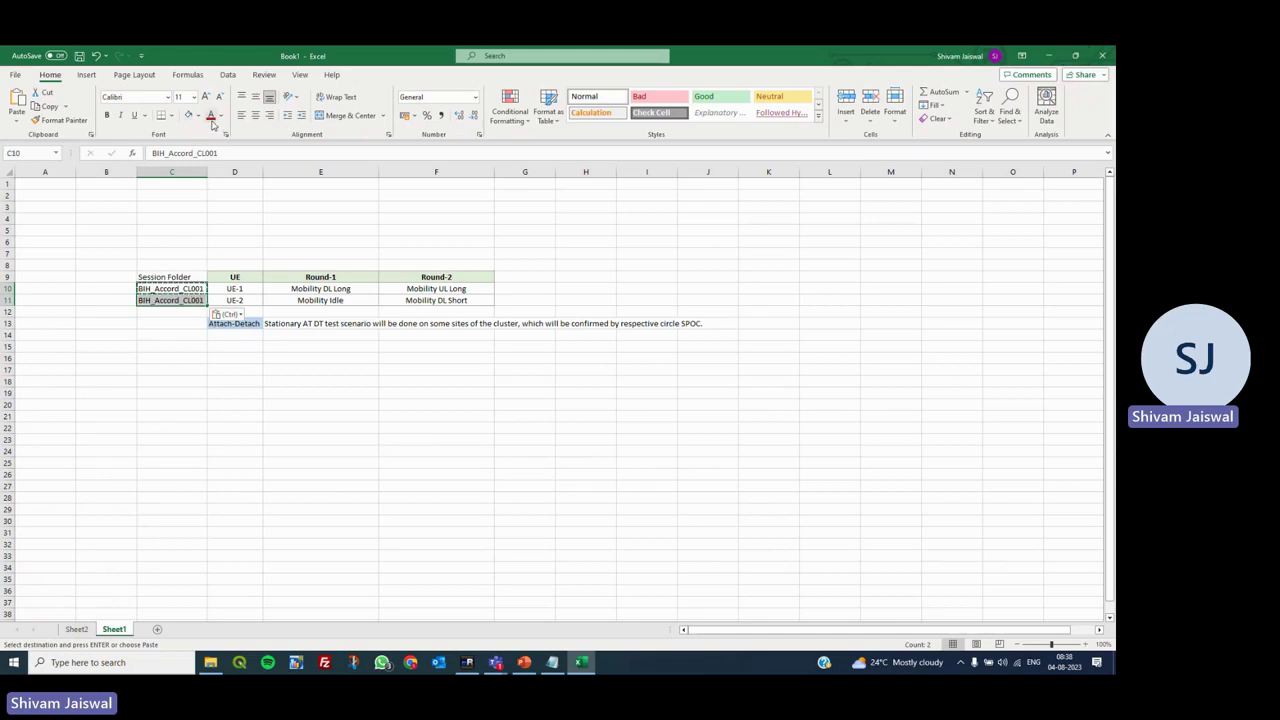
click(210, 115)
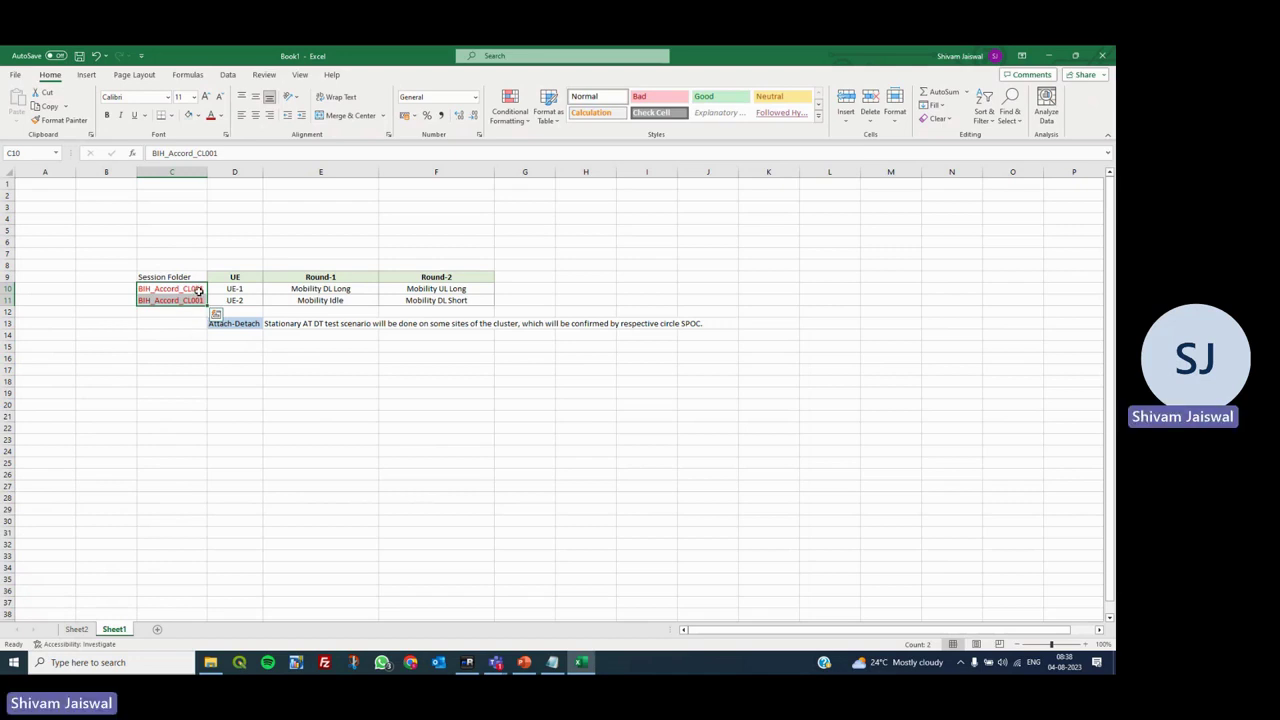
- Review the session folder names, the Round-1 and Round-2 tests for both UEs, and the Attach-Detach row
drag(197, 290, 201, 305)
click(217, 347)
drag(238, 280, 342, 300)
drag(425, 279, 430, 299)
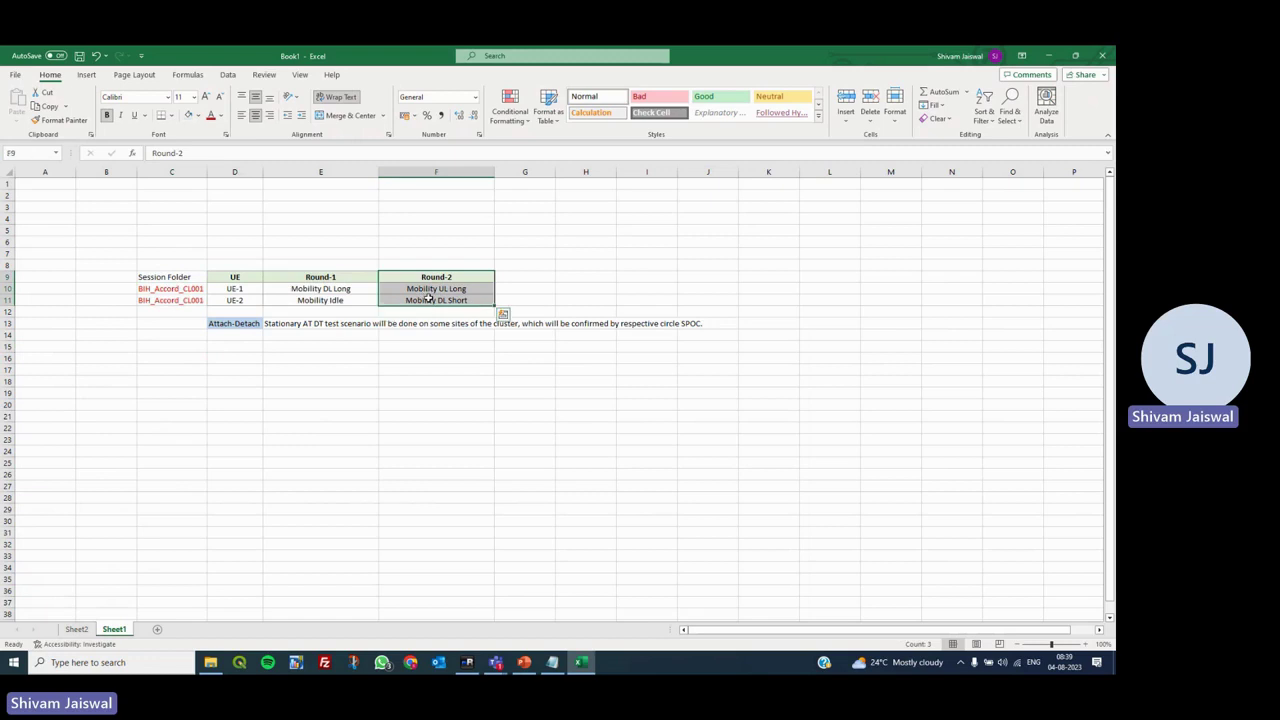
drag(302, 281, 403, 302)
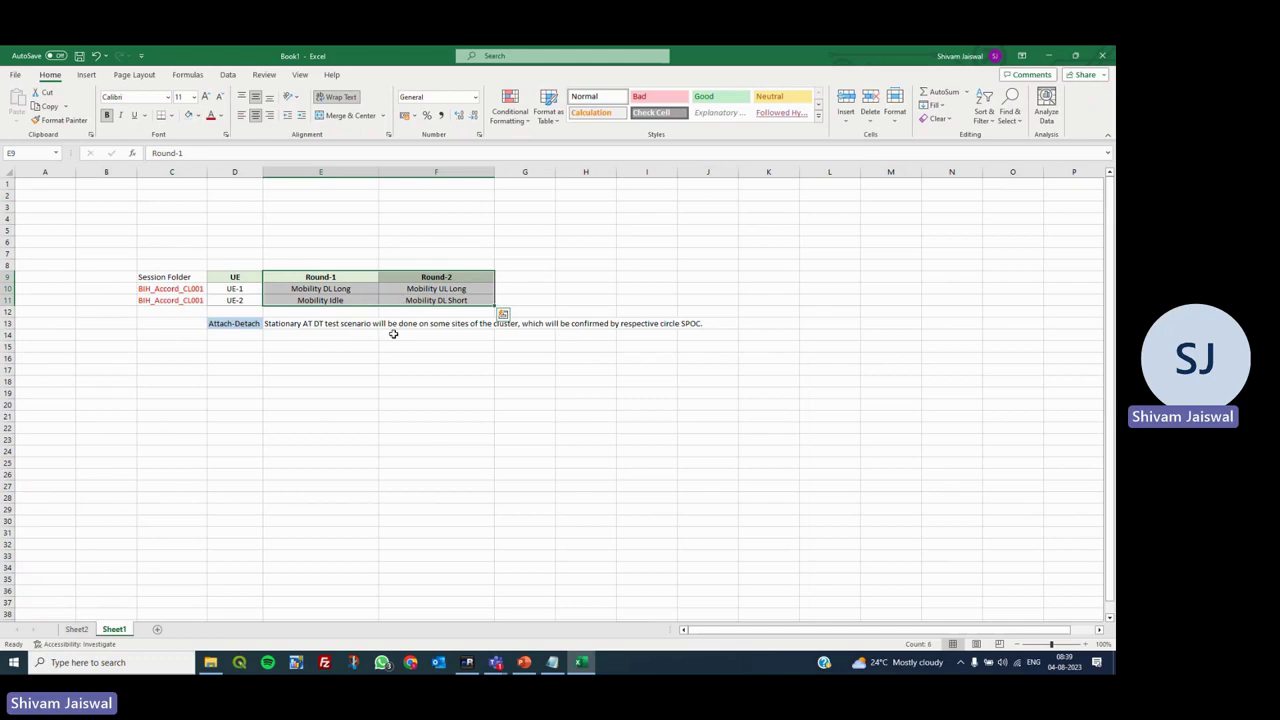
drag(252, 277, 391, 300)
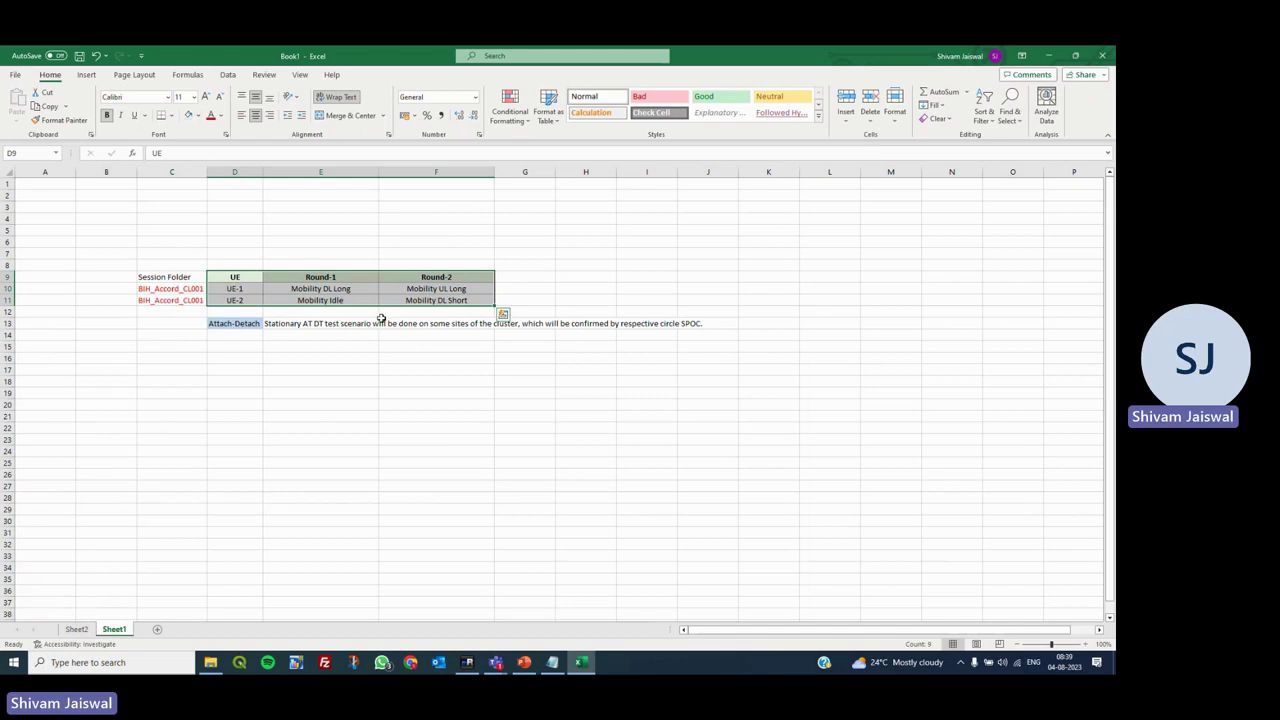
click(313, 279)
drag(313, 279, 430, 300)
click(235, 323)
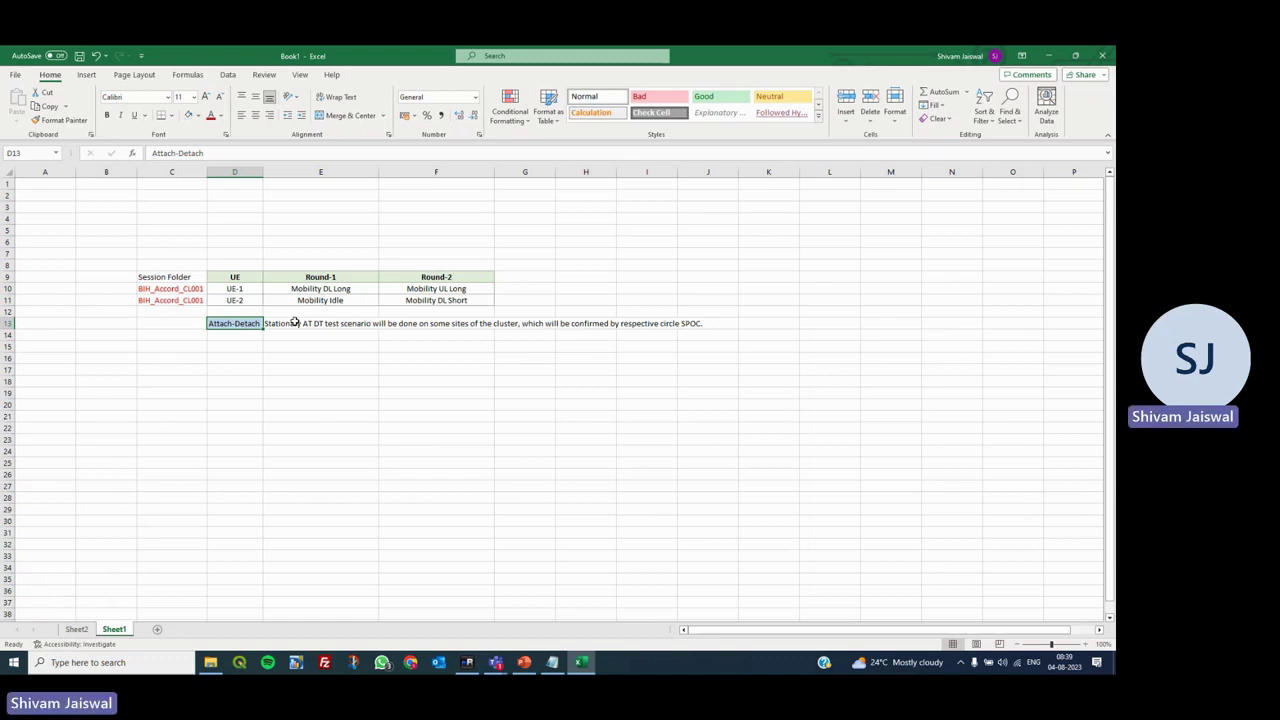
- Copy the session folder name from C11 into C13, beside the Attach-Detach label
click(194, 324)
click(185, 302)
key(ctrl+c)
click(194, 323)
key(ctrl+v)
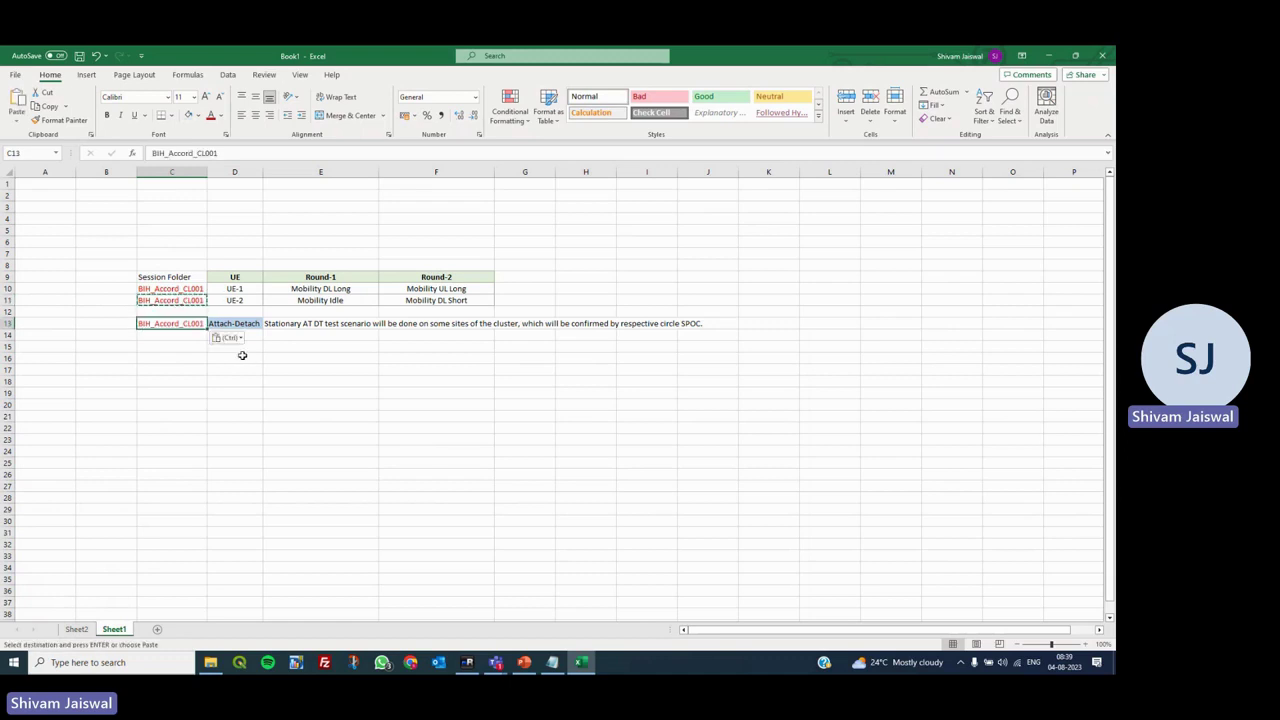
- Label the Attach-Detach row Stationary in cell B13
click(228, 324)
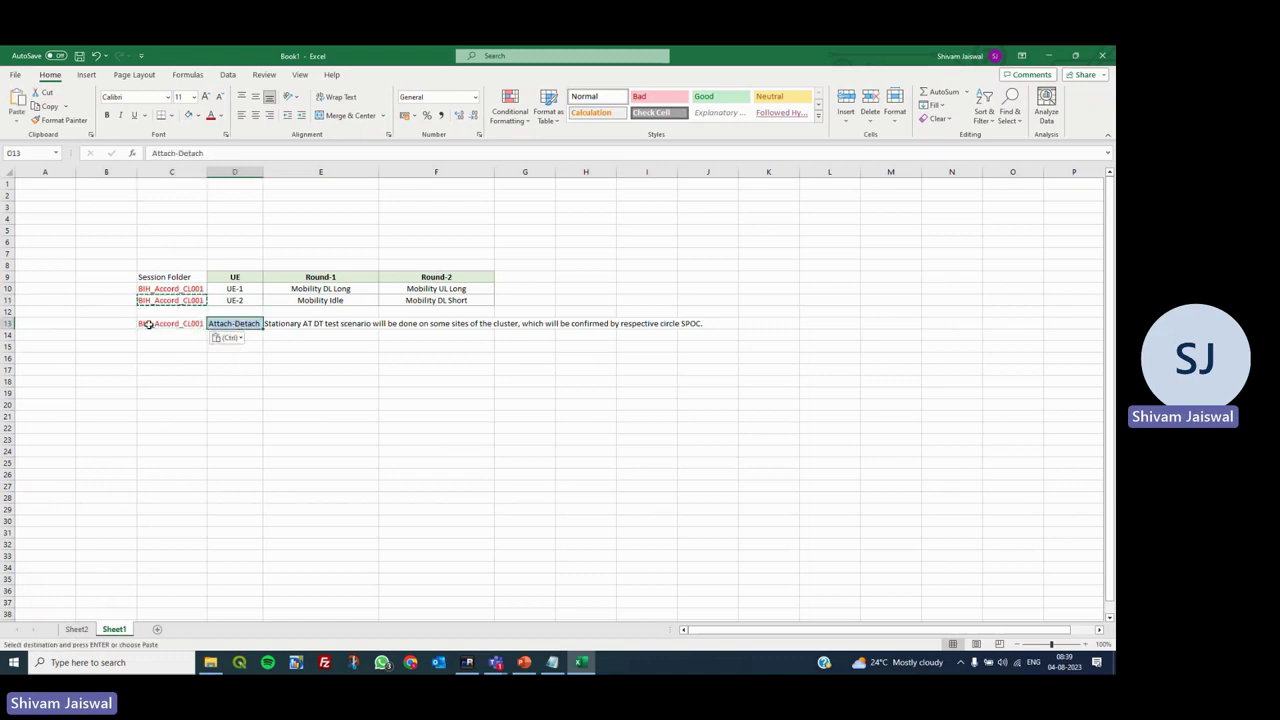
click(116, 323)
text(St)
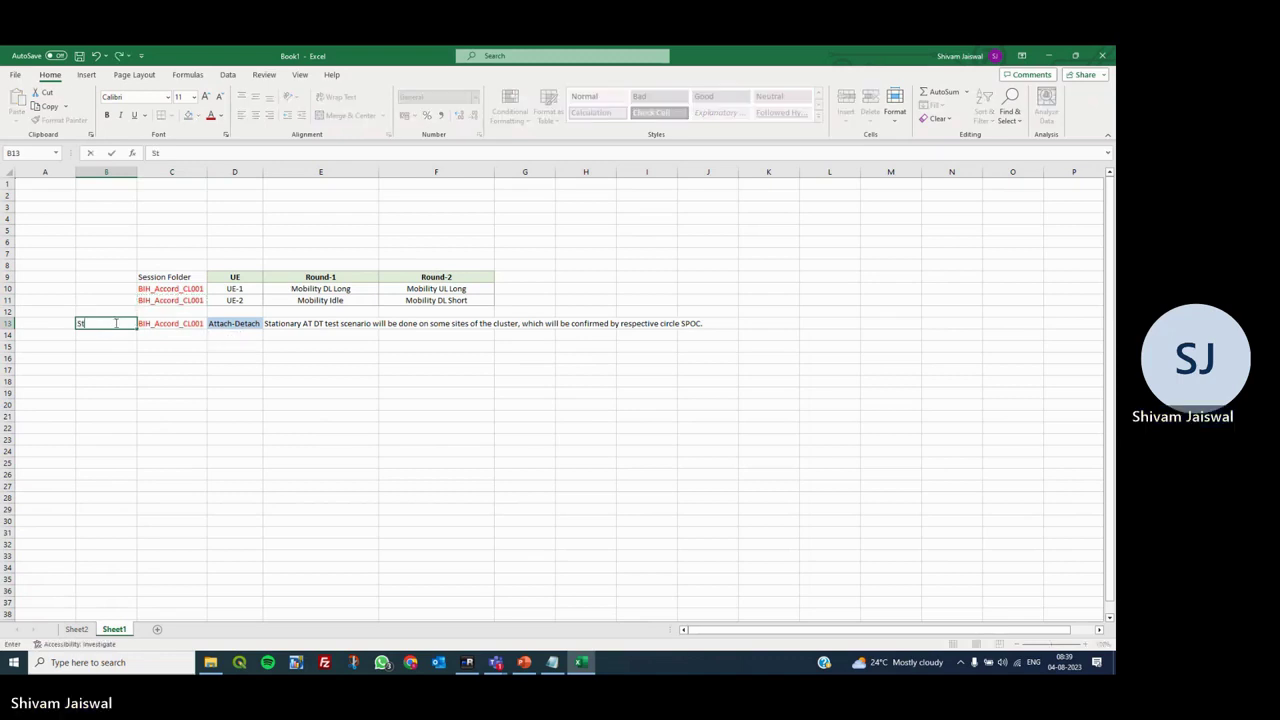
text(ationary)
key(Return)
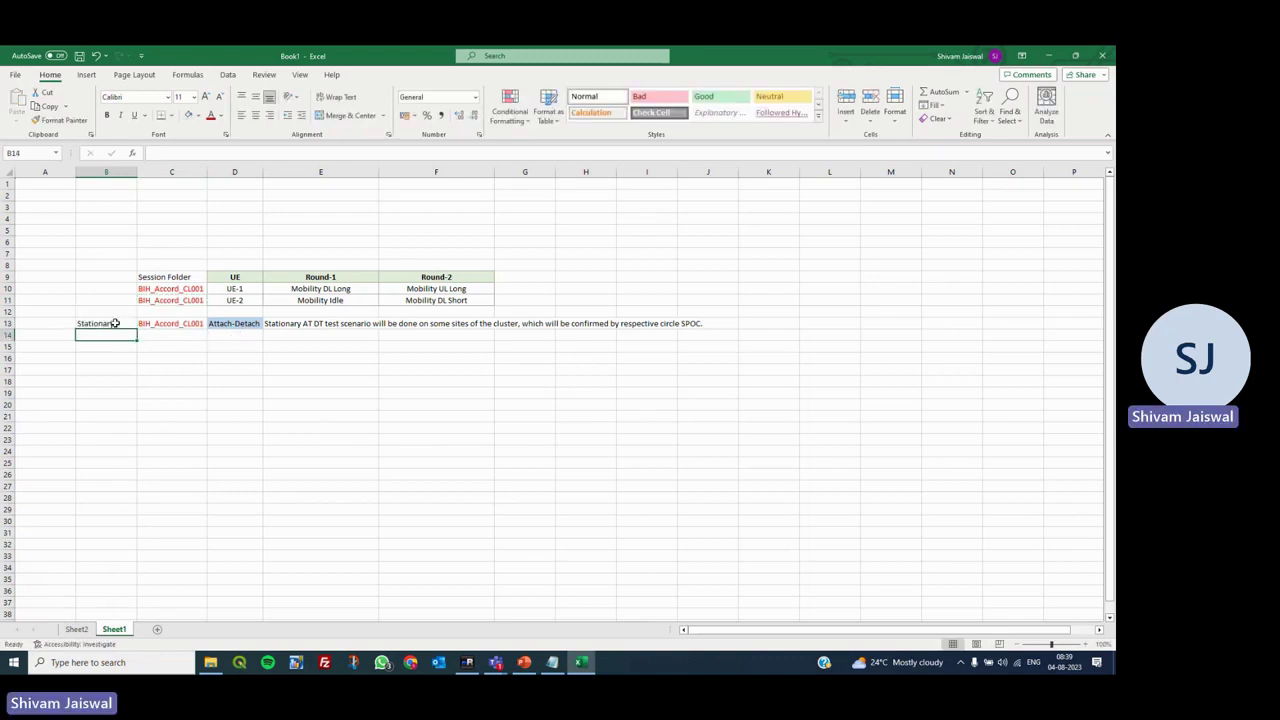
click(116, 323)
- Review the test table and Session Folder column on Sheet1, and the Cluster drive testing and Report automation entries on Sheet2
drag(244, 279, 425, 305)
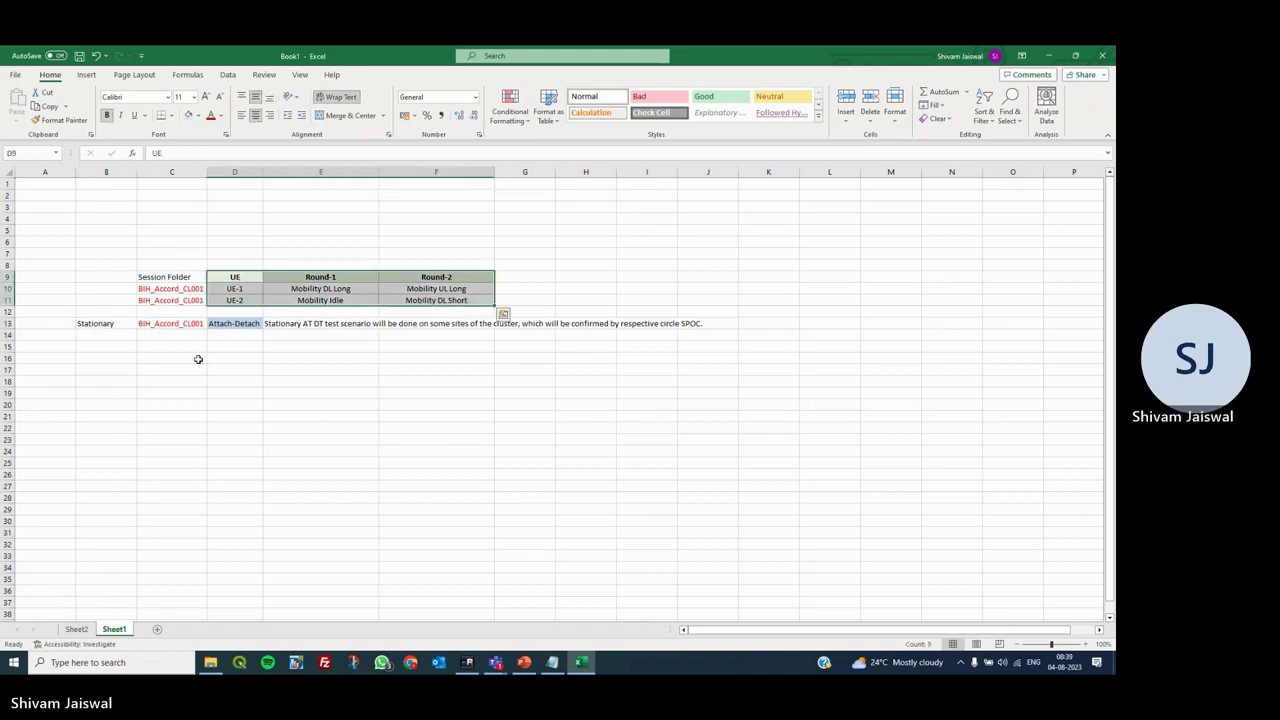
drag(186, 282, 183, 332)
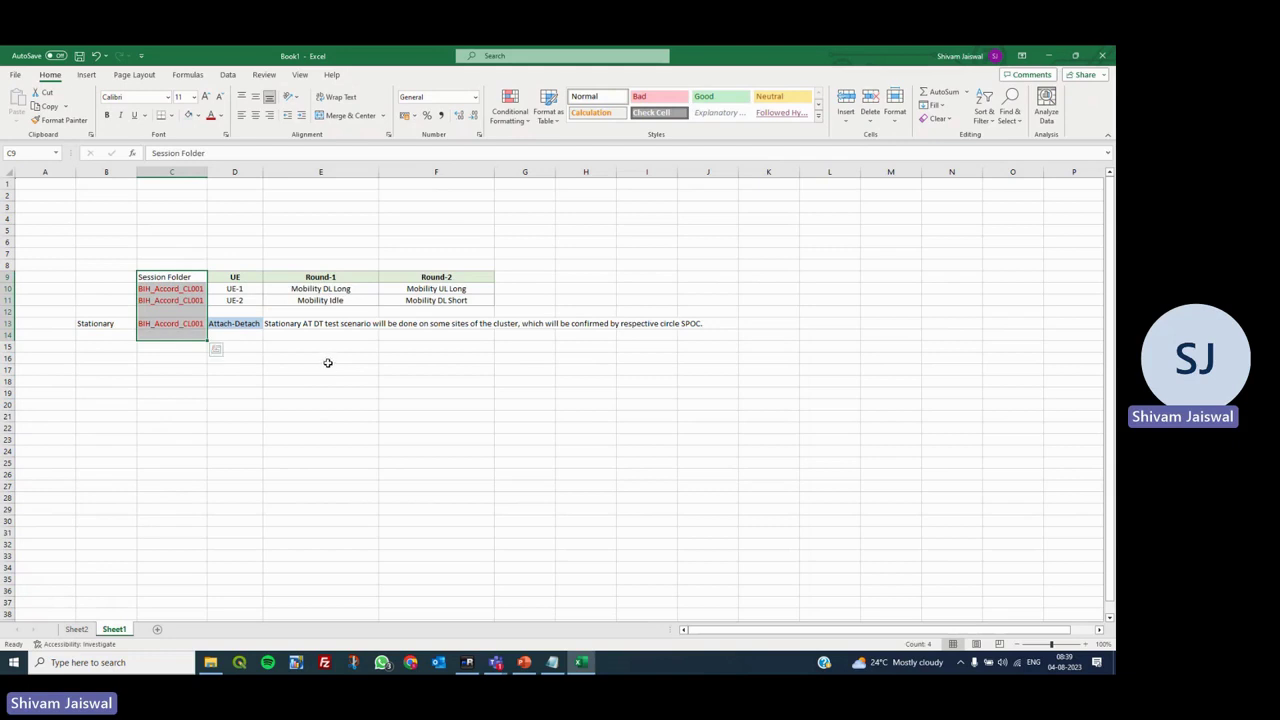
click(77, 629)
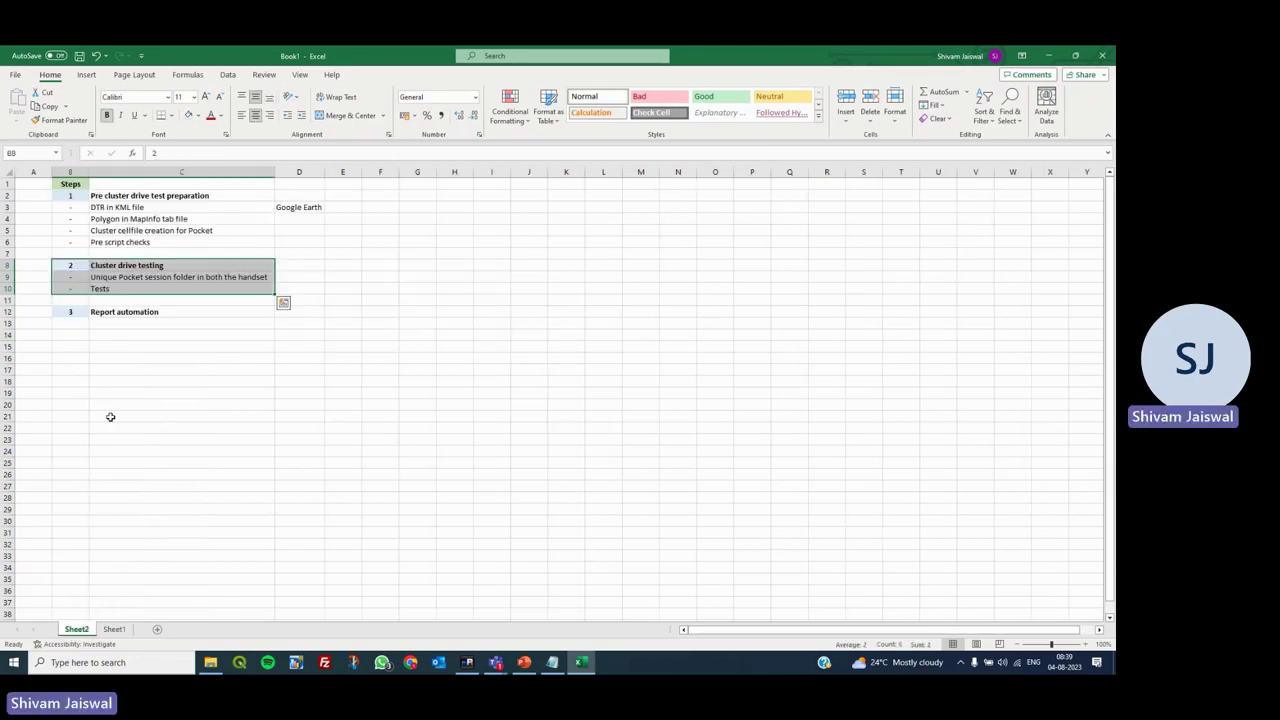
click(158, 279)
click(175, 289)
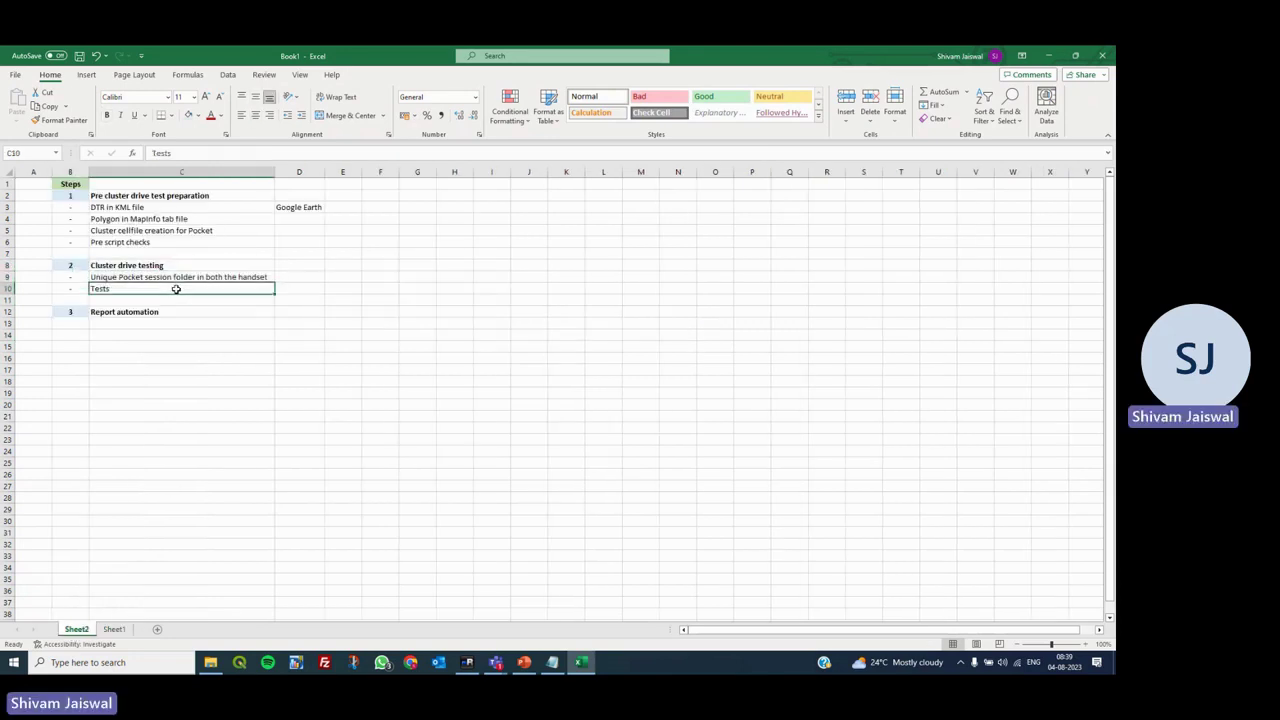
click(158, 312)
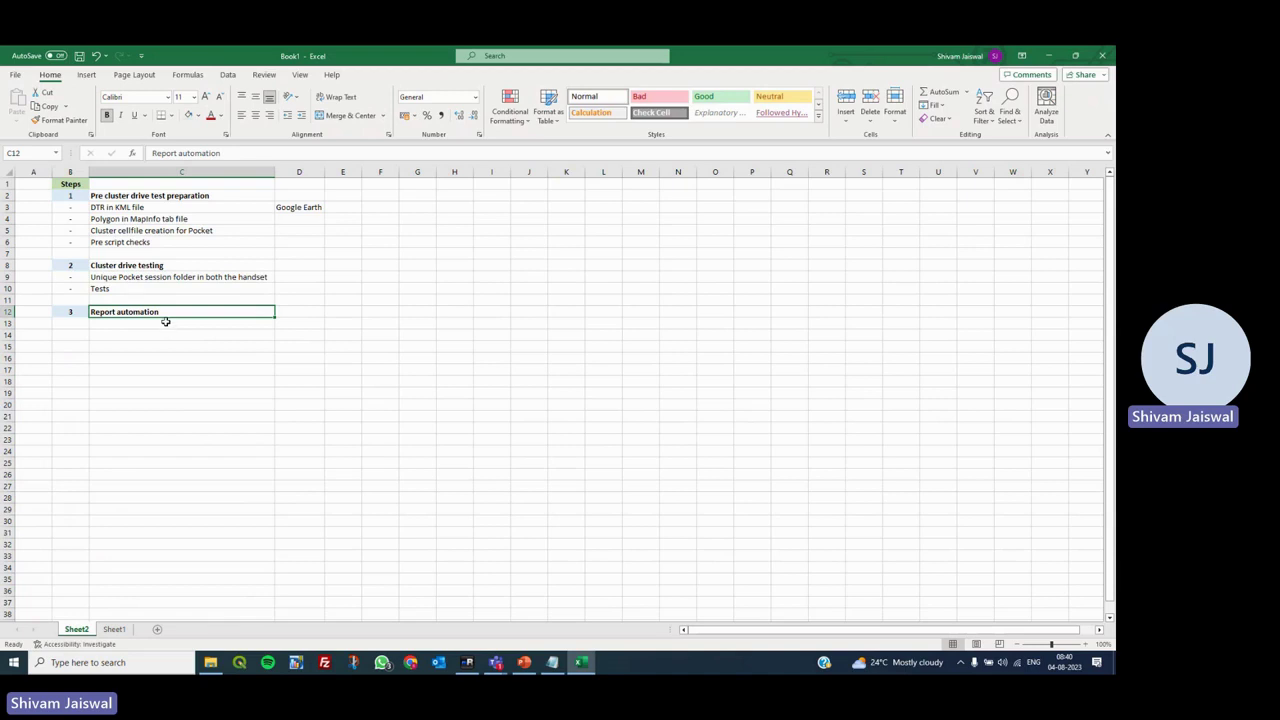
- Add a dash-bulleted Field Logs Upload entry in row 13, under the Report automation heading
click(166, 322)
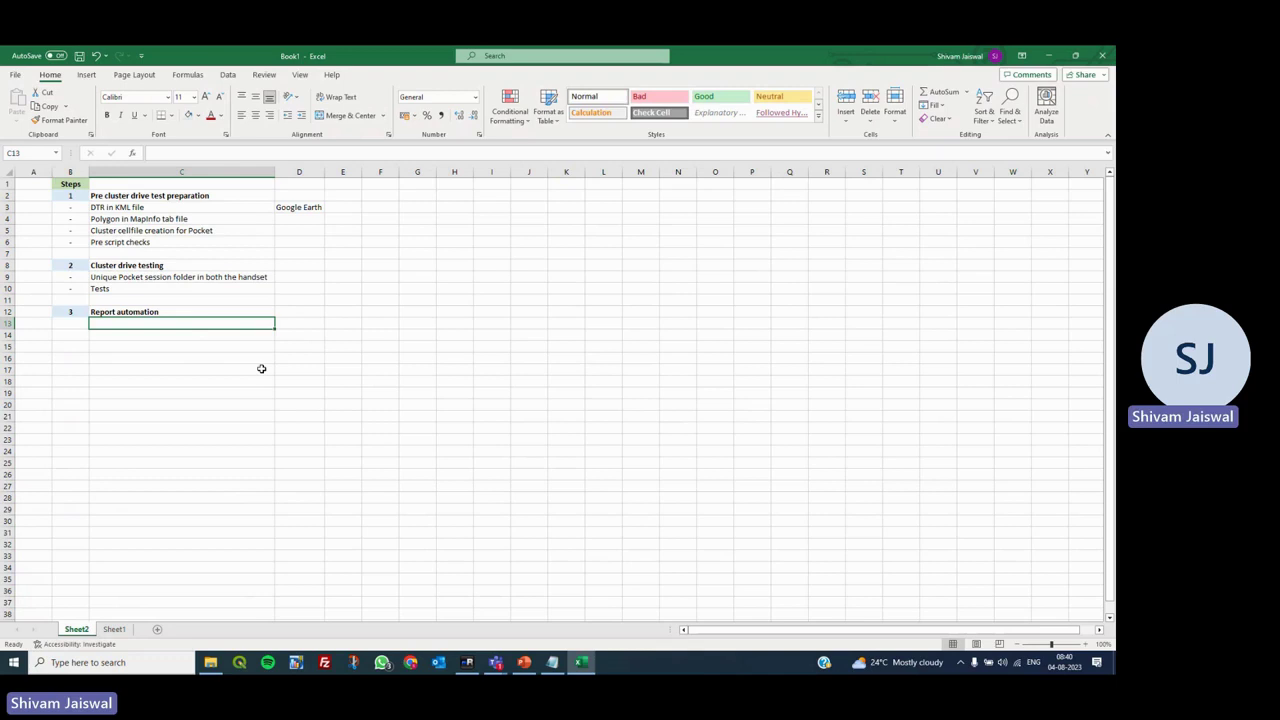
key(Left)
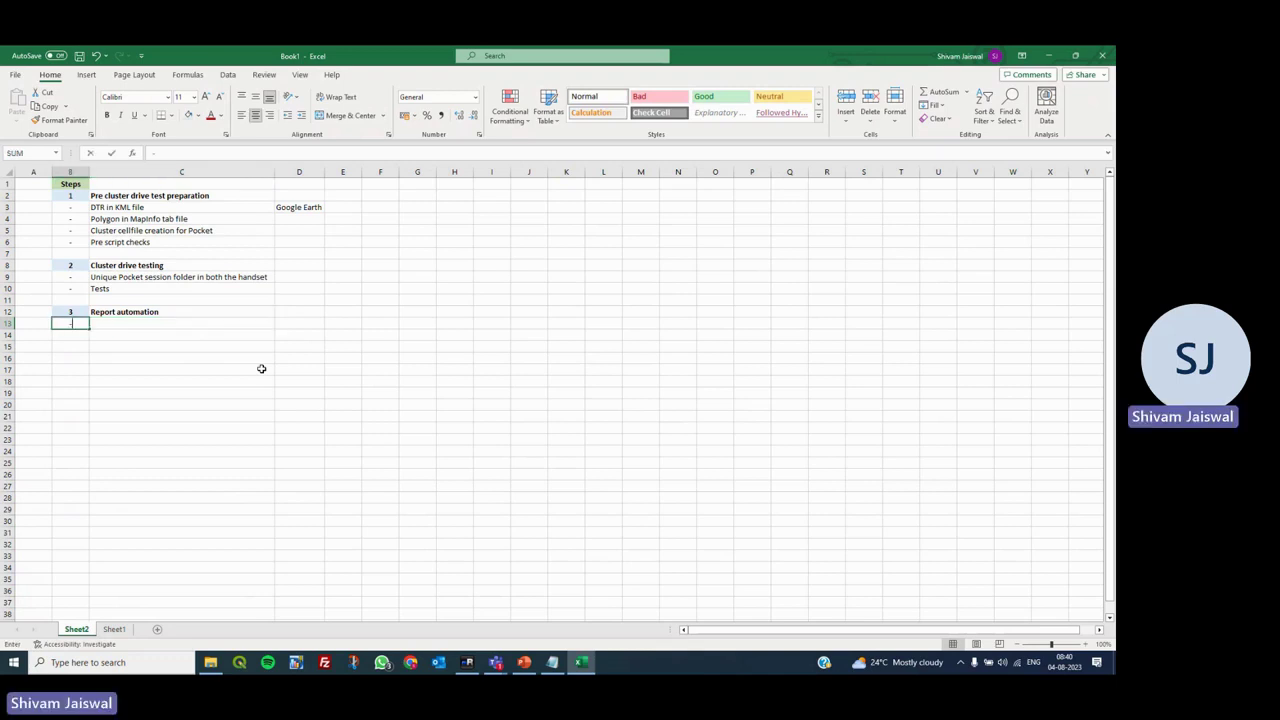
text(-)
key(Return)
key(Return)
key(Return)
key(Return)
key(Tab)
text(F)
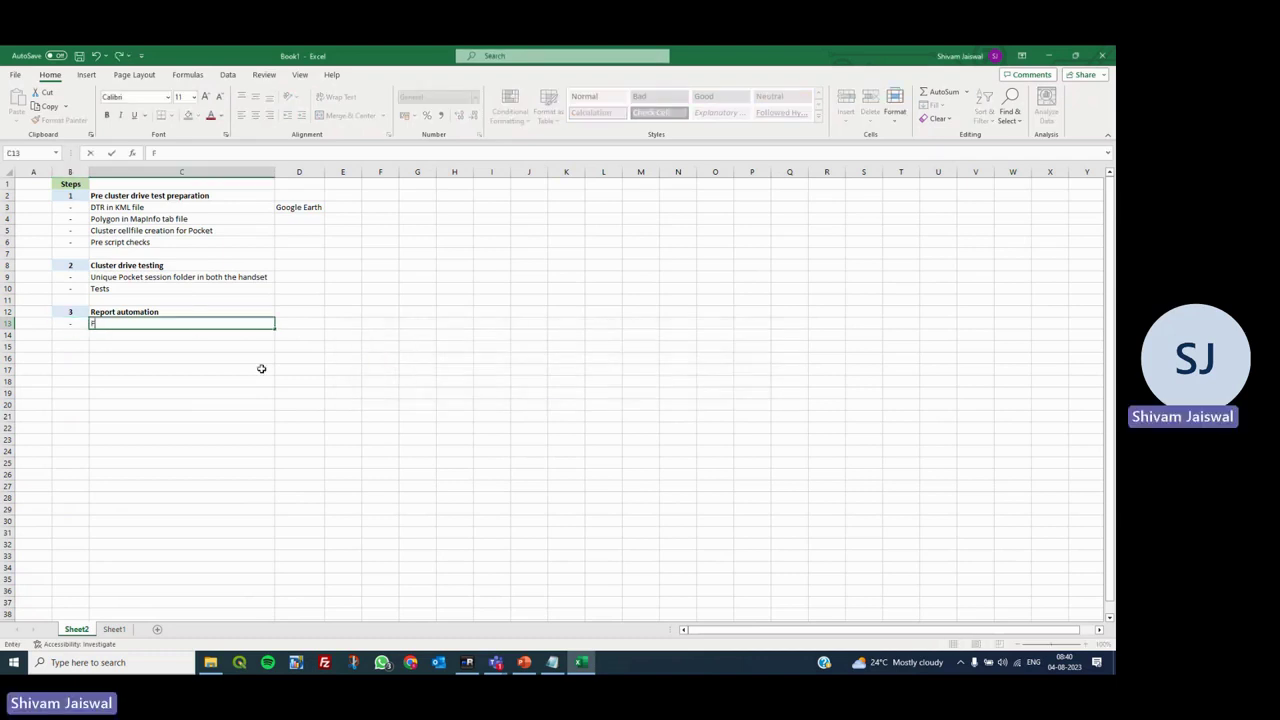
text(ield Logs )
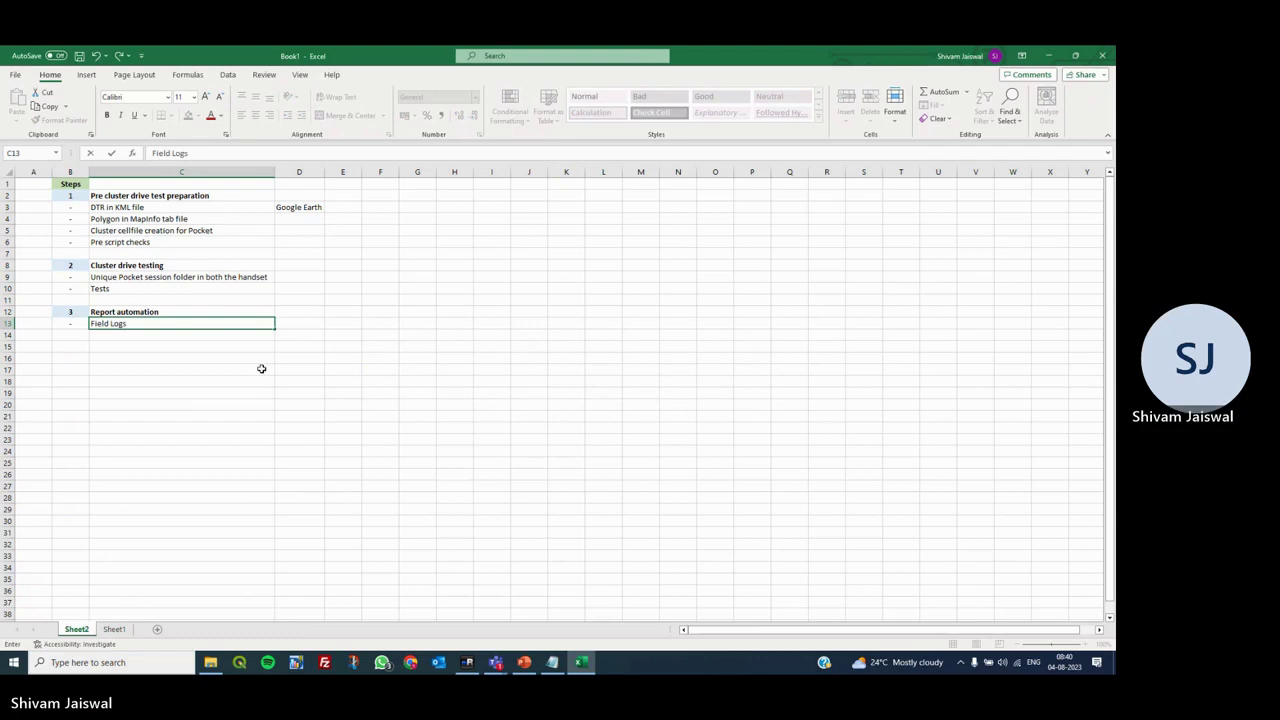
text(Upload)
key(Return)
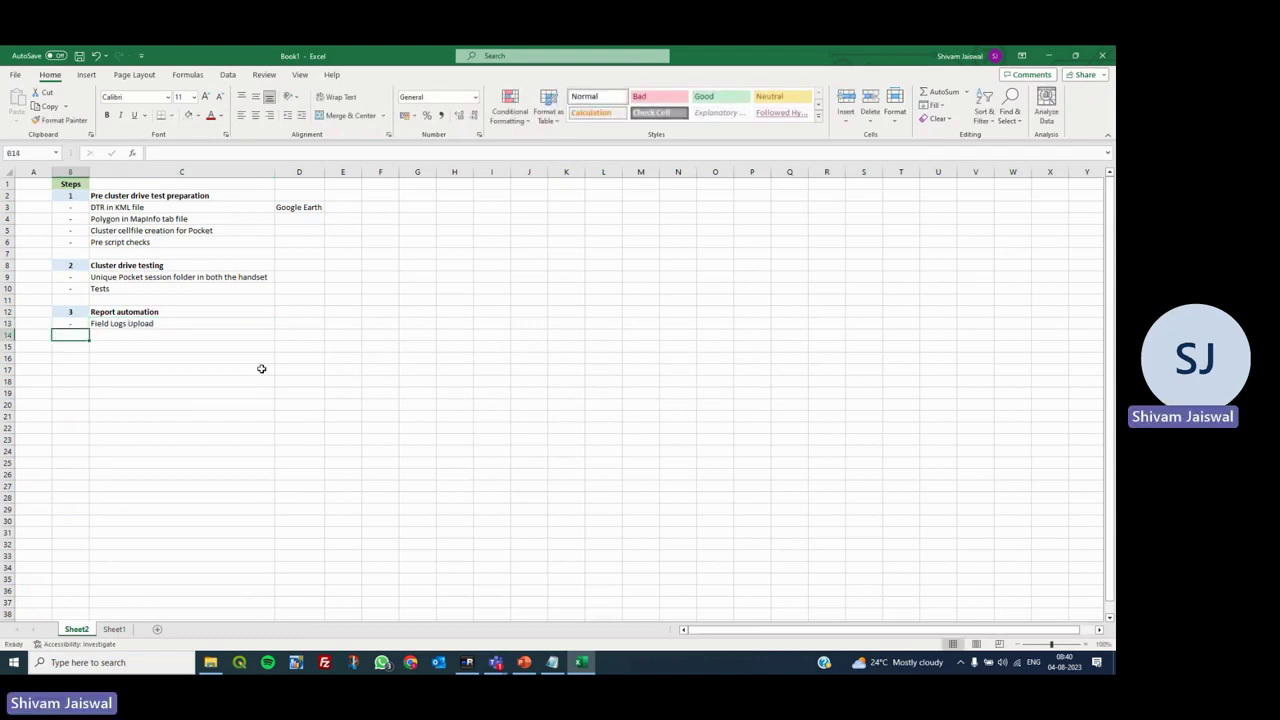
- Enter item number 1 in D13 and the label Cell File in E13, beside Field Logs Upload
key(Up)
key(Right)
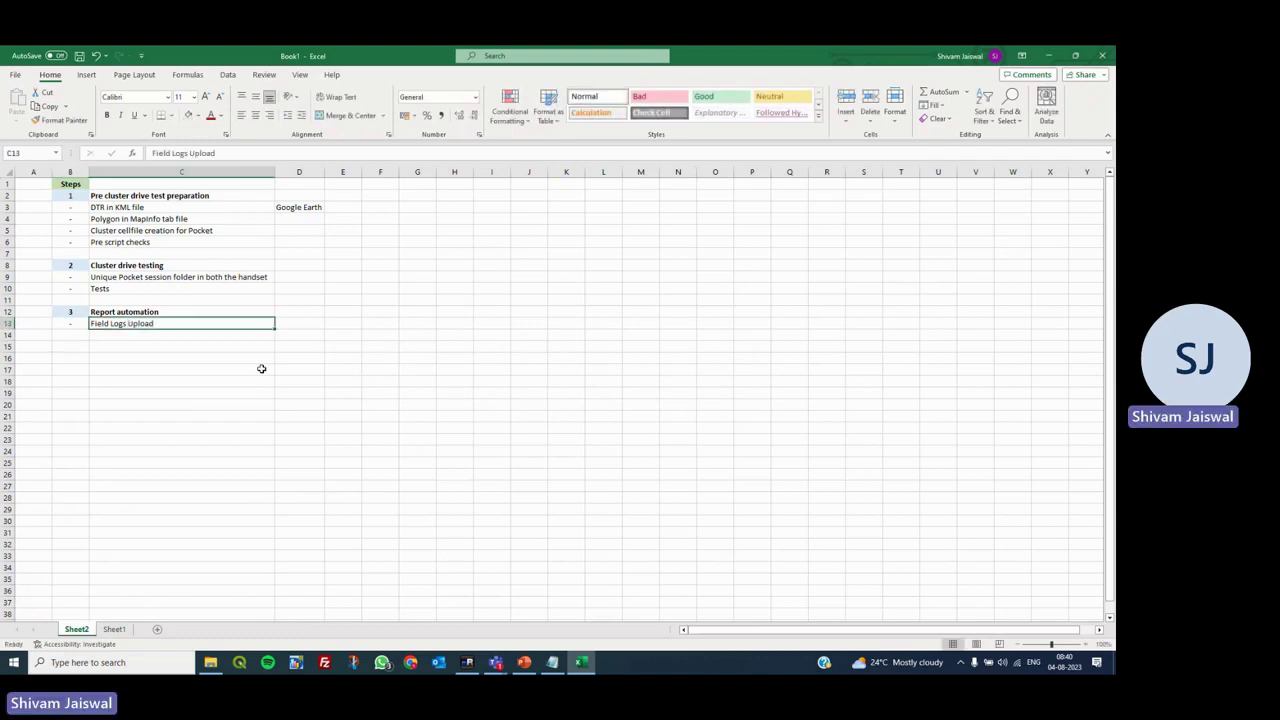
key(Right)
key(Left)
key(Right)
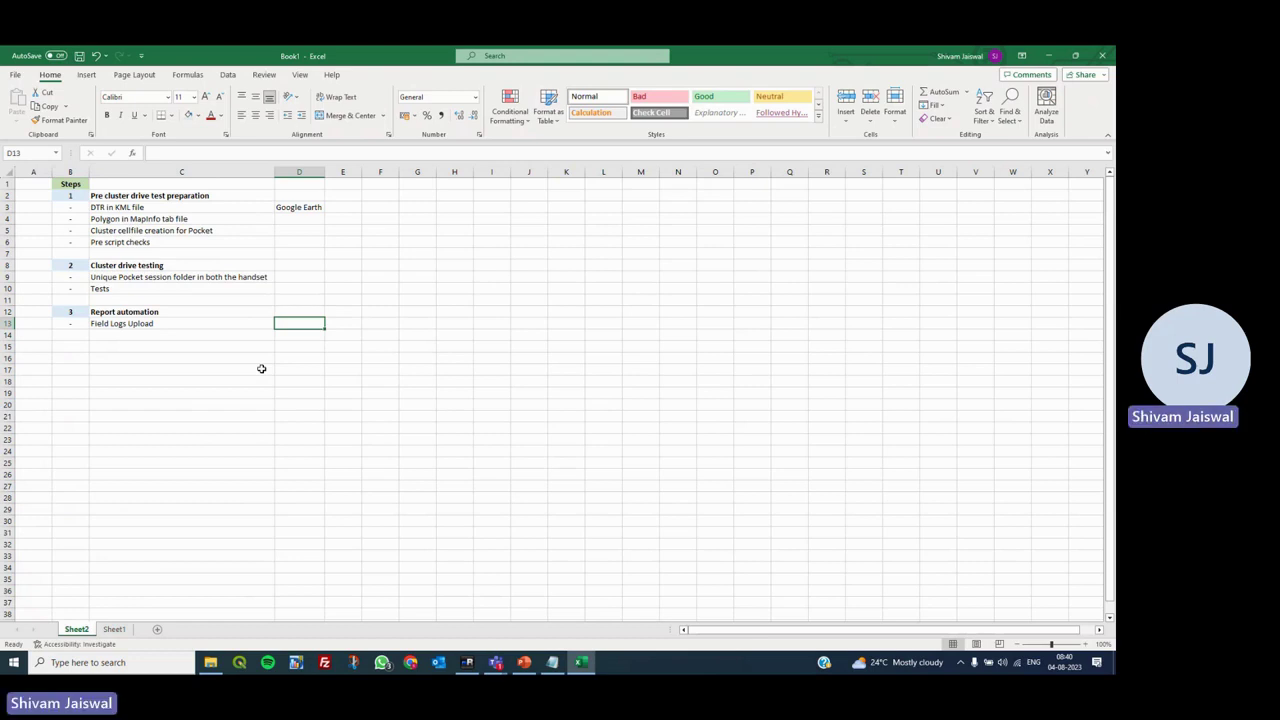
key(Right)
text(C)
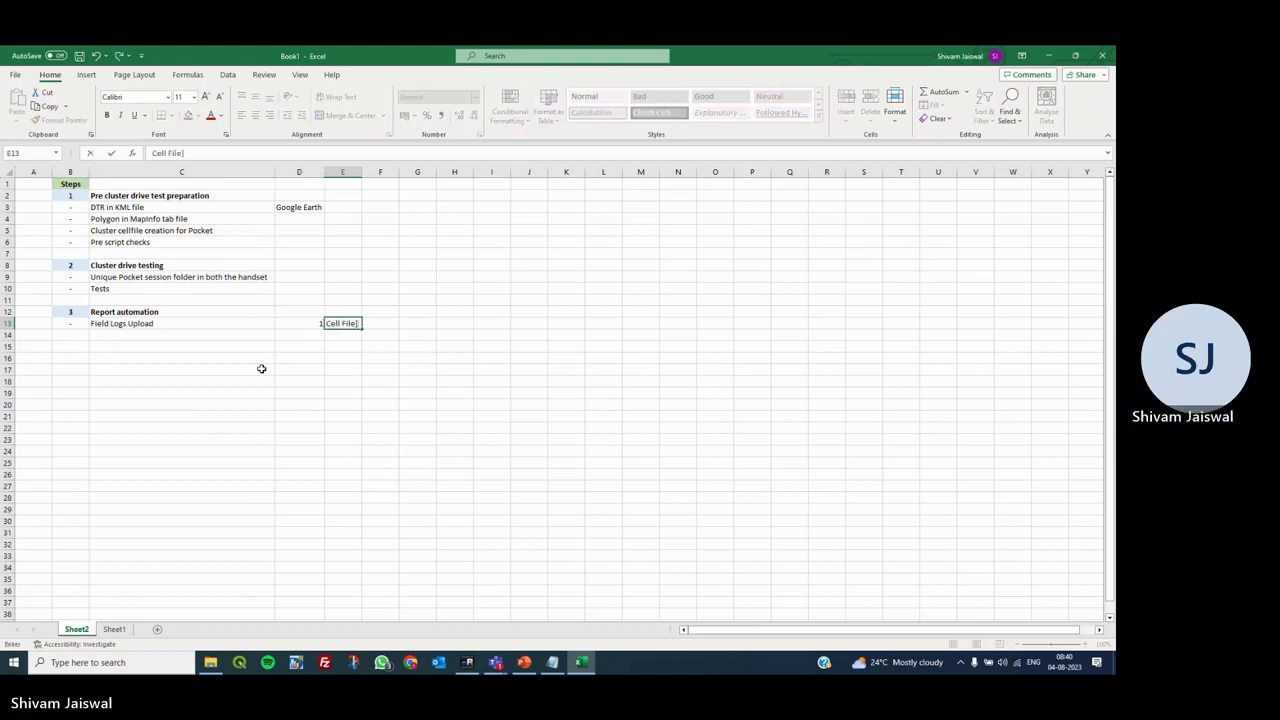
key(Right)
- List 5G CellFile in F13 and 4G Cell File in F14, and fit column F's width to the text
text(5)
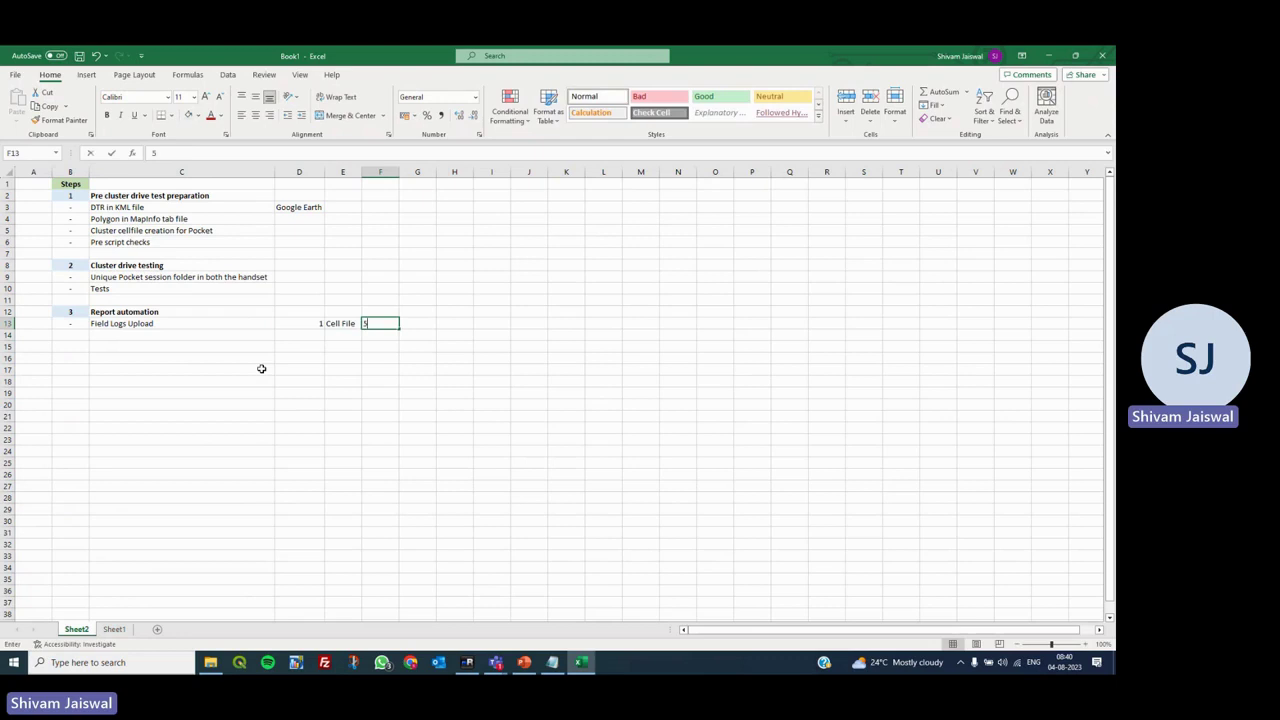
text(G CellFile)
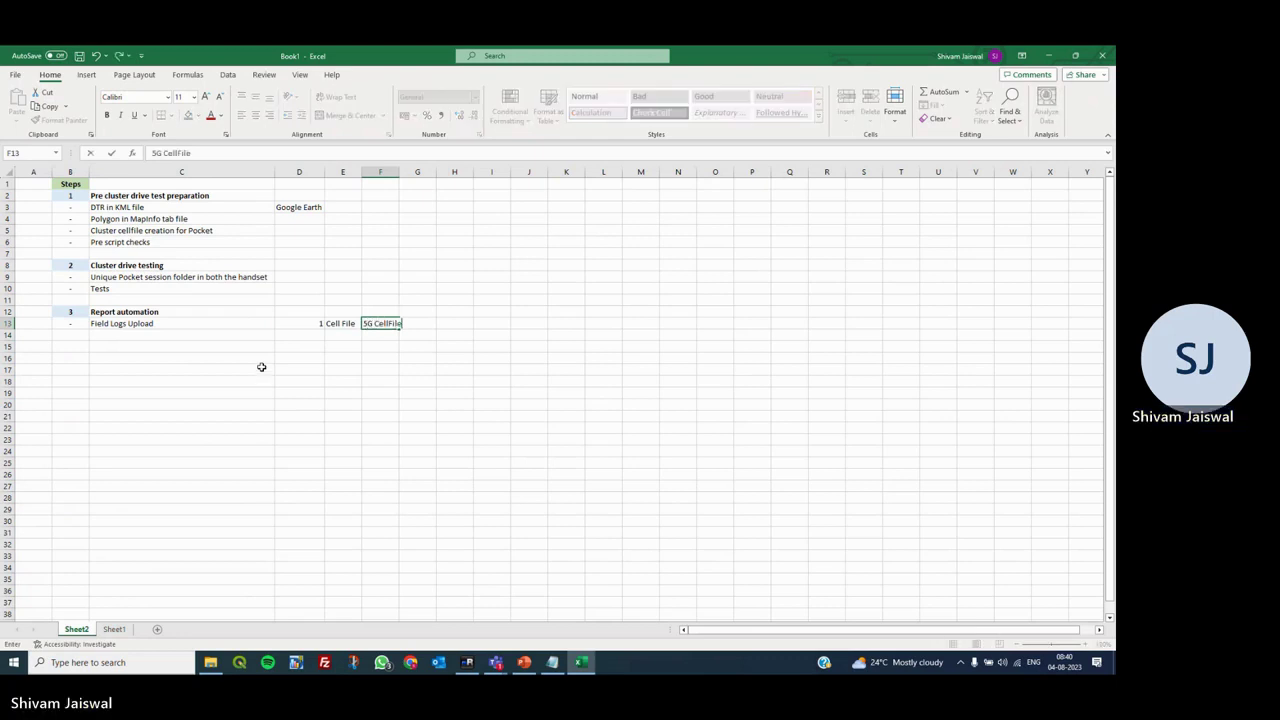
key(Right)
key(Left)
key(Down)
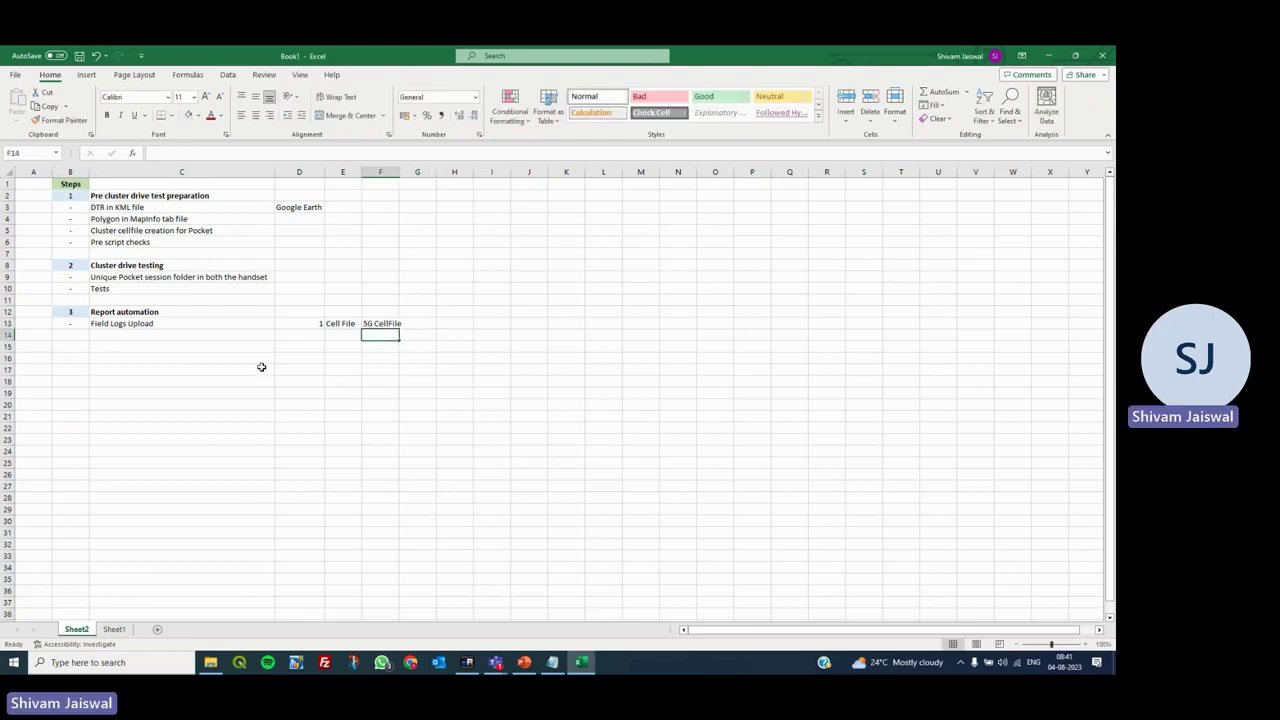
text(4G Cell F)
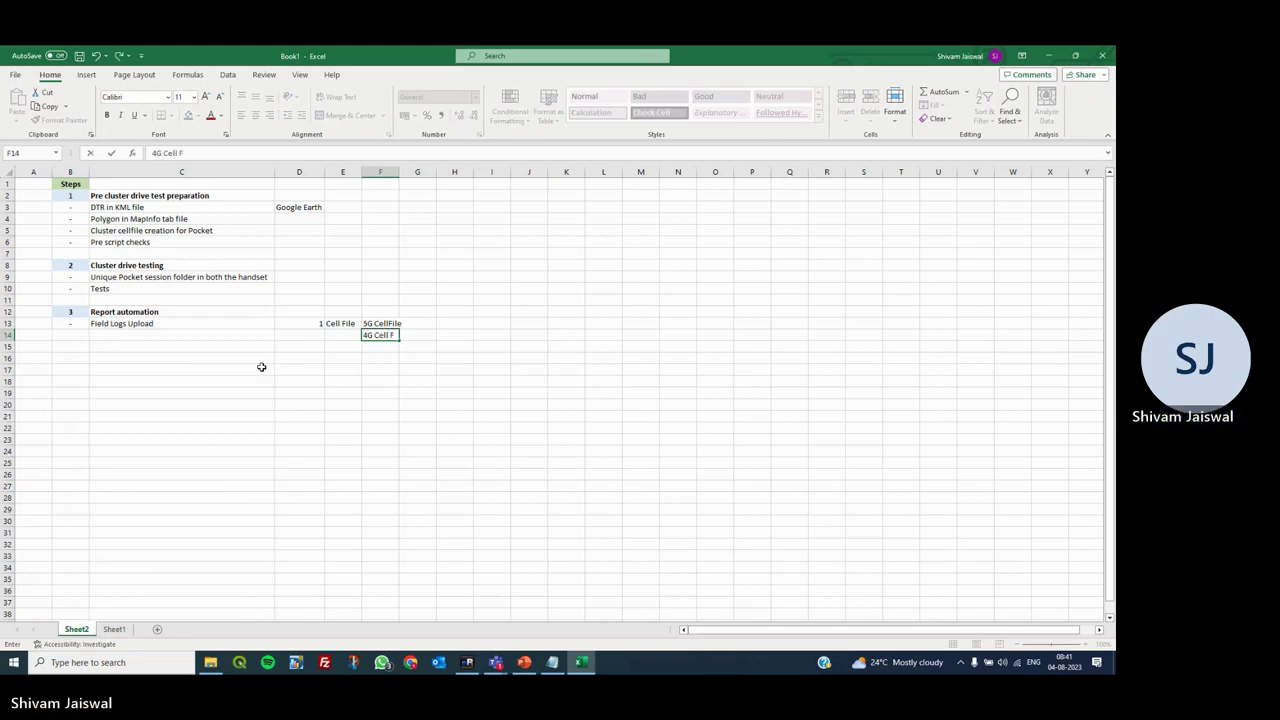
text(ile)
key(Left)
key(Right)
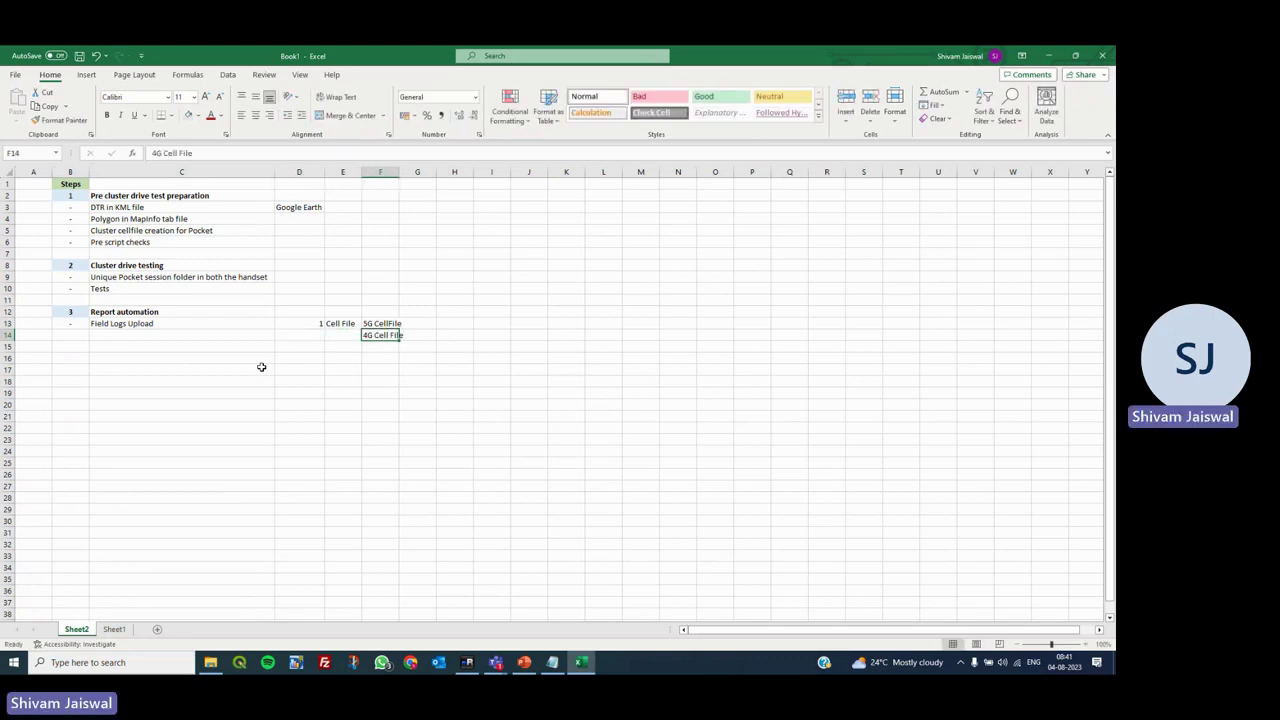
double_click(399, 172)
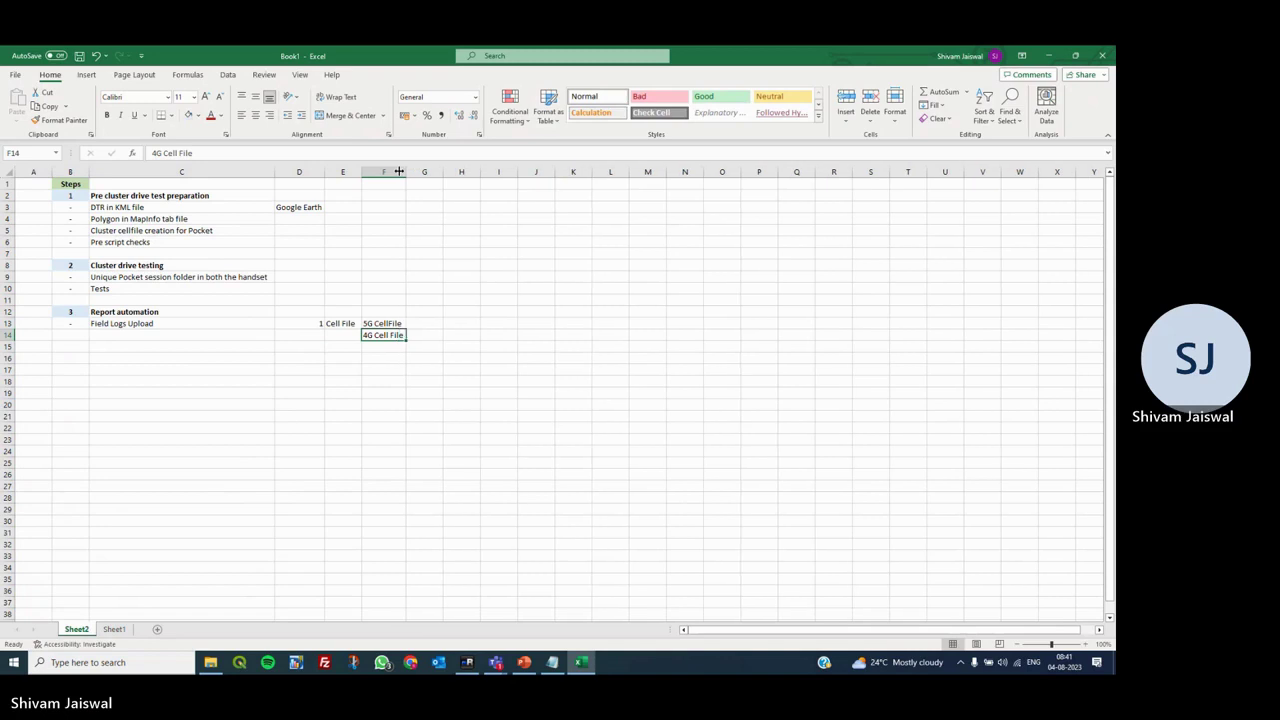
- Center the item number cells D13:D14
click(310, 323)
drag(303, 320, 309, 340)
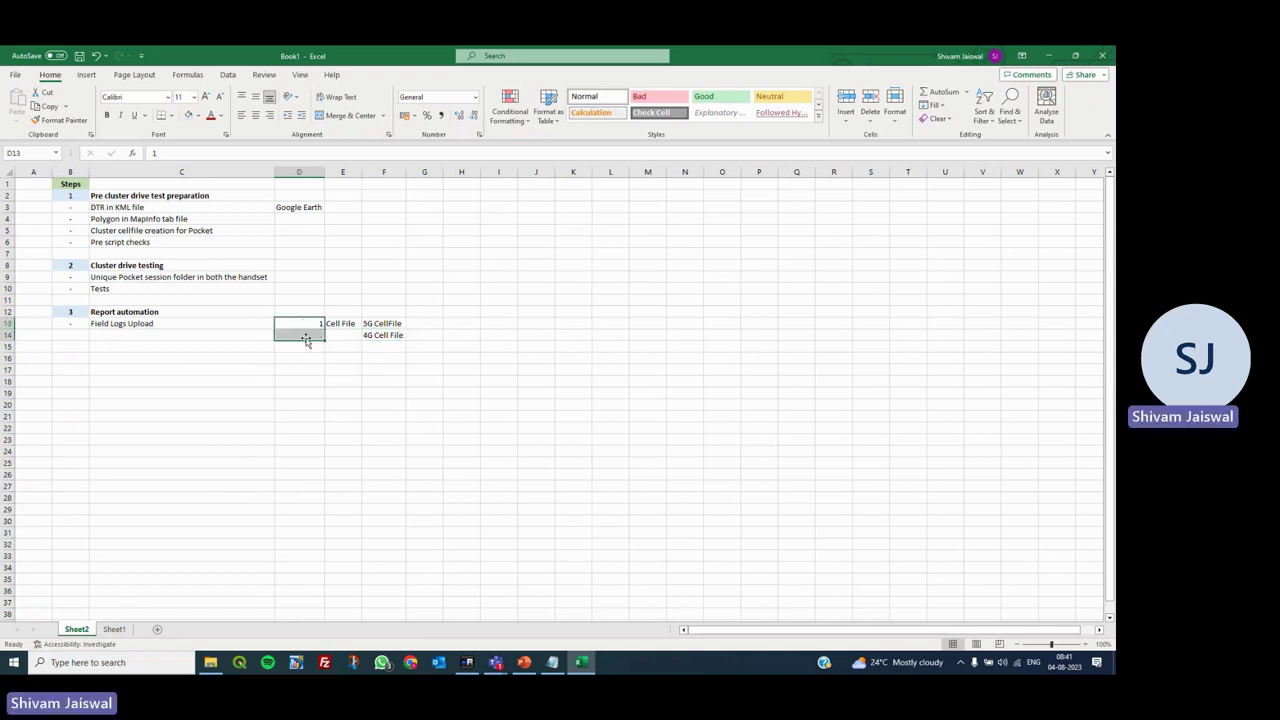
key(Delete)
click(399, 382)
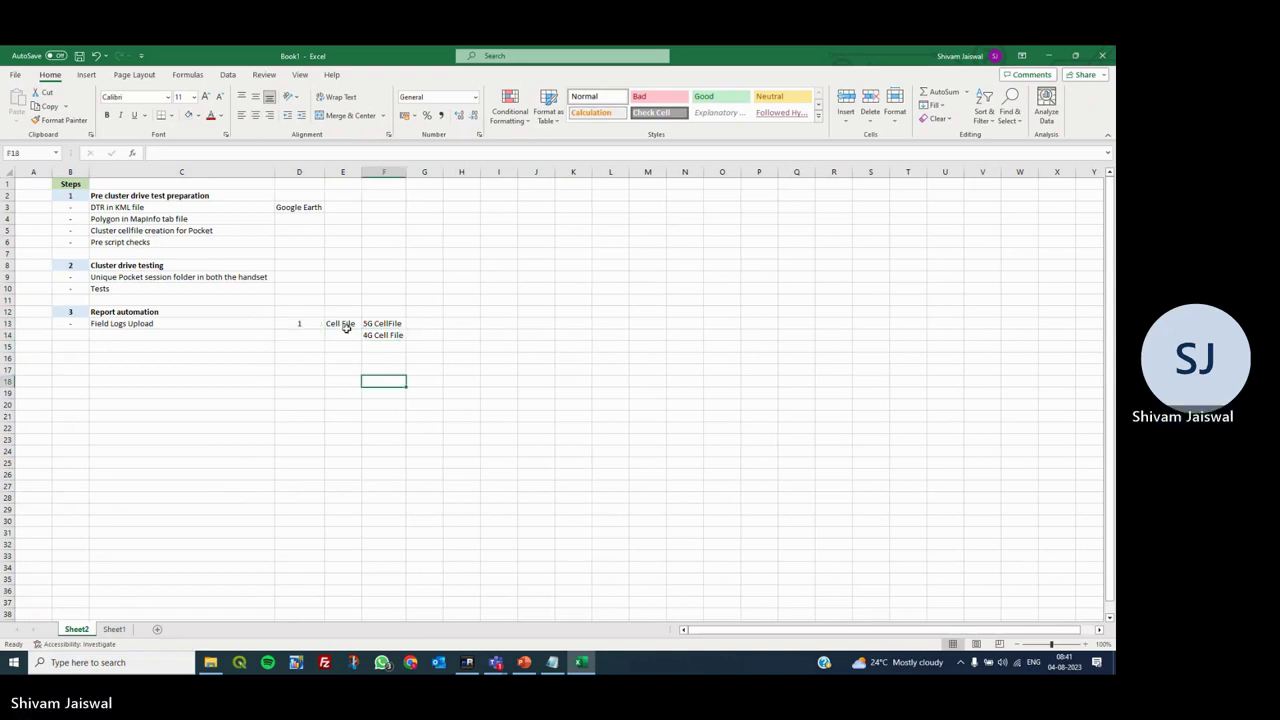
- Shade the 5G and 4G cell file entries in F13:F14 light blue
drag(376, 325, 372, 336)
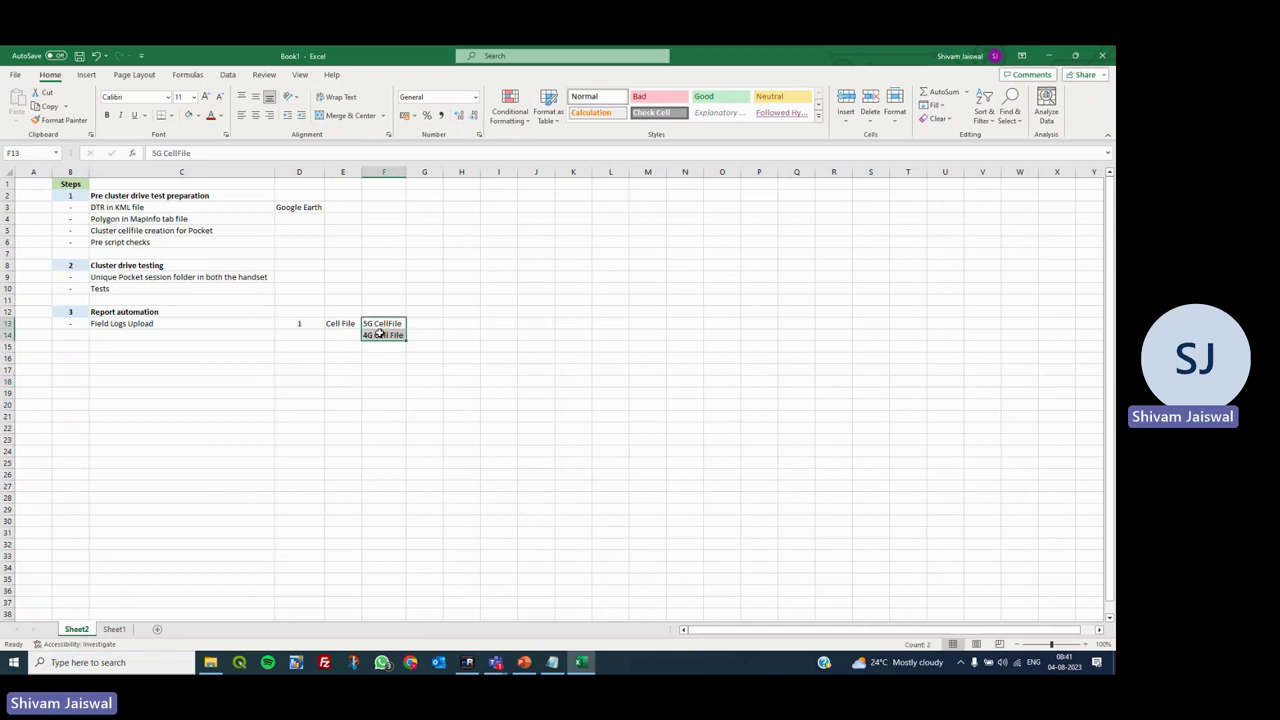
click(188, 115)
click(383, 416)
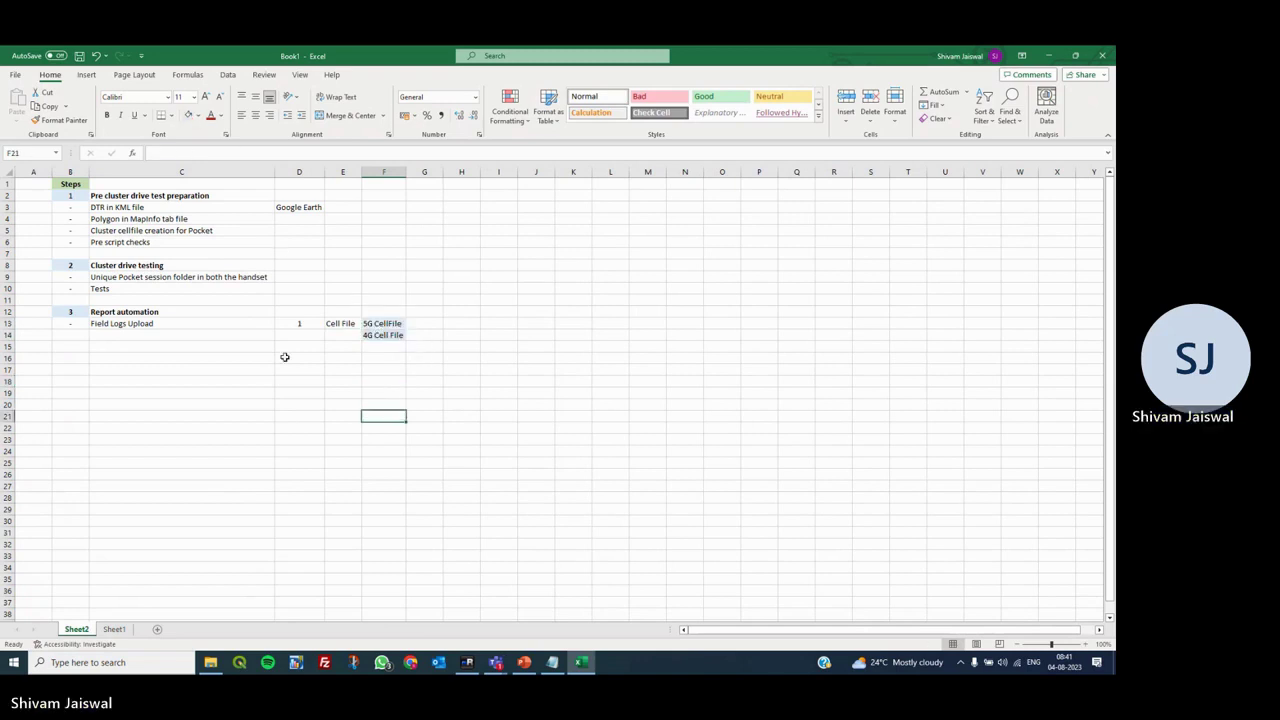
- Add item number 2, centered in D15, with the label Polygon in E15
click(304, 352)
text(2)
key(Return)
click(314, 346)
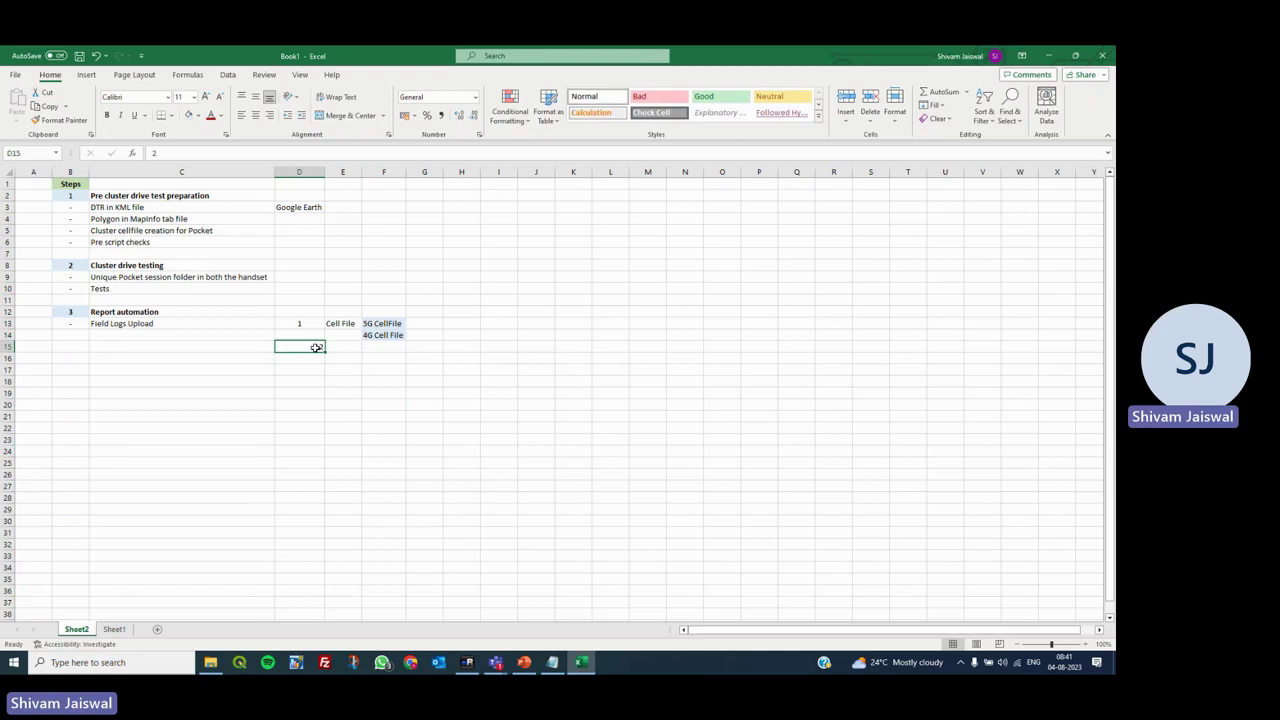
click(352, 347)
text(Pl)
text(lygon)
key(Tab)
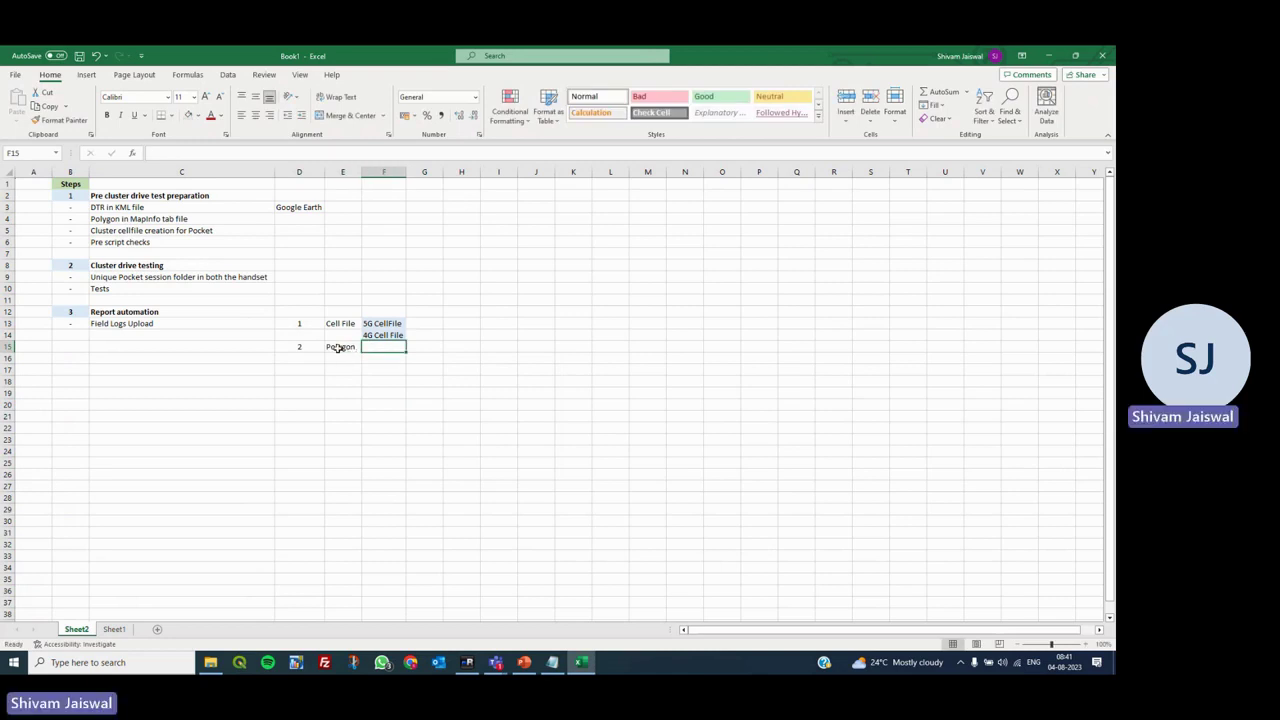
- Check the DTR and polygon file entries under Pre cluster drive test preparation
click(122, 219)
click(125, 207)
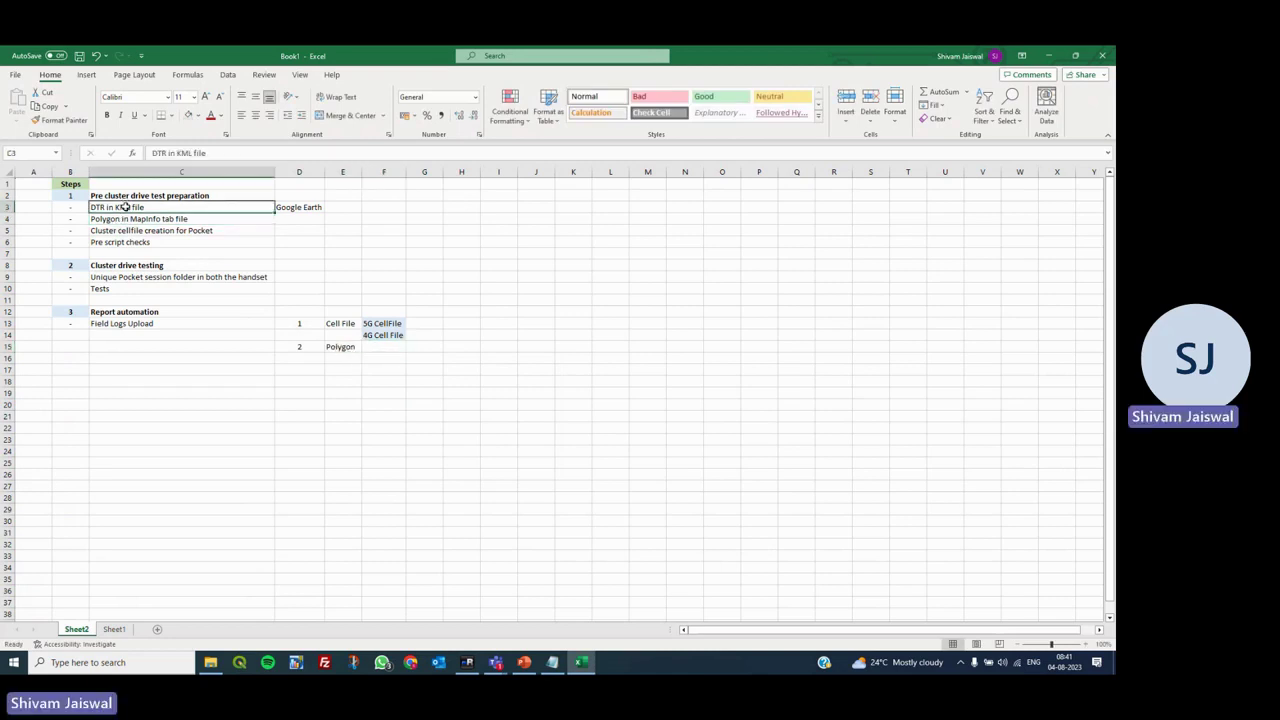
click(132, 220)
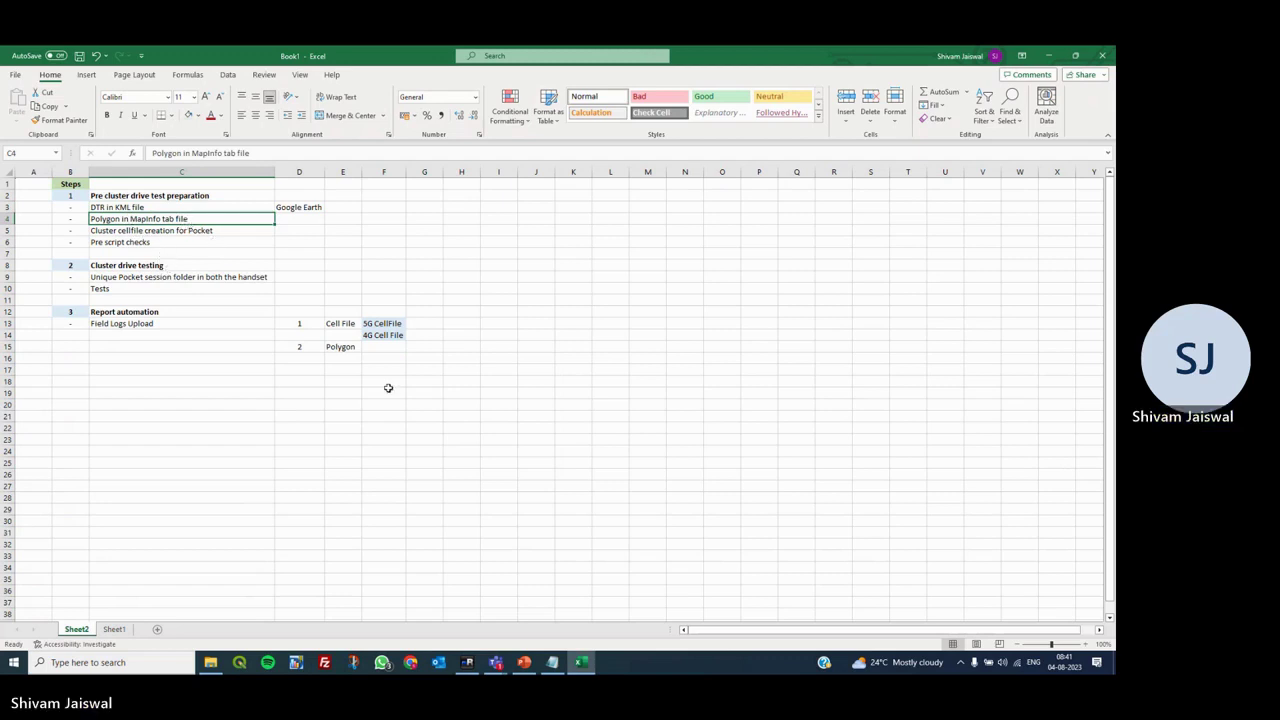
click(388, 352)
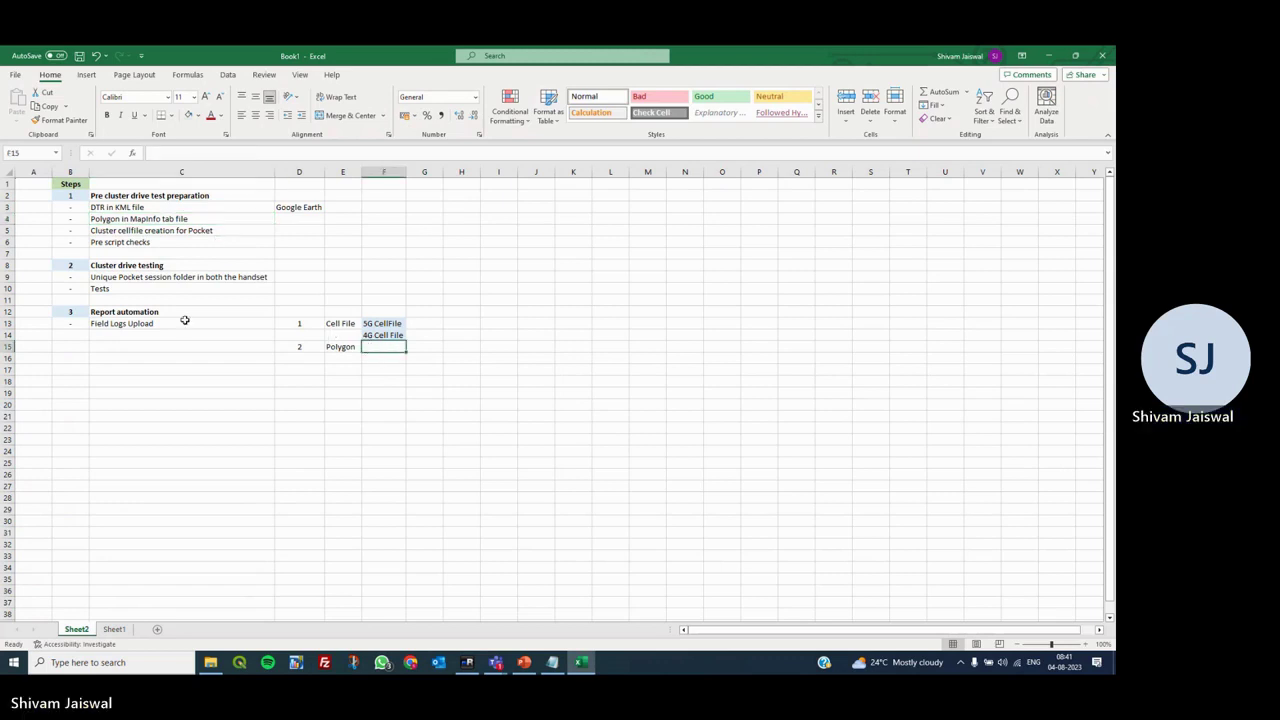
- Merge and center D12:F12 above the file list and title it Session Folder
drag(300, 311, 376, 311)
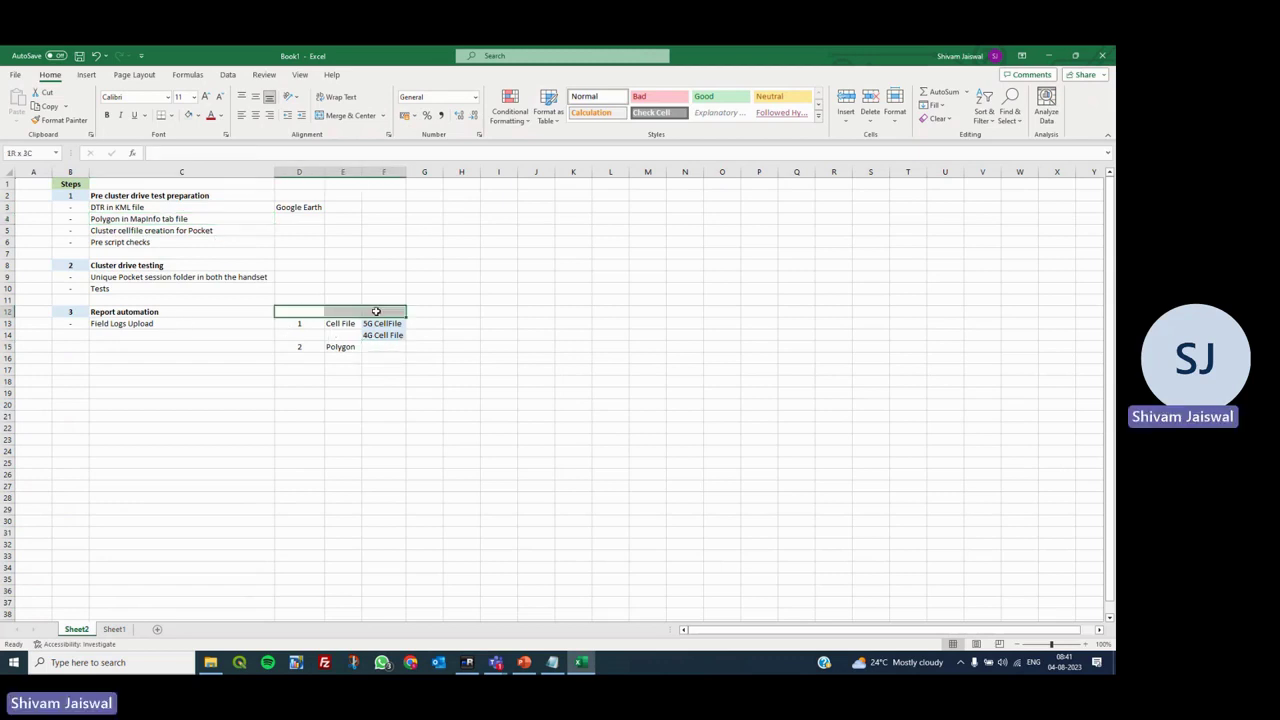
click(340, 116)
text(s)
text(ession FOldwe)
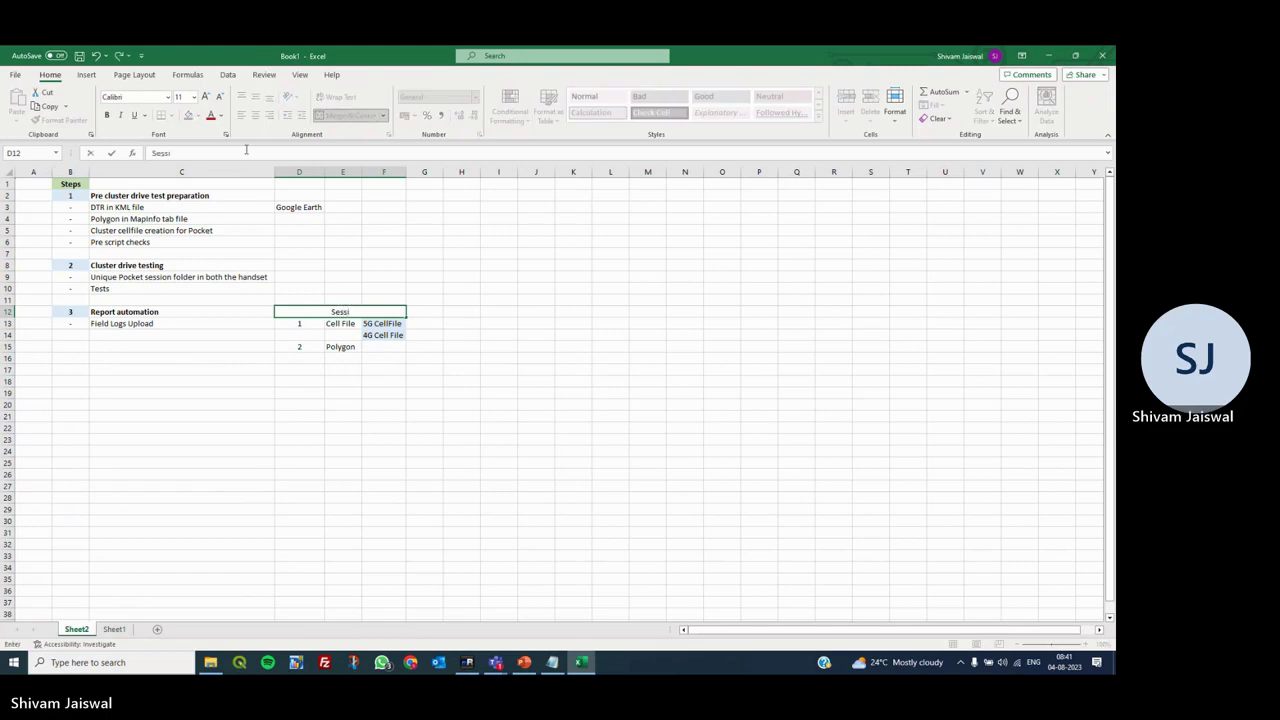
key(BackSpace)
key(BackSpace)
key(BackSpace)
key(BackSpace)
key(BackSpace)
text(older)
key(Return)
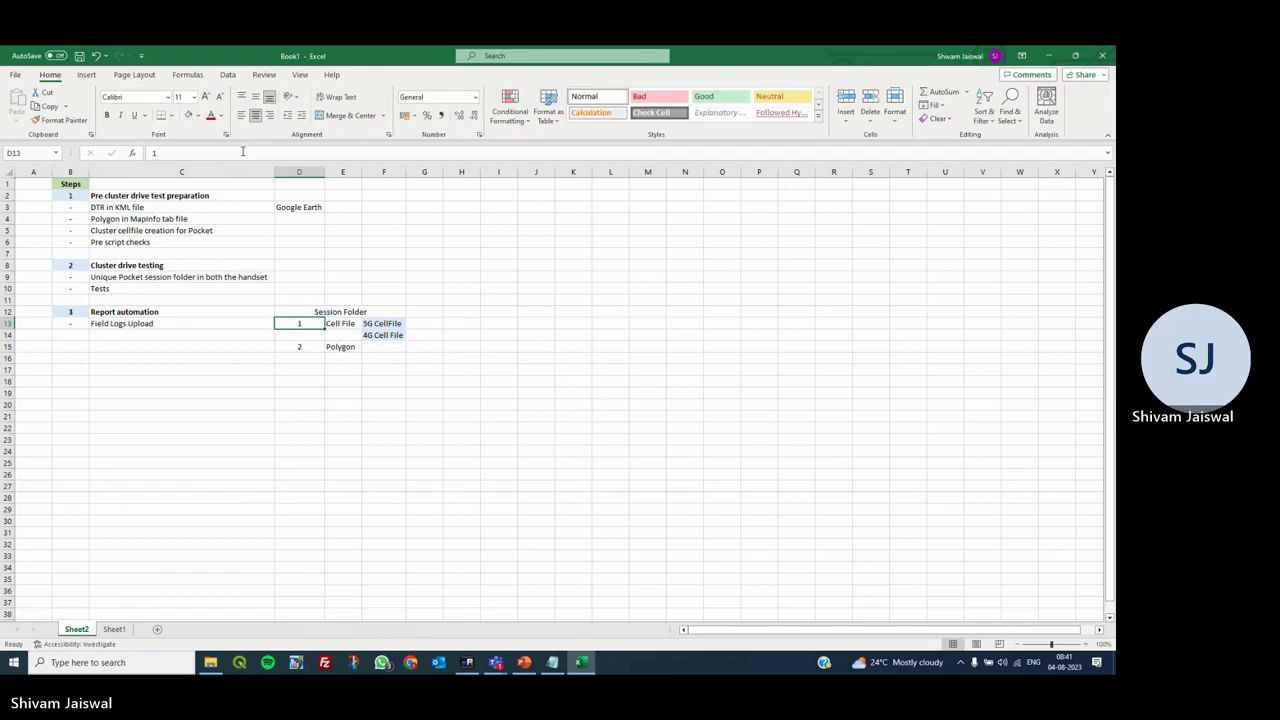
- Enter MapInfo Tab in F15 beside Polygon and widen column F to fit it
click(397, 347)
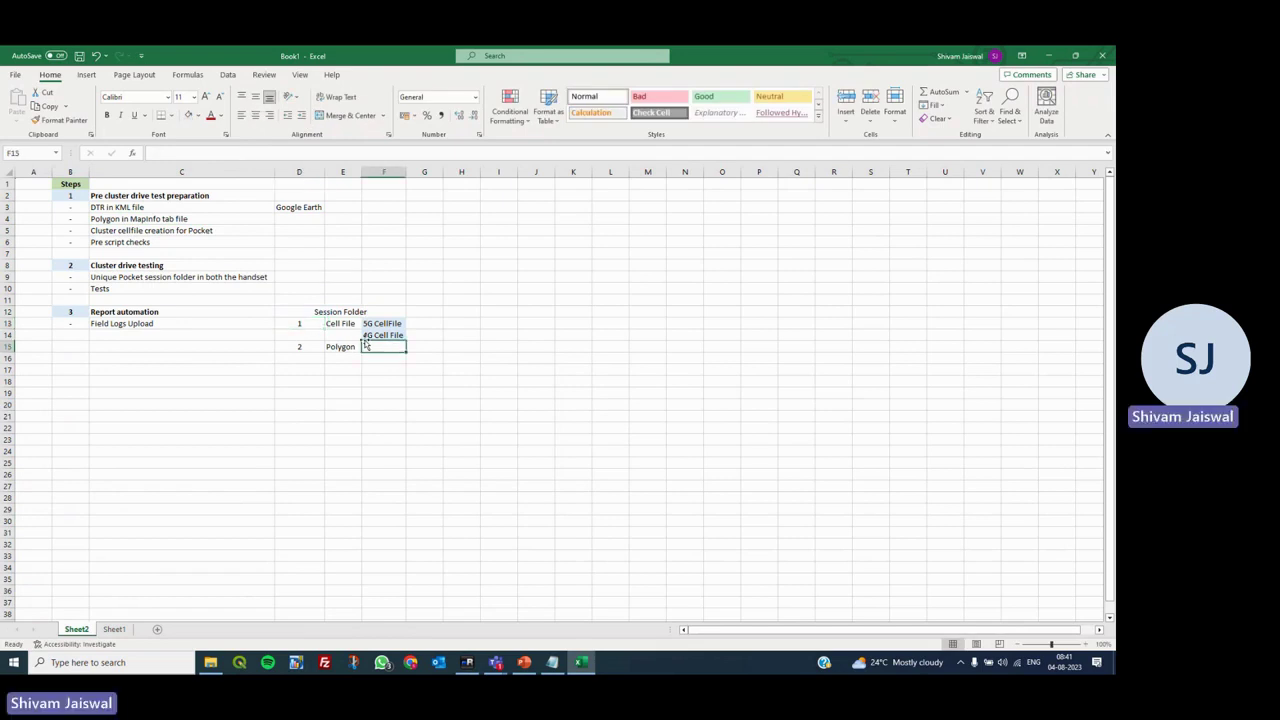
text(MapInfo)
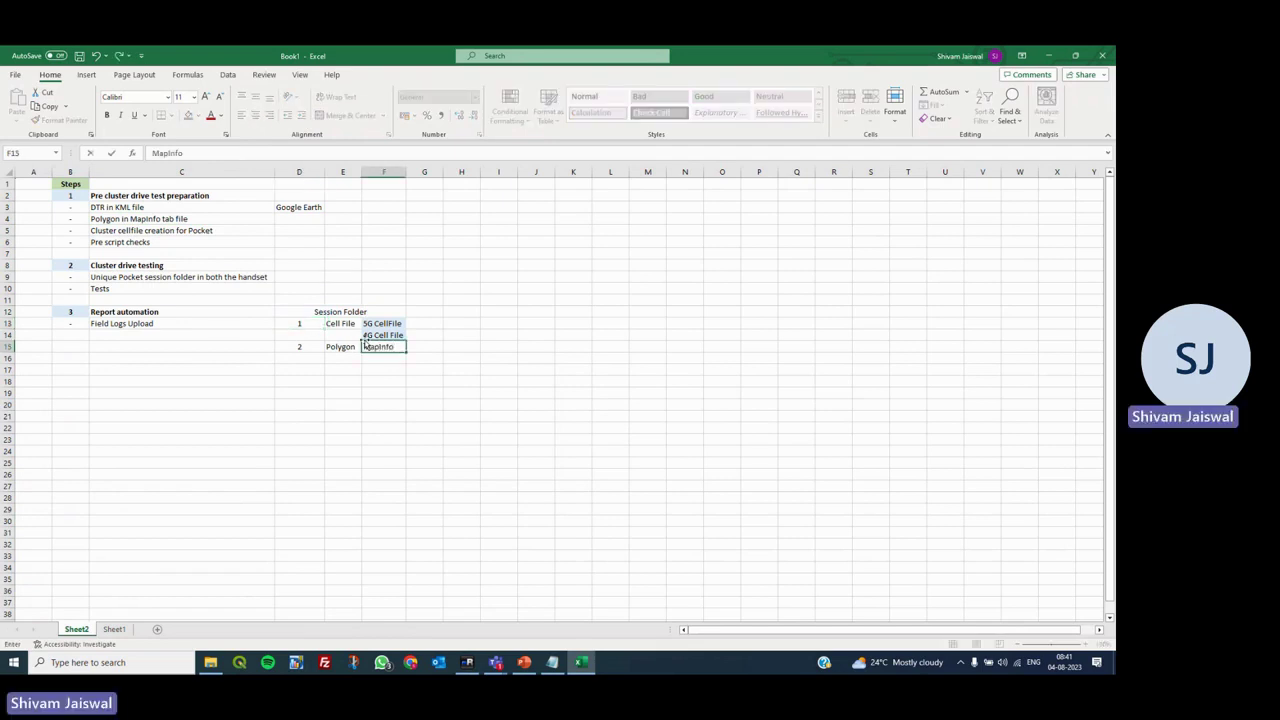
text( Tab)
key(Return)
drag(405, 176, 410, 176)
- Review the cell file and polygon rows under Session Folder, and correct the F14 entry to 4G CellFile
drag(297, 347, 381, 346)
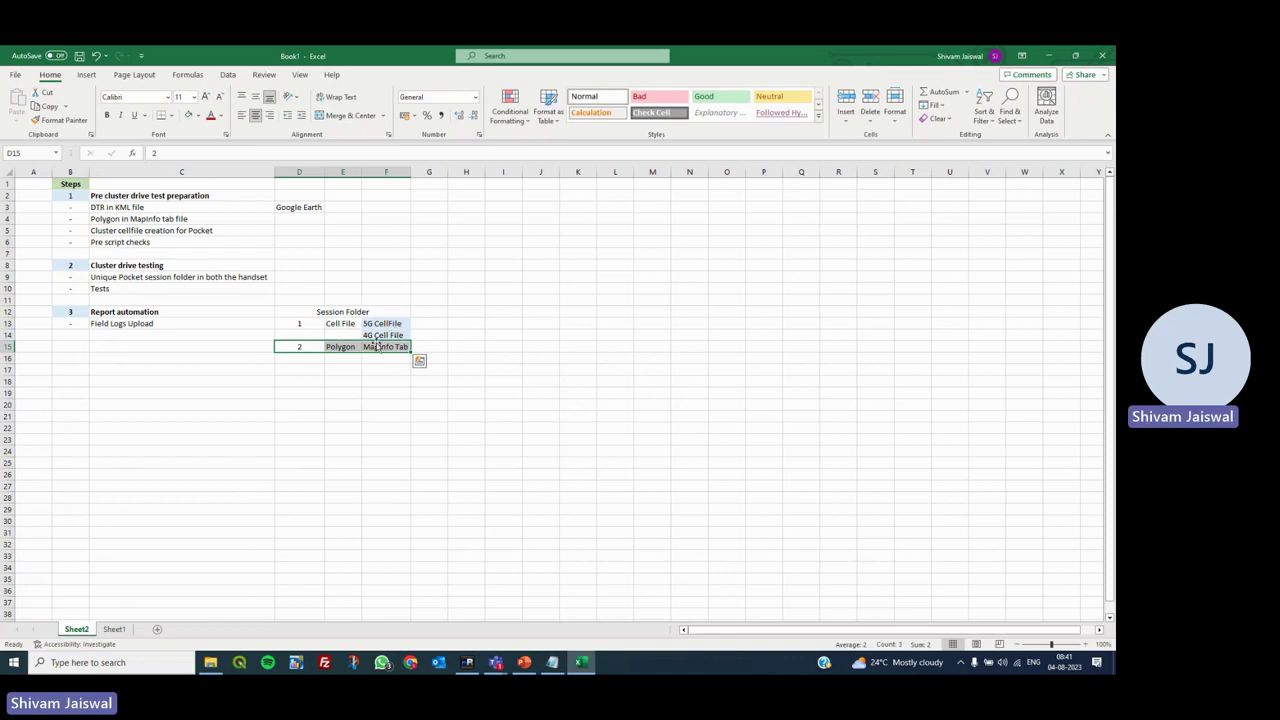
drag(297, 325, 388, 335)
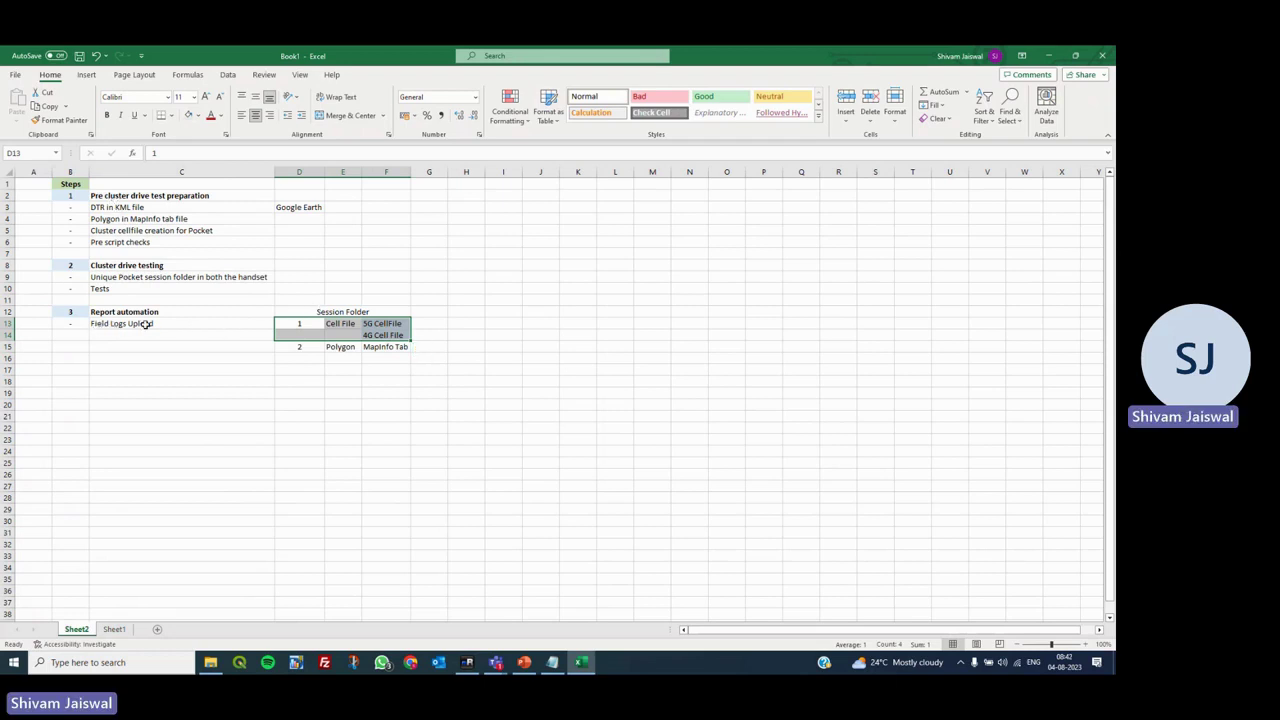
click(100, 326)
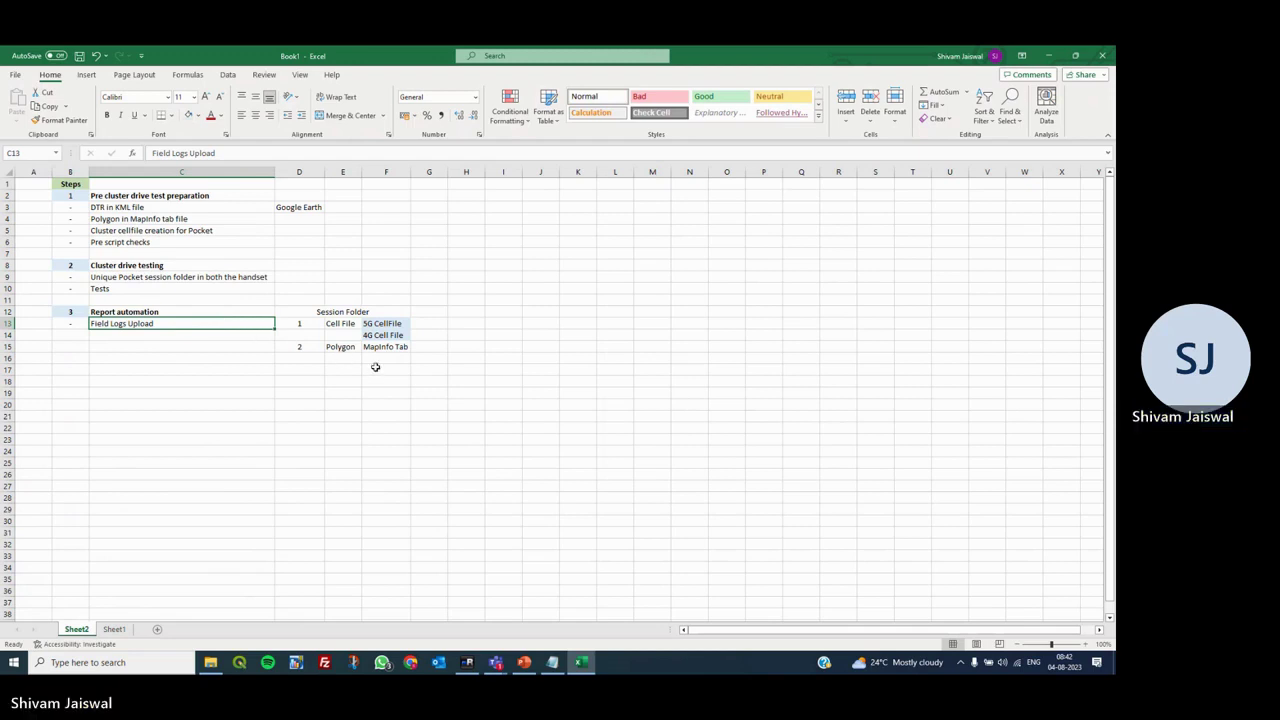
drag(311, 325, 386, 330)
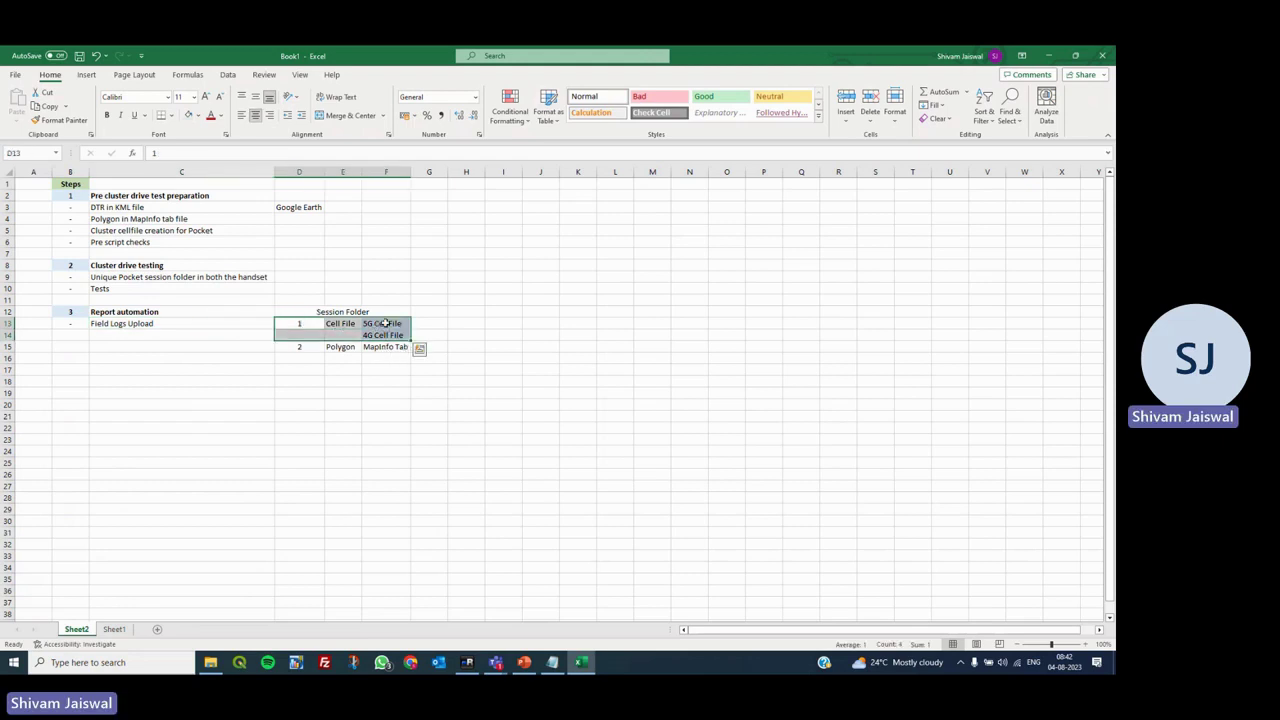
mouse_move(300, 357)
mouse_down()
mouse_move(385, 347)
mouse_move(305, 347)
mouse_up()
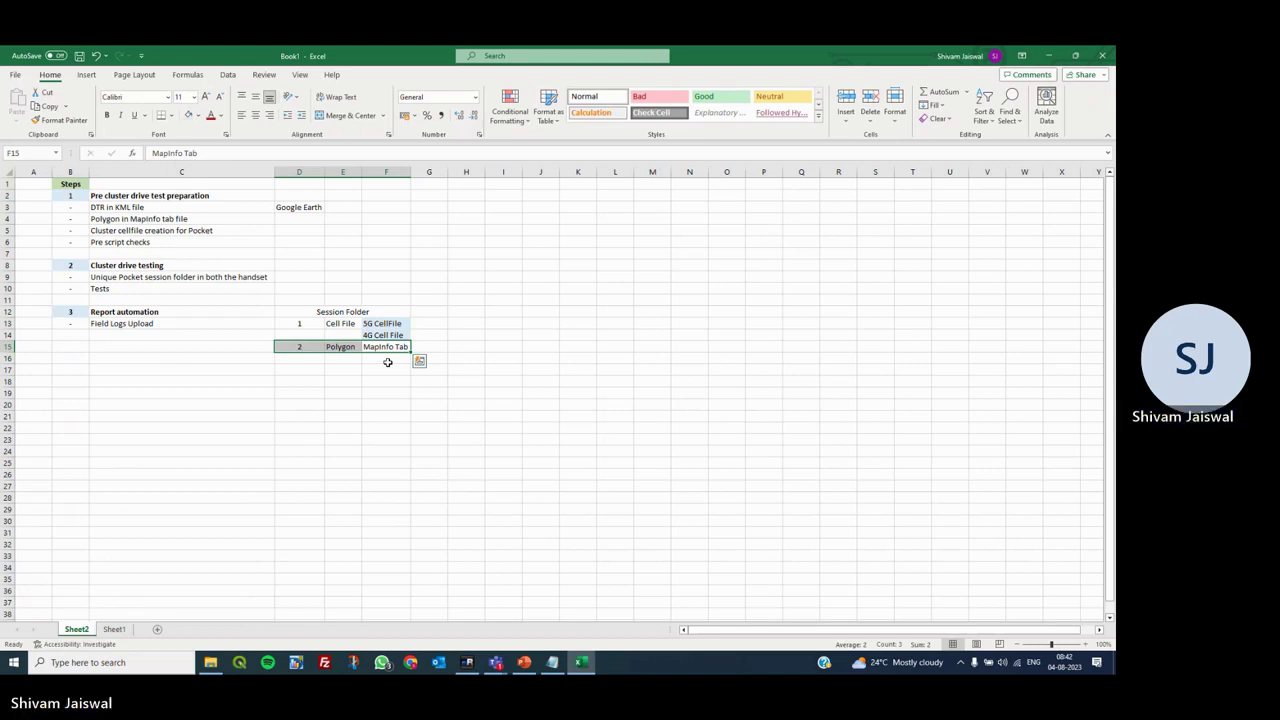
drag(370, 324, 372, 335)
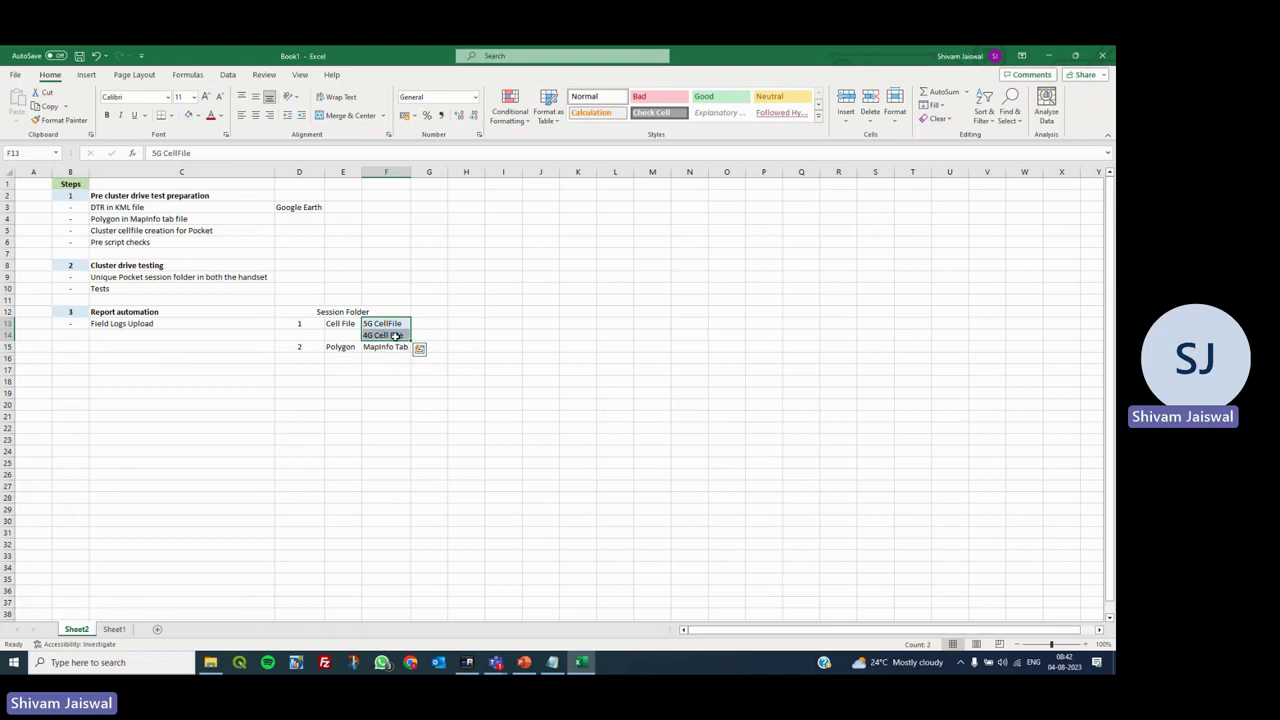
ctrl+click(386, 347)
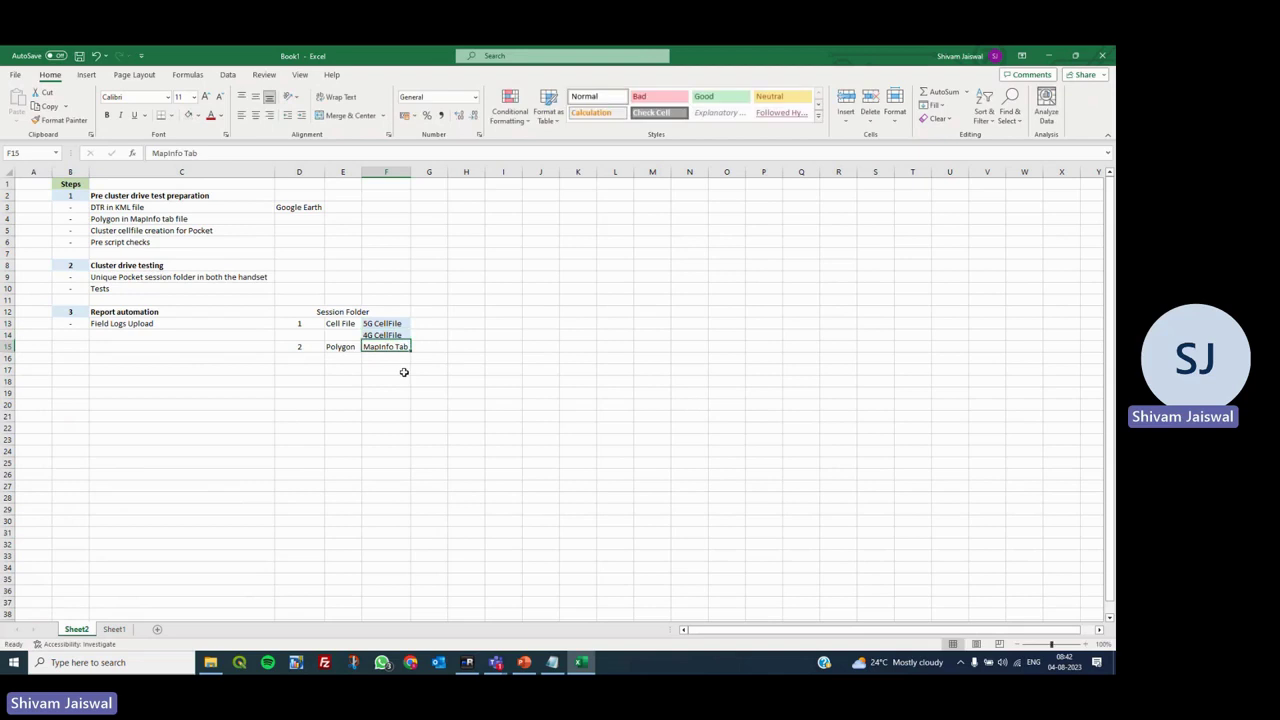
- Switch to File Explorer and open the Cluster CellFile Format folder inside the MAH folder on the Desktop
drag(406, 327, 398, 337)
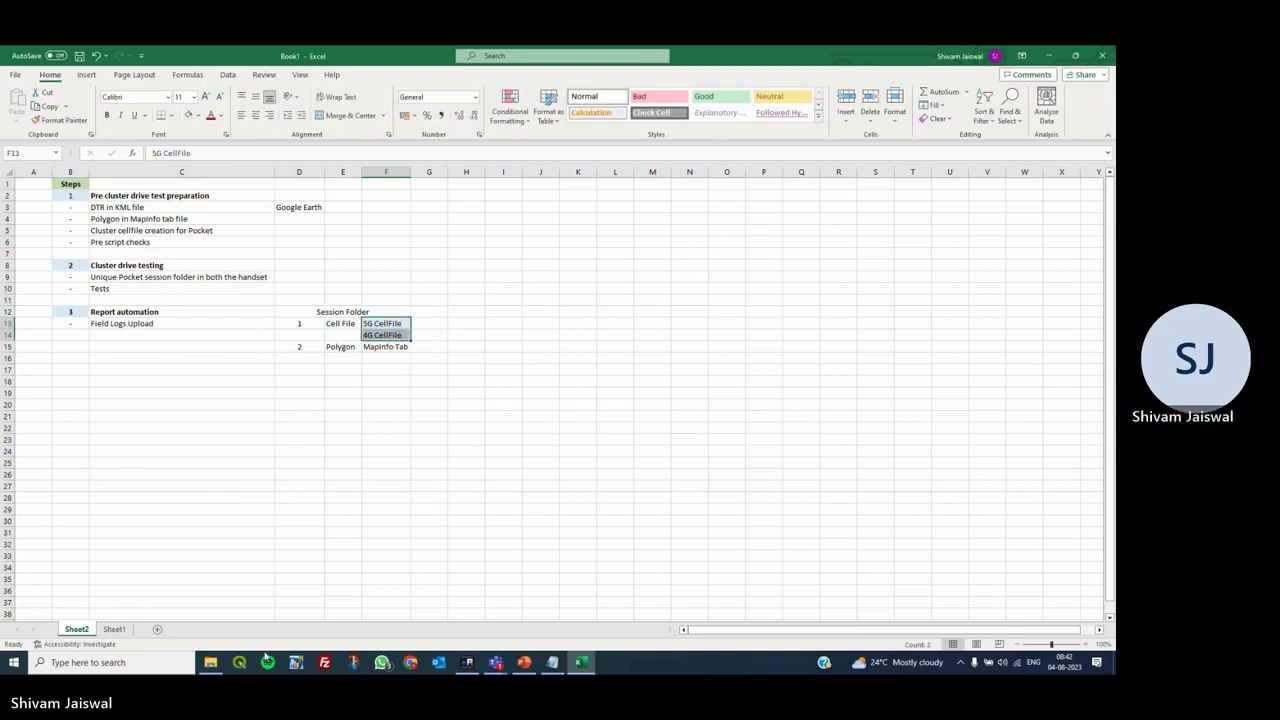
click(210, 662)
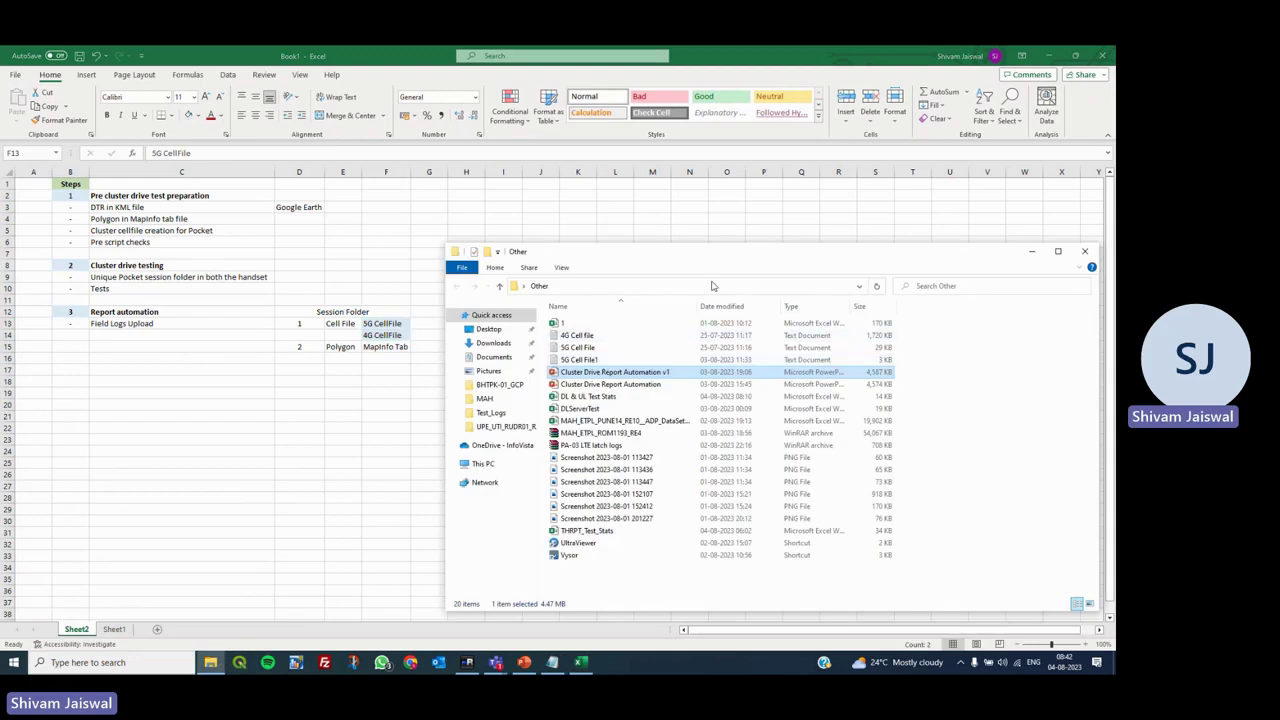
double_click(725, 254)
click(43, 128)
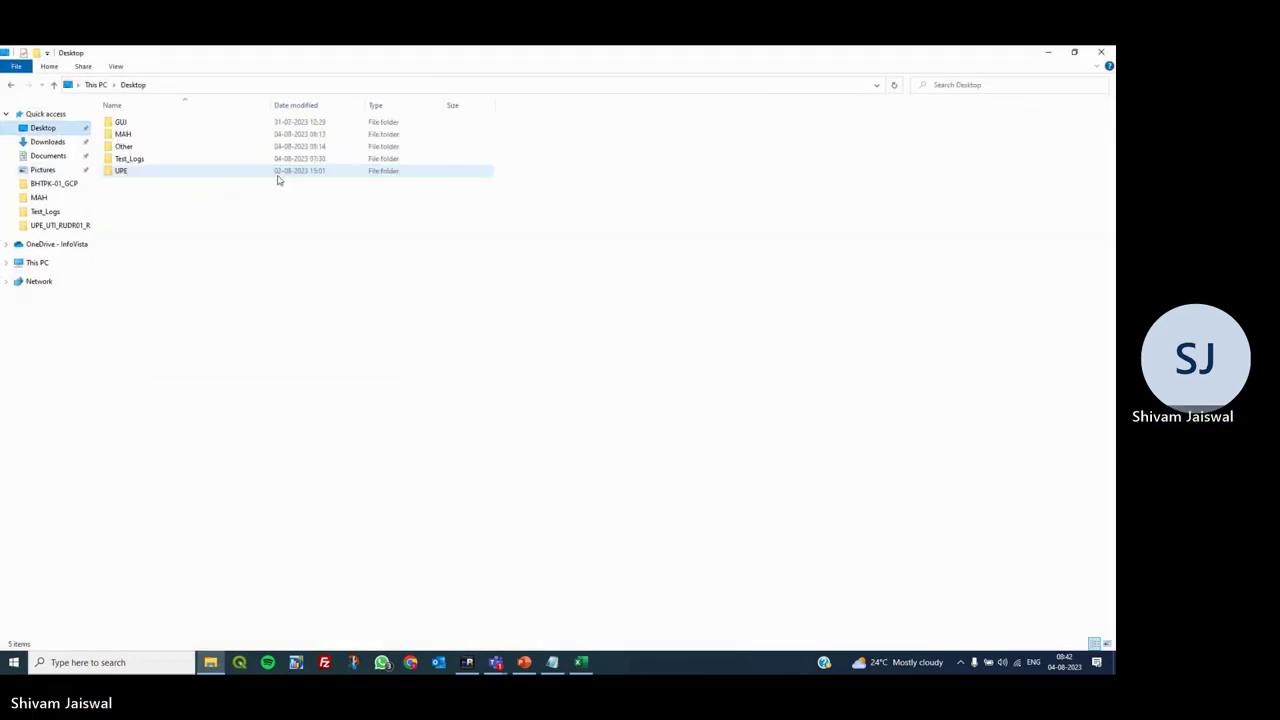
double_click(224, 144)
double_click(230, 123)
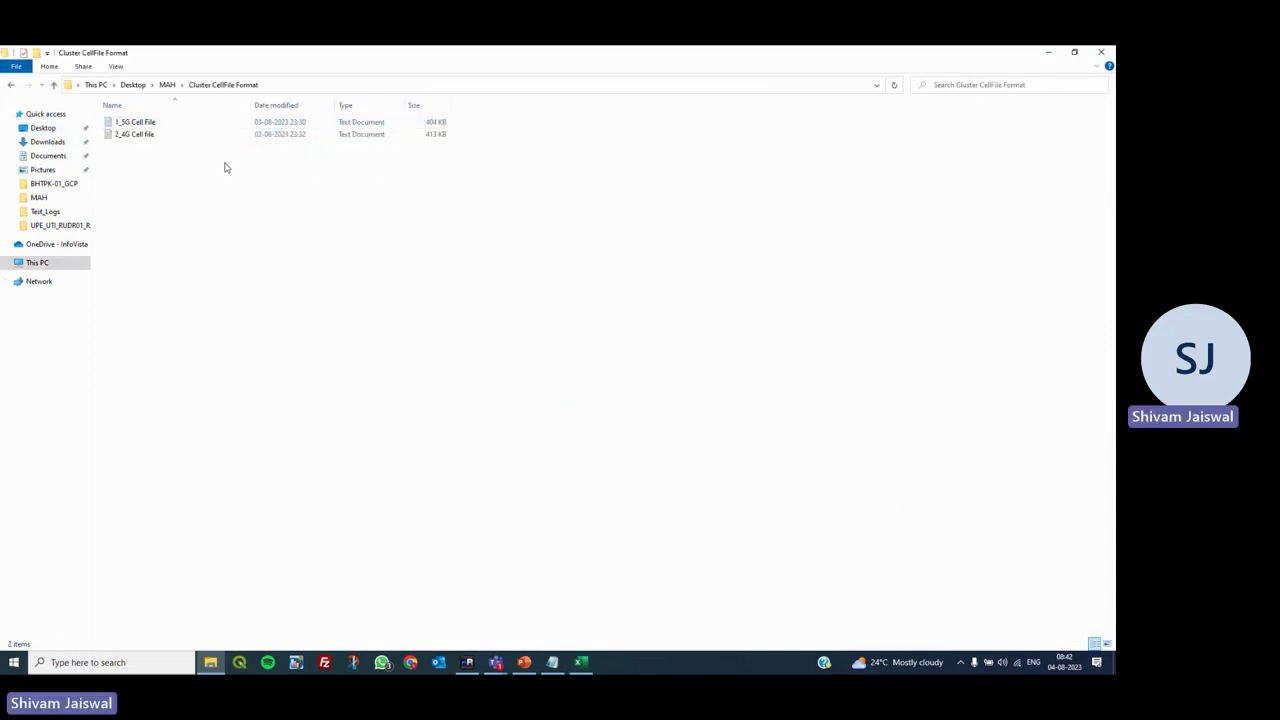
- Copy the file name 1_5G Cell File into G13 beside 5G CellFile and widen column G to fit it
click(165, 122)
key(F2)
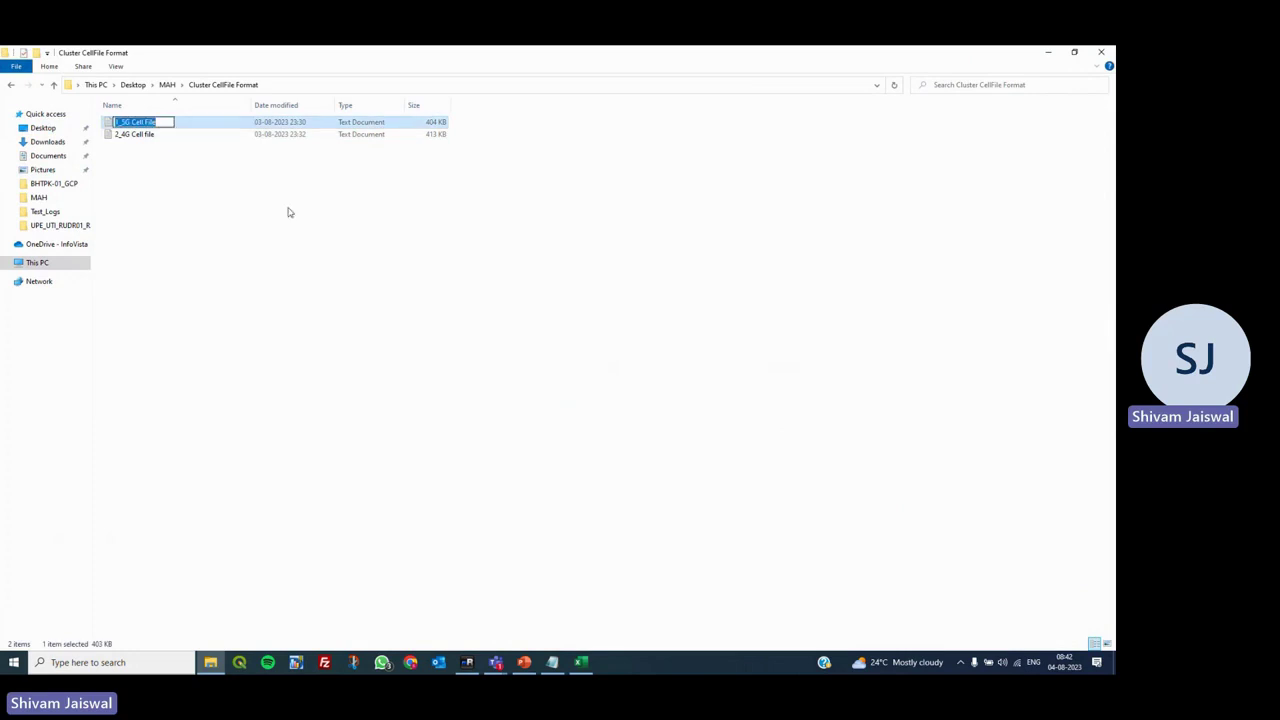
key(ctrl+c)
key(alt+Tab)
click(443, 323)
key(ctrl+v)
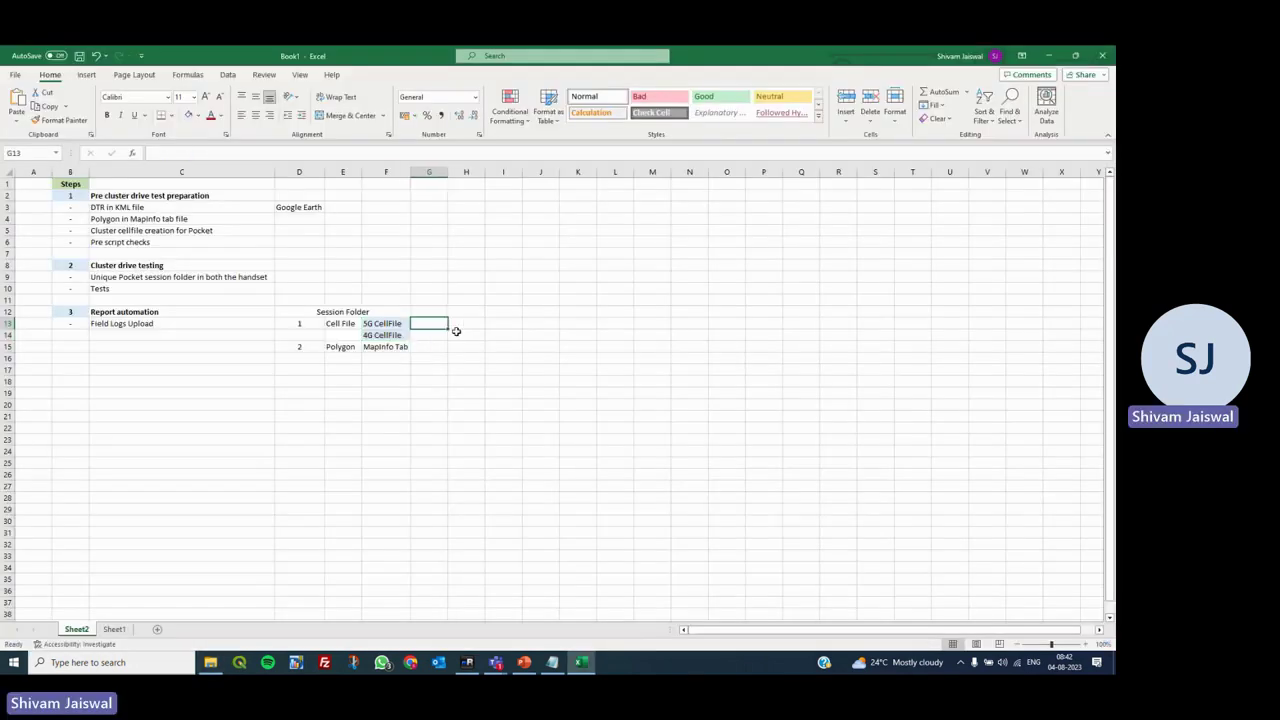
double_click(447, 178)
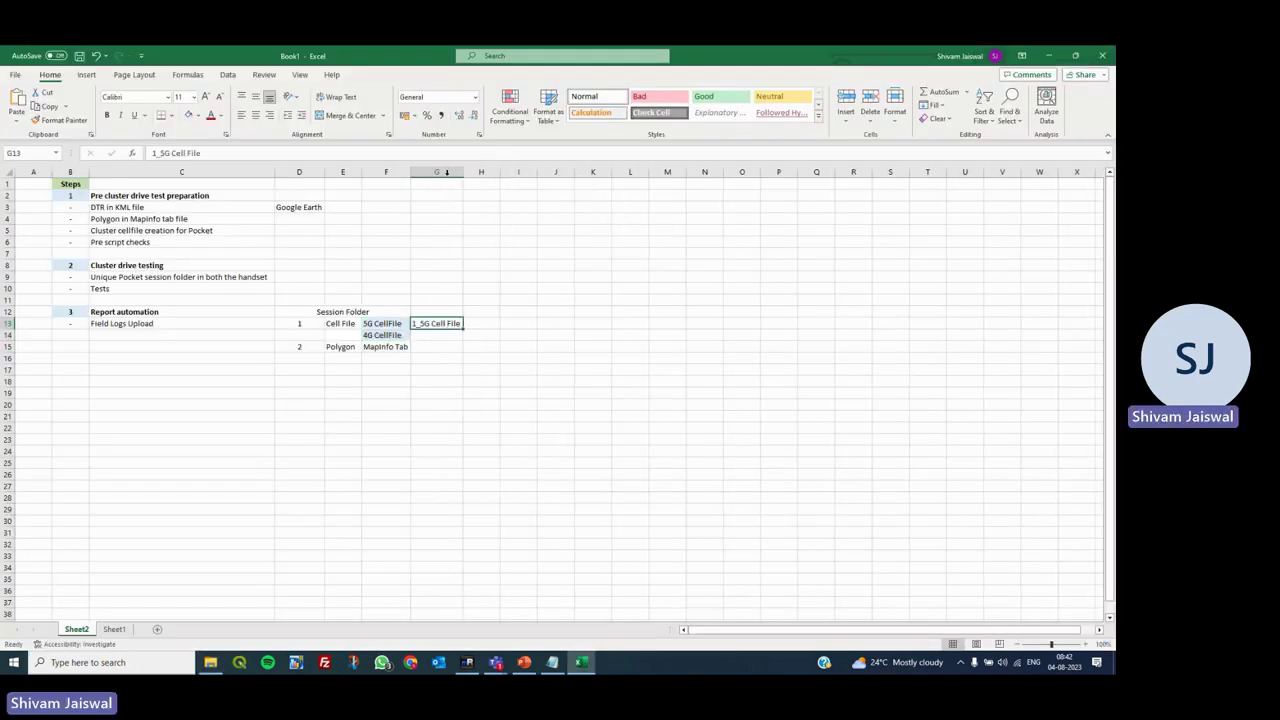
- Copy the file name 2_4G Cell file from the Cluster CellFile Format folder into G14 beside 4G CellFile
click(444, 338)
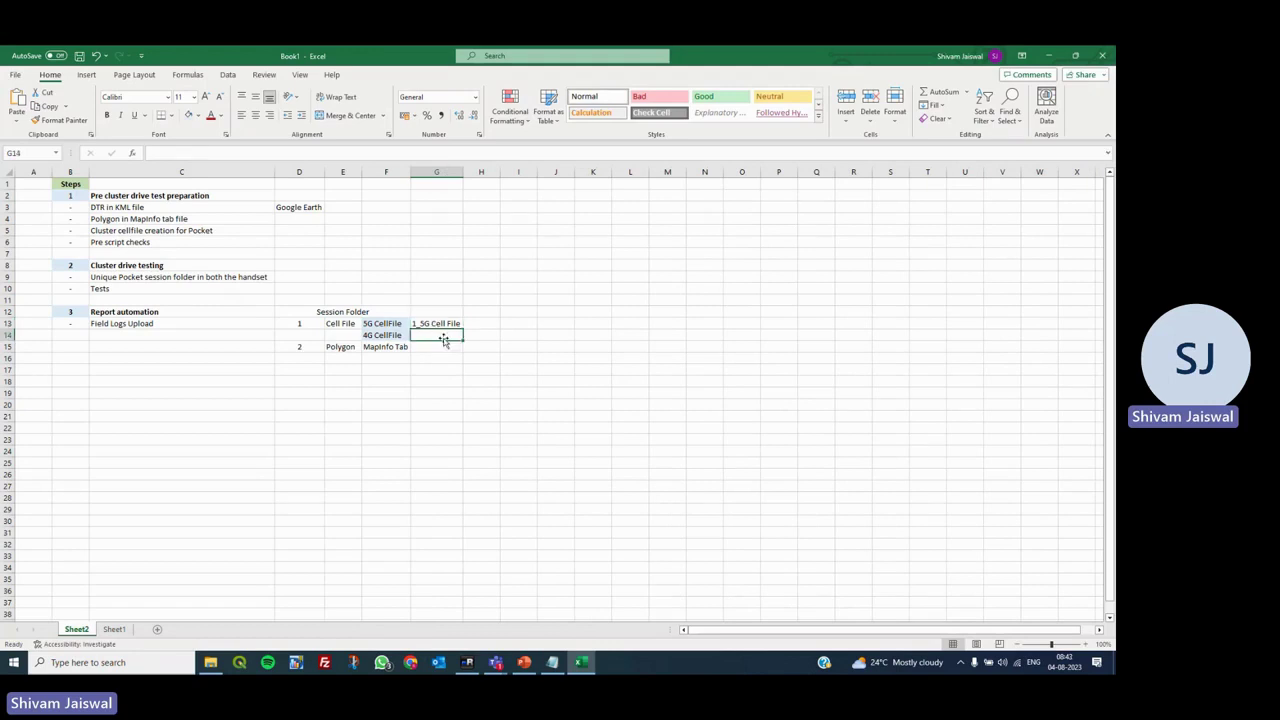
key(alt+Tab)
click(149, 133)
key(F2)
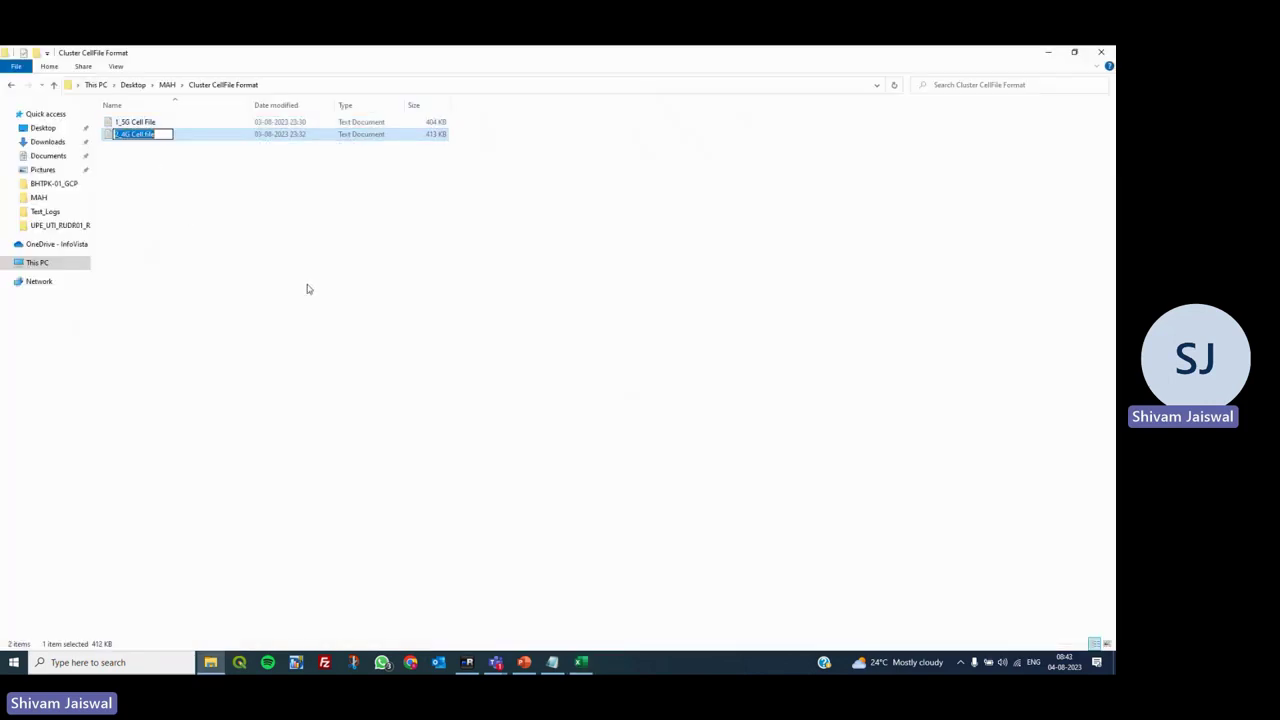
key(ctrl+c)
key(alt+Tab)
key(ctrl+v)
- Change the font color of the file names in G13:G14 to red
drag(436, 323, 436, 335)
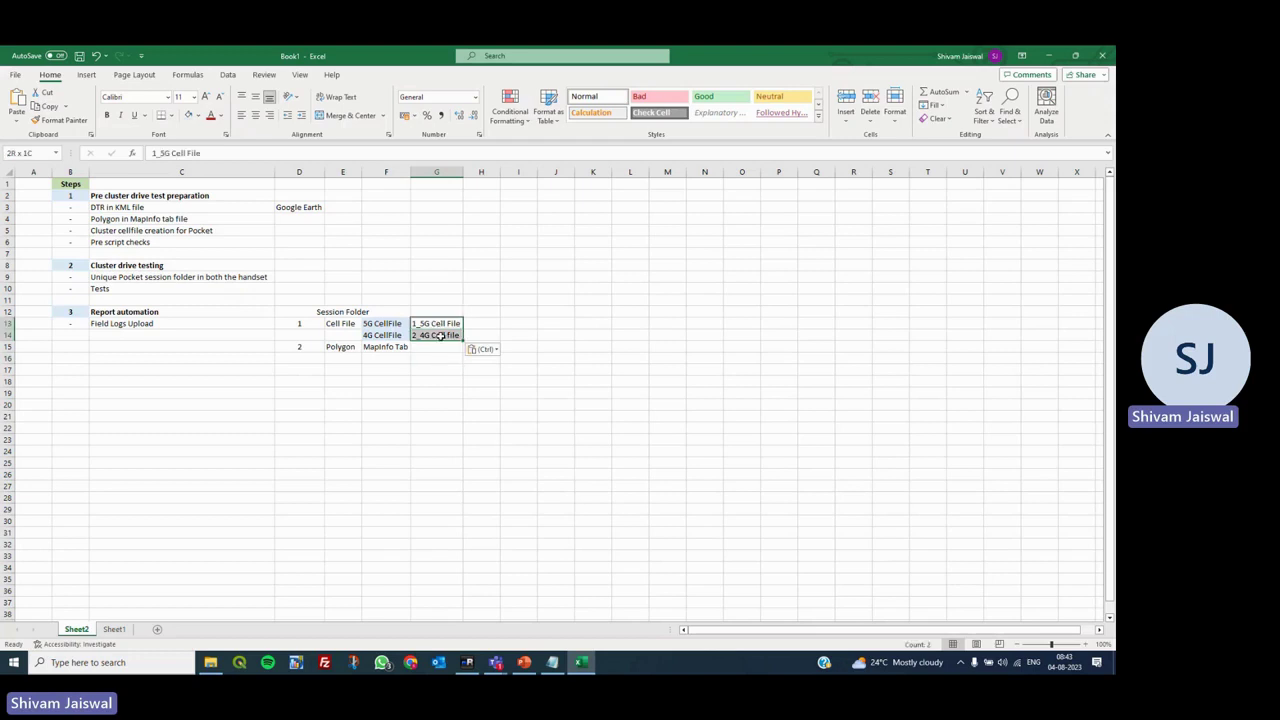
click(210, 114)
click(518, 427)
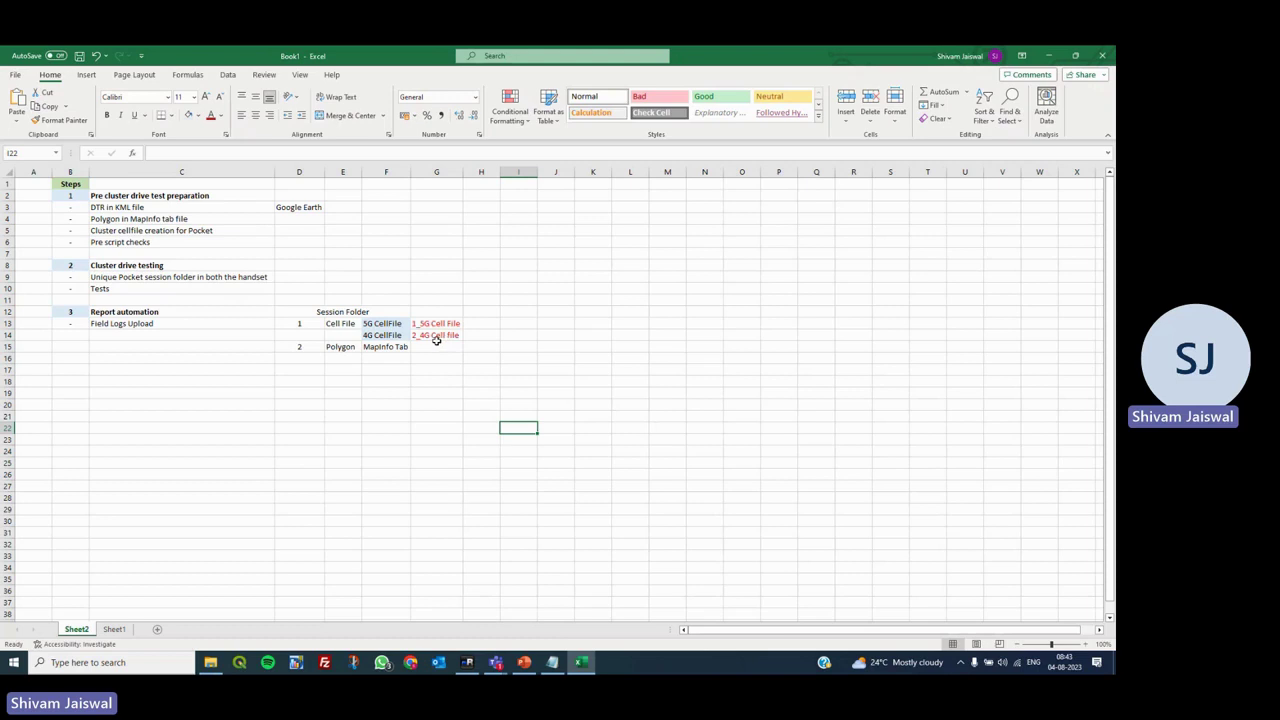
- Enter the heading File Name in G12 above the two cell file names
click(431, 338)
click(426, 311)
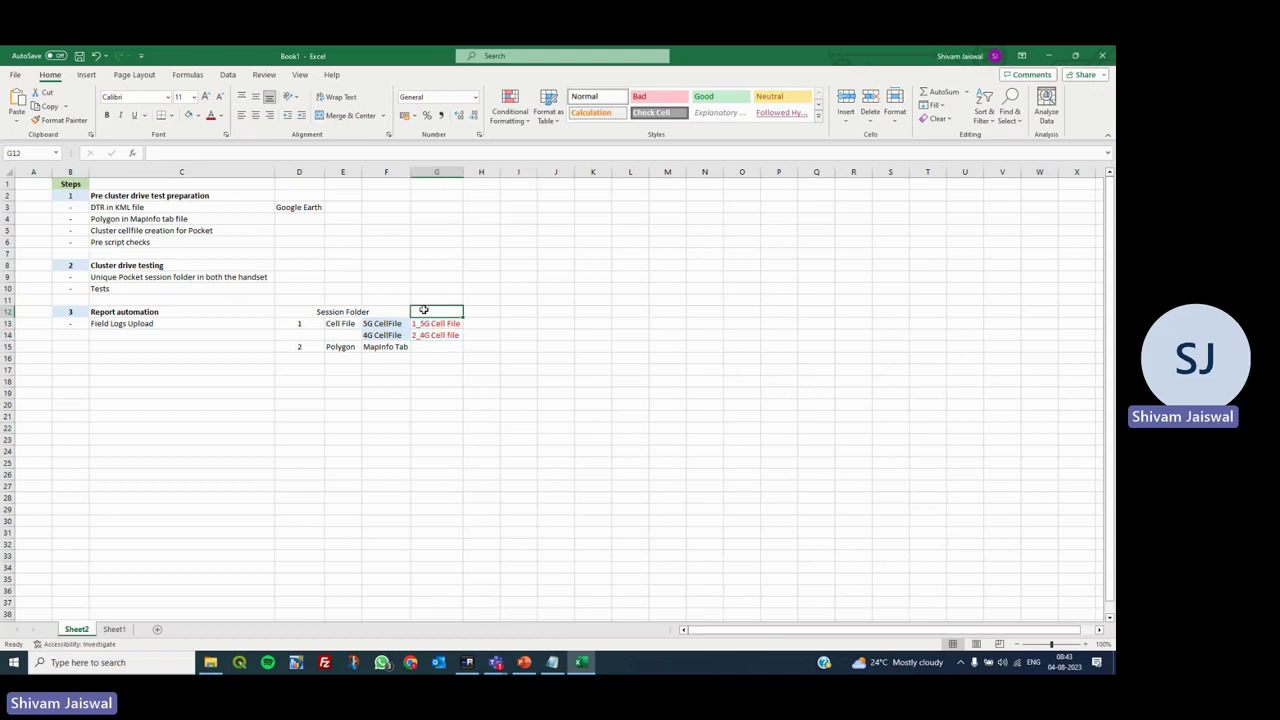
text(File Name)
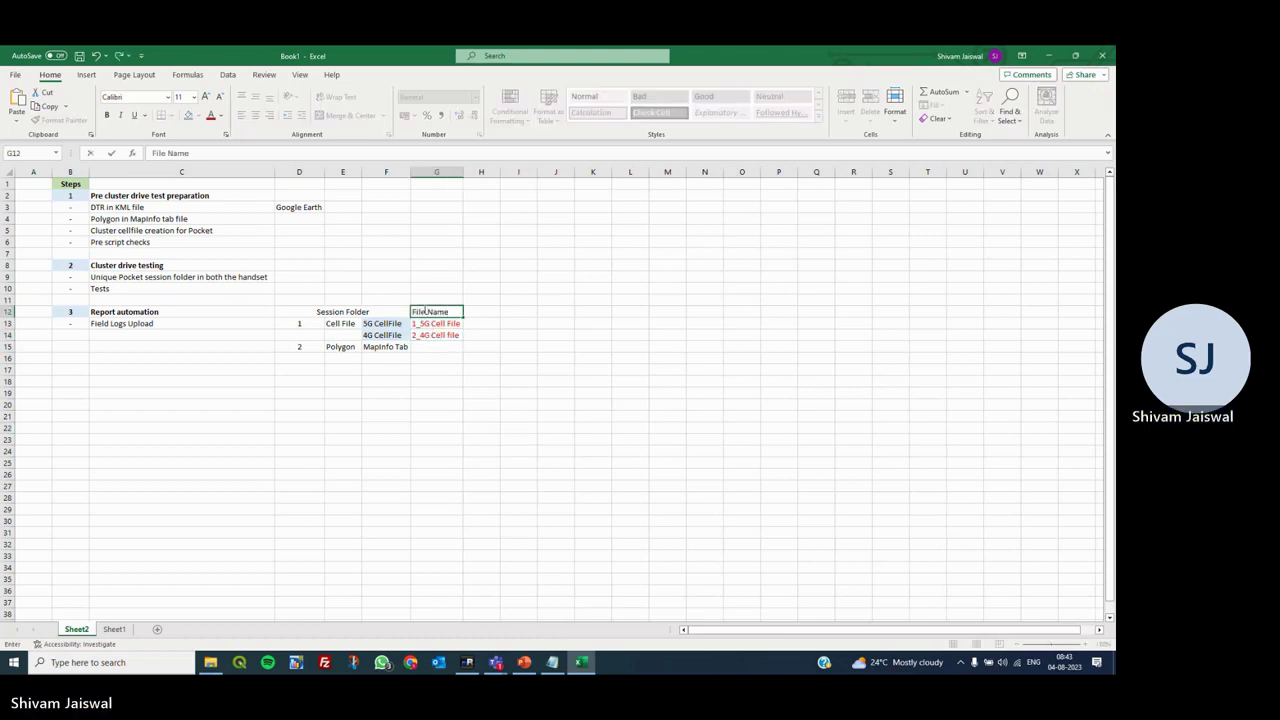
key(Return)
drag(443, 314, 439, 331)
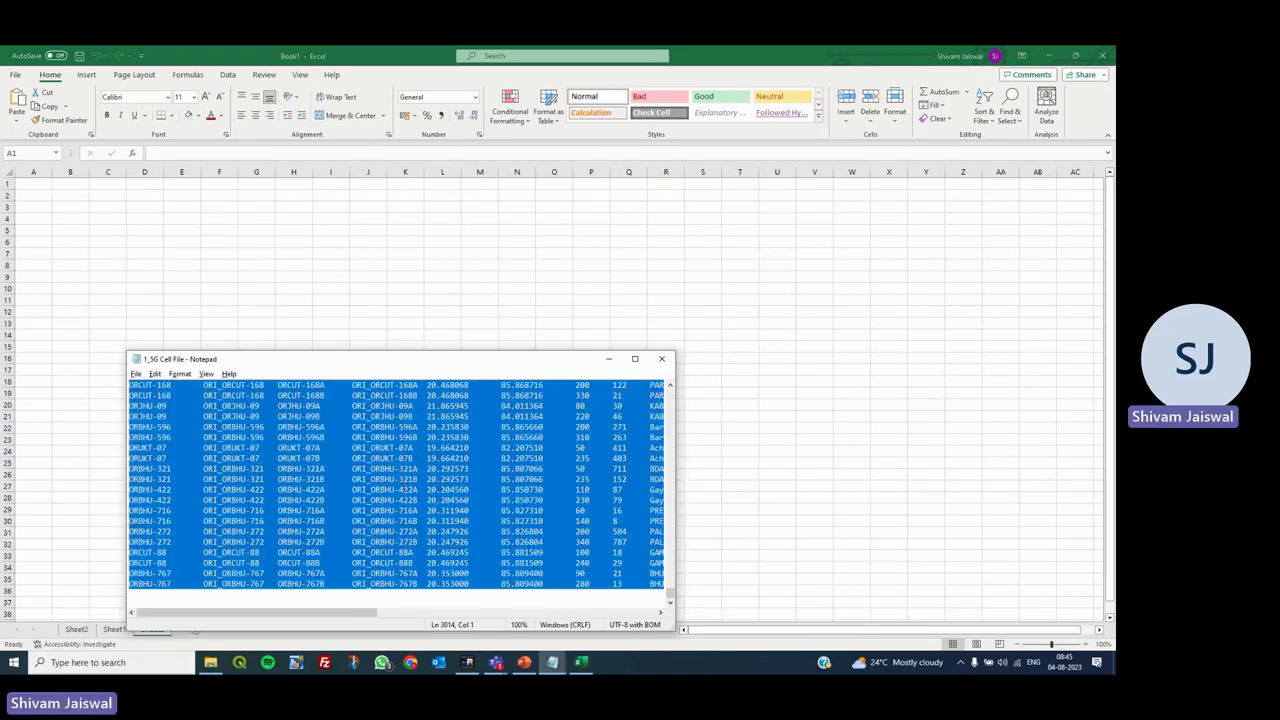
- Copy the entire contents of 1_5G Cell File from Notepad and paste them into Sheet5 starting at A1
click(466, 402)
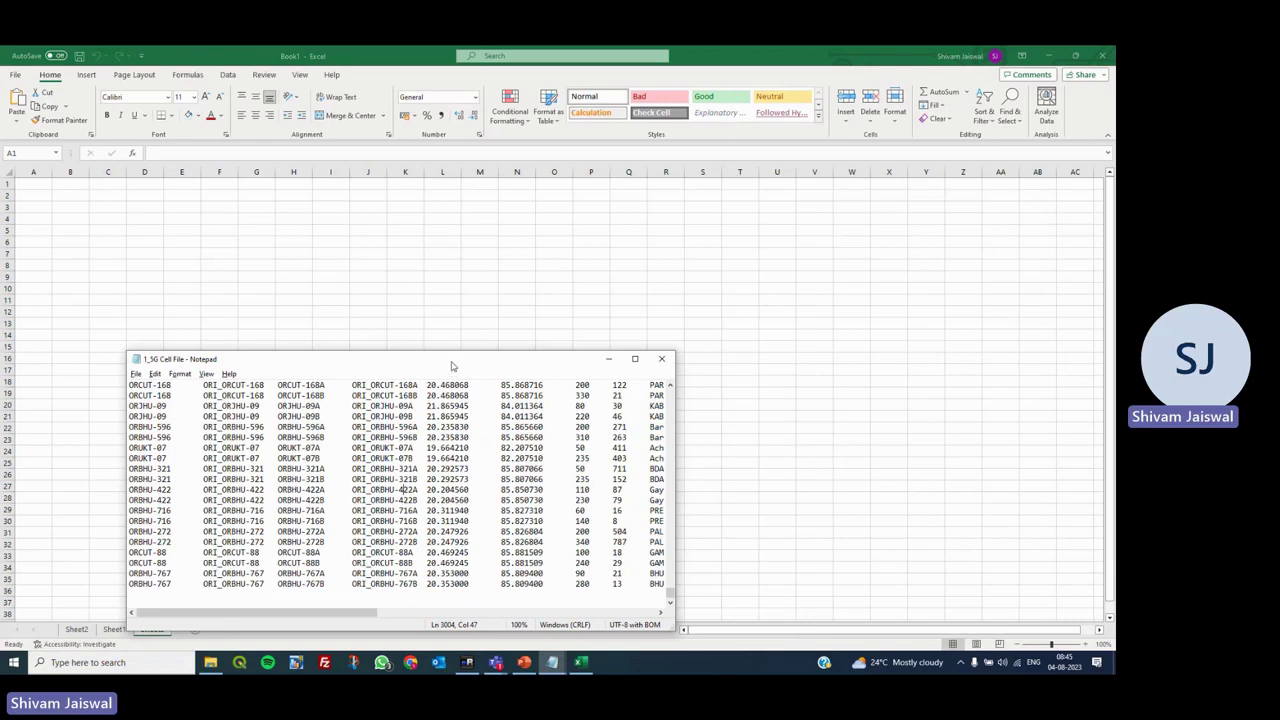
drag(451, 366, 484, 217)
key(ctrl+a)
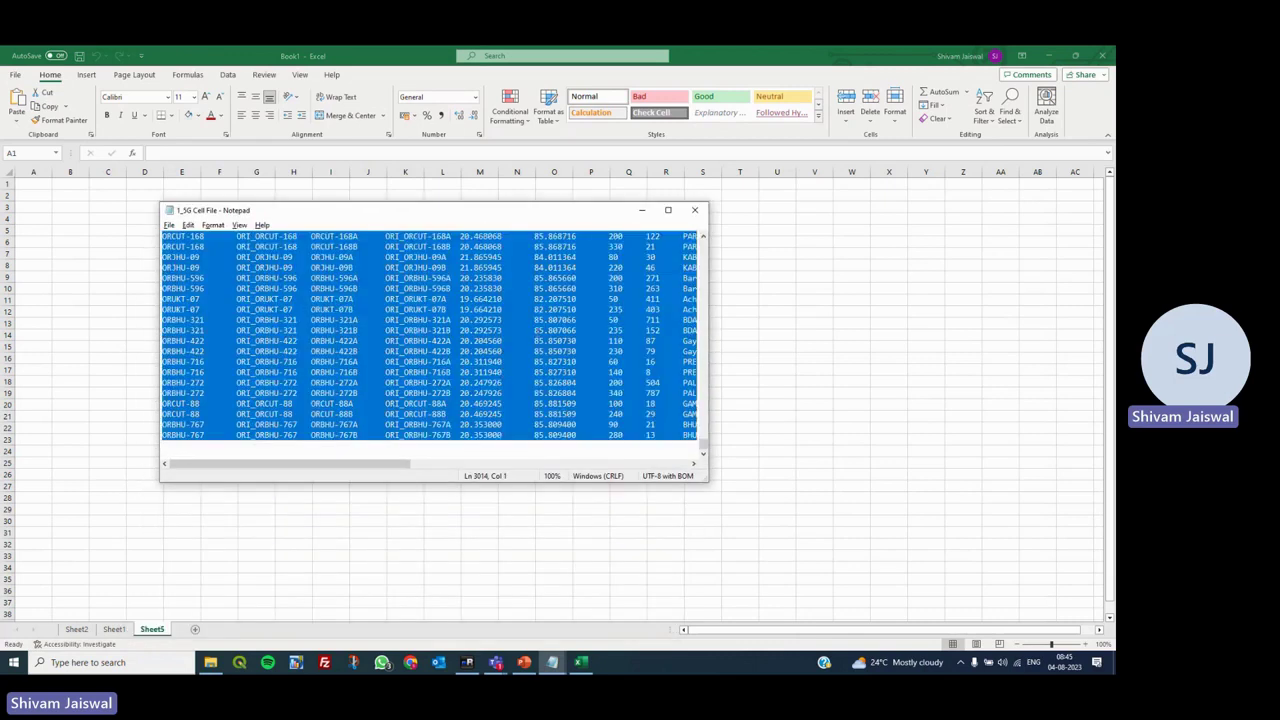
key(alt+Tab)
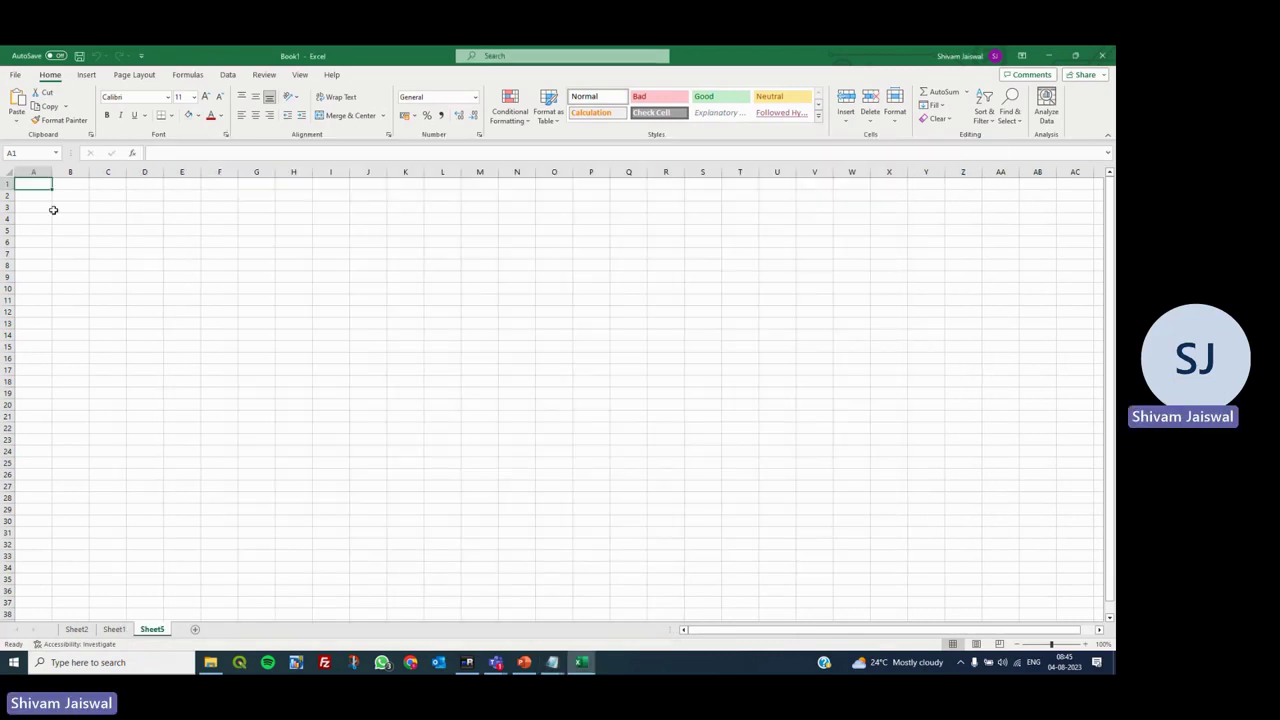
key(ctrl+v)
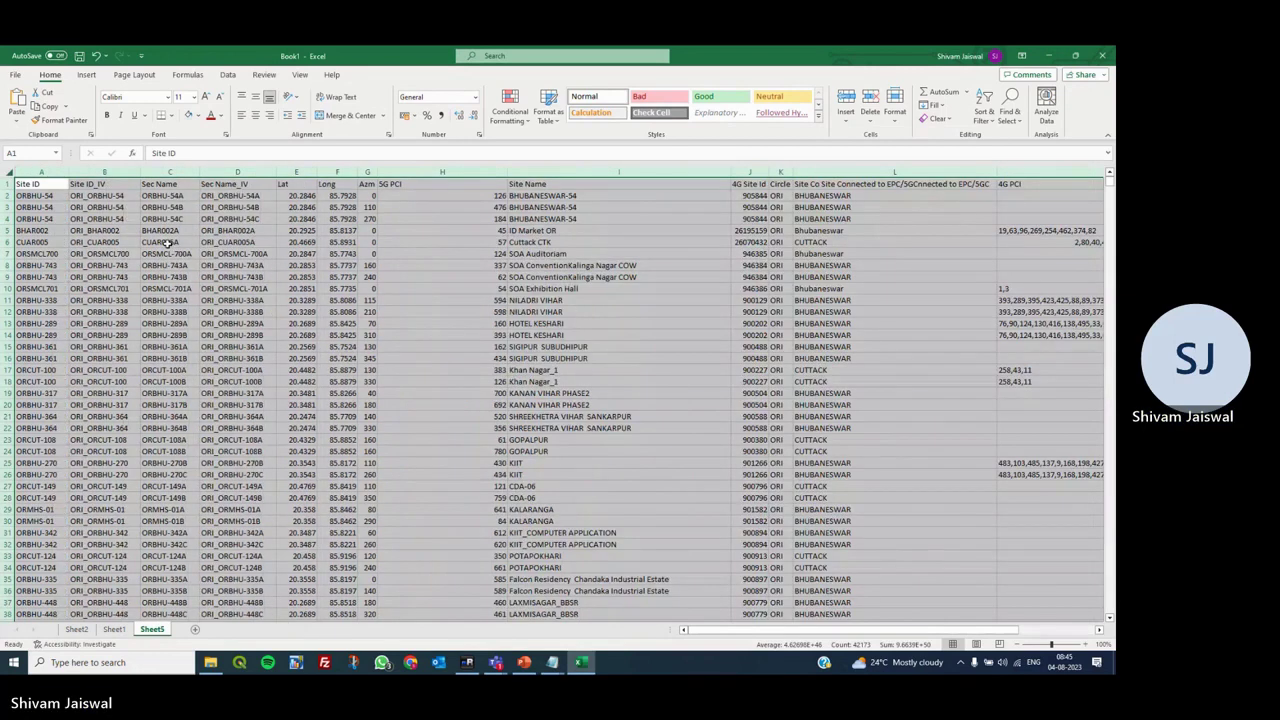
- Examine the site and sector columns A to D in Sheet5 and the remaining headers through 4G PCI
click(167, 243)
drag(44, 185, 244, 241)
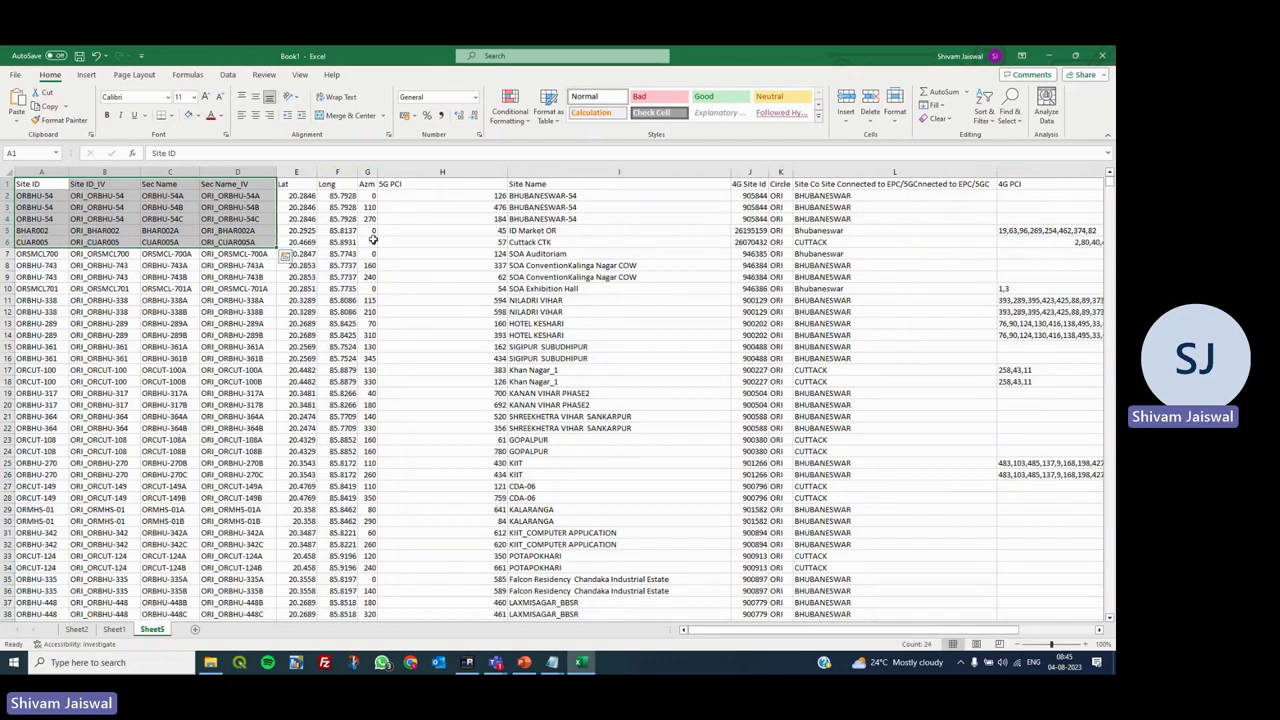
key(Right)
key(Right)
key(Right)
key(Right)
key(Right)
key(Right)
key(ctrl+Right)
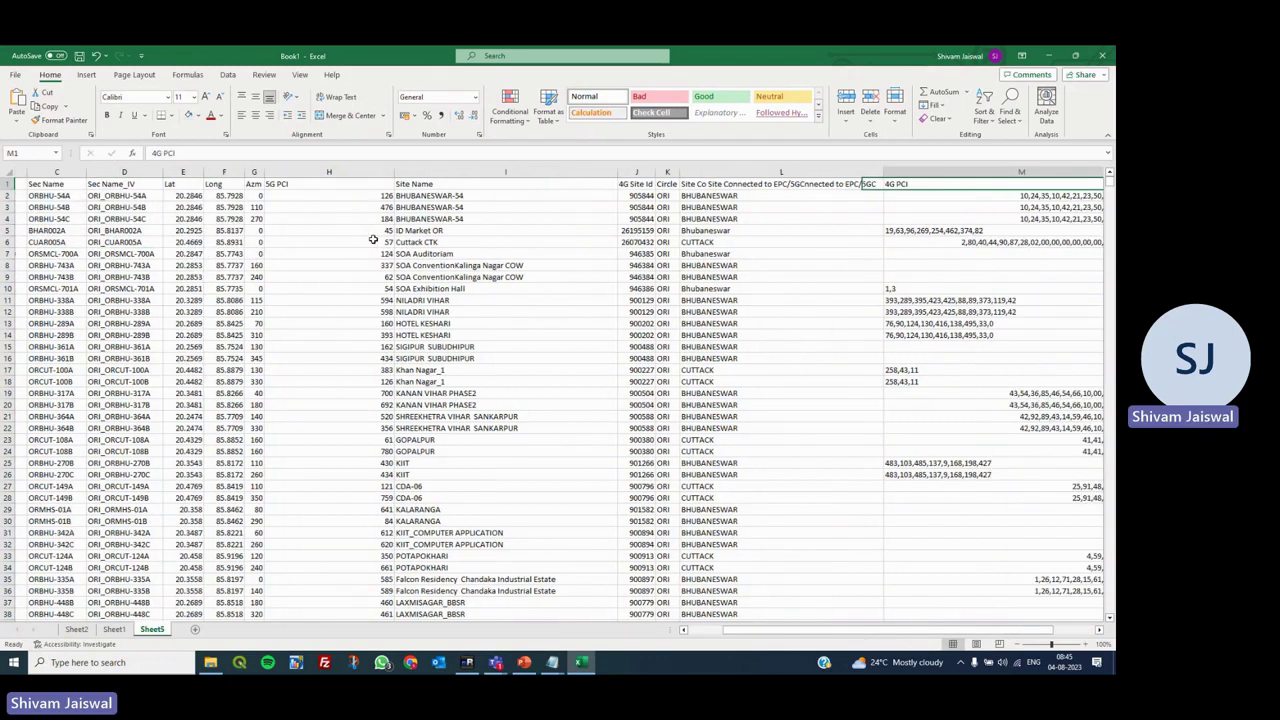
key(ctrl+Home)
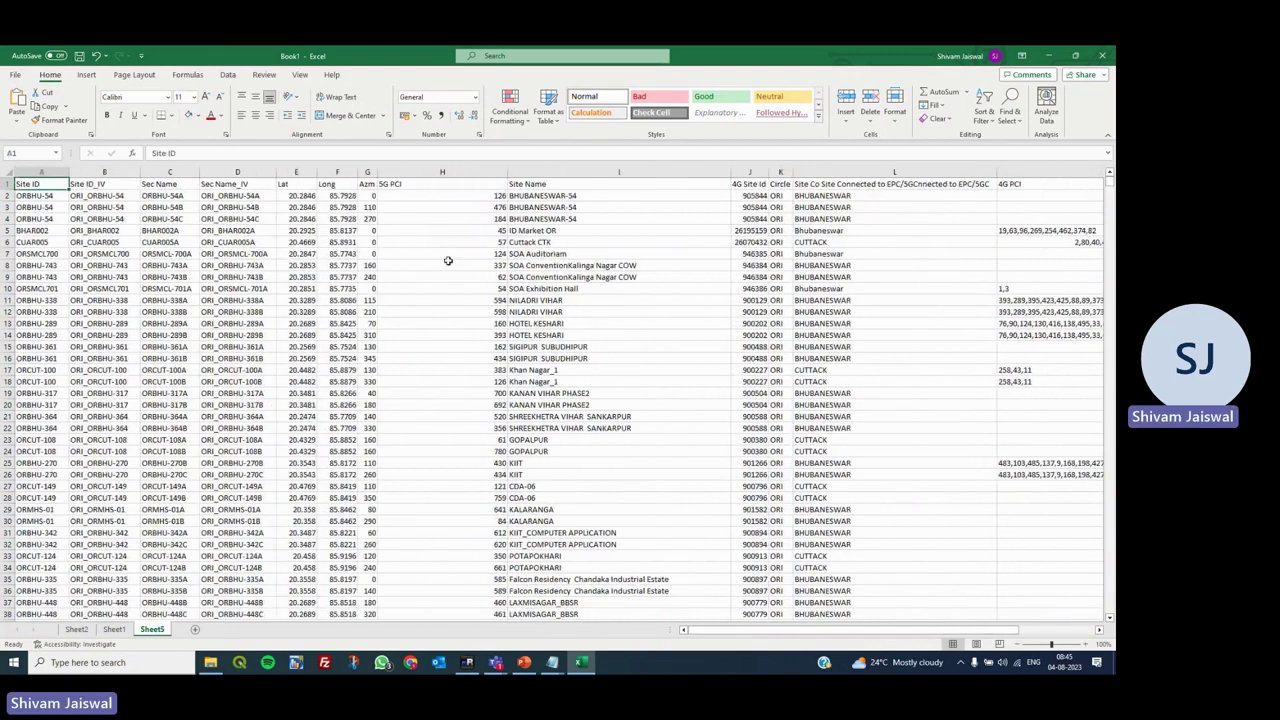
- Go through the Sheet5 headers one by one from Site ID to NR ARFCN, and check the source 1_5G Cell File in Notepad
ctrl+scroll(352, 252, up, 4)
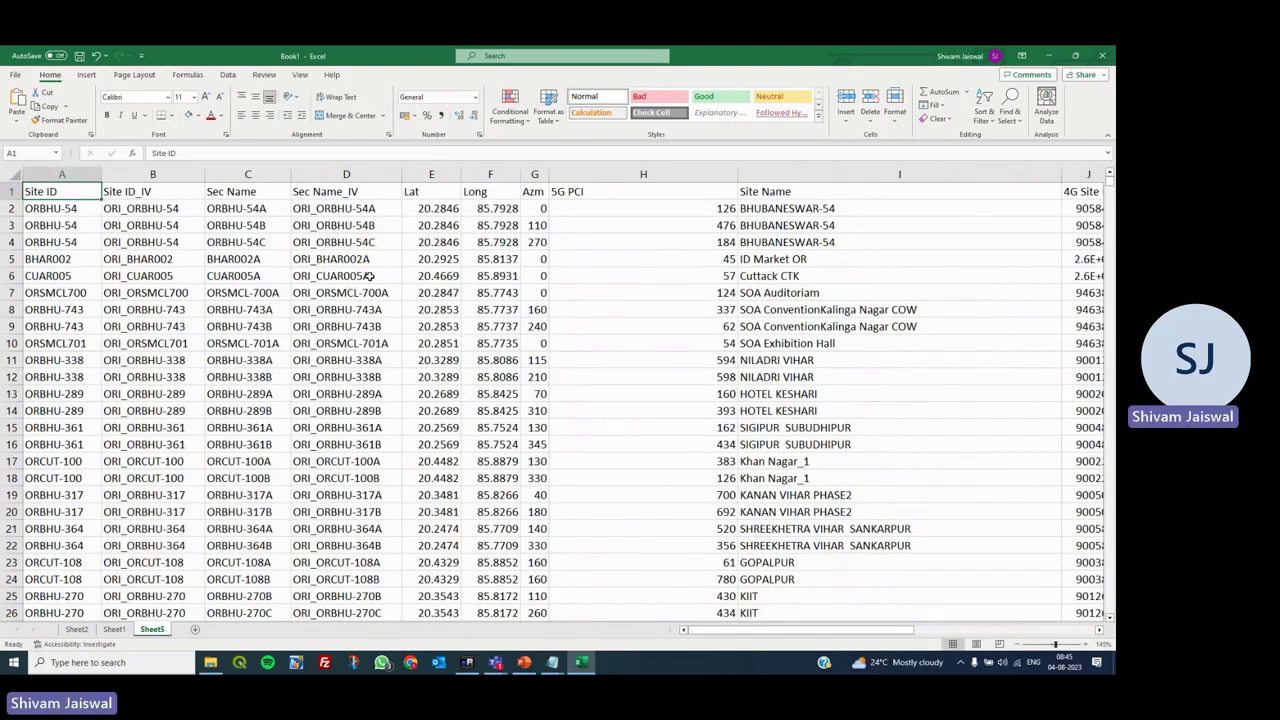
key(Right)
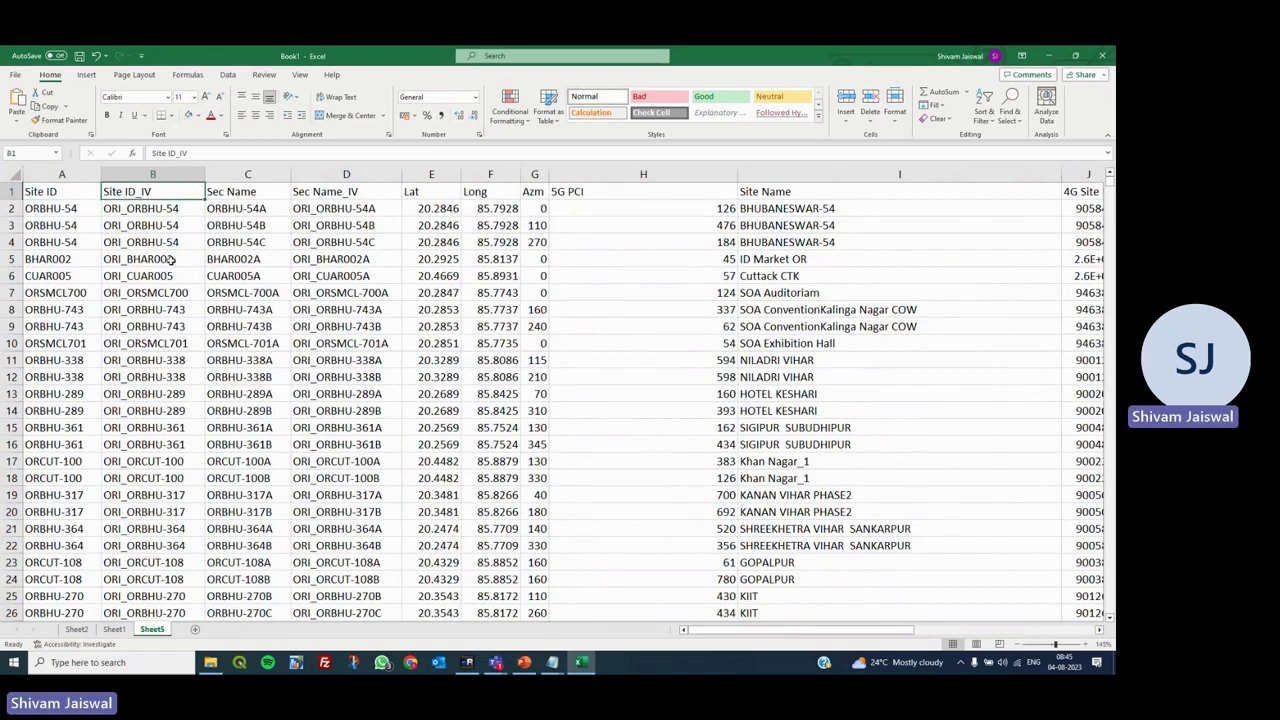
key(Right)
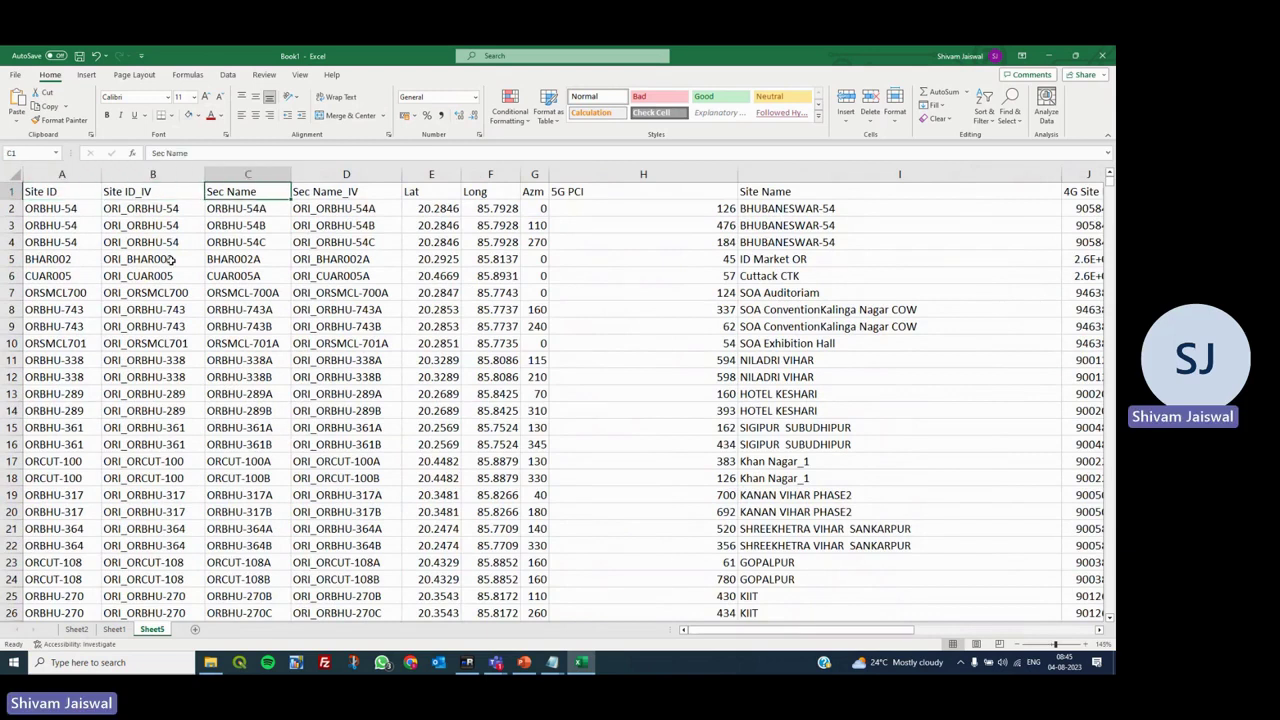
key(Right)
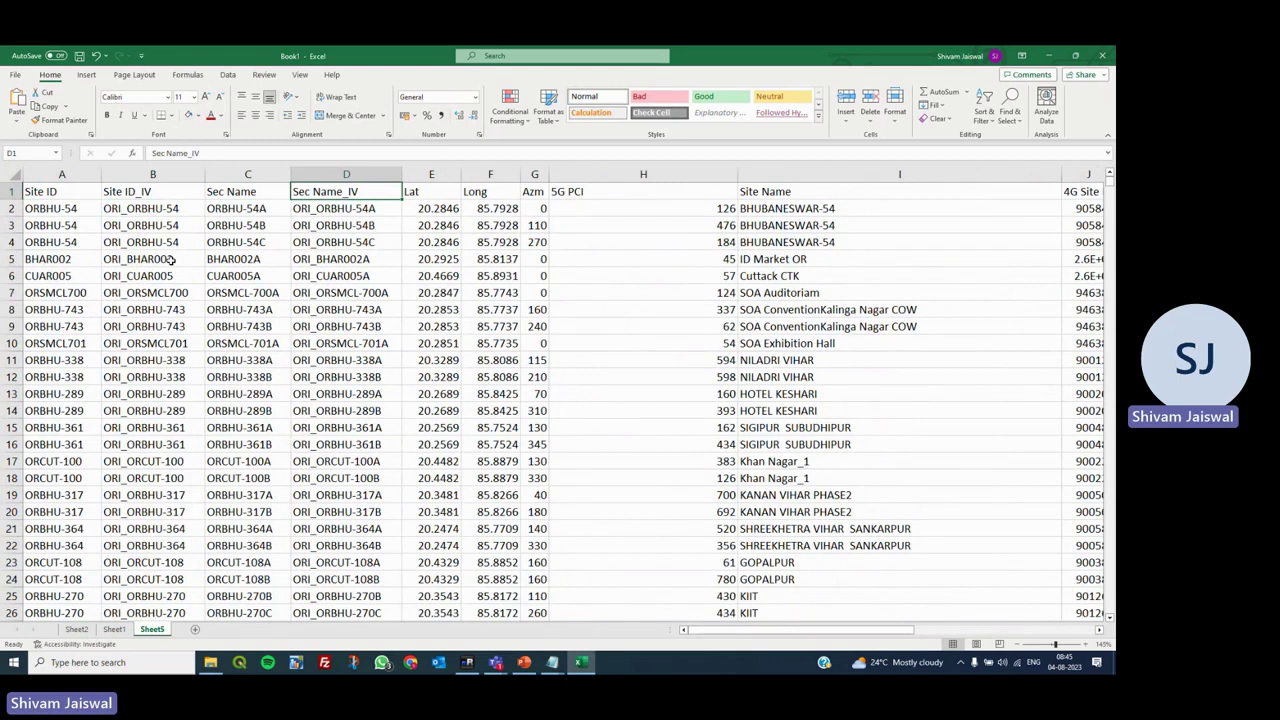
key(Right)
key(Right)
key(Right)
key(Right)
key(Right)
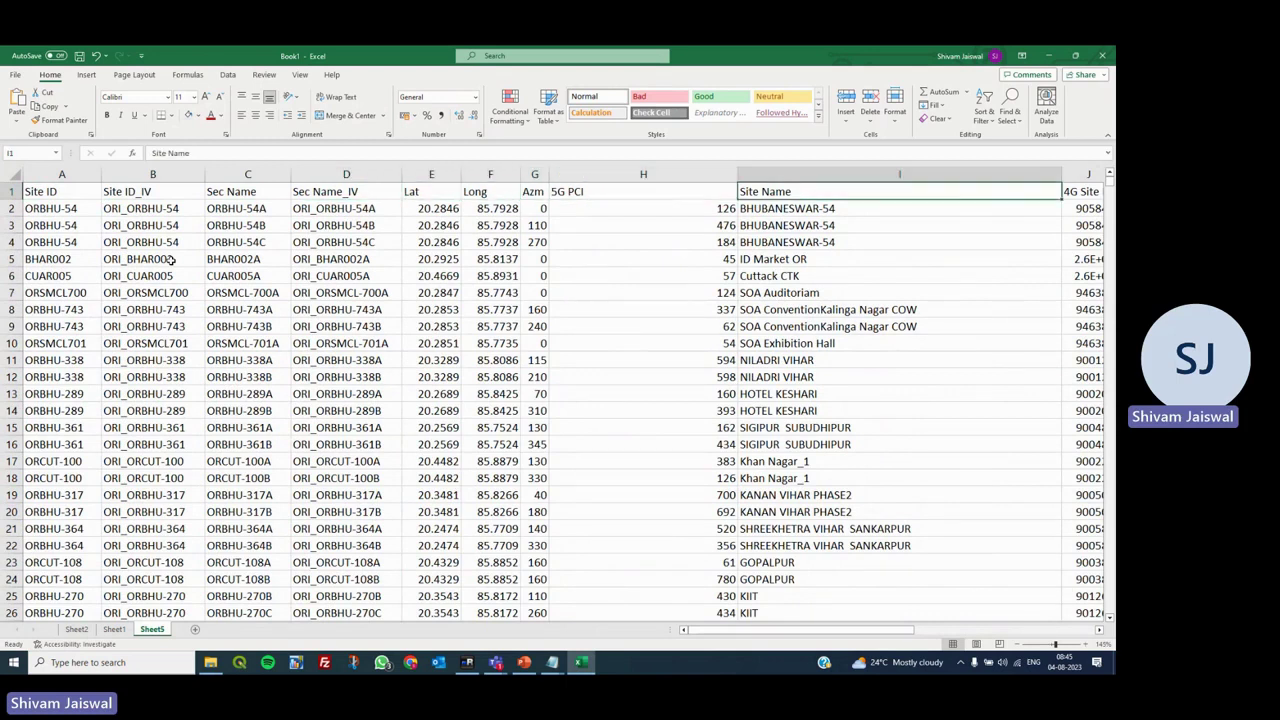
key(Right)
key(Right)
key(Right)
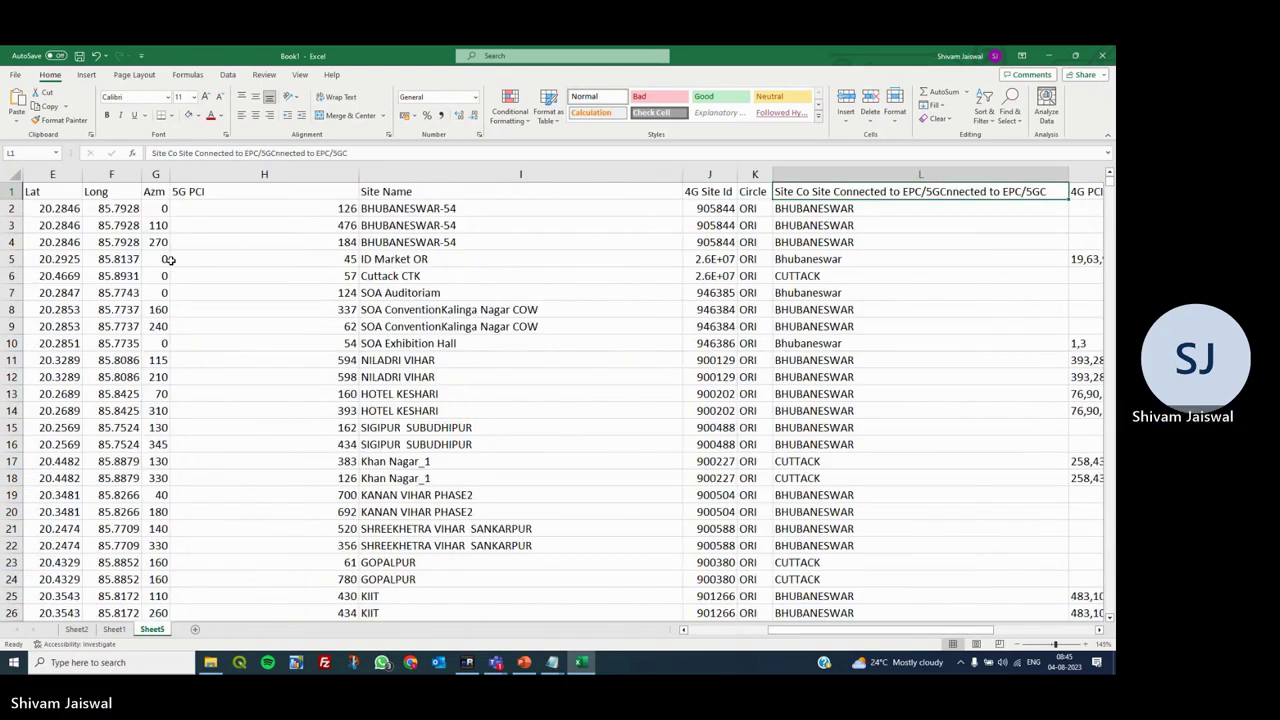
key(Right)
key(Right)
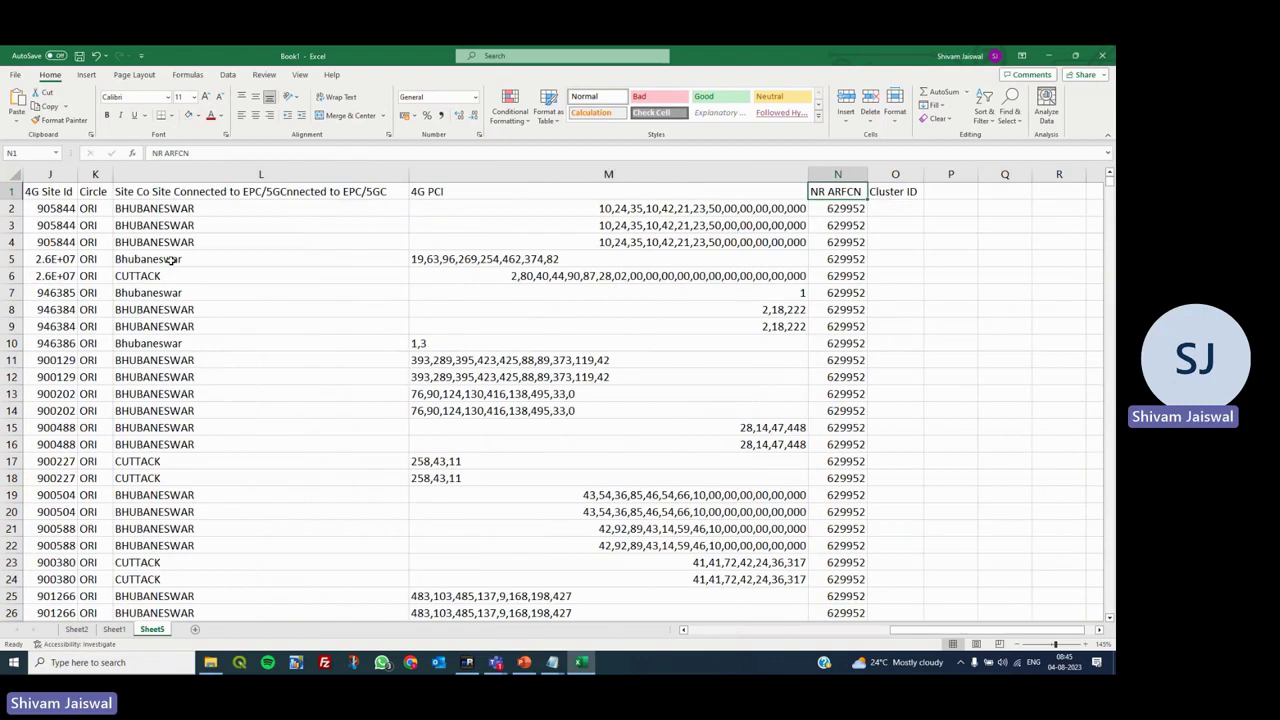
key(Left)
key(Home)
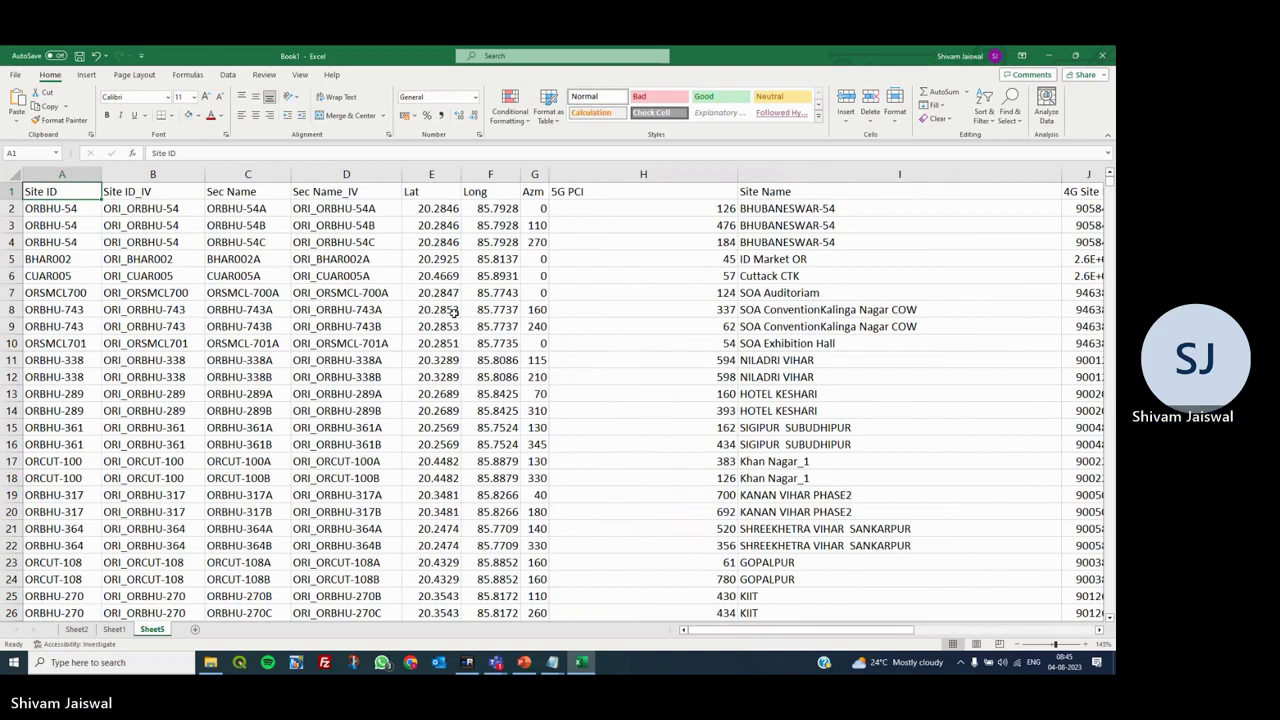
key(alt+Tab)
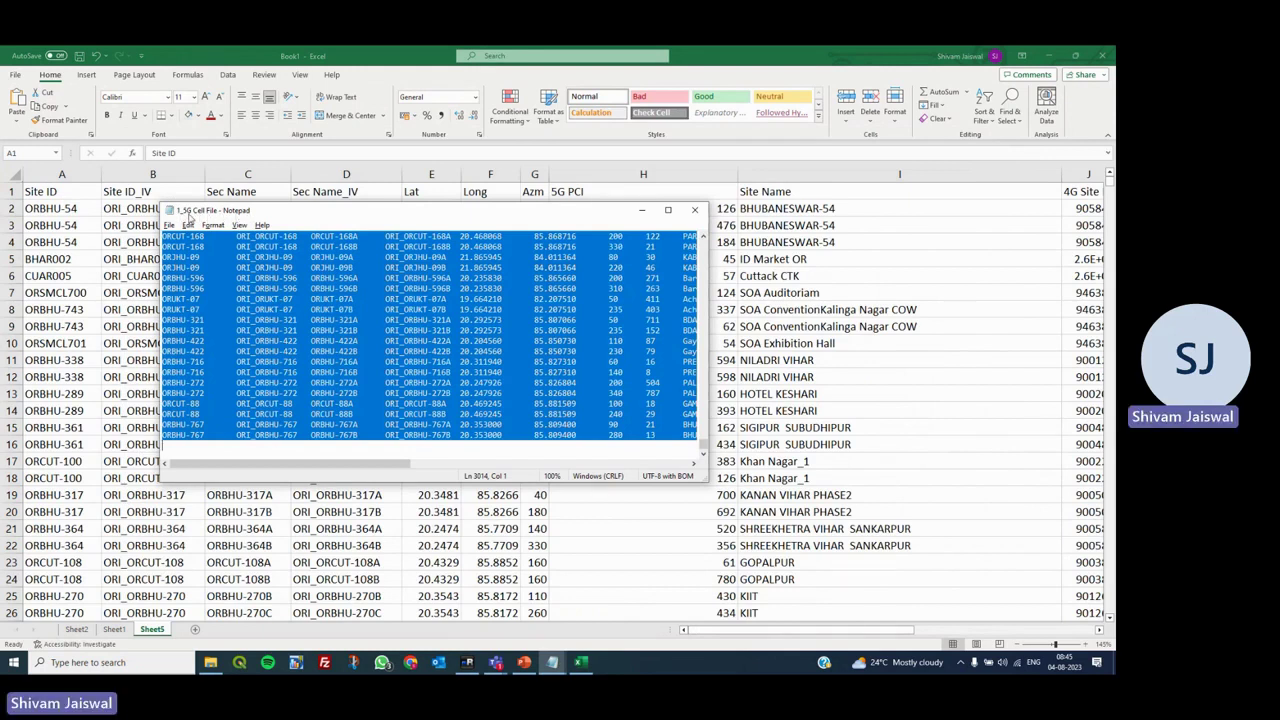
click(641, 210)
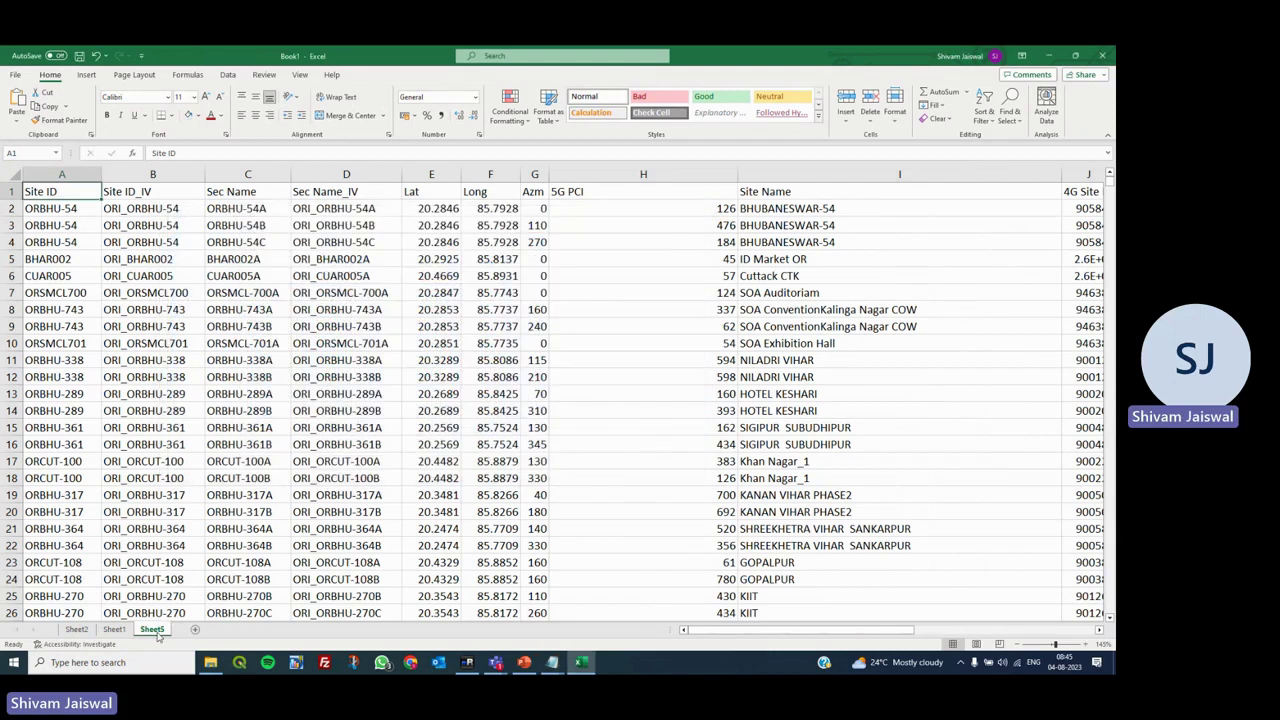
- Copy the entire contents of 2_4G Cell file from Notepad into a new sheet, Sheet6, at A1 and autofit the column widths
click(195, 629)
key(alt+Tab)
key(alt+Tab)
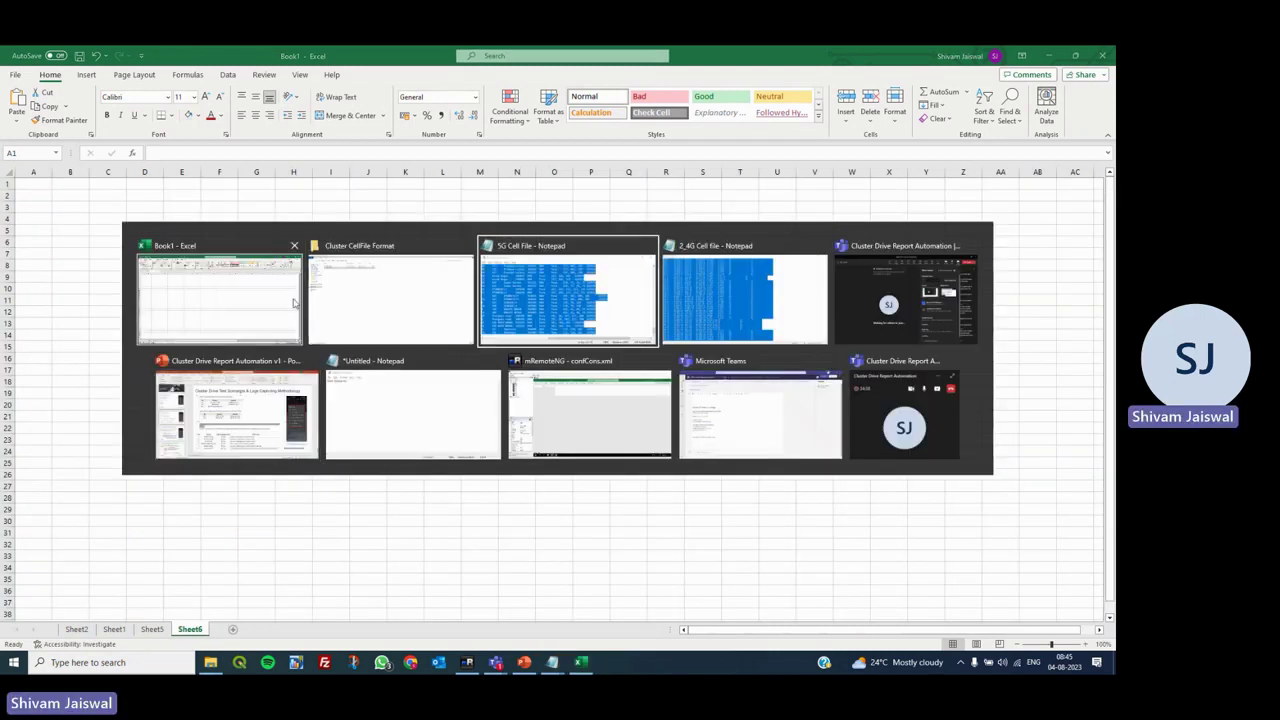
click(660, 361)
key(alt+Tab)
key(alt+Tab)
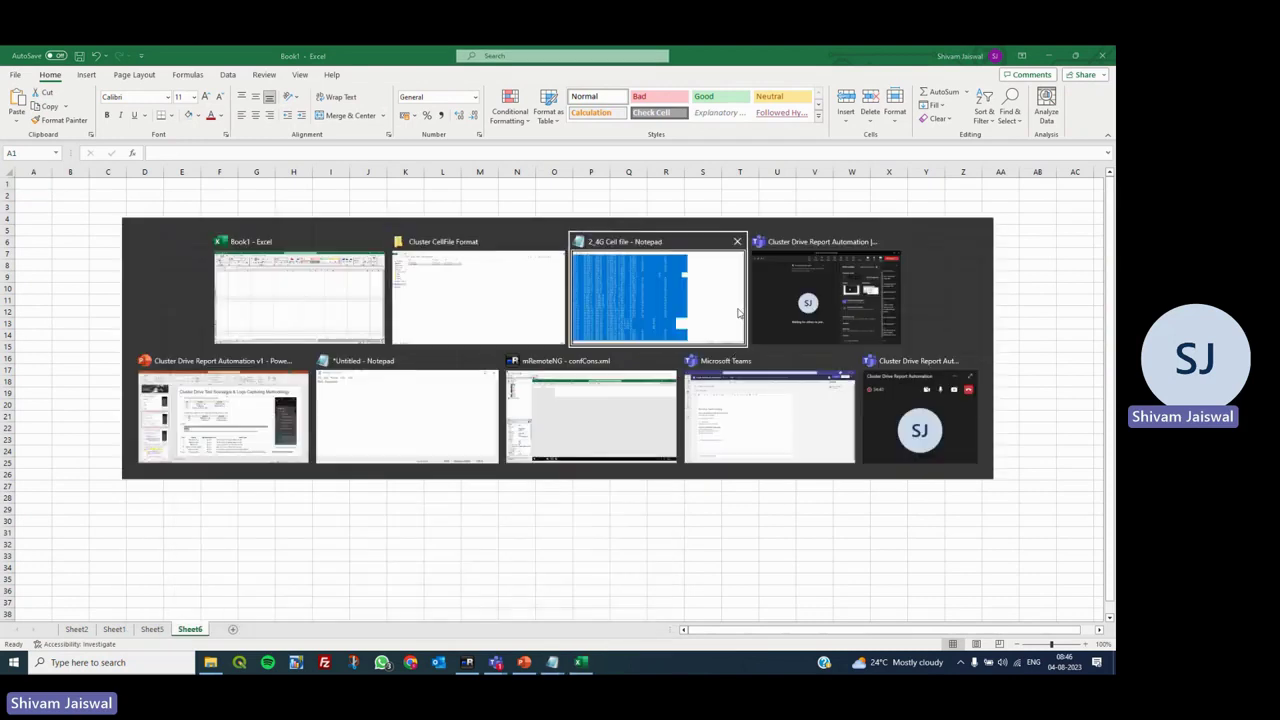
click(738, 313)
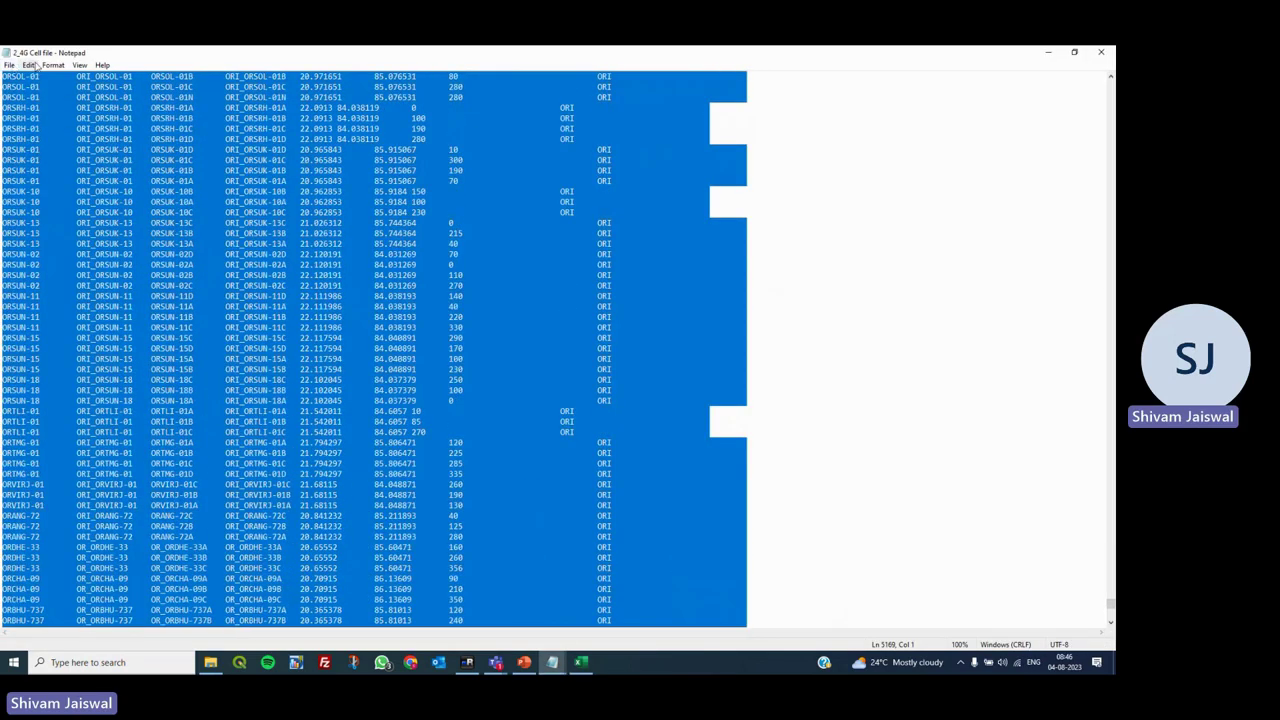
scroll(373, 350, up, 5)
key(alt+Tab)
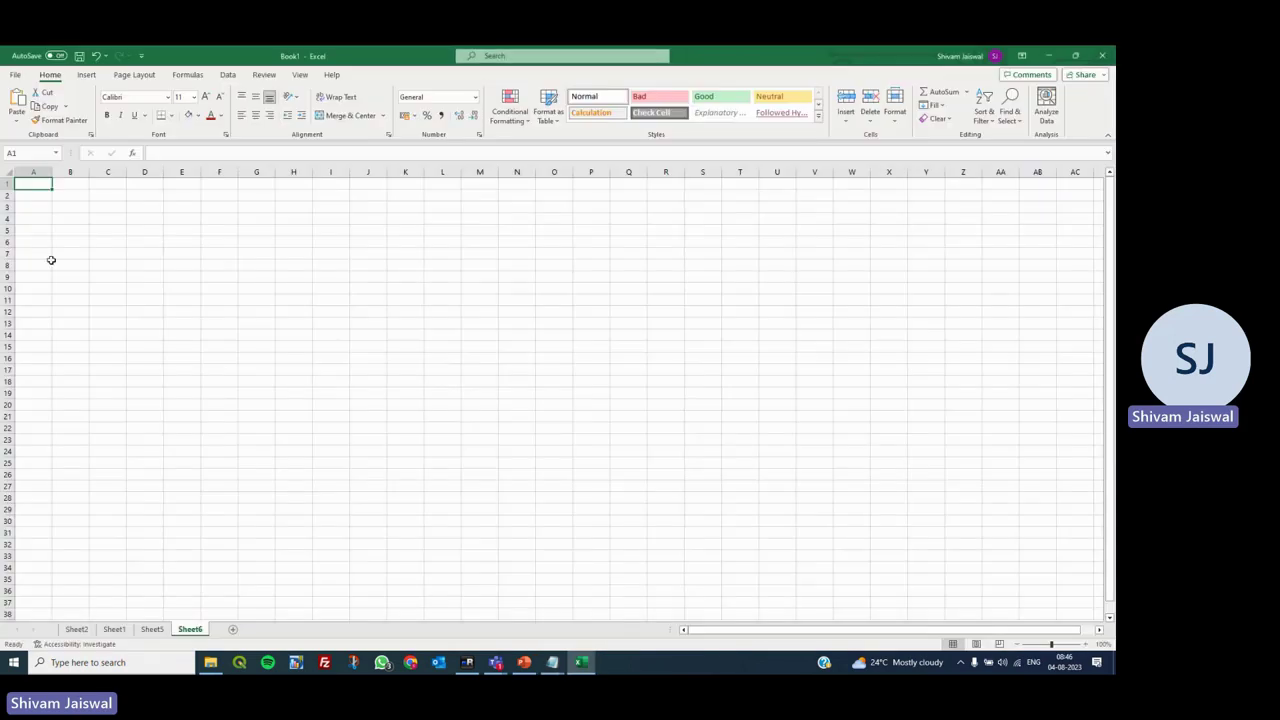
key(ctrl+v)
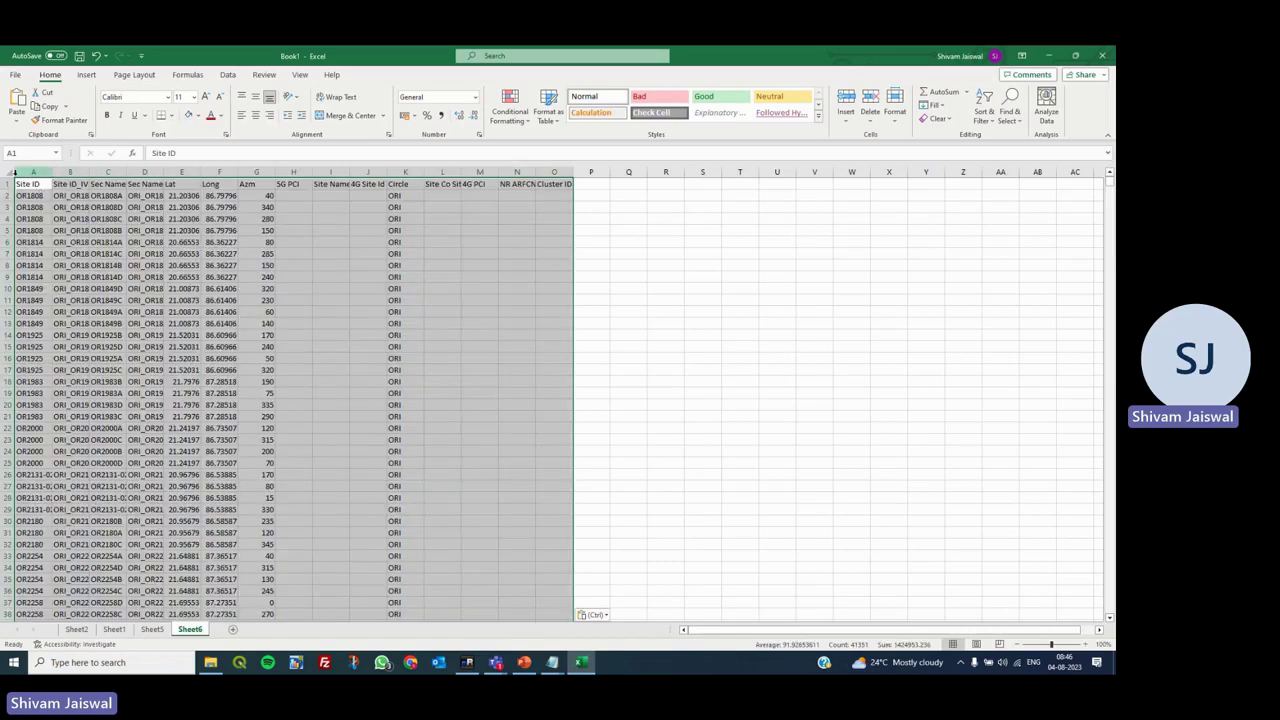
click(7, 172)
double_click(52, 172)
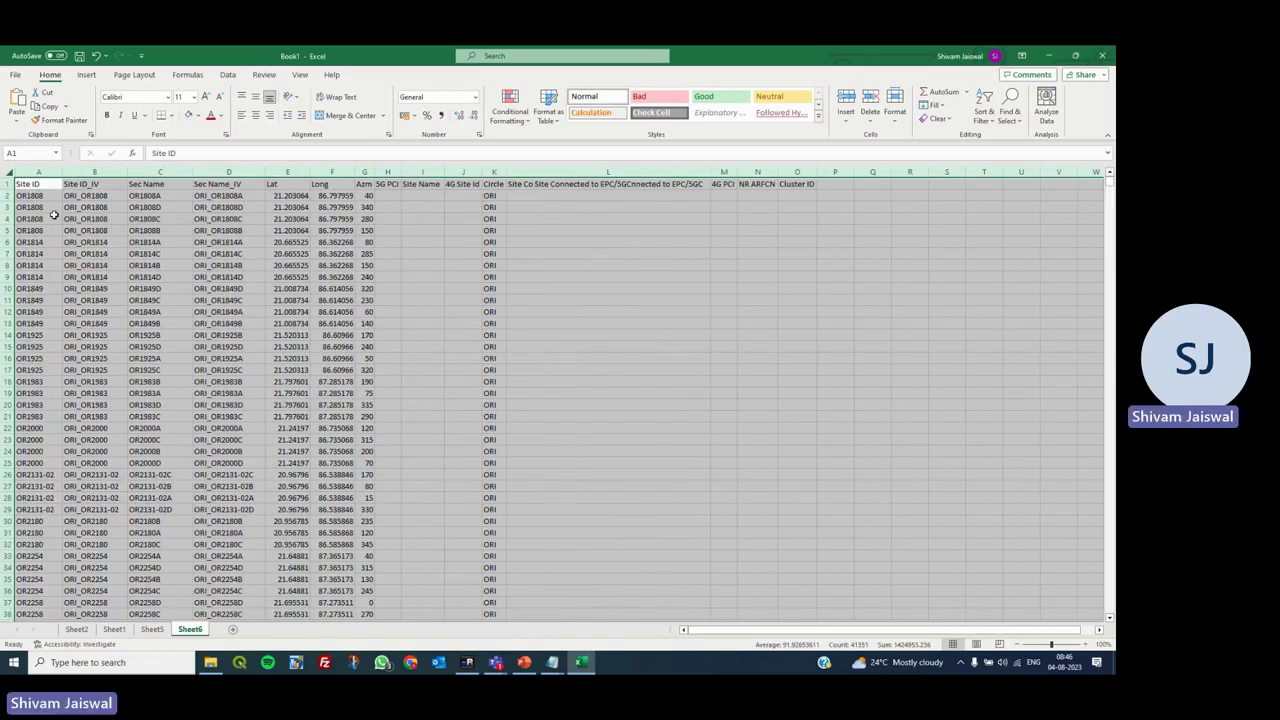
- Compare the Sheet6 header row from Site ID to Cluster ID with the headers in Sheet5
drag(25, 184, 797, 177)
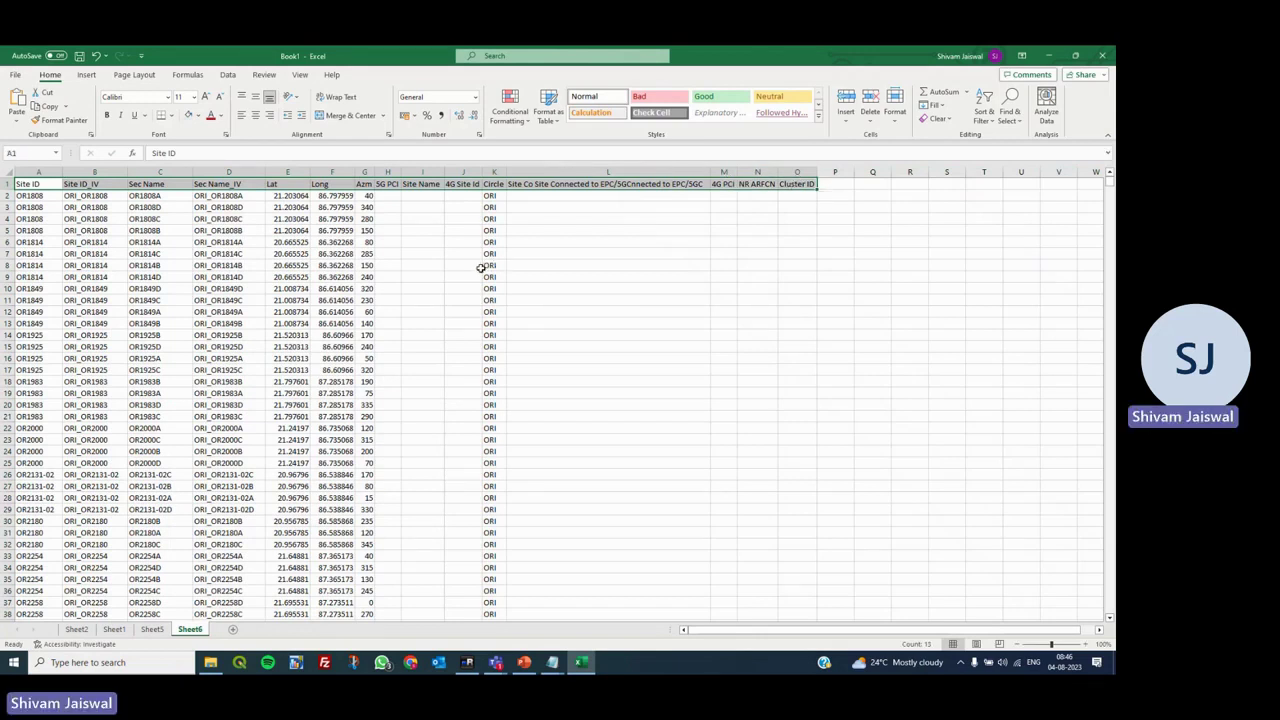
click(151, 630)
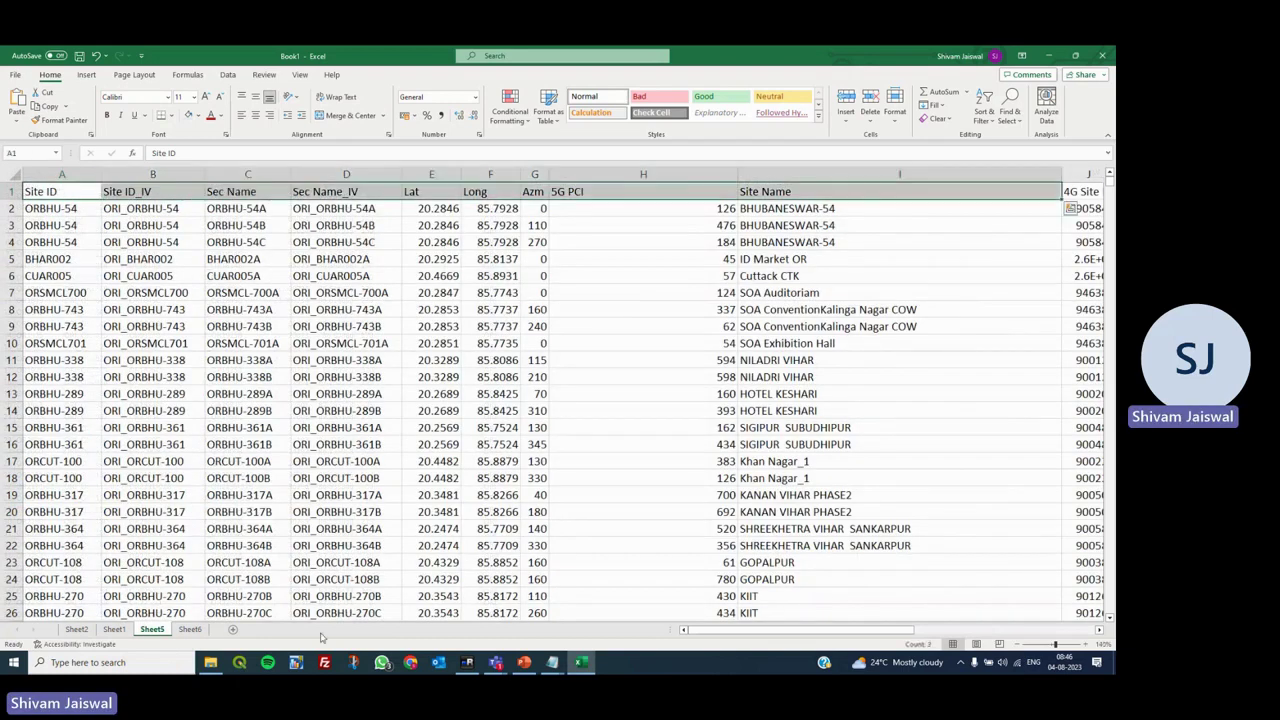
click(190, 629)
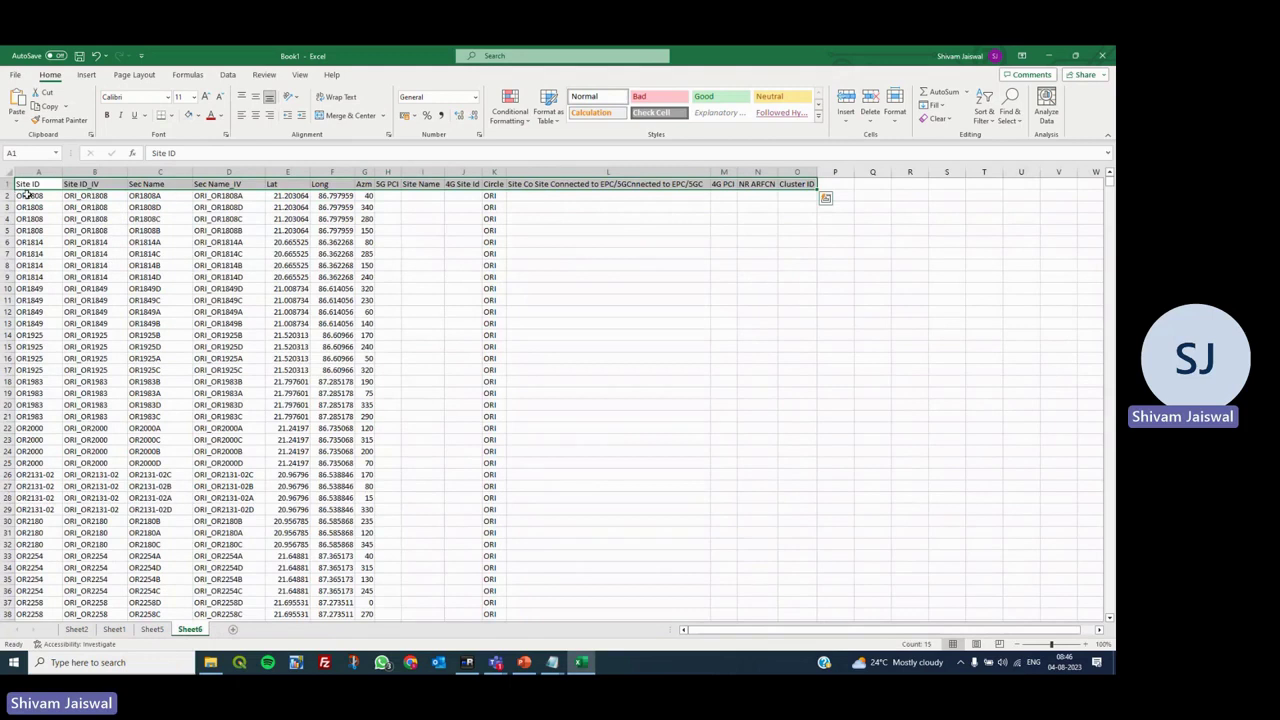
- Examine the Sheet6 data under Site ID, Site ID_IV, Sec Name, Sec Name_IV, Lat, Long and Azm
drag(40, 196, 28, 354)
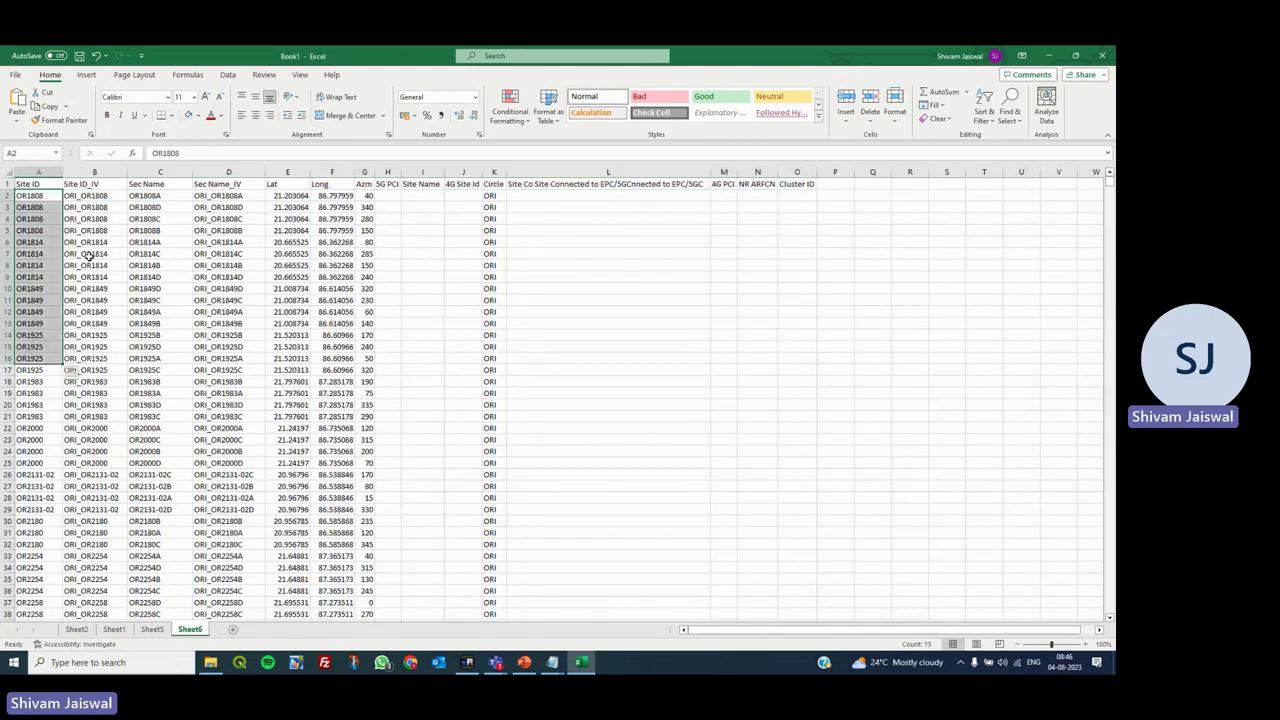
drag(105, 197, 100, 327)
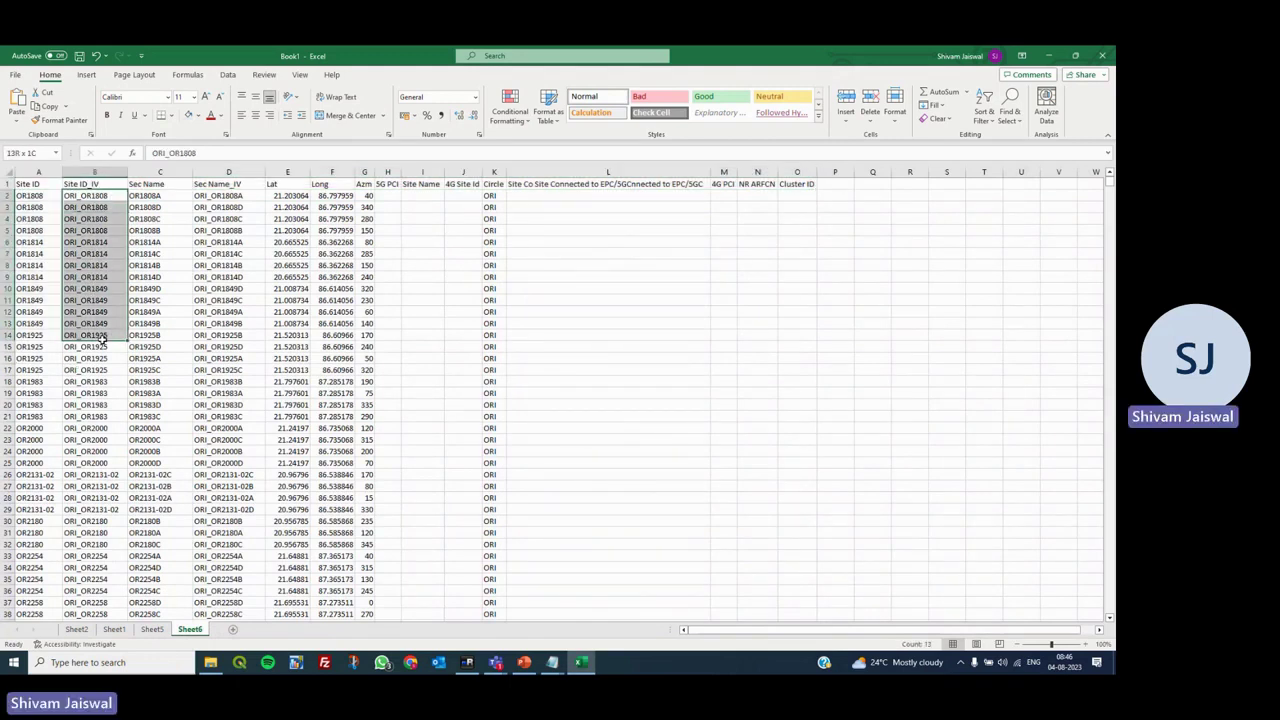
drag(150, 196, 152, 312)
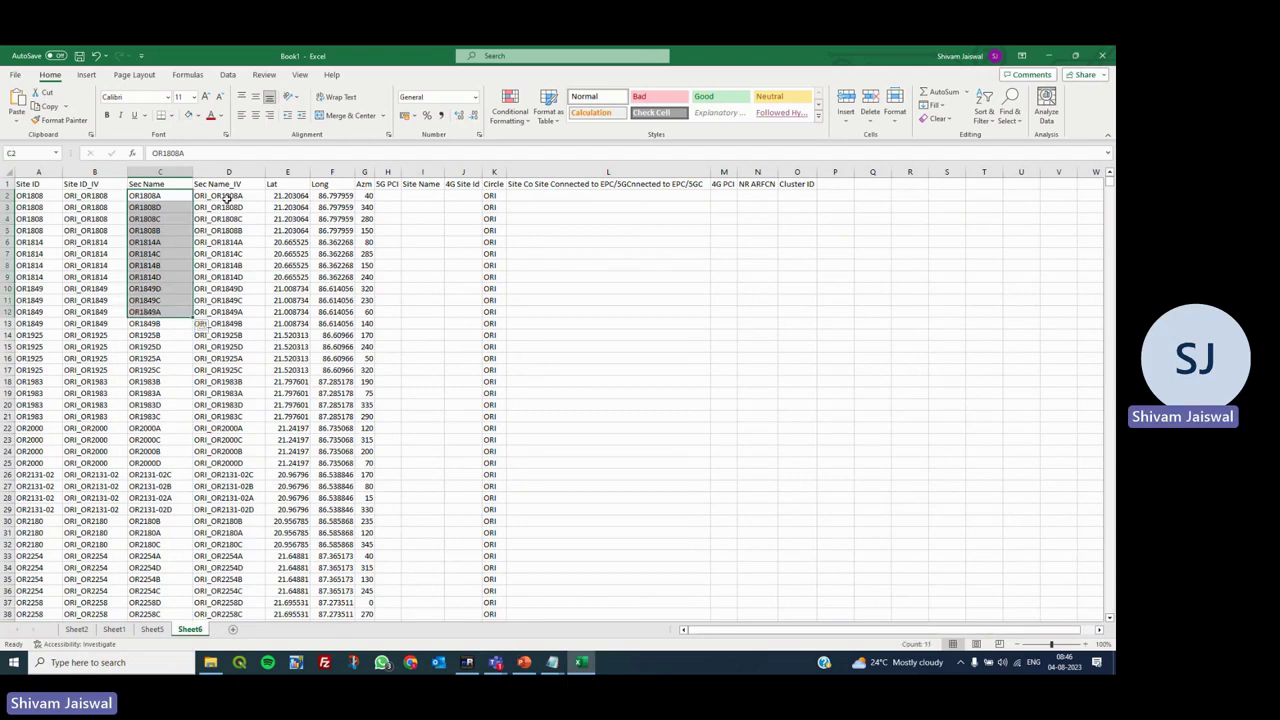
drag(222, 197, 222, 312)
drag(302, 197, 358, 330)
drag(372, 198, 368, 327)
- Color the headers 5G PCI, 4G PCI, NR ARFCN and Cluster ID in row 1 of Sheet6 red
mouse_move(388, 184)
mouse_down()
mouse_move(424, 185)
mouse_move(398, 185)
mouse_up()
click(211, 116)
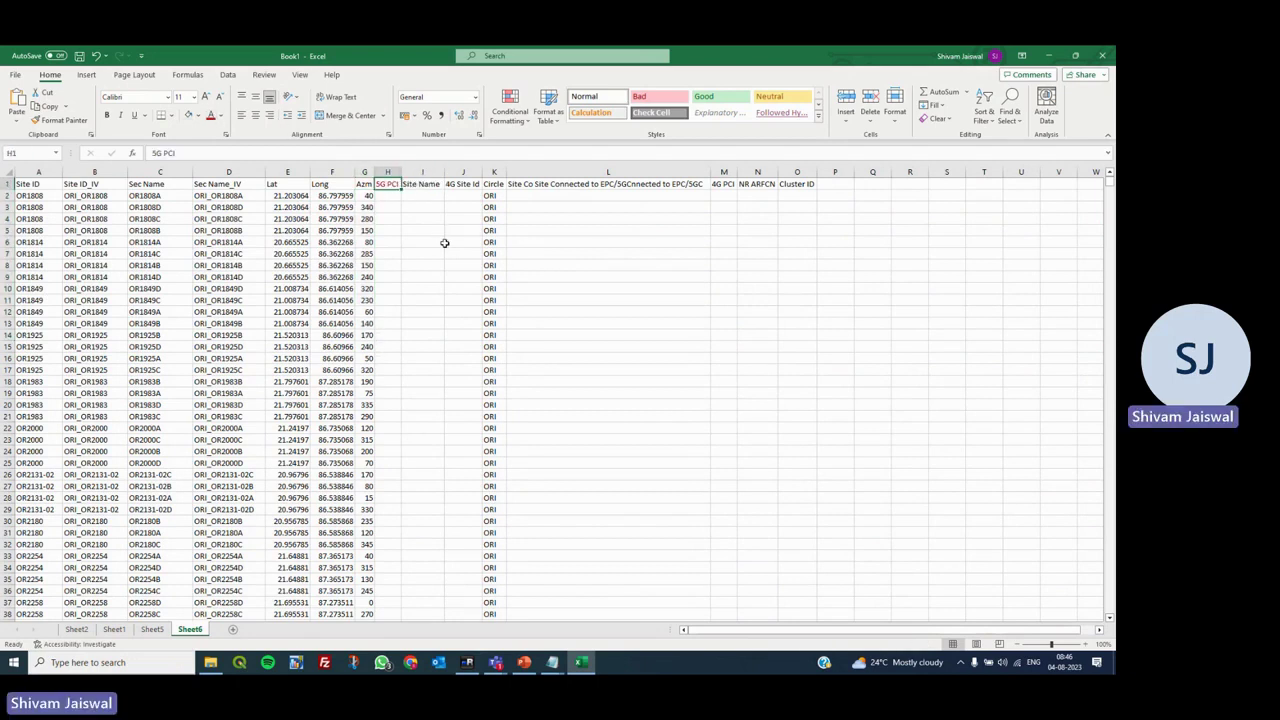
click(460, 185)
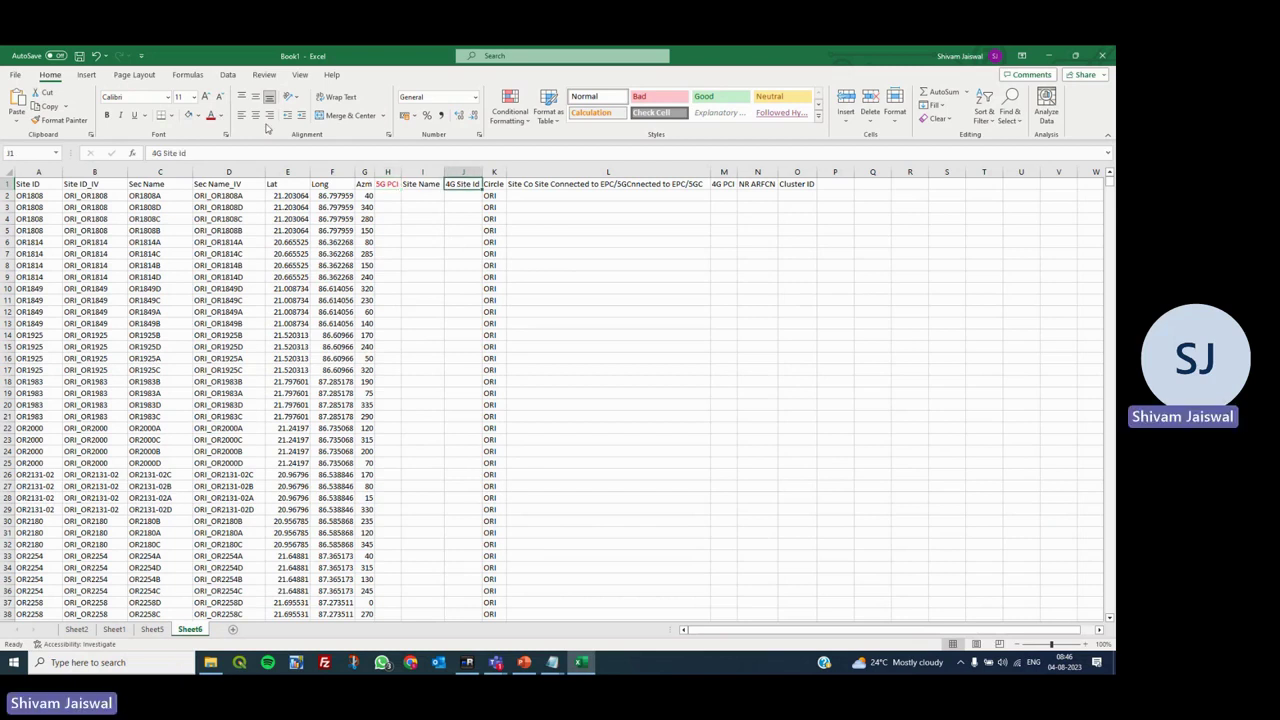
drag(421, 185, 460, 185)
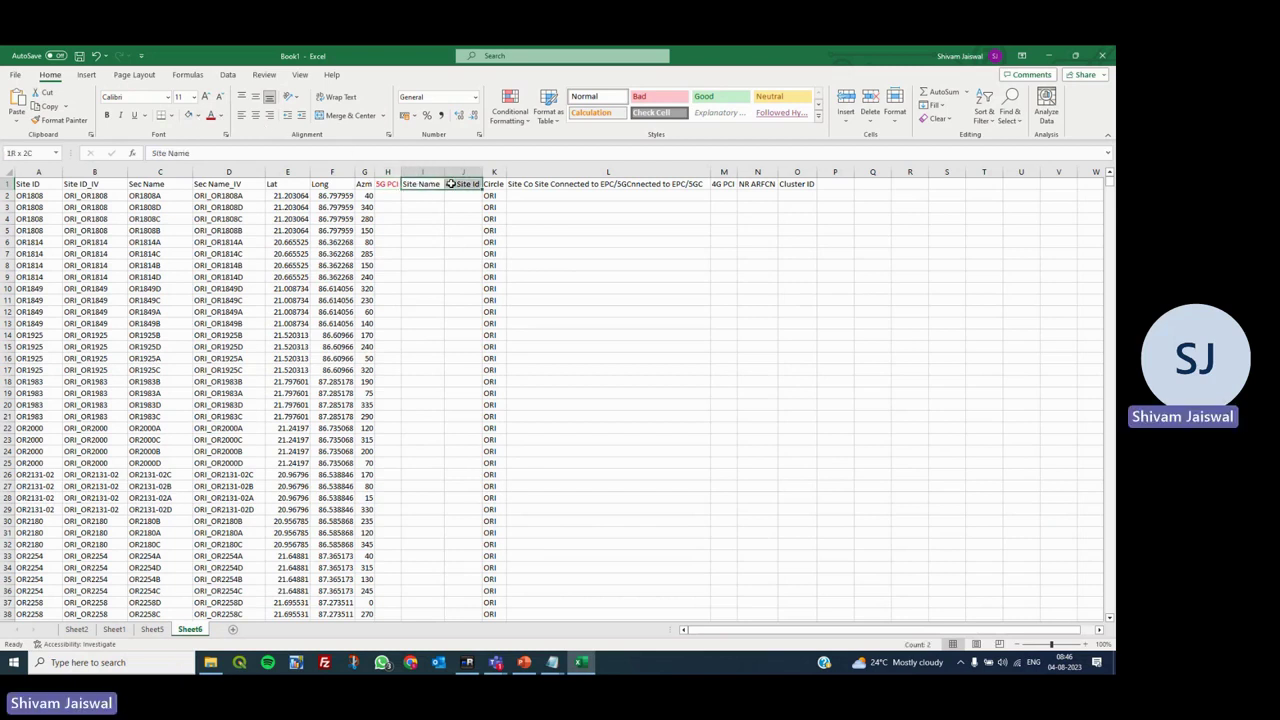
click(495, 185)
drag(541, 185, 610, 338)
click(725, 185)
drag(725, 185, 797, 185)
click(210, 115)
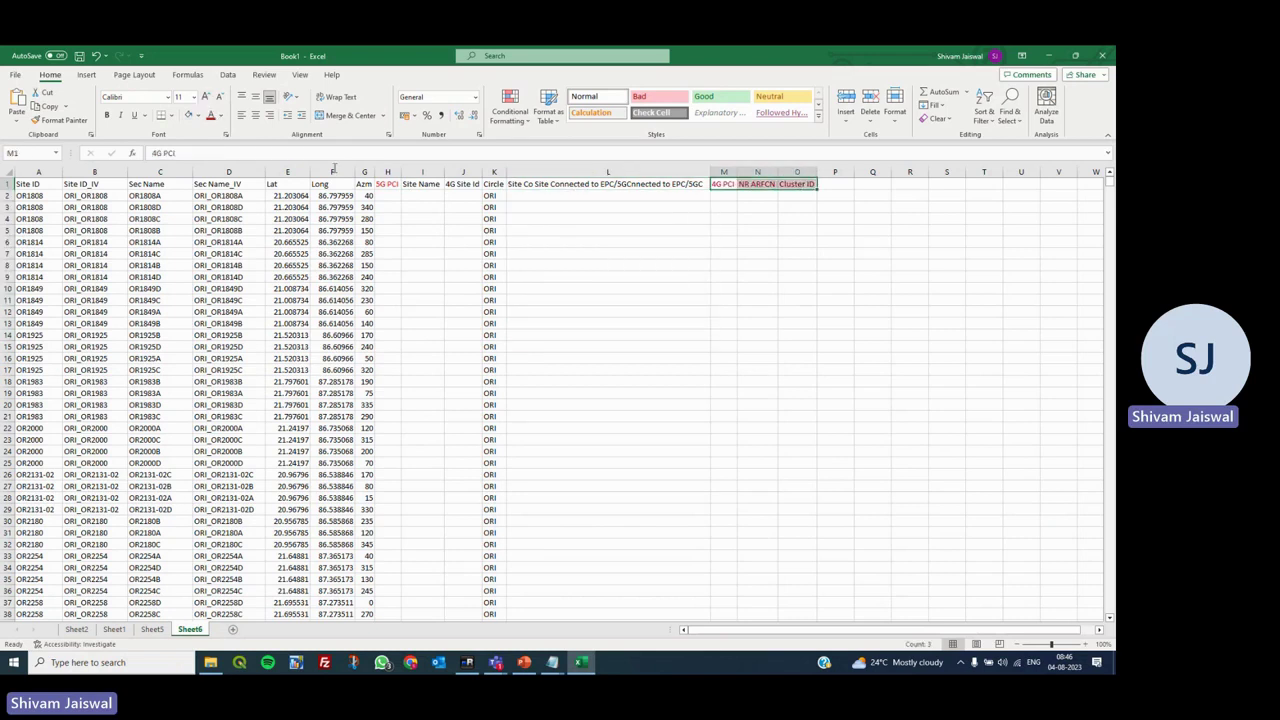
click(665, 278)
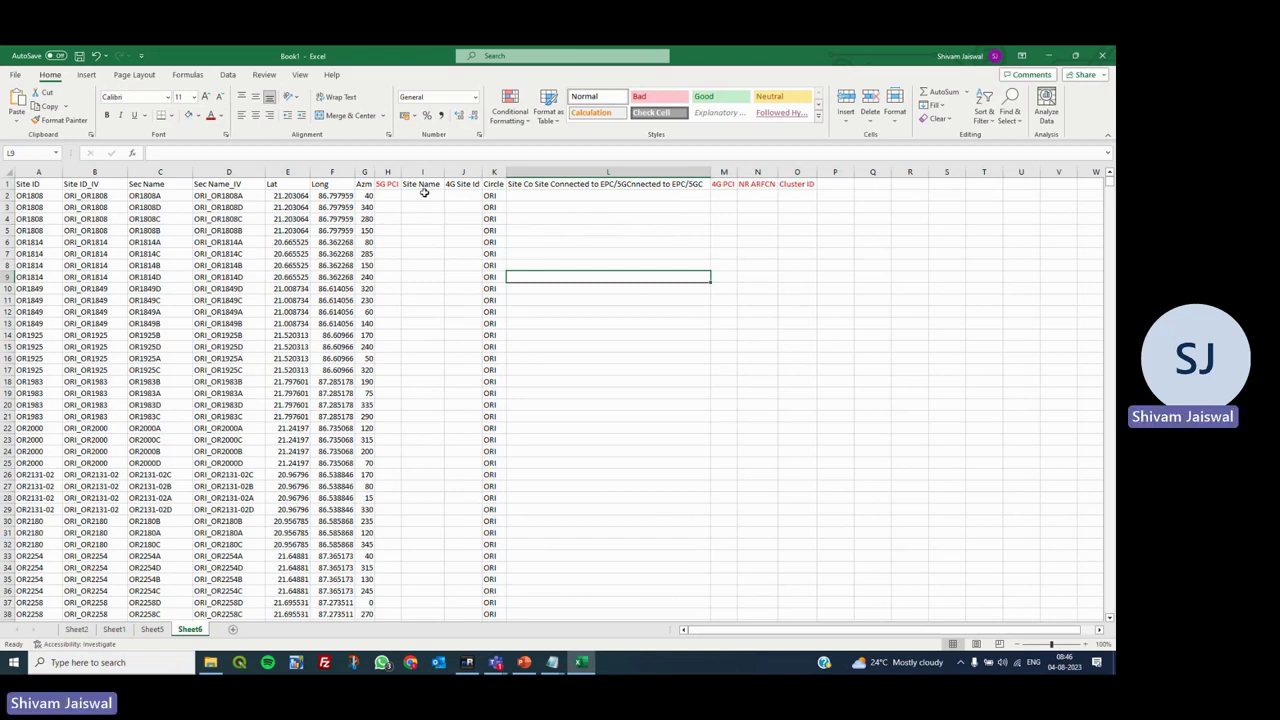
- Examine the columns without data in Sheet6, H to J and L to O, including 5G PCI and 4G PCI
drag(399, 185, 460, 410)
drag(608, 185, 800, 393)
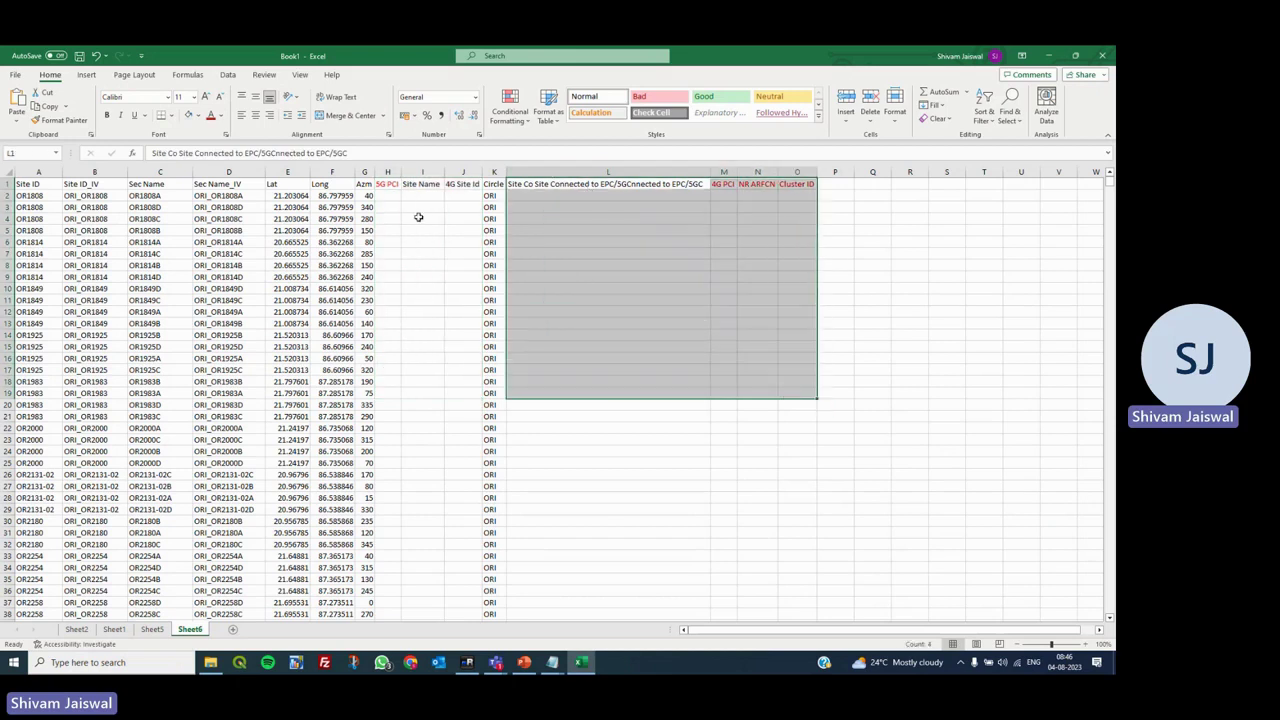
click(387, 172)
drag(724, 172, 800, 173)
click(422, 172)
click(387, 172)
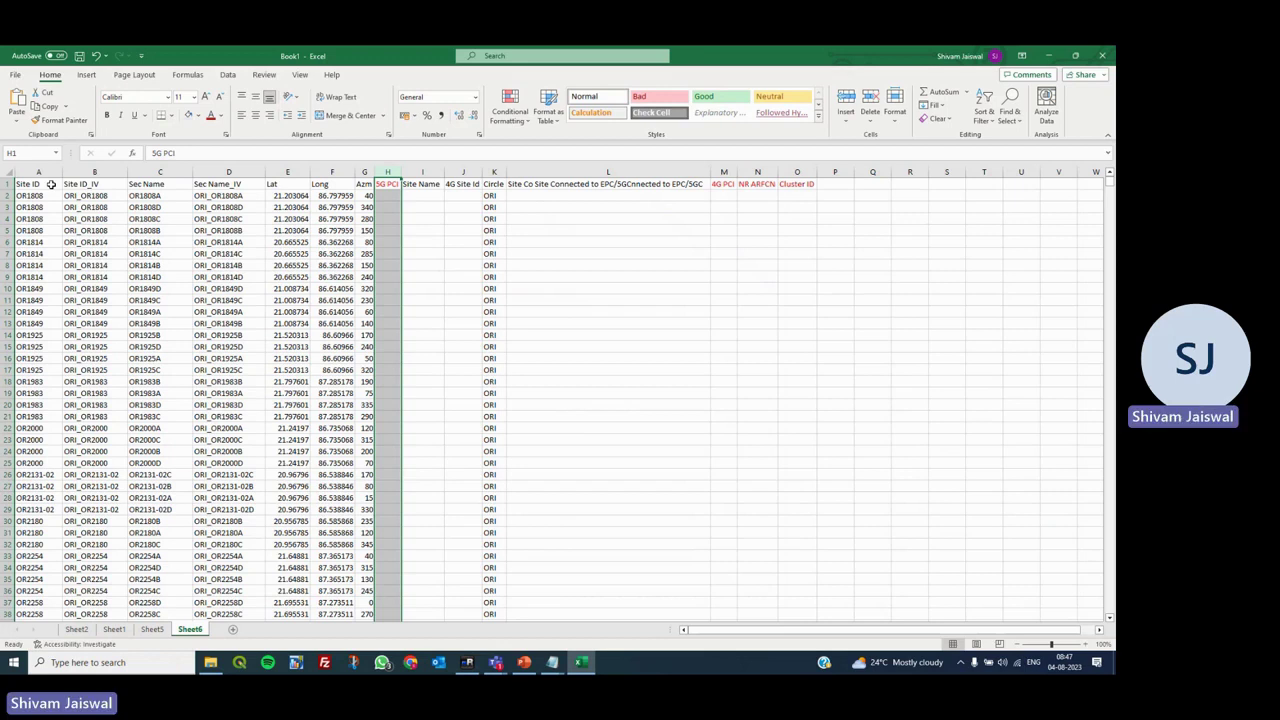
- Highlight the filled columns of Sheet6, A to G from Site ID to Azm and K for Circle
drag(44, 173, 365, 172)
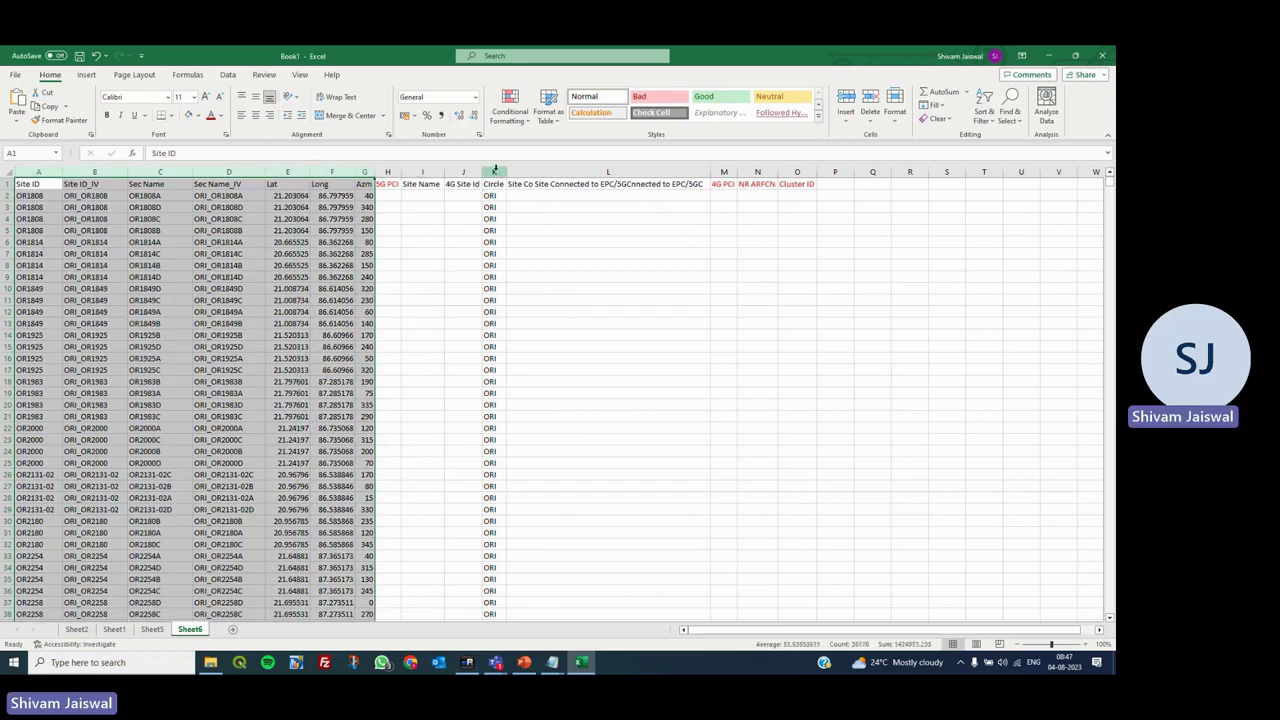
click(494, 171)
drag(38, 172, 362, 174)
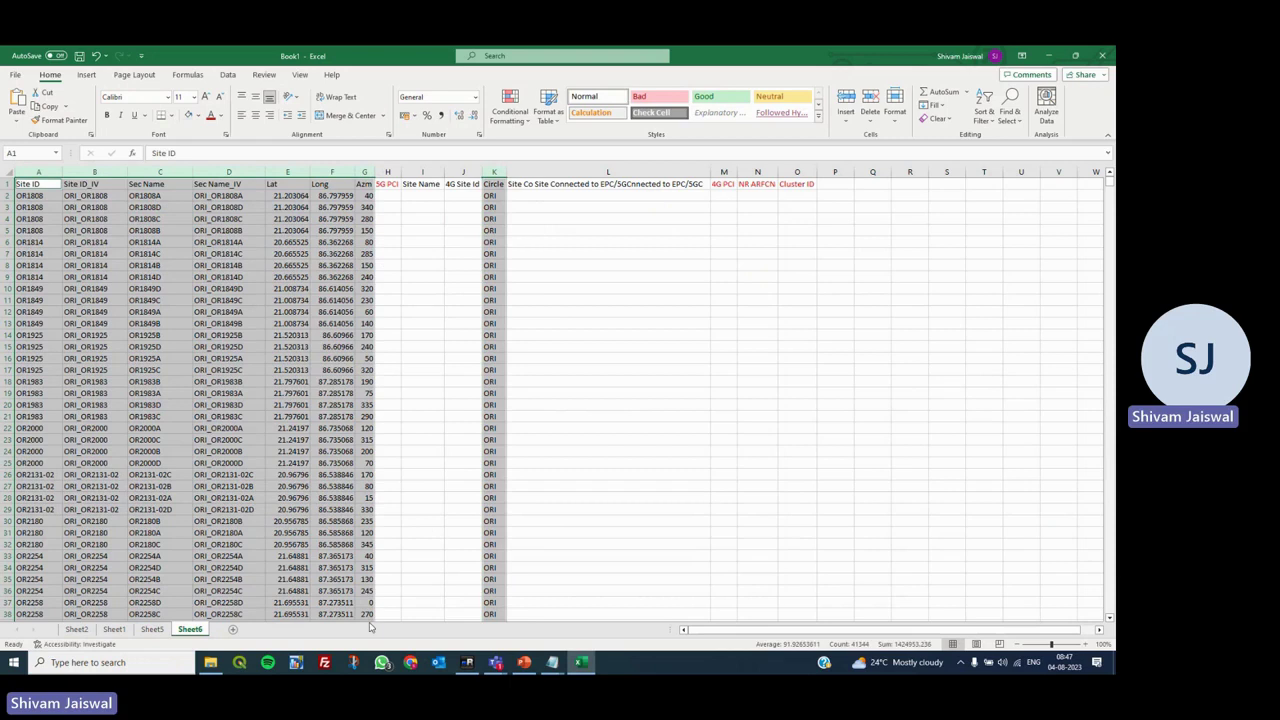
- Check the two text files, 2_4G Cell file and 1_5G Cell File, in the Cluster CellFile Format folder
key(alt+Tab)
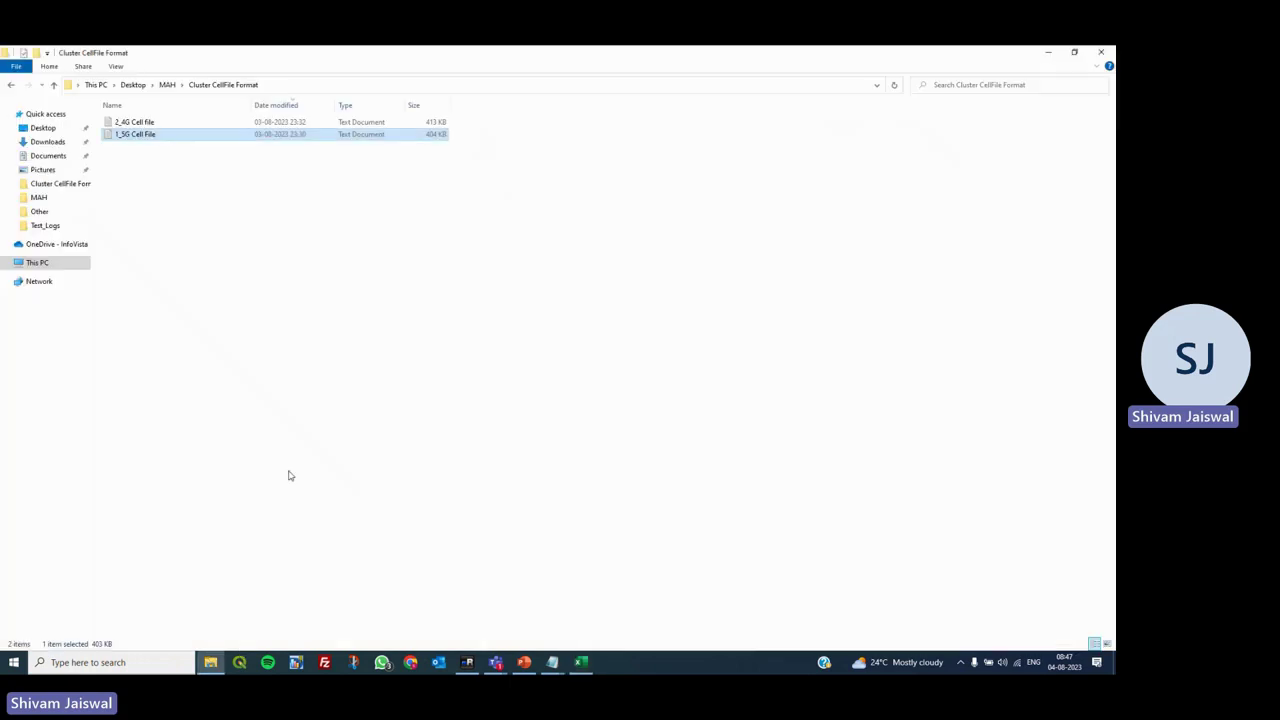
key(Up)
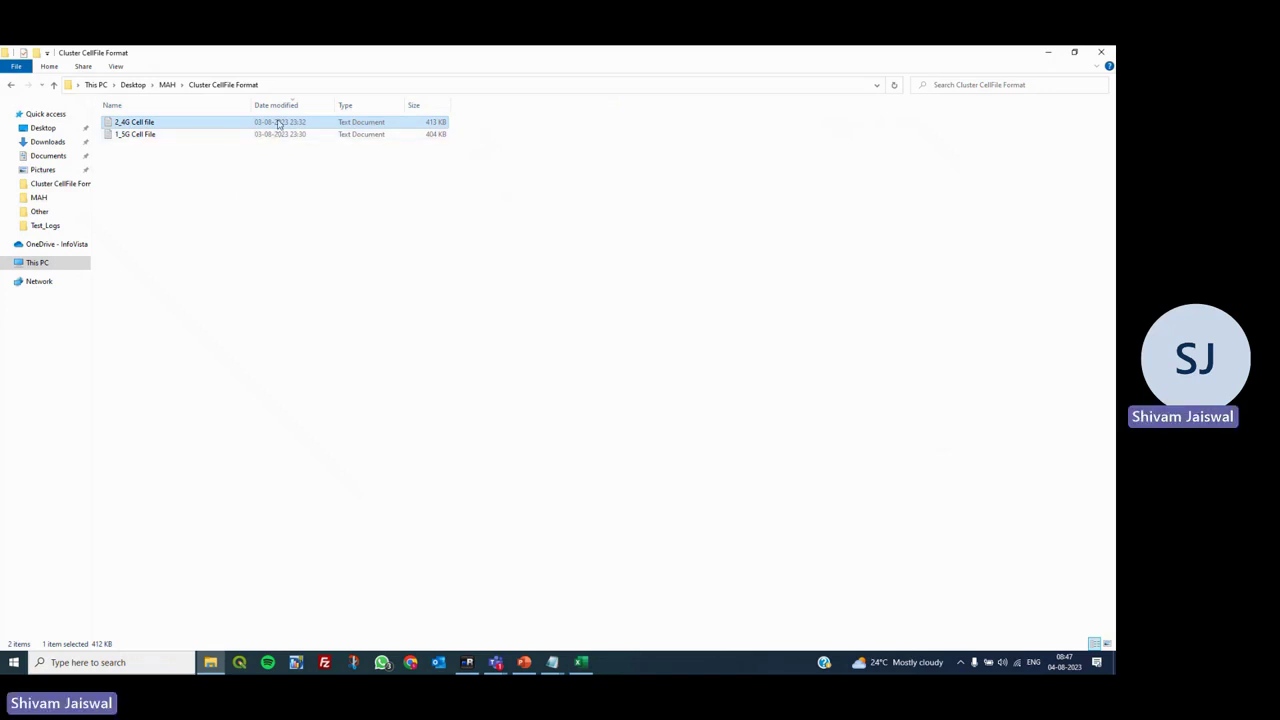
key(alt+Tab)
key(alt+Tab)
drag(357, 200, 337, 108)
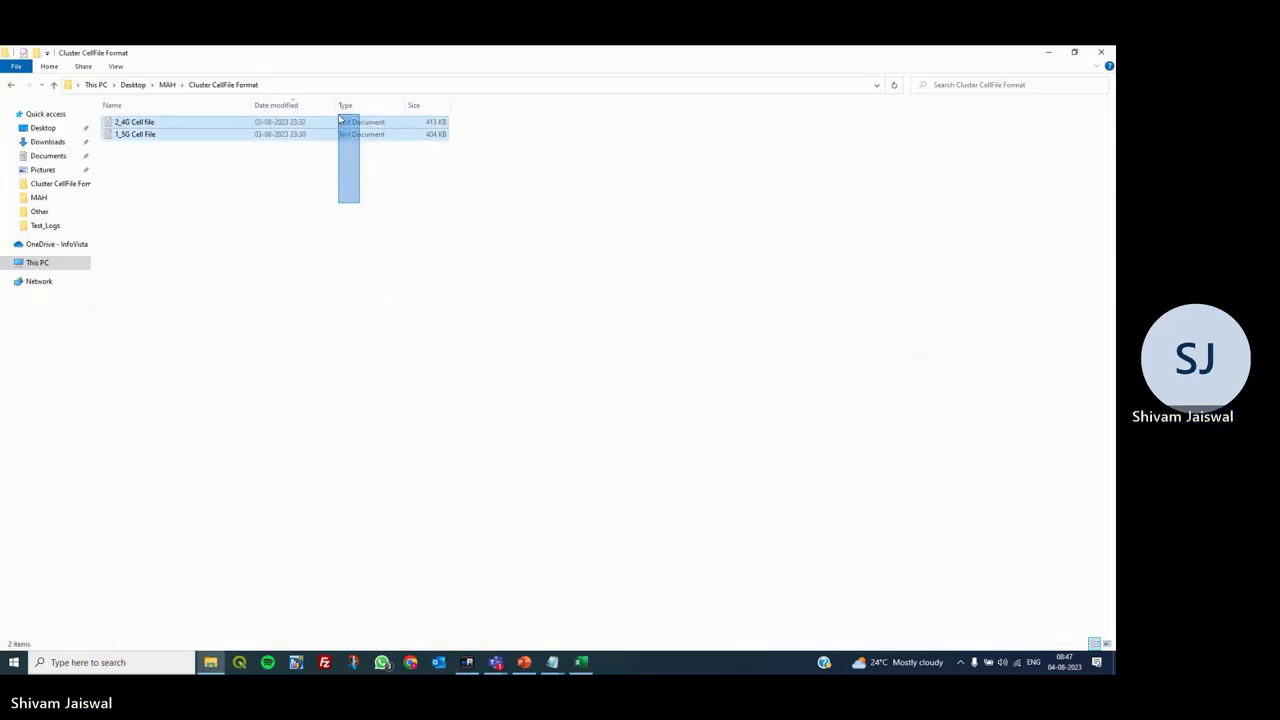
- Return to Sheet2 in Excel and review the Session Folder list, its cell file names and the Polygon MapInfo Tab row
key(alt+Tab)
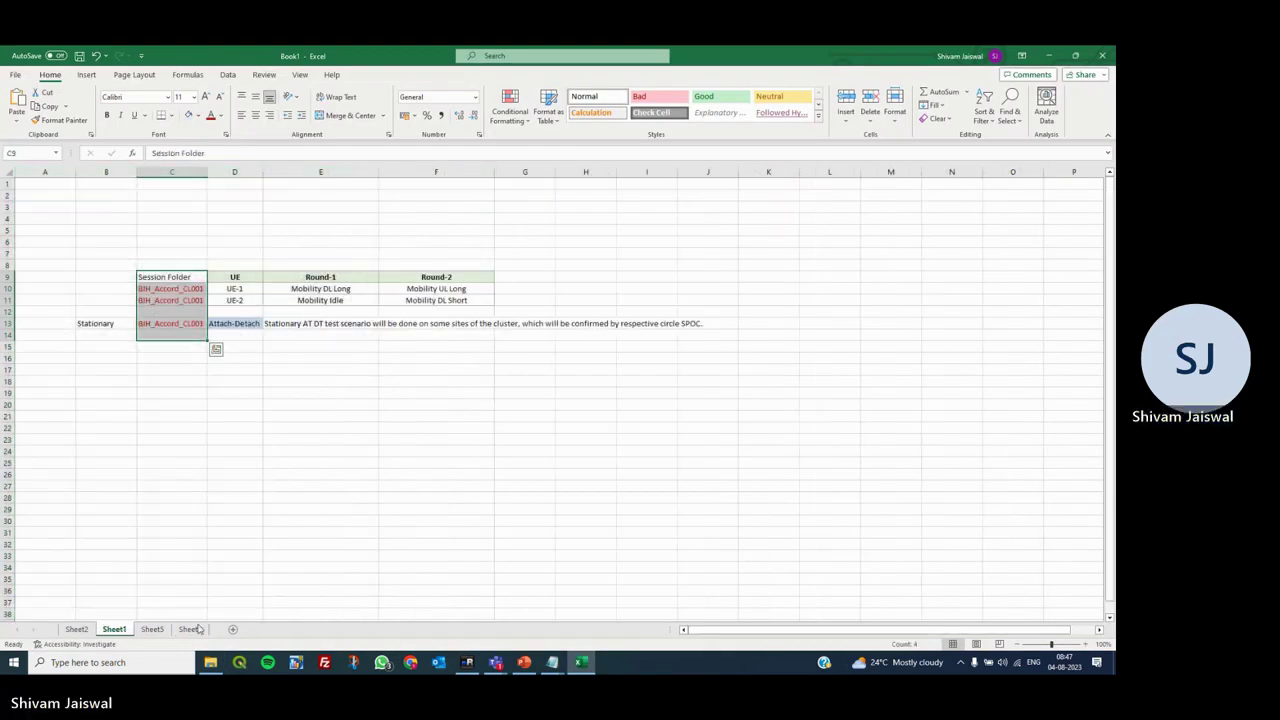
click(152, 629)
click(76, 629)
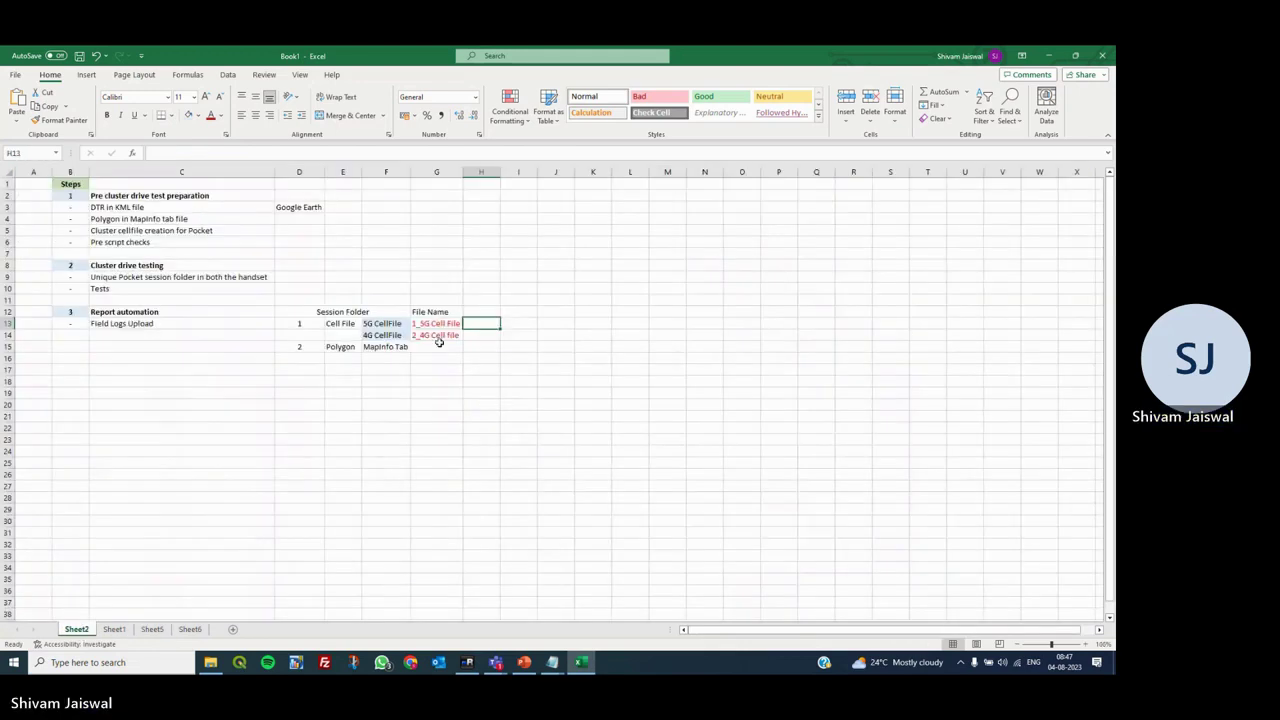
drag(330, 314, 457, 344)
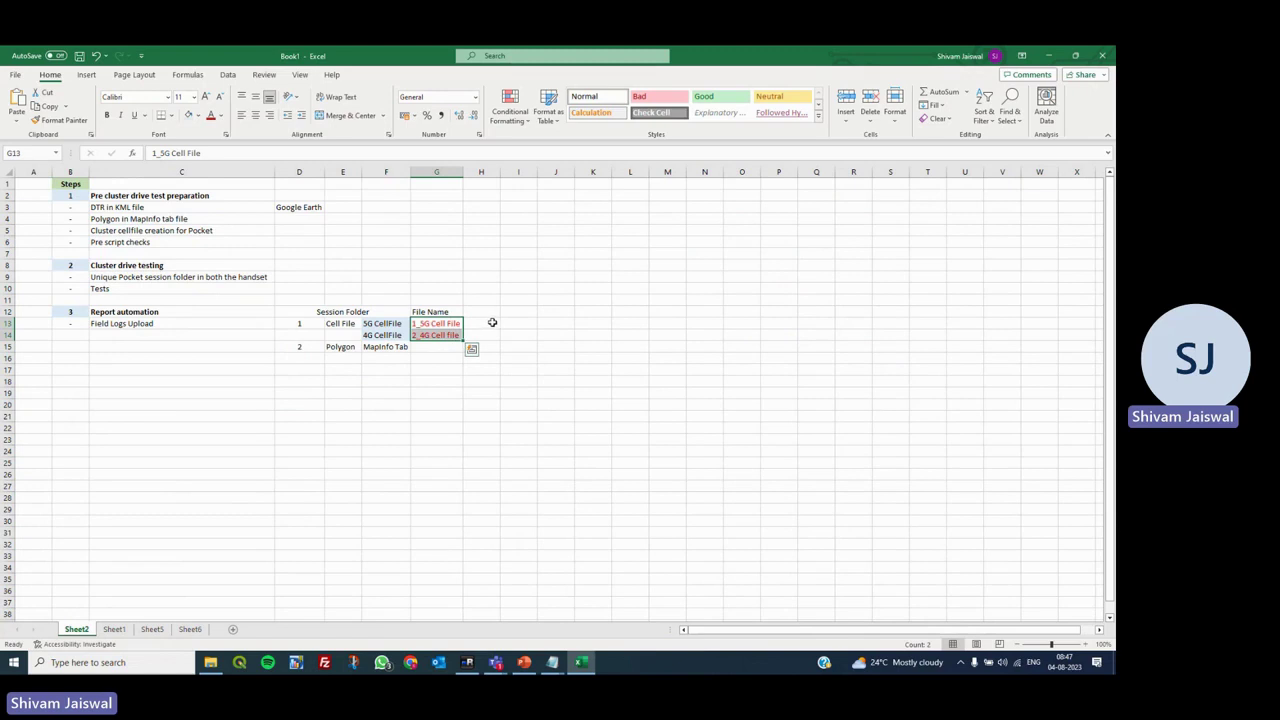
drag(291, 348, 396, 354)
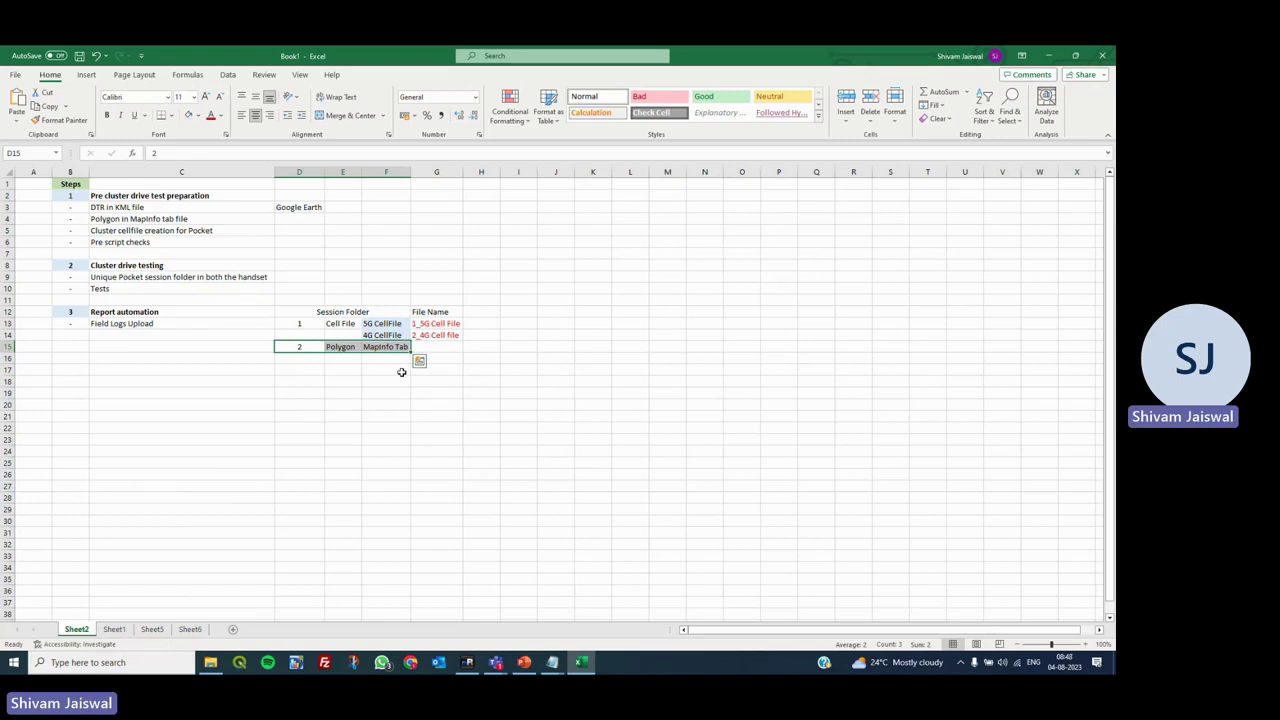
key(Escape)
- Open QGIS and load the files from the Pune_CL01_DTR folder in MAH, adding the Pune-1 kml UPDATED line layer
click(239, 662)
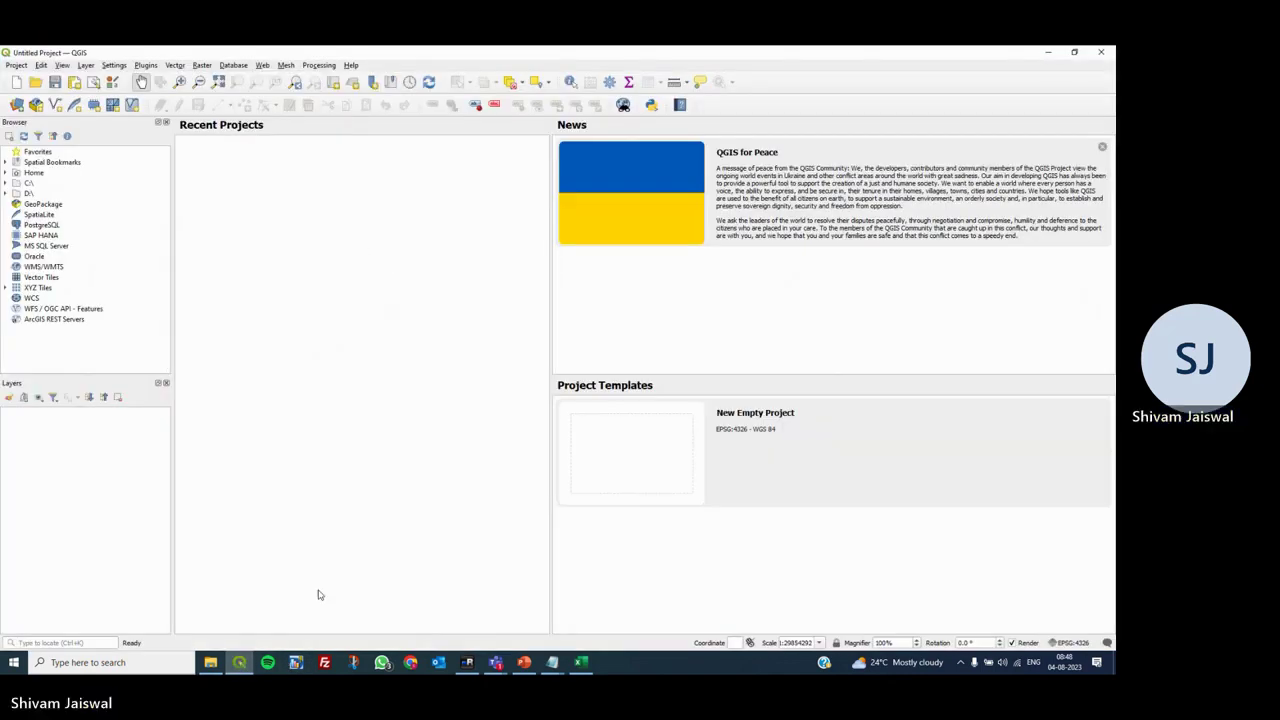
click(211, 662)
click(184, 85)
click(168, 85)
double_click(194, 158)
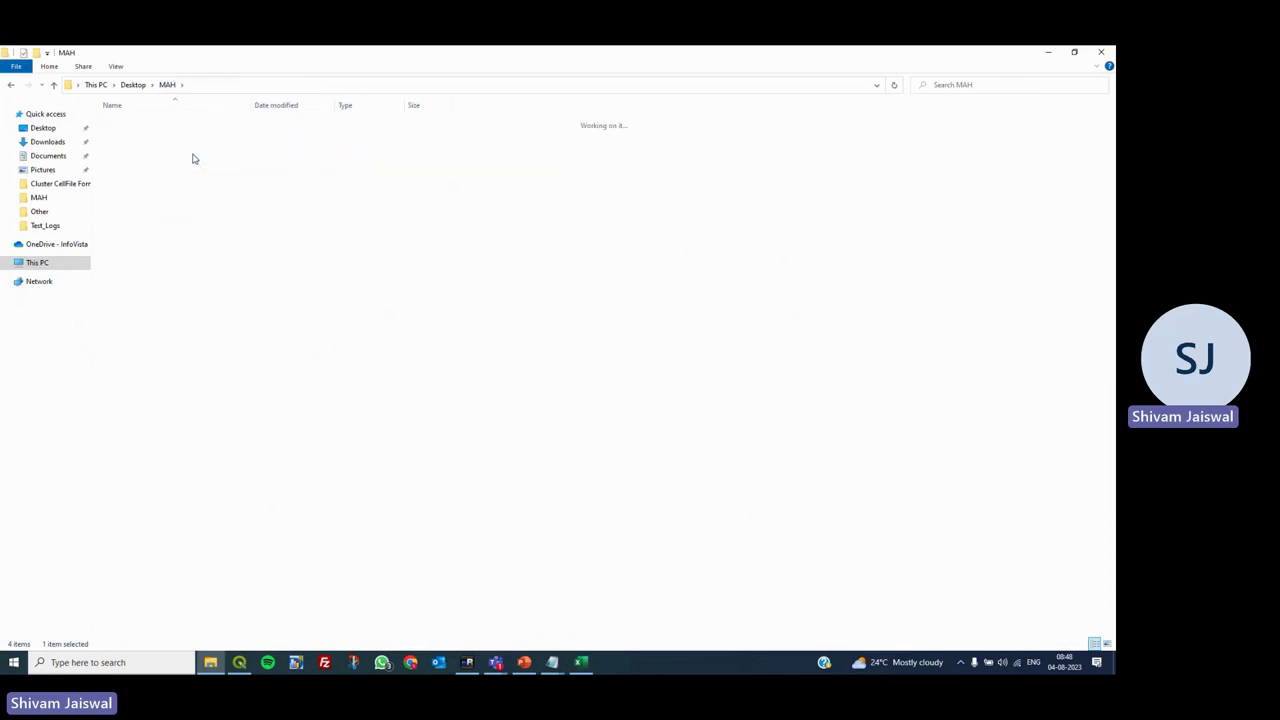
drag(244, 134, 232, 236)
drag(203, 129, 400, 324)
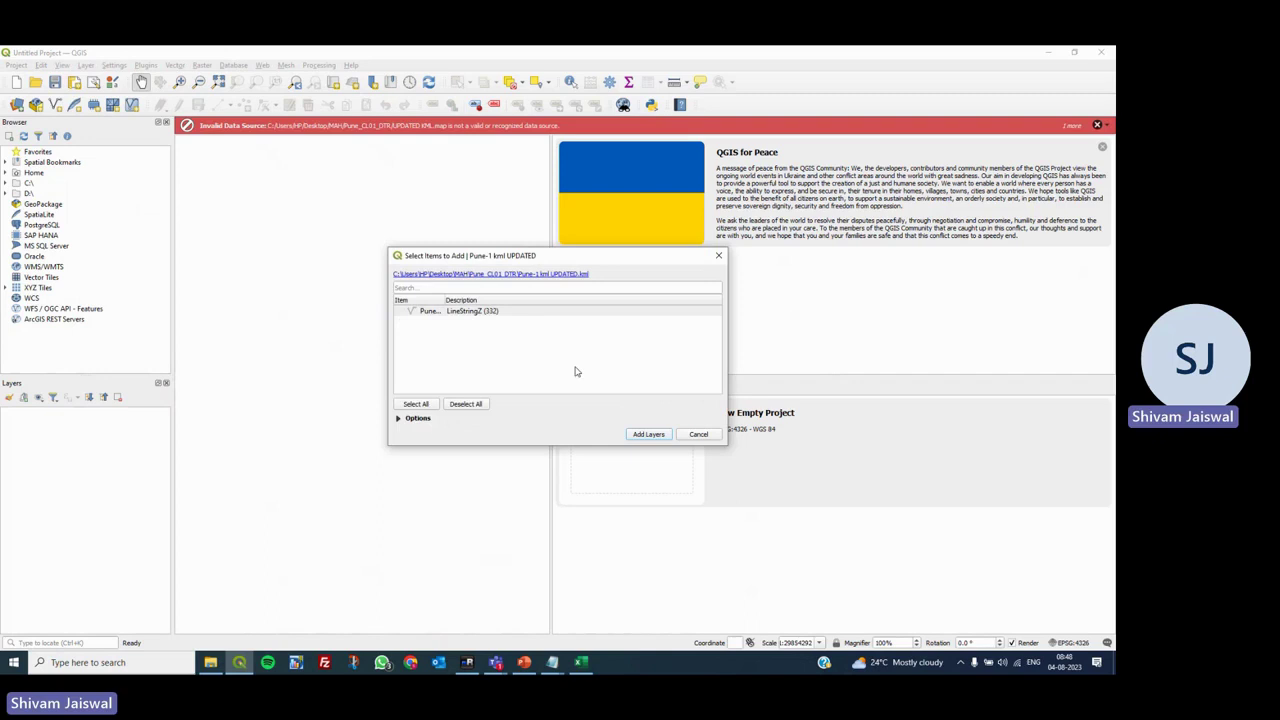
click(646, 435)
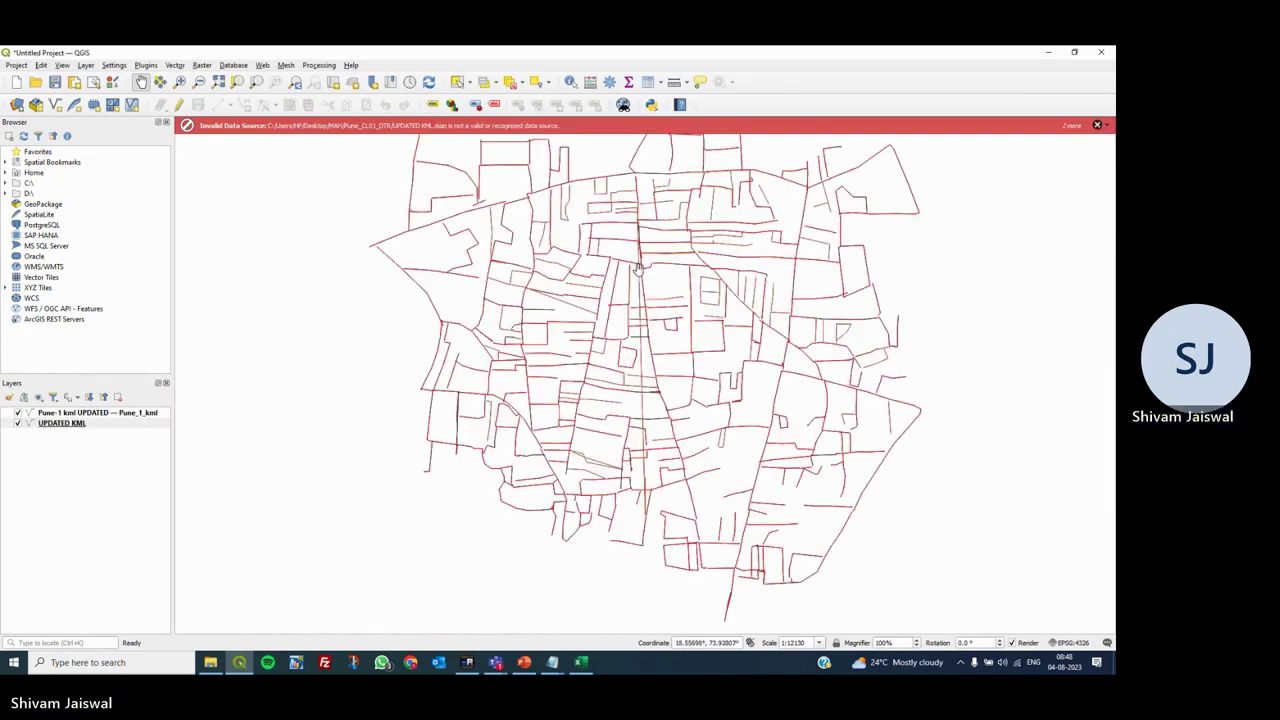
- Dismiss the data source message bar and examine the whole Pune drive route network on the map
scroll(638, 270, down, 1)
drag(670, 278, 584, 310)
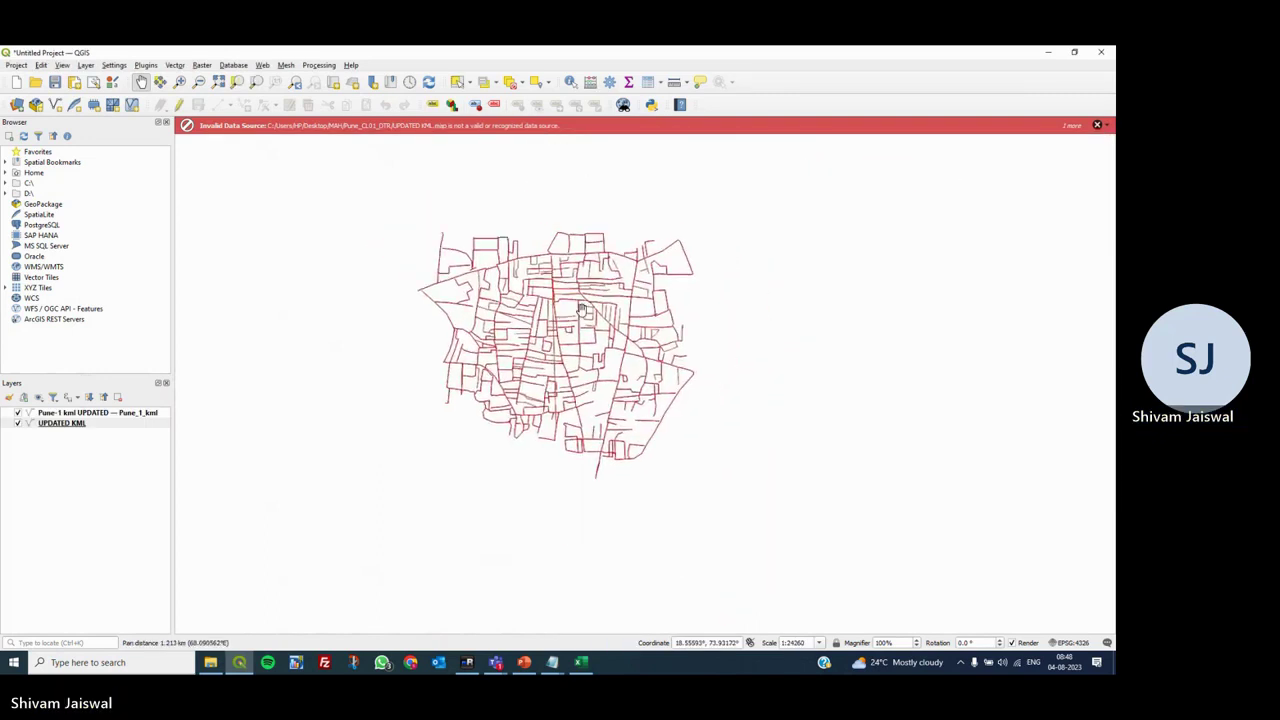
click(1097, 126)
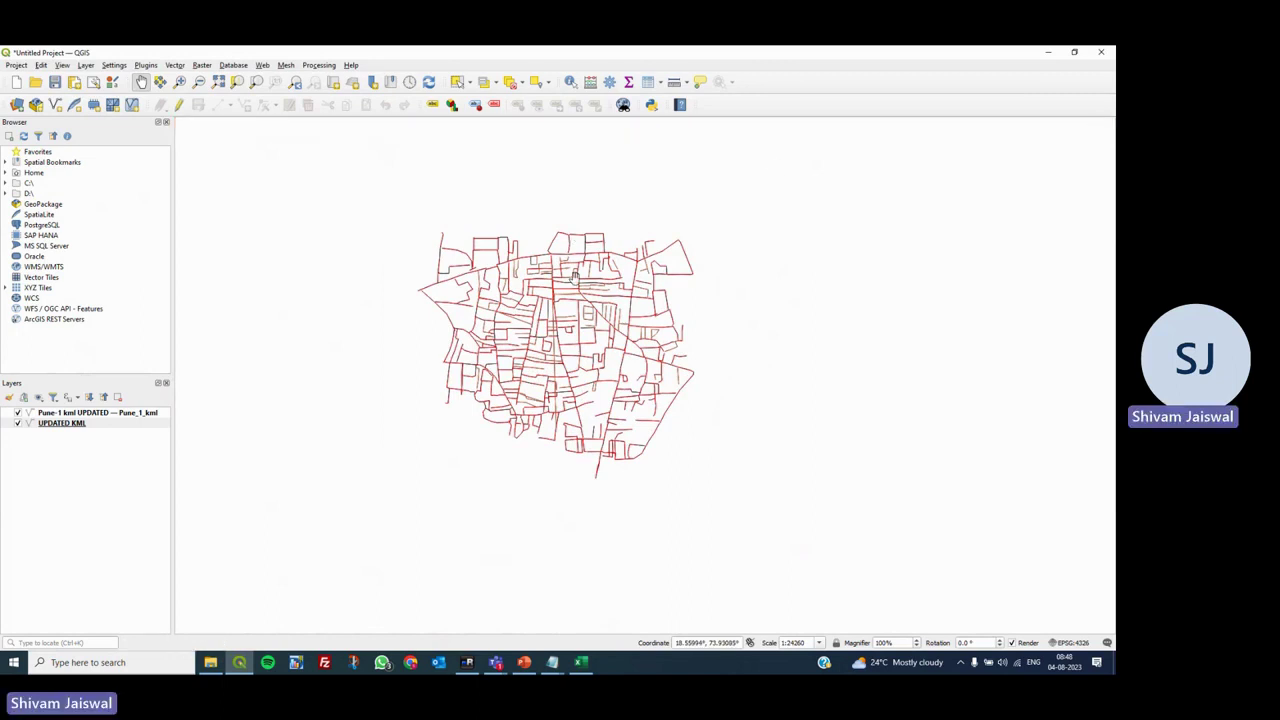
scroll(572, 282, up, 1)
scroll(572, 282, up, 1)
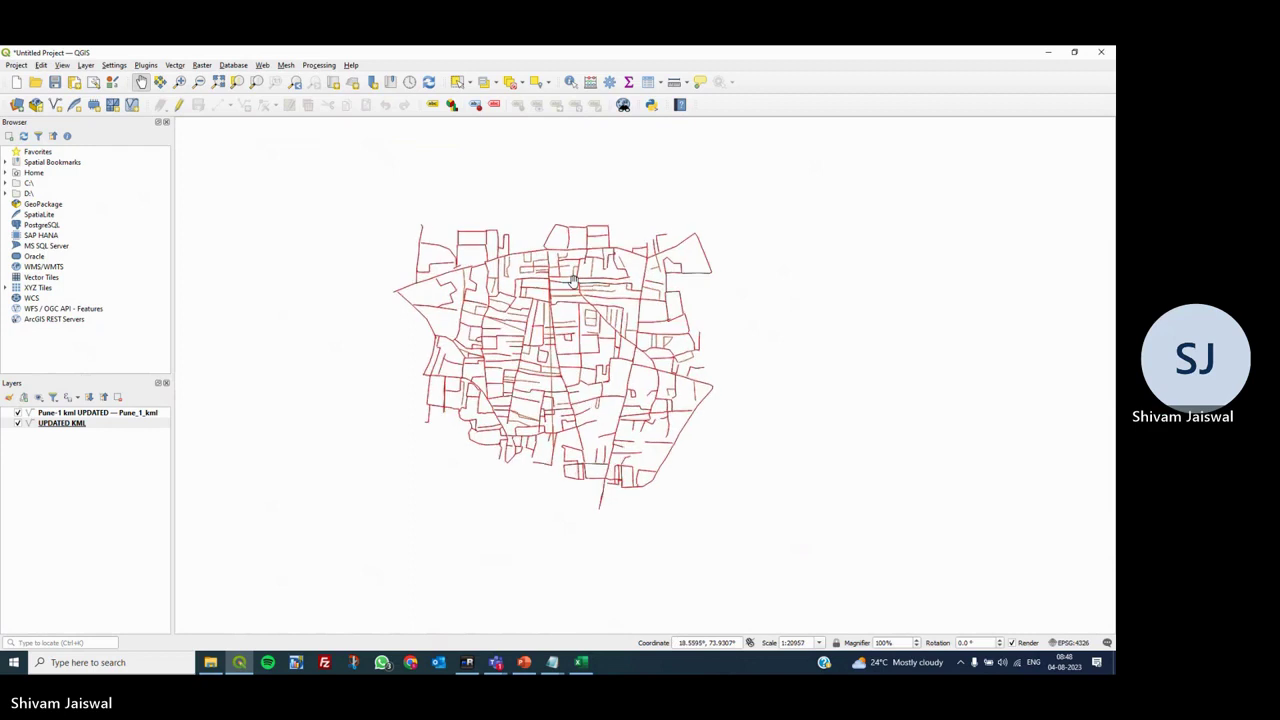
- Create a new shapefile layer named Pune_CL001.shp with Polygon geometry in EPSG:4326 - WGS 84
scroll(572, 282, up, 1)
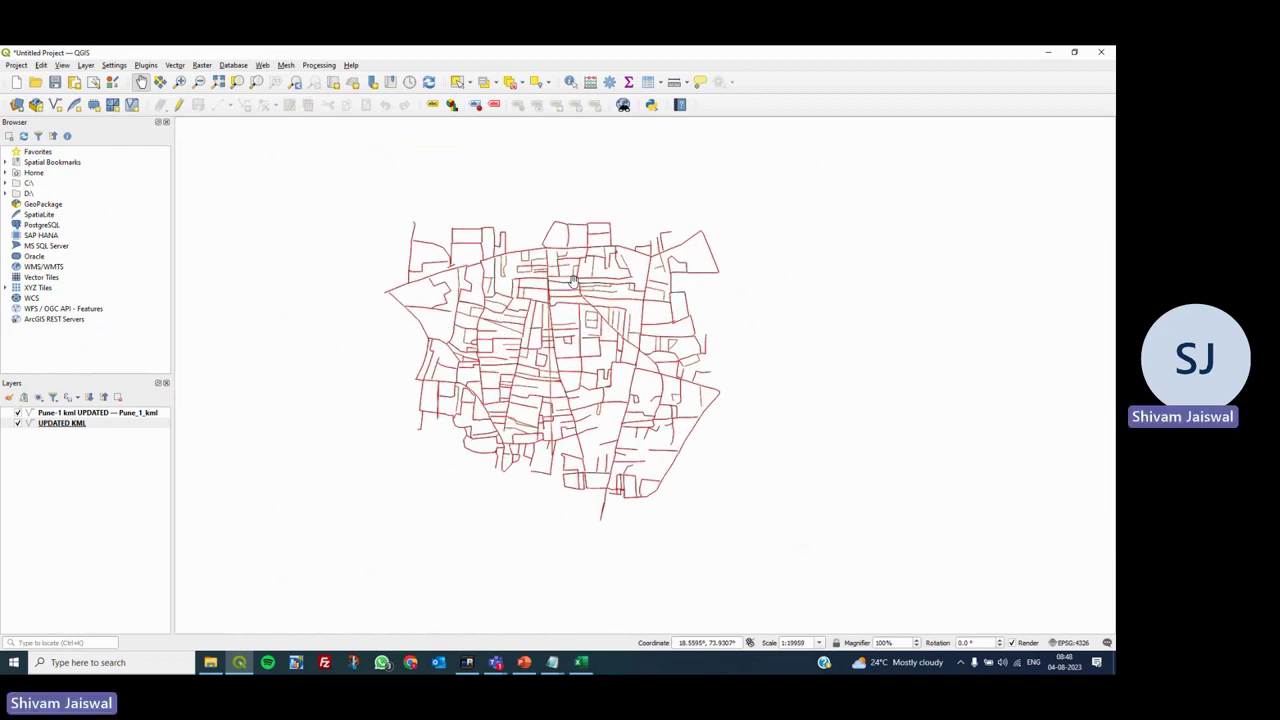
scroll(572, 281, up, 2)
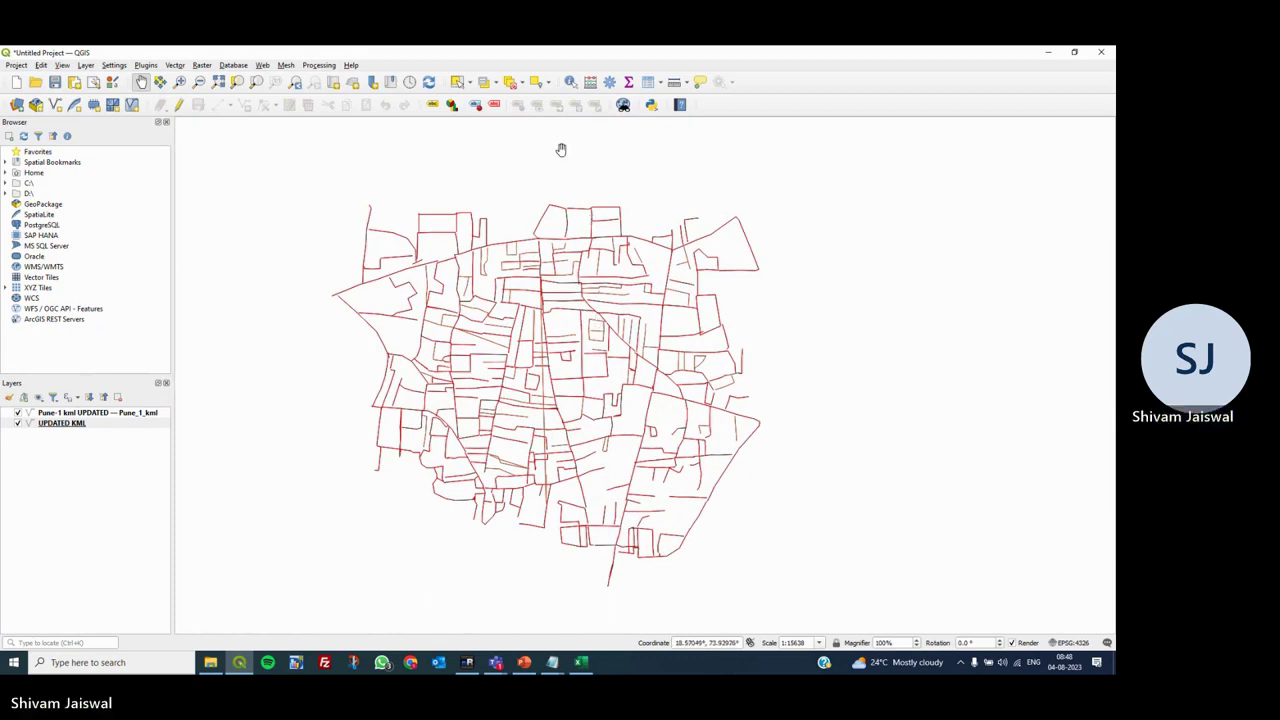
drag(535, 271, 530, 260)
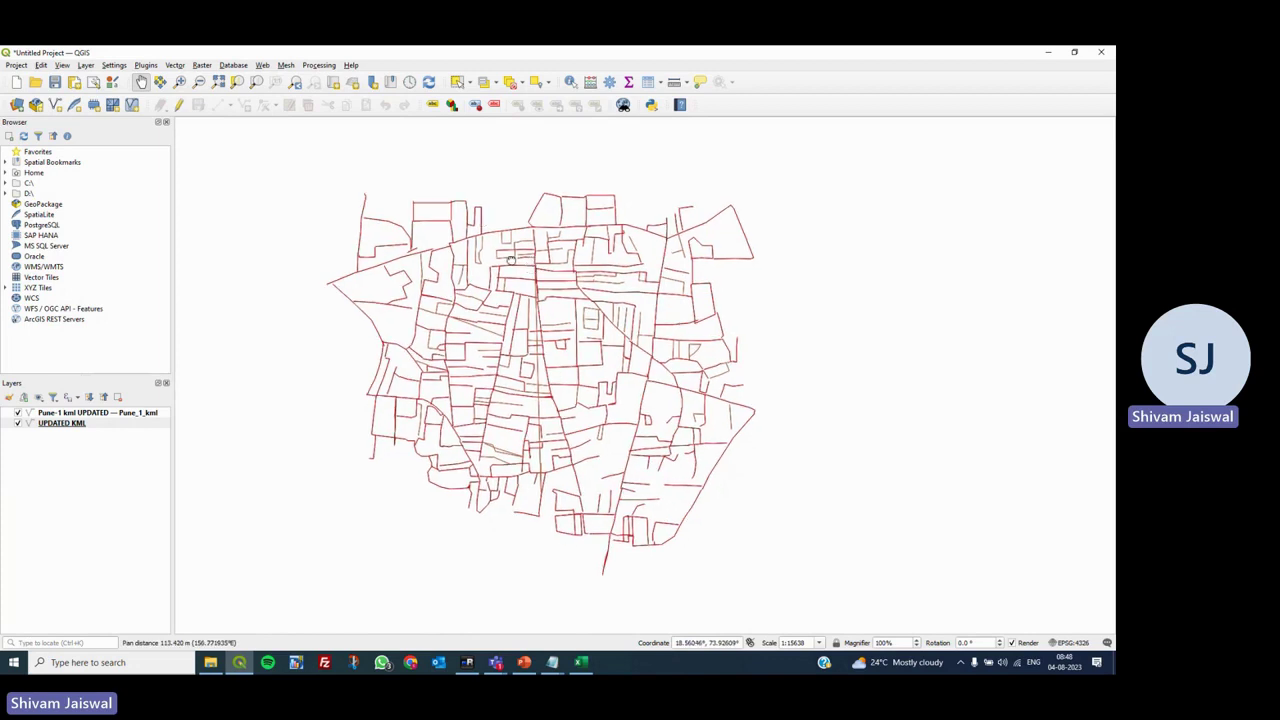
drag(470, 216, 428, 216)
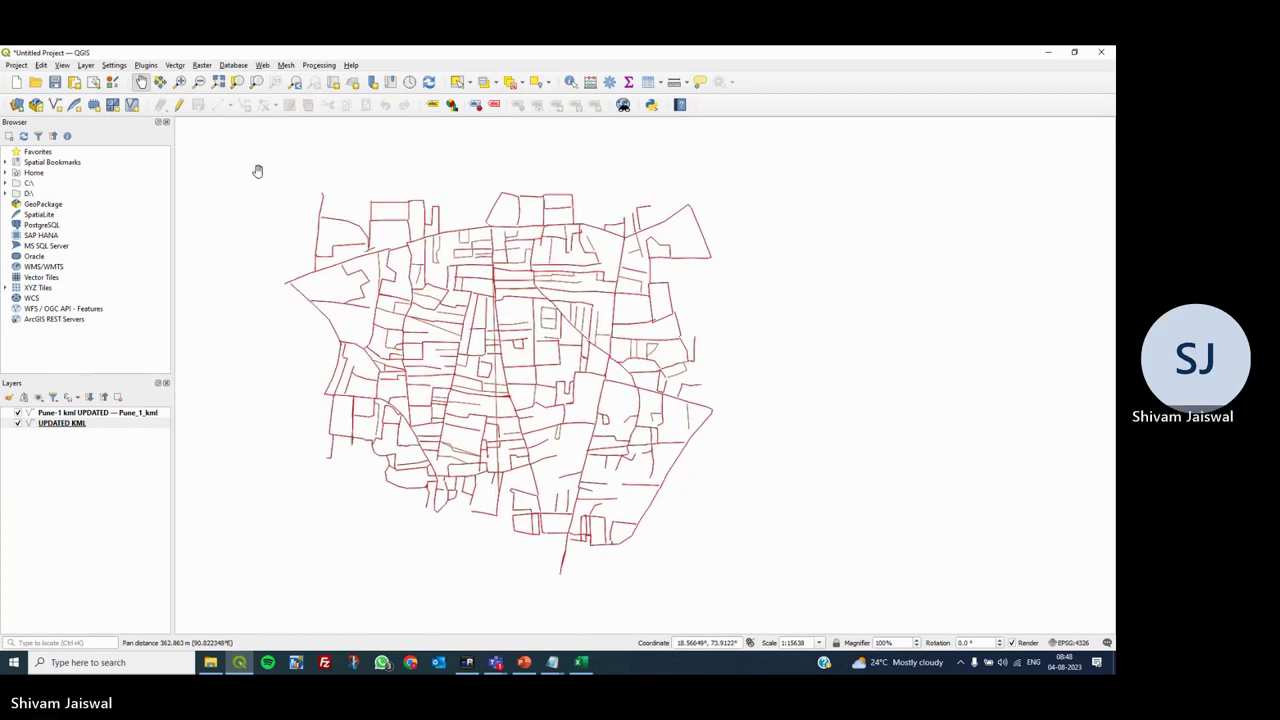
click(55, 106)
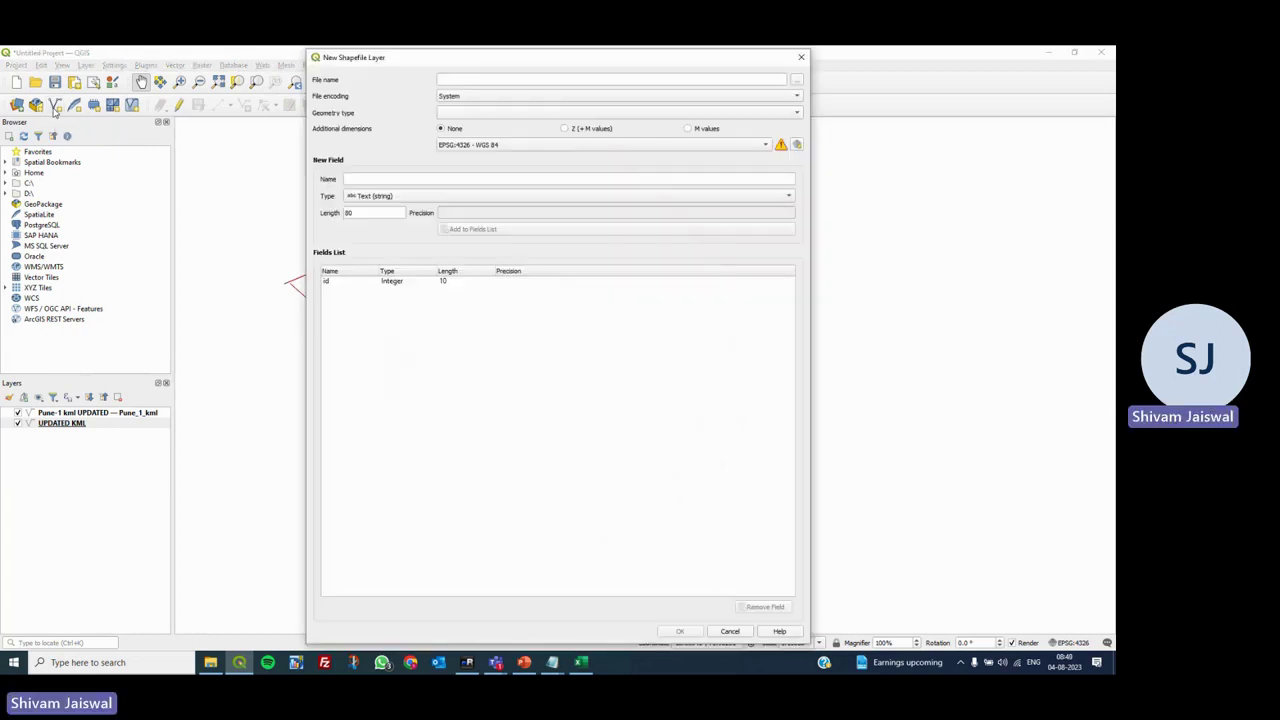
click(476, 83)
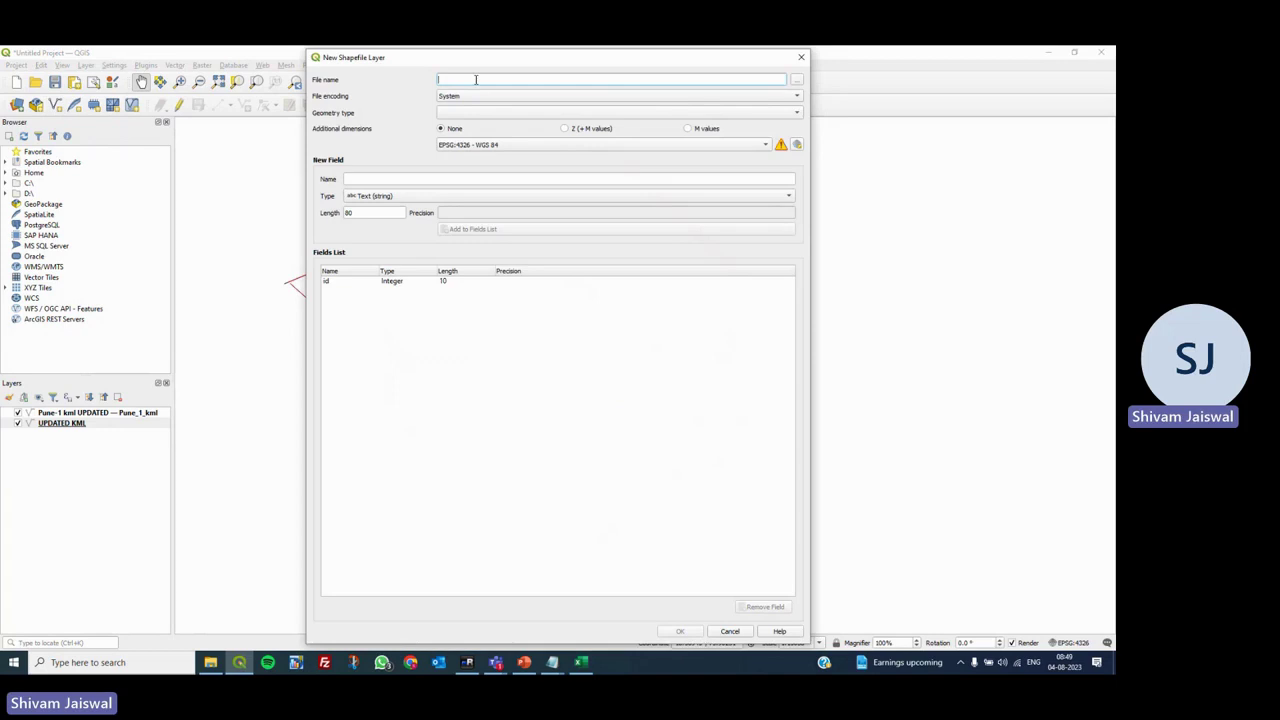
text(P)
text(une_(100)
click(484, 118)
click(474, 161)
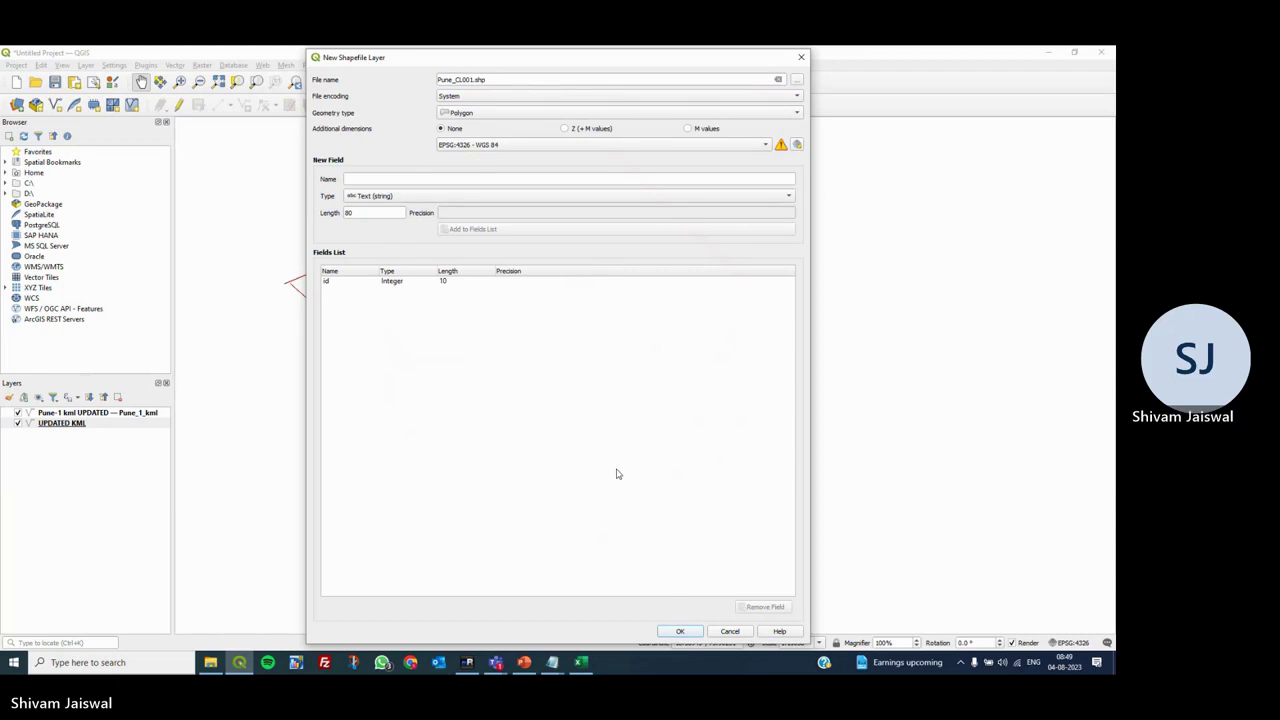
click(679, 632)
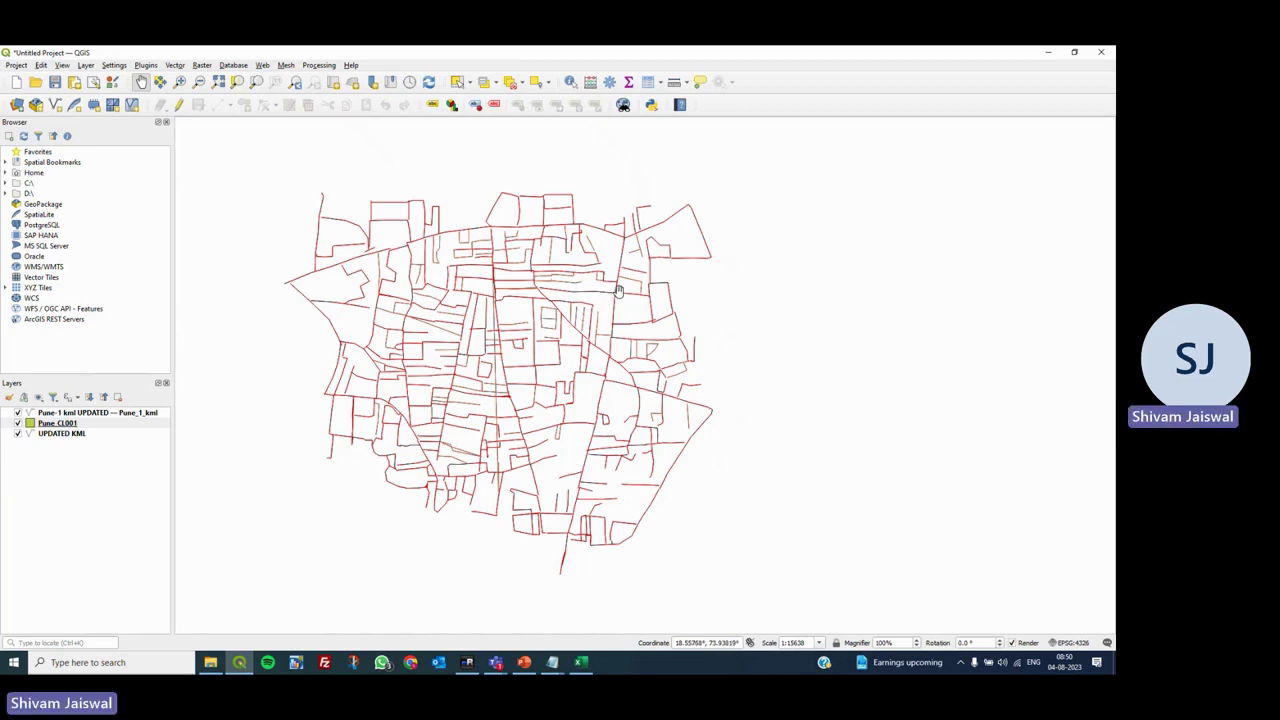
- Enable editing on the Pune_CL001 layer and draw a four-sided polygon around the network's northeast quarter with id 1
drag(620, 276, 588, 330)
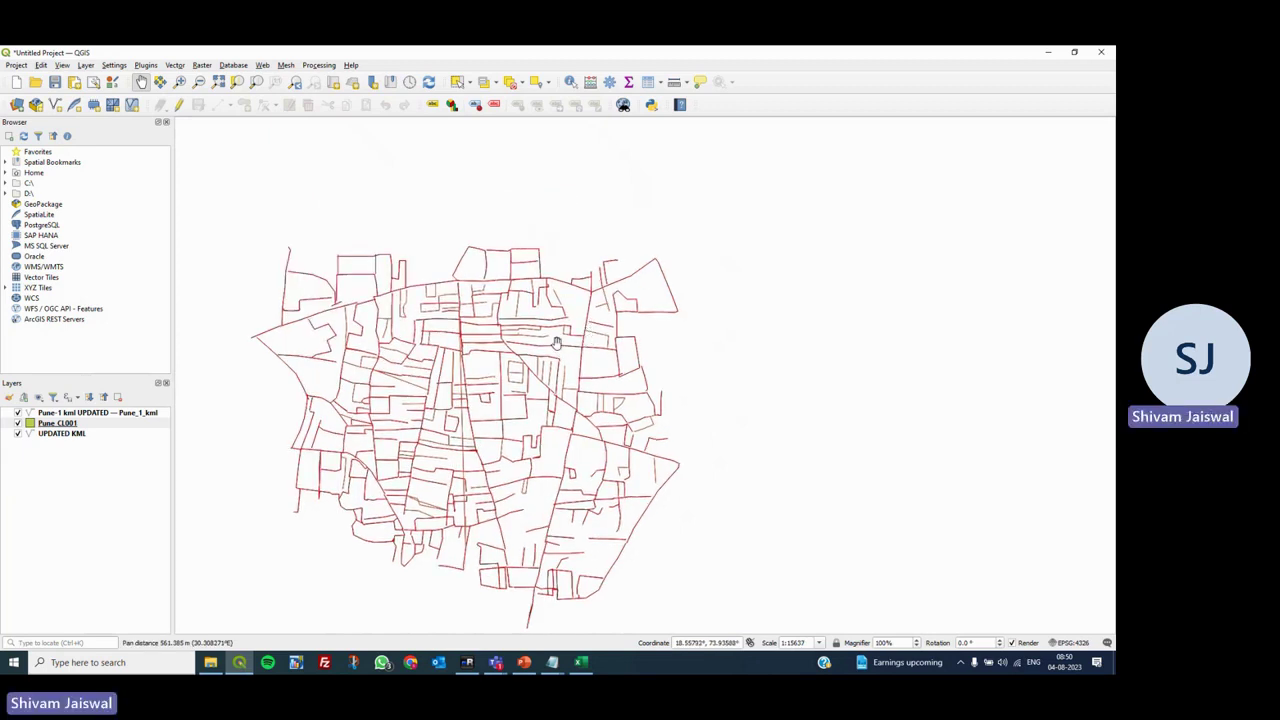
drag(526, 282, 574, 240)
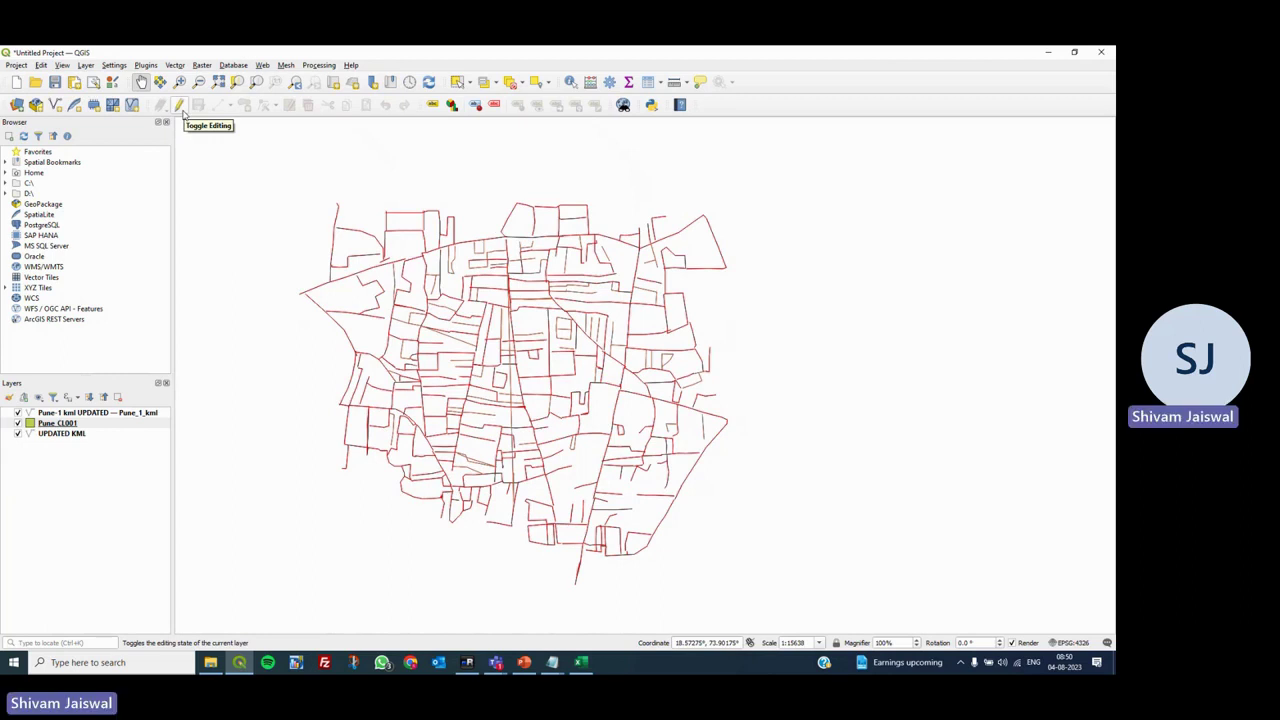
click(181, 108)
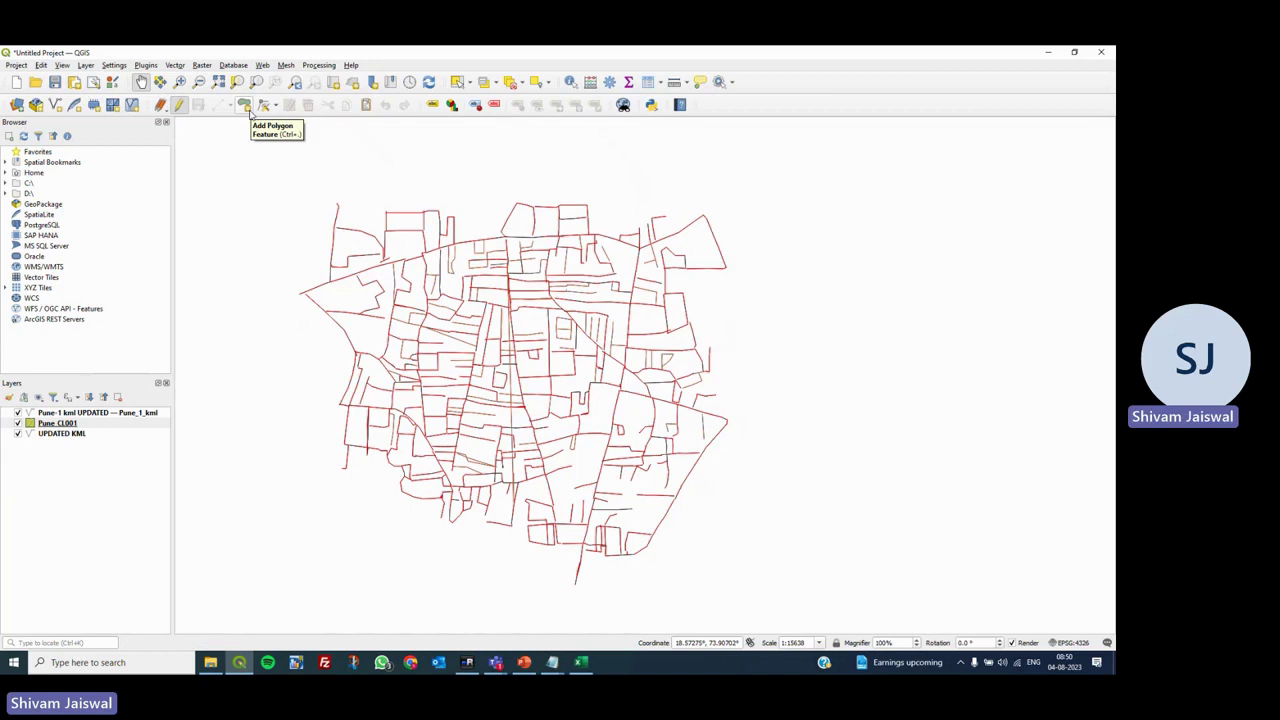
click(246, 106)
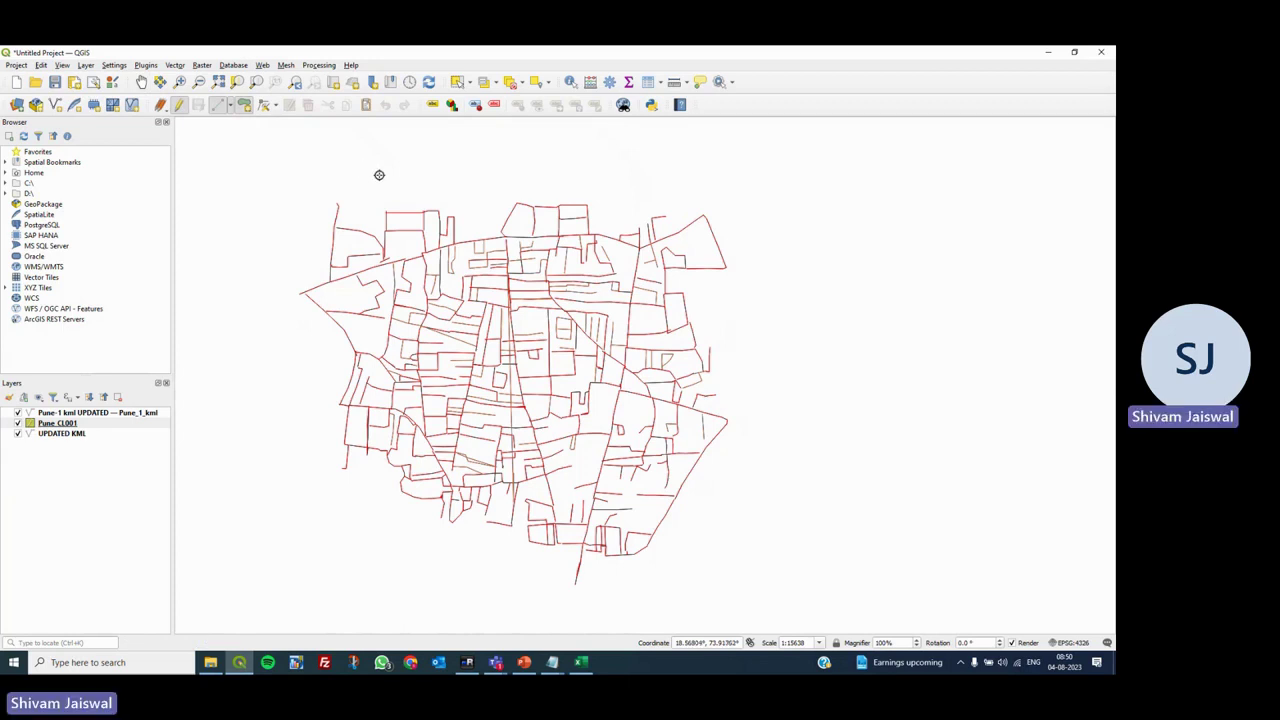
click(494, 182)
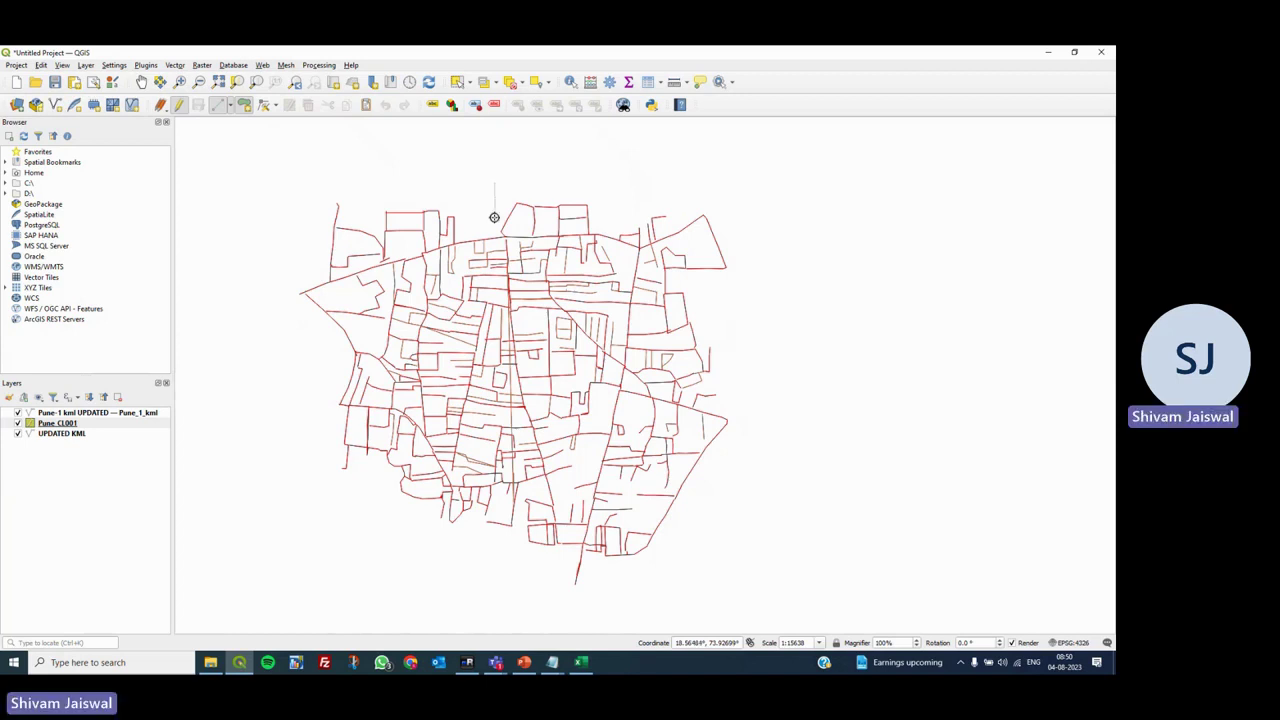
click(507, 390)
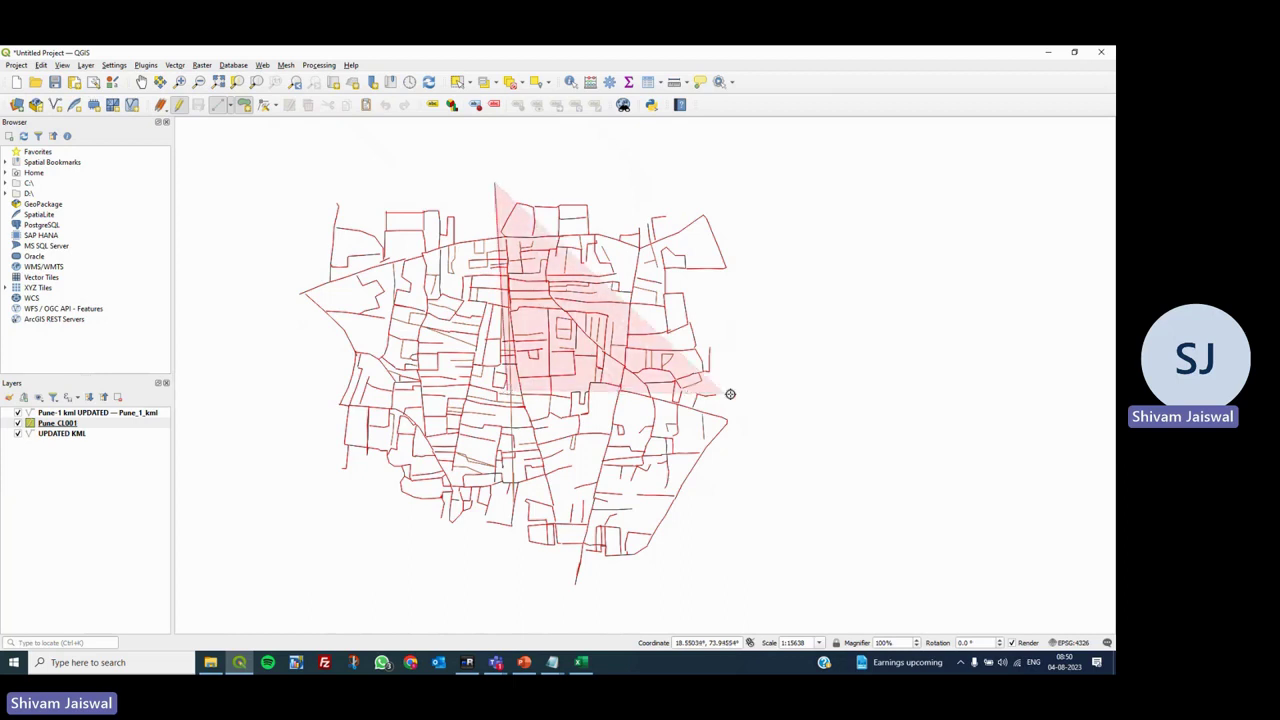
click(763, 403)
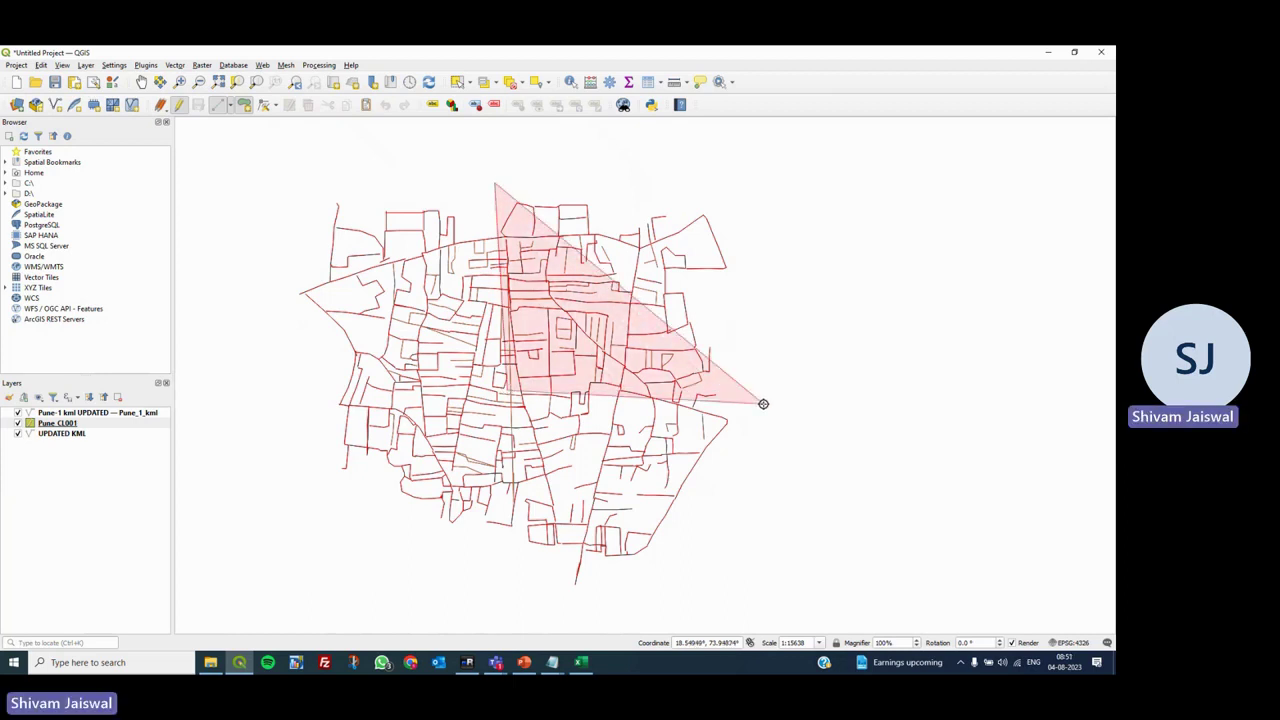
right_click(716, 207)
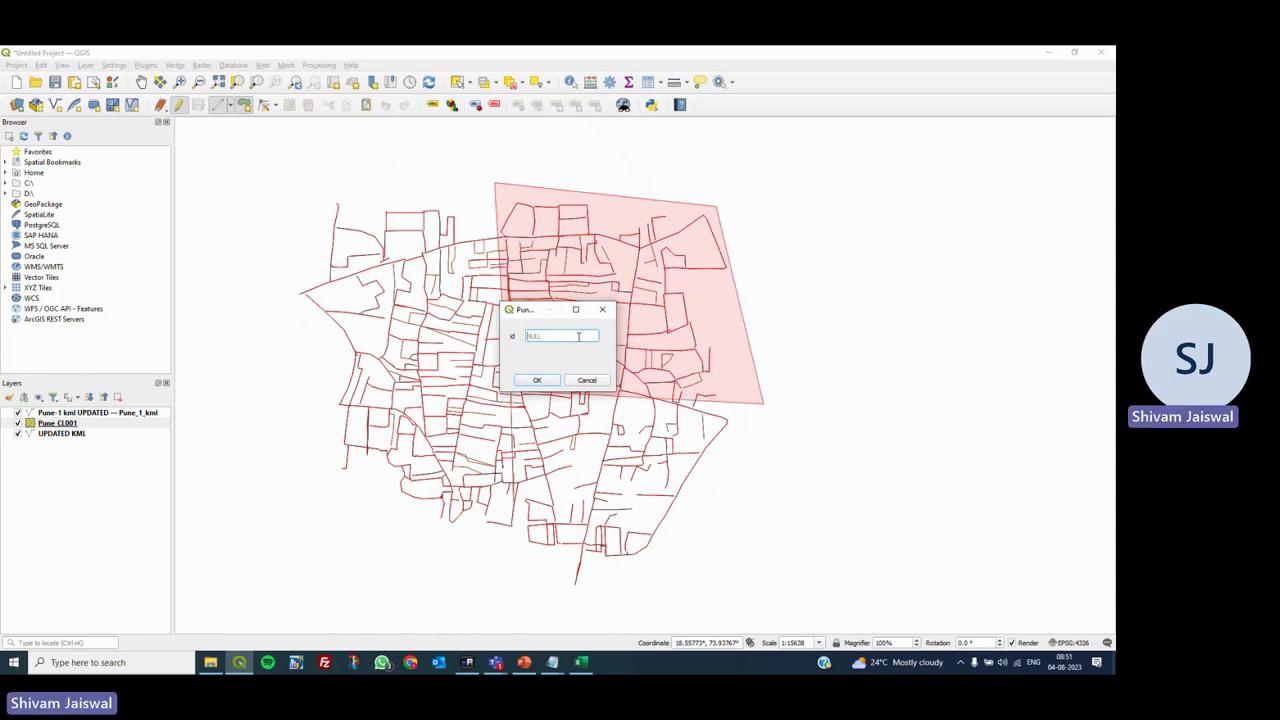
text(1)
click(538, 381)
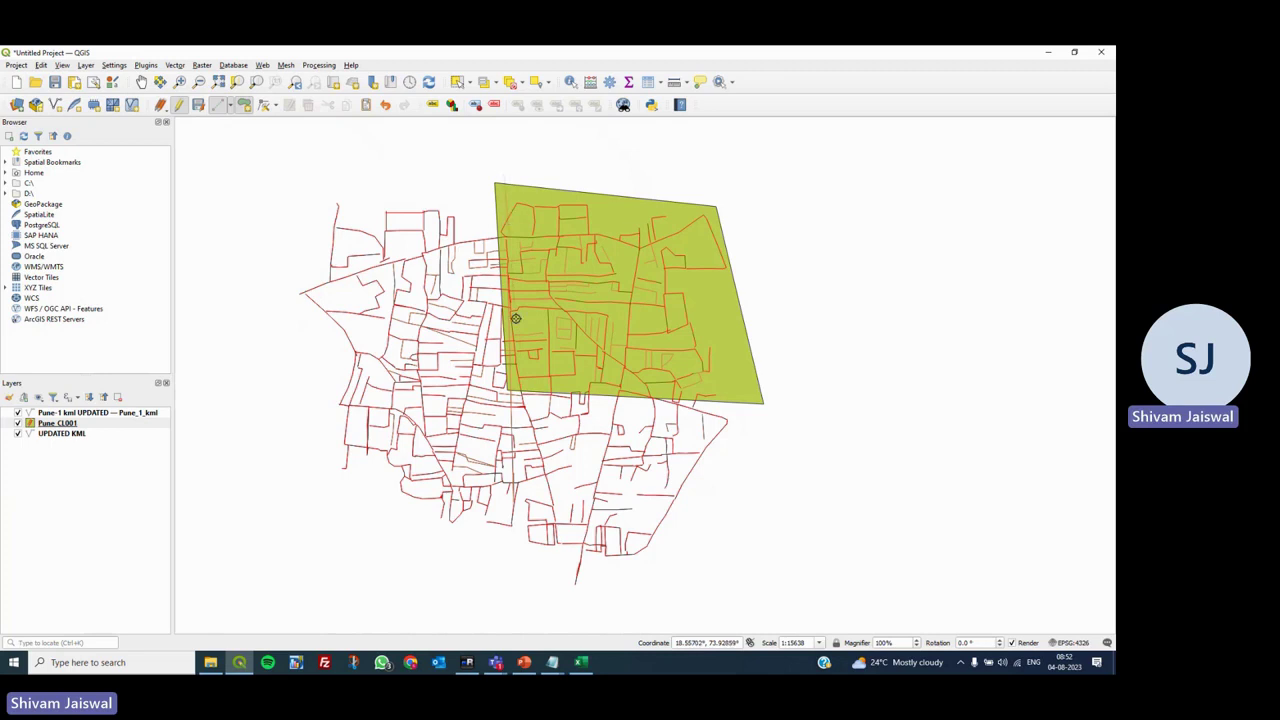
- Draw a second four-sided polygon over the northwest quarter of the route network, slightly overlapping the first, with id 2
click(525, 391)
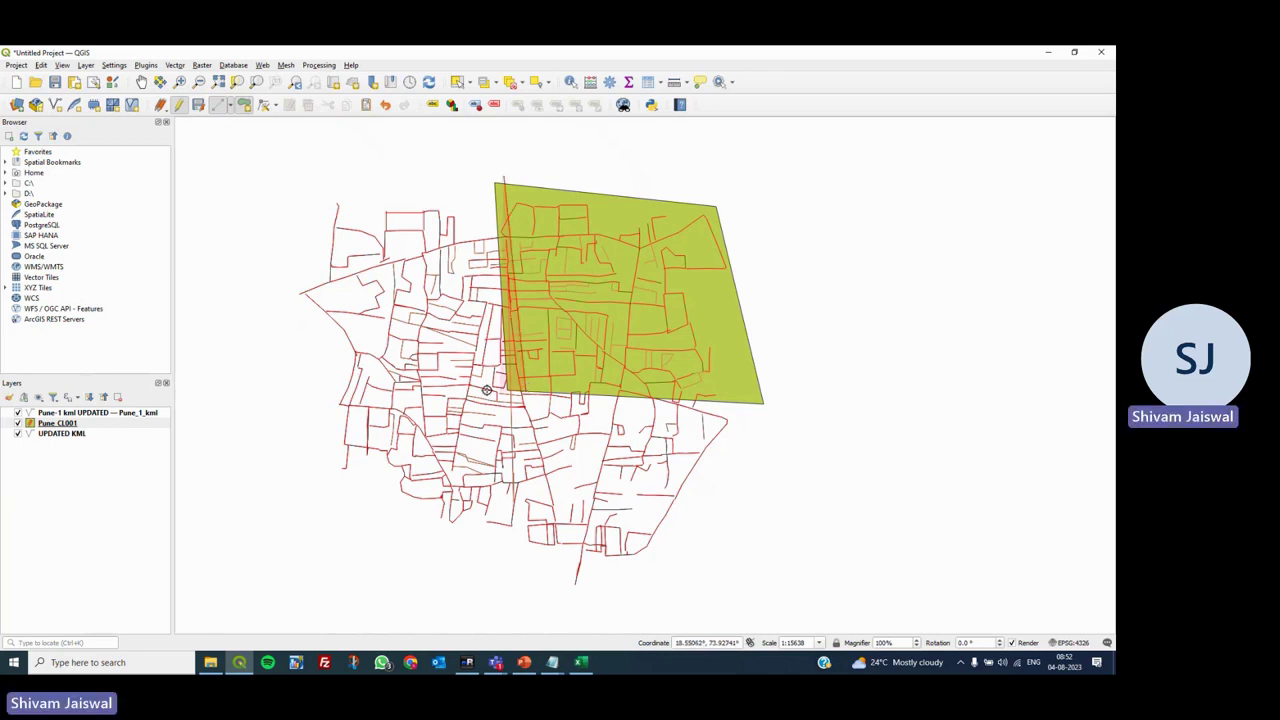
click(310, 400)
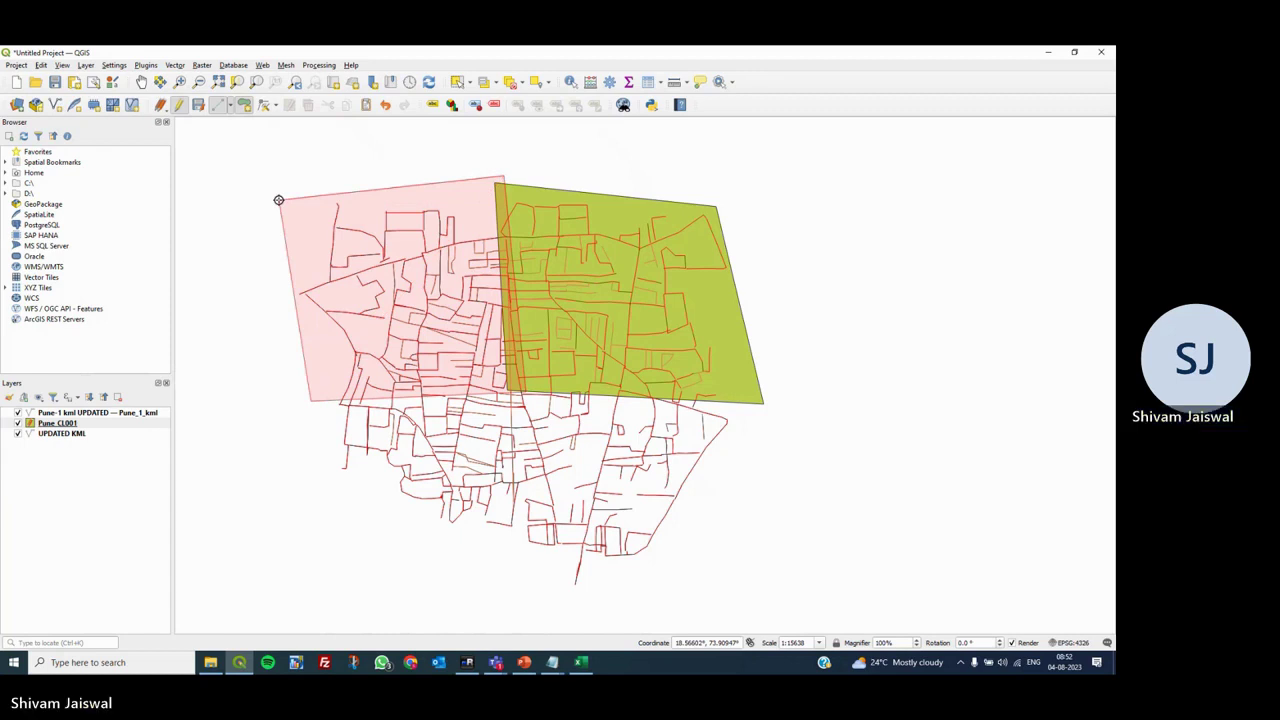
right_click(278, 200)
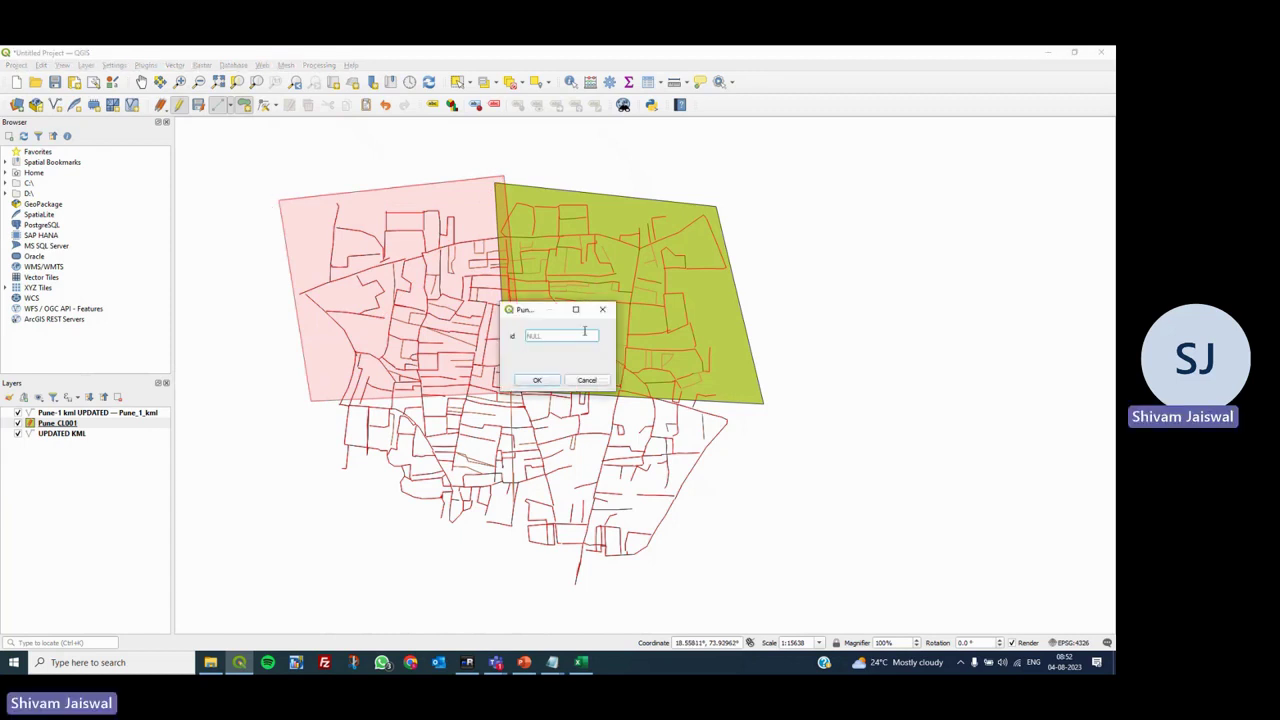
text(2)
click(538, 380)
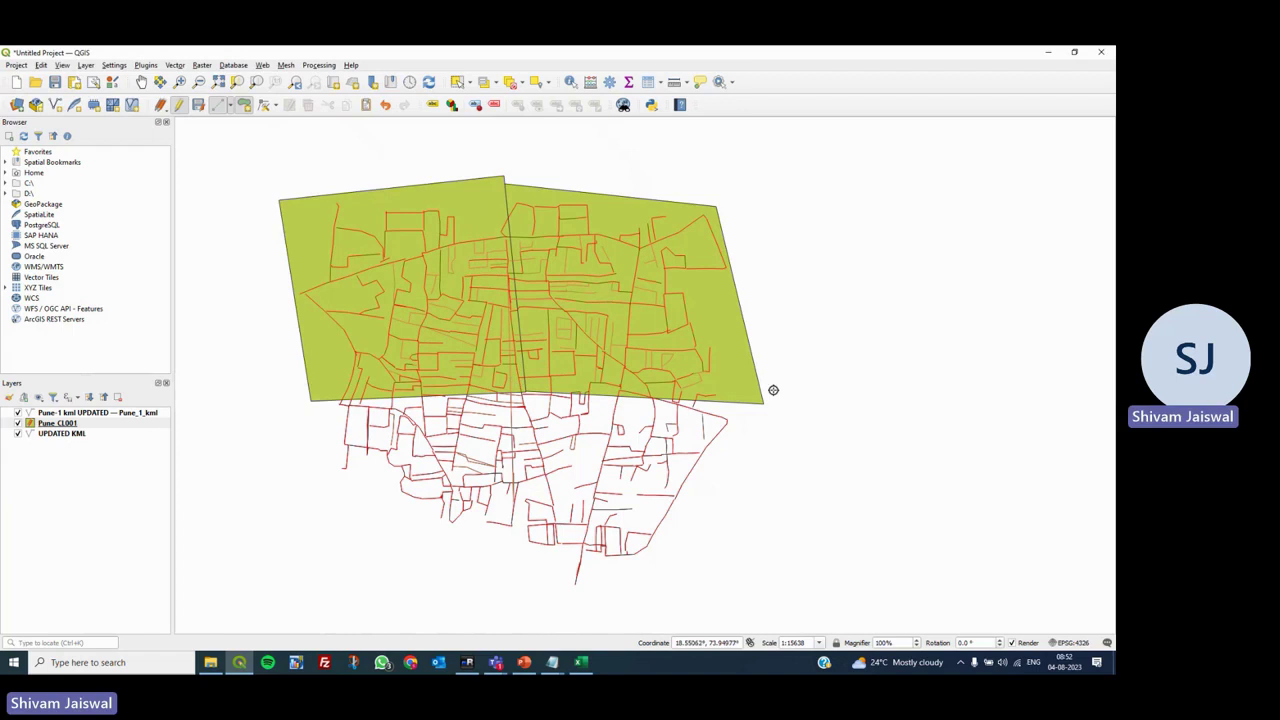
- Draw a third polygon over the southeast quarter of the route network, overlapping the northern polygons' edges, with id 3
click(510, 377)
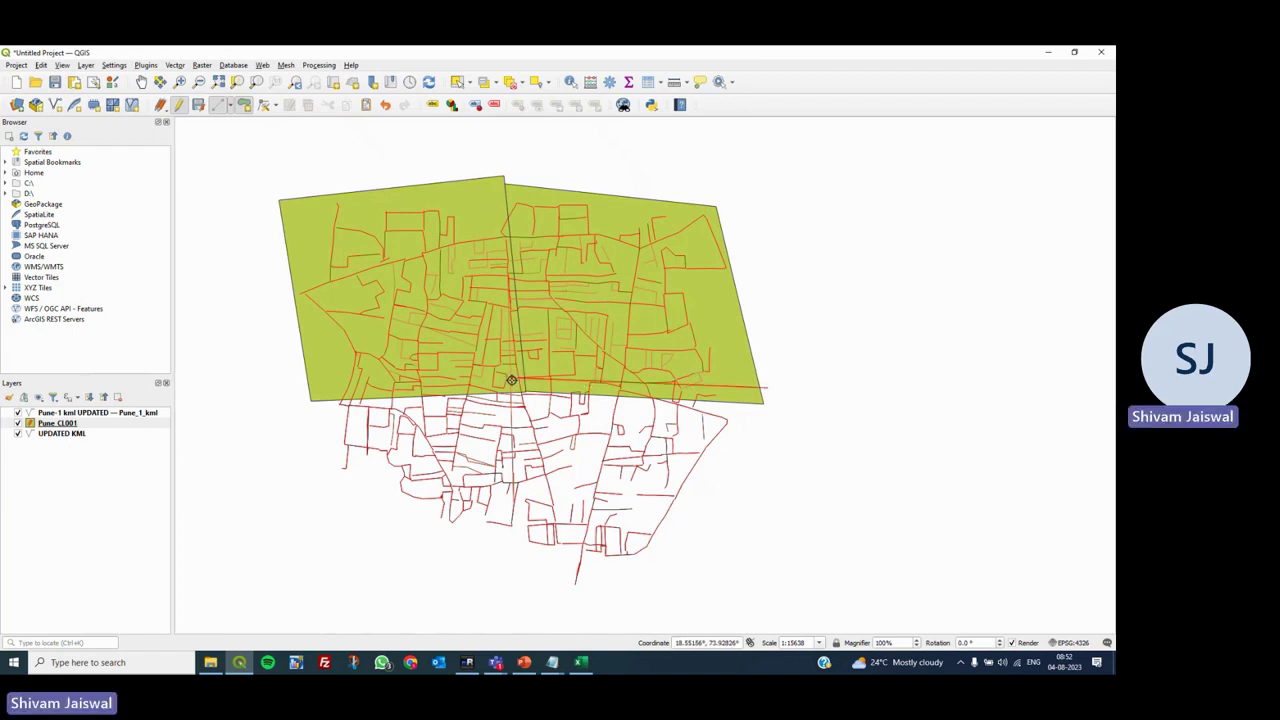
click(551, 599)
click(661, 573)
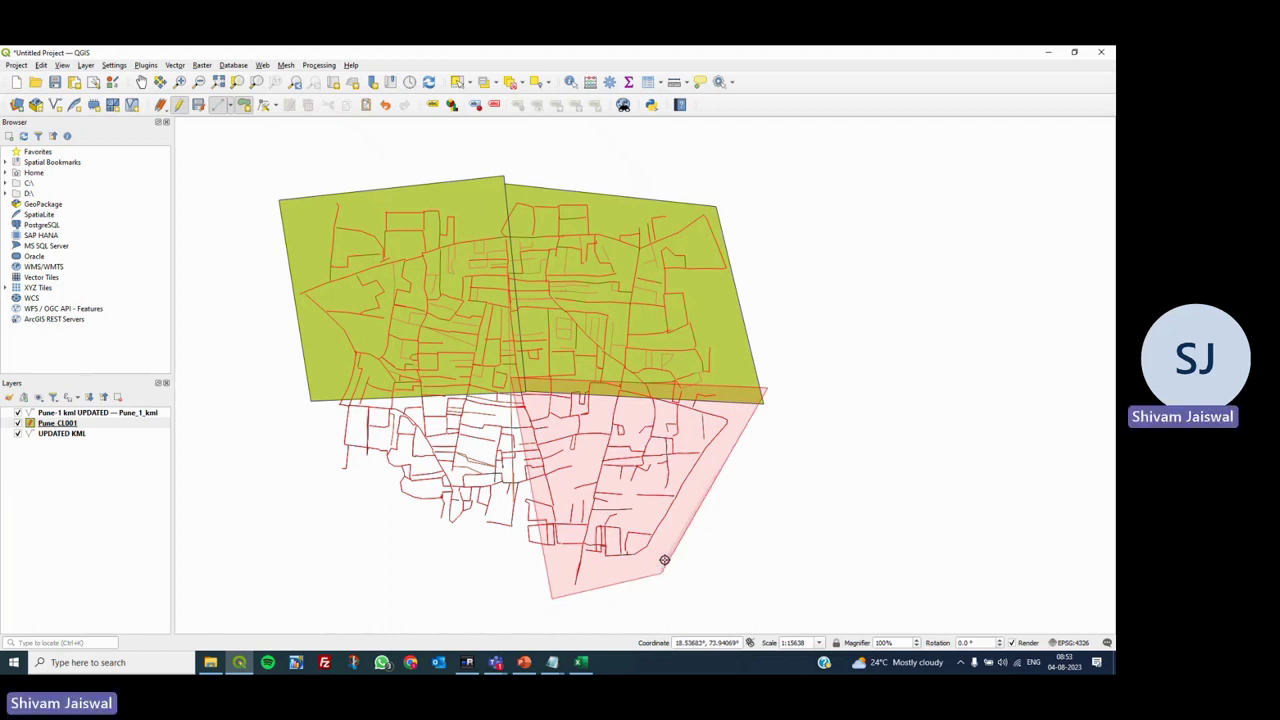
right_click(690, 519)
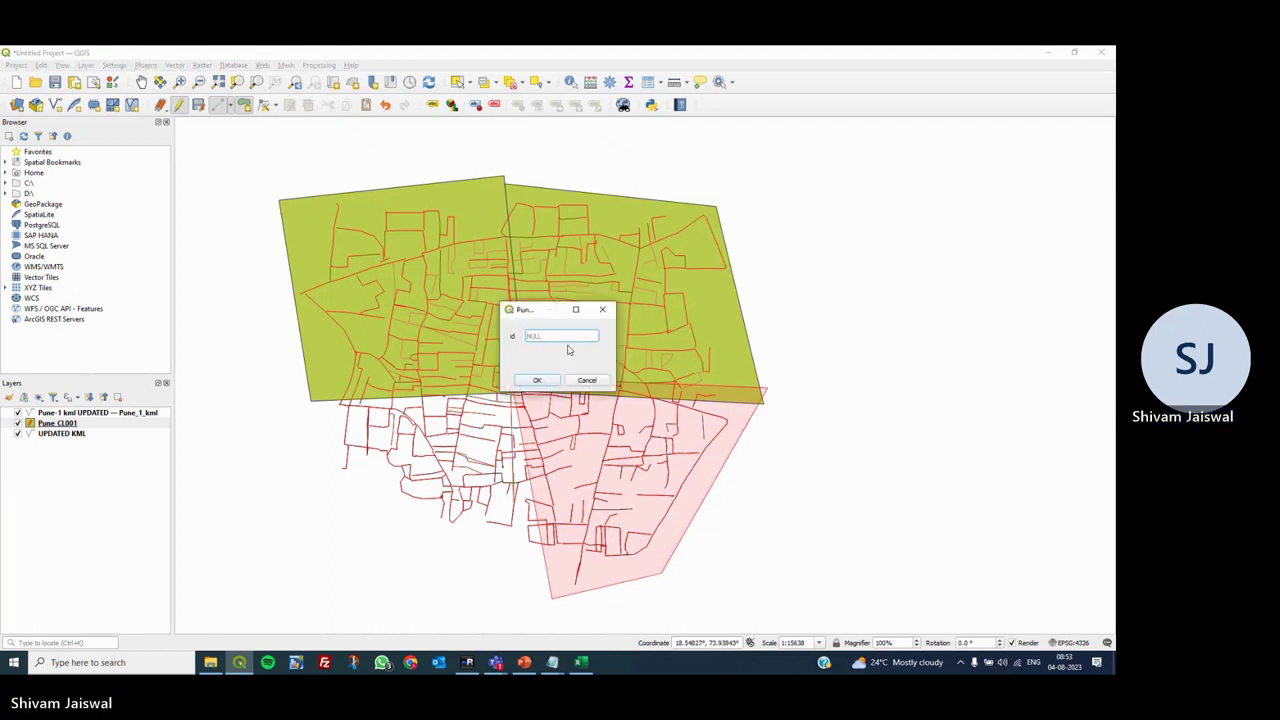
text(3)
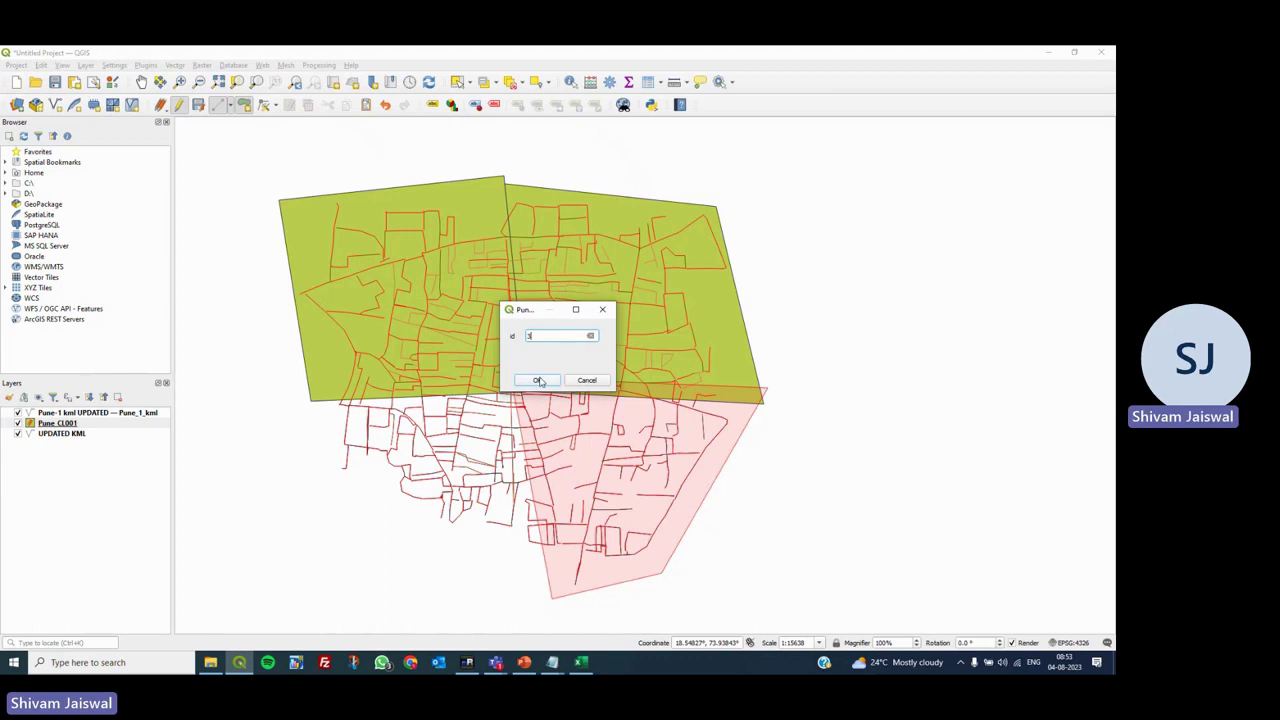
click(538, 381)
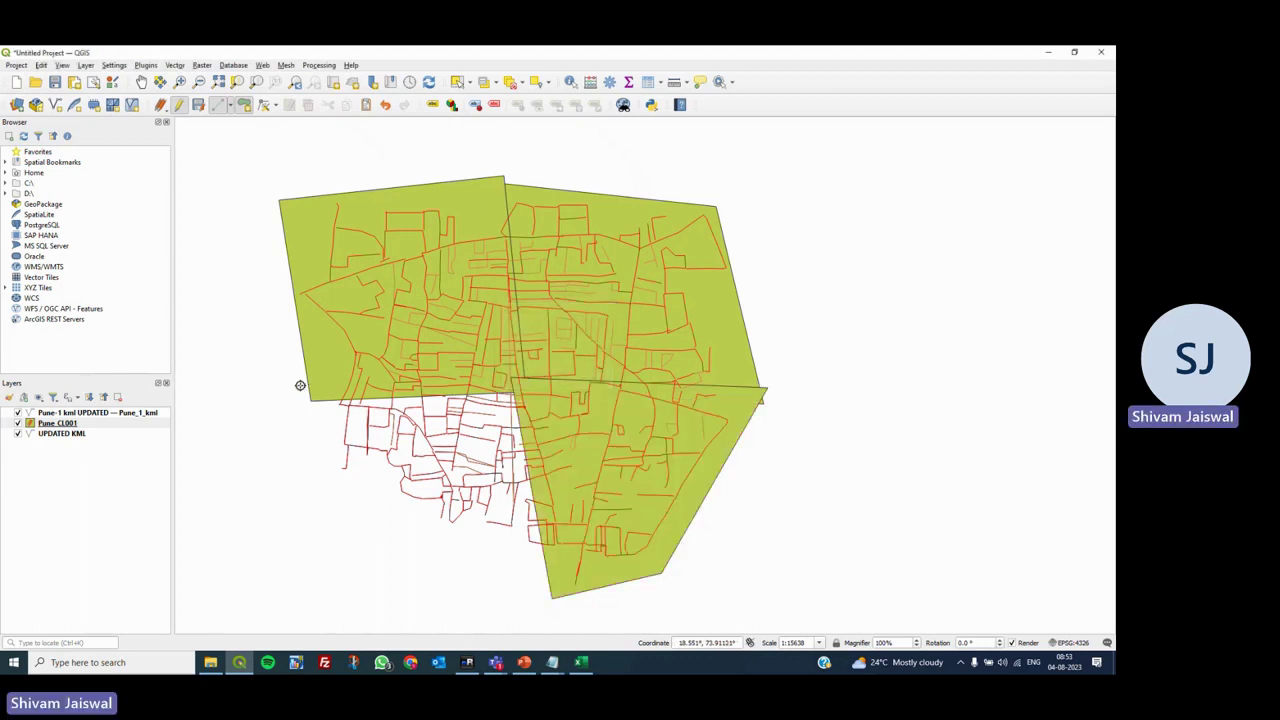
- Draw a fourth polygon over the remaining southwest quarter of the route network, overlapping its neighbours' edges, with id 4
click(514, 372)
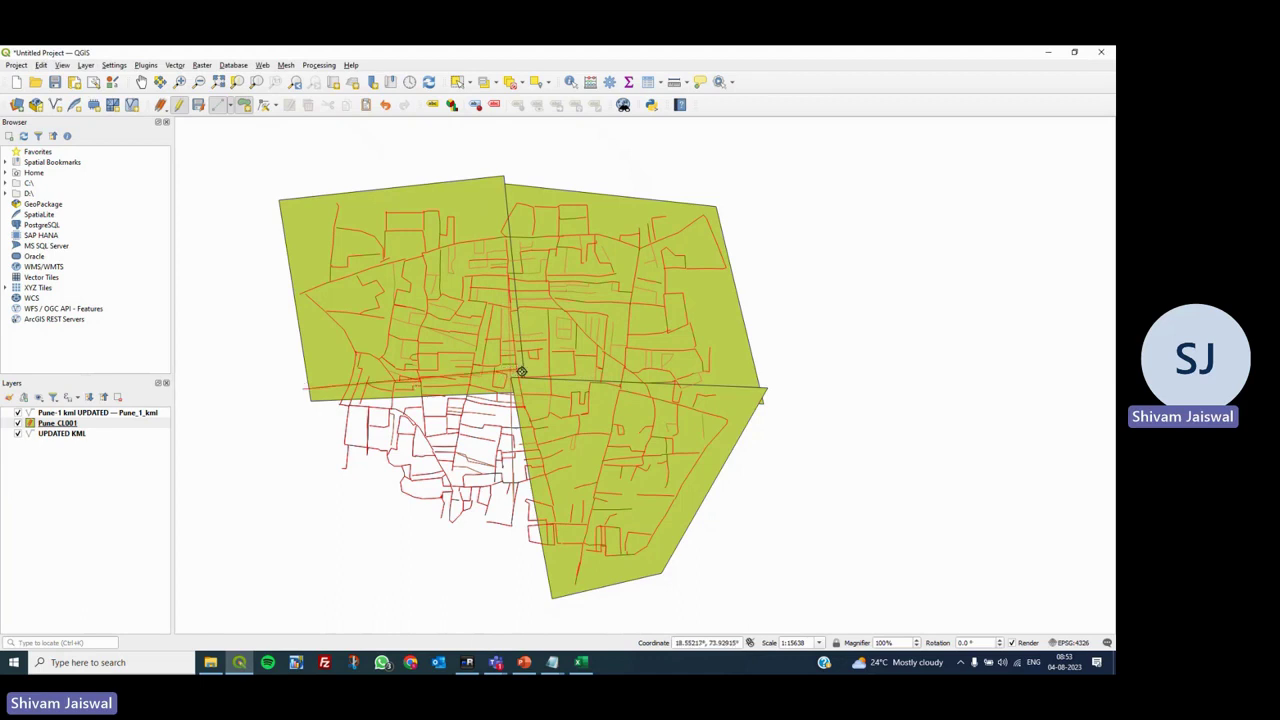
click(551, 591)
click(546, 557)
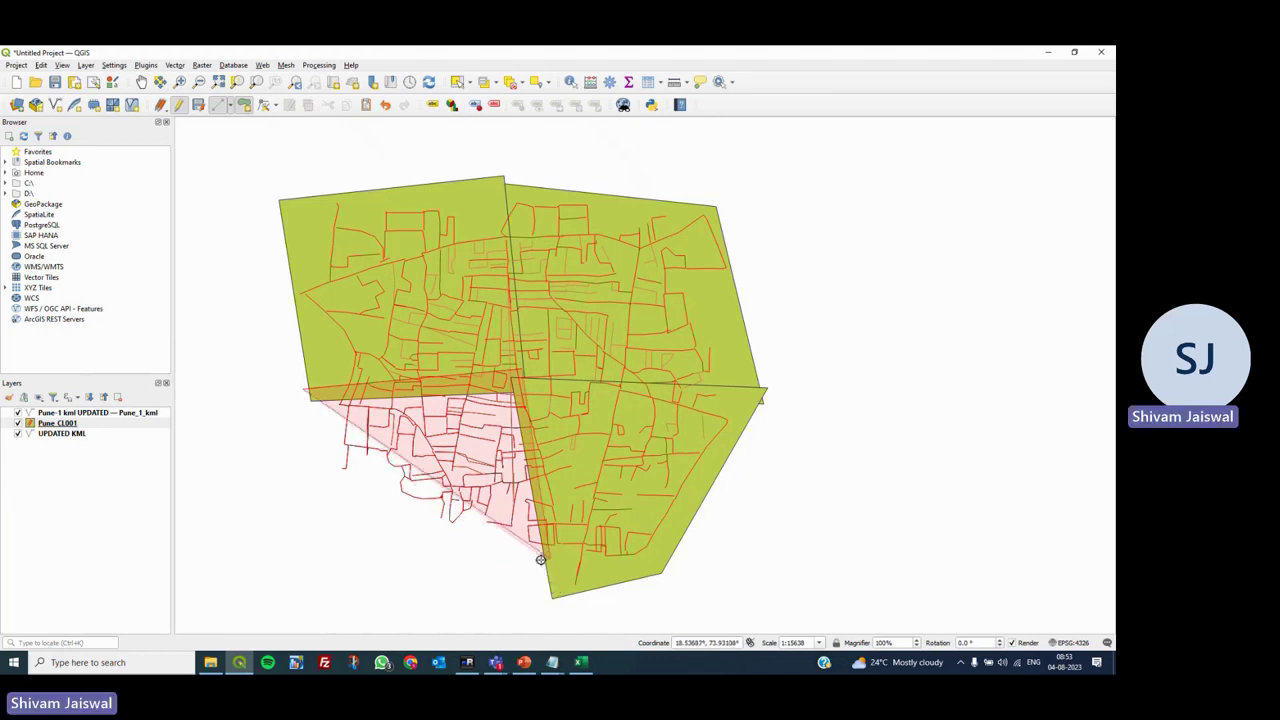
click(357, 509)
right_click(357, 509)
text(4)
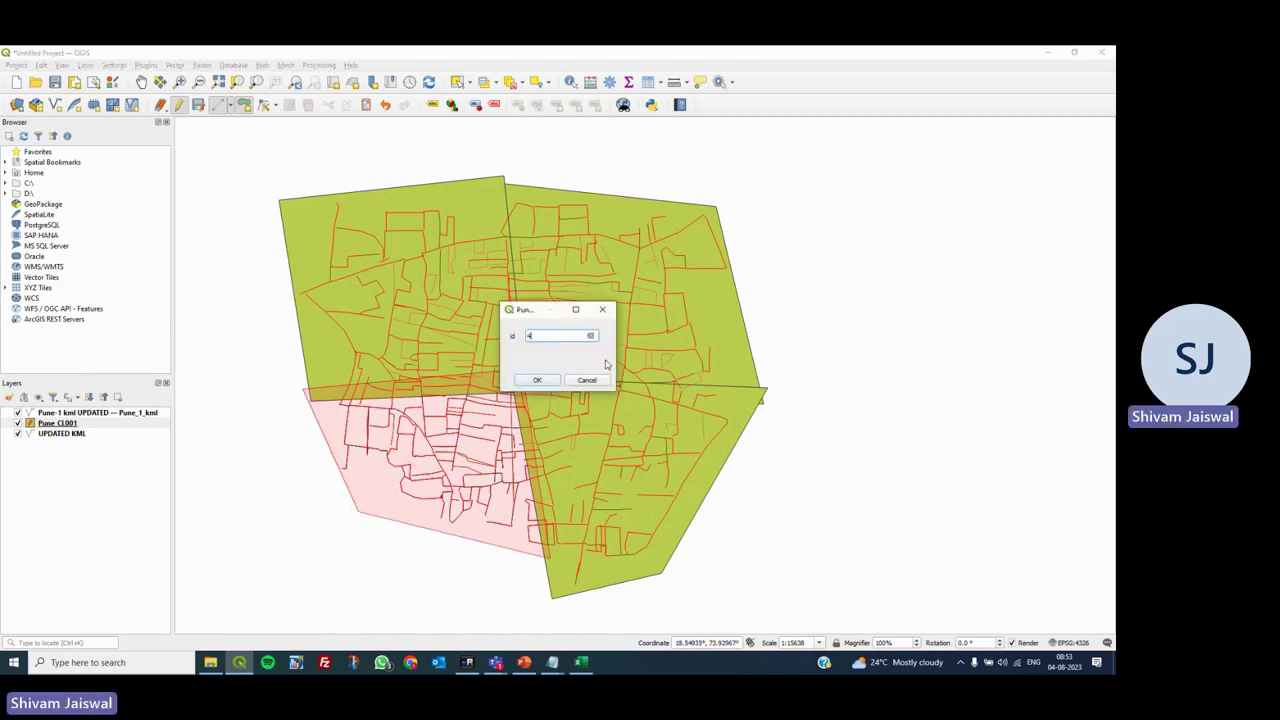
click(537, 380)
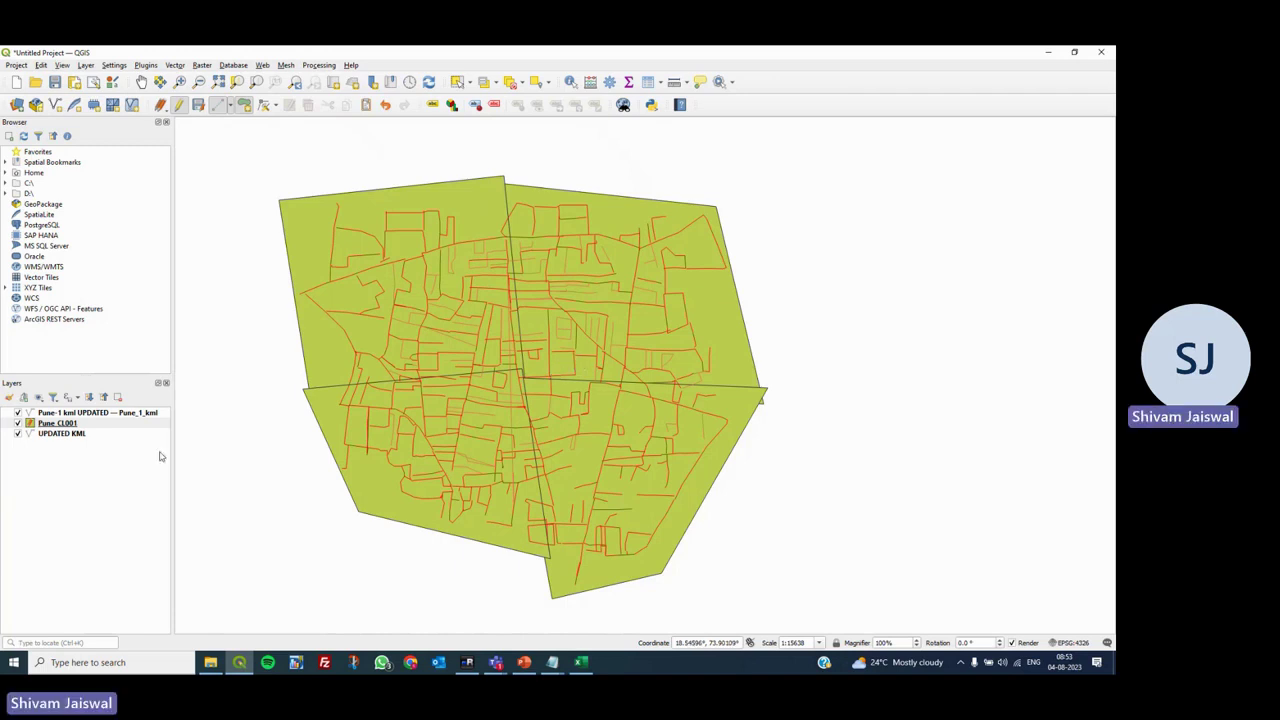
- Start exporting the Pune_CL001 layer's features in MapInfo TAB format with the file name Pune_CL001
right_click(55, 426)
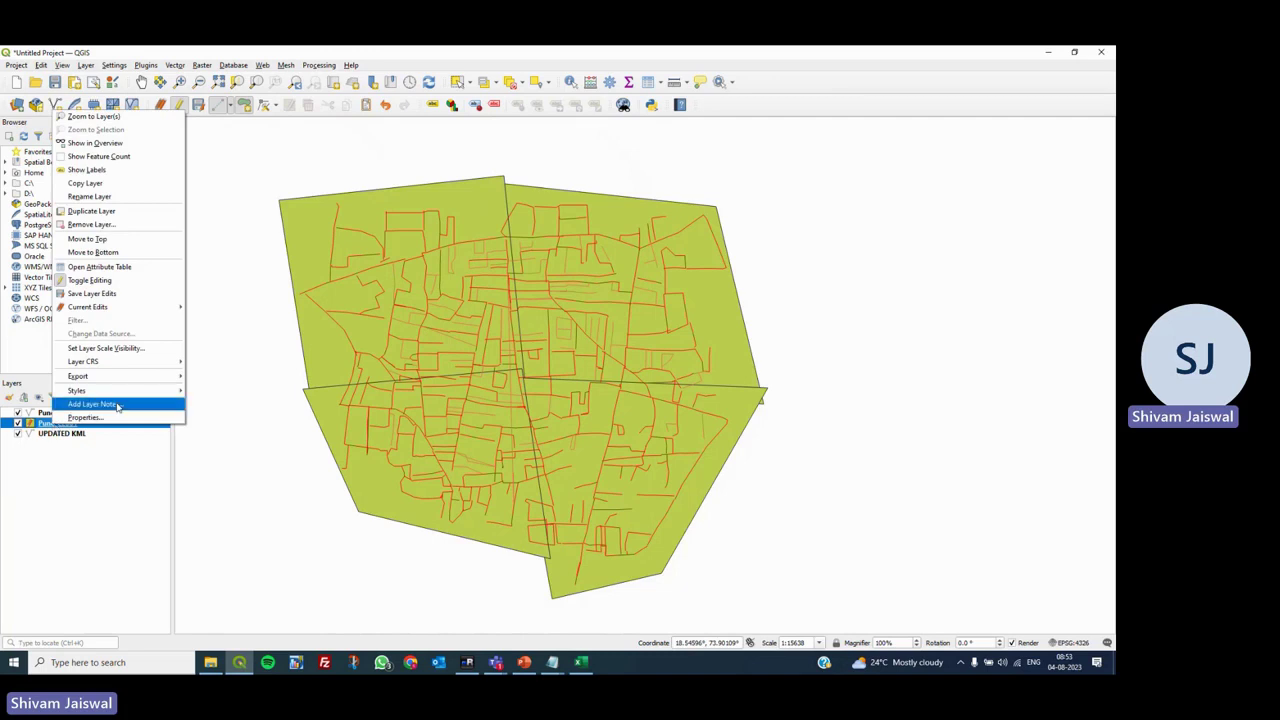
mouse_move(140, 378)
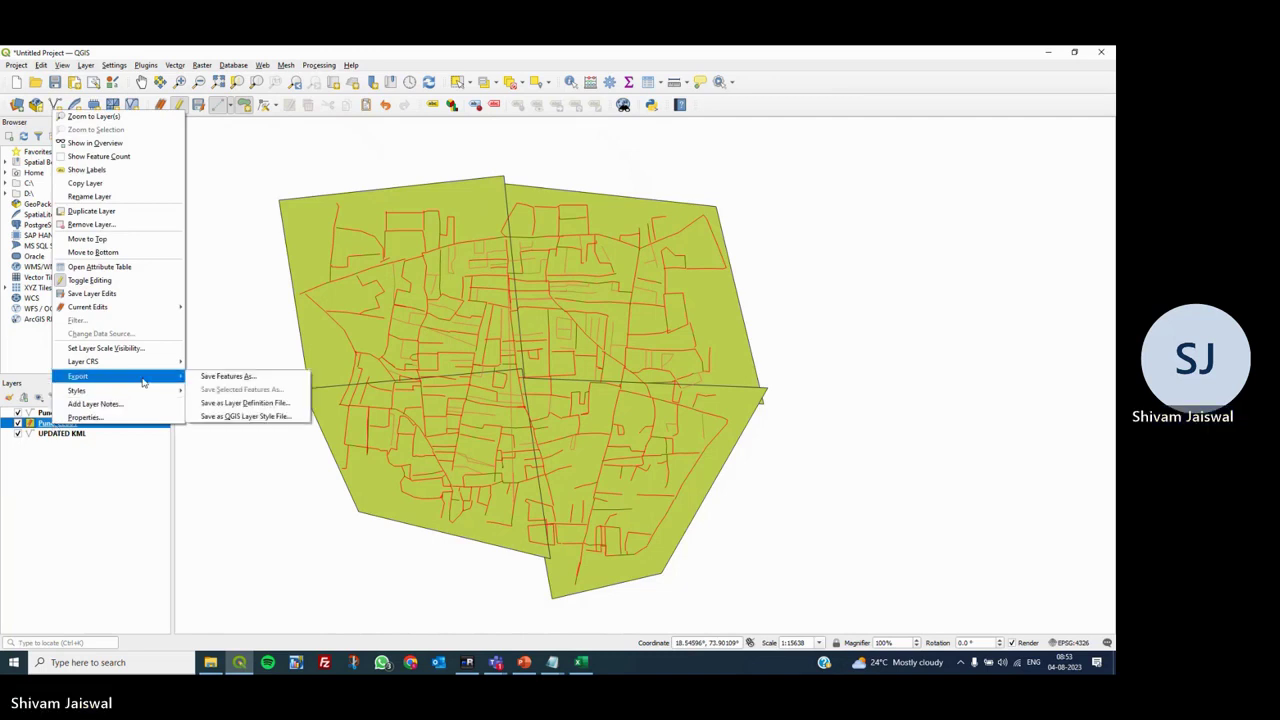
click(207, 379)
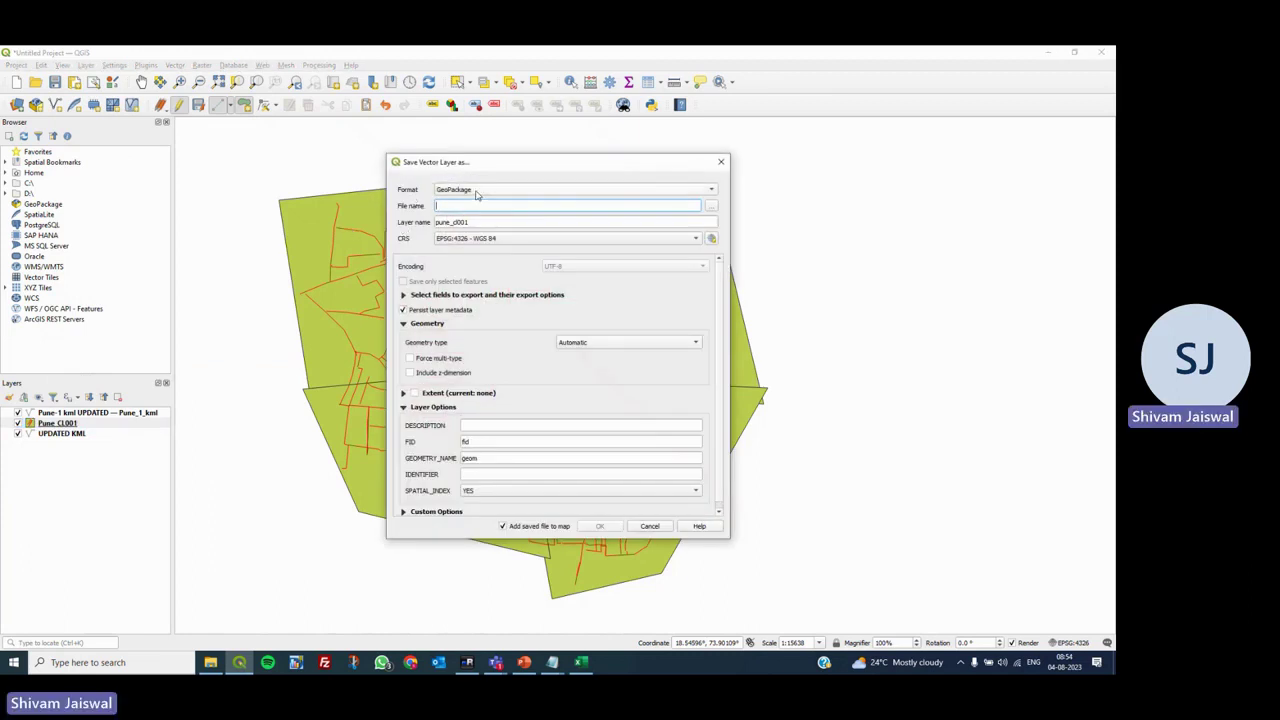
click(477, 192)
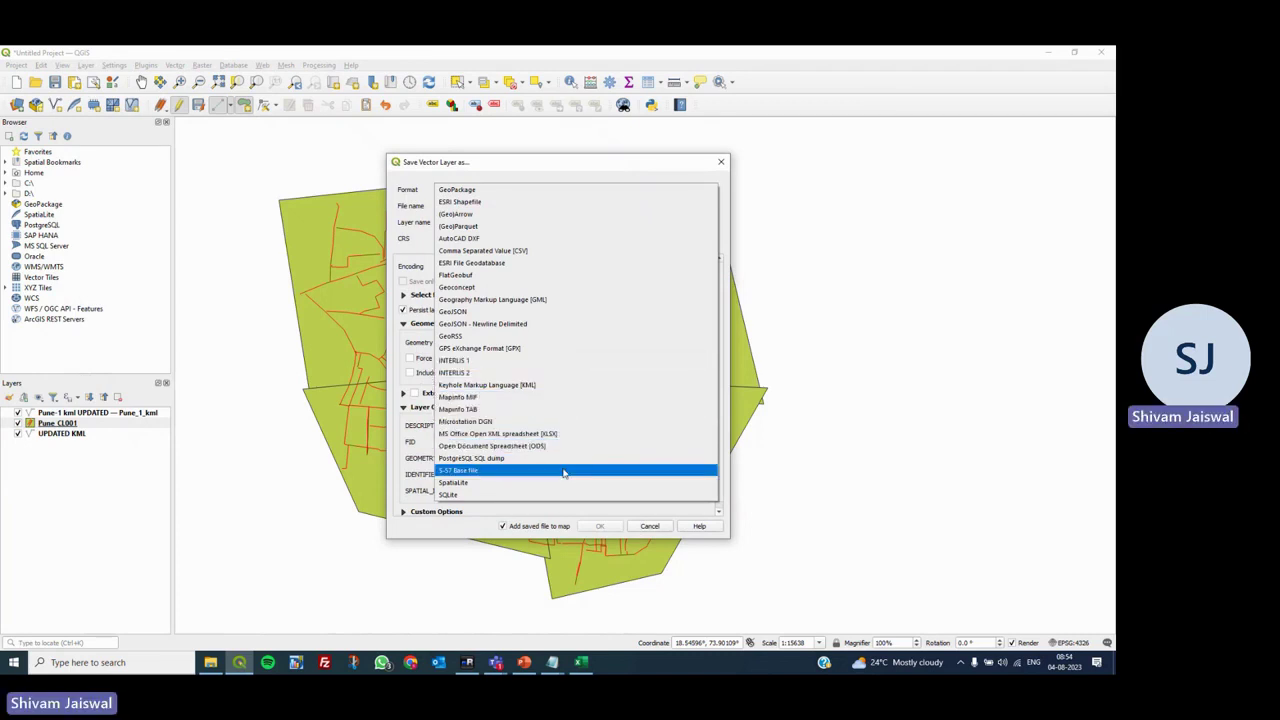
click(563, 415)
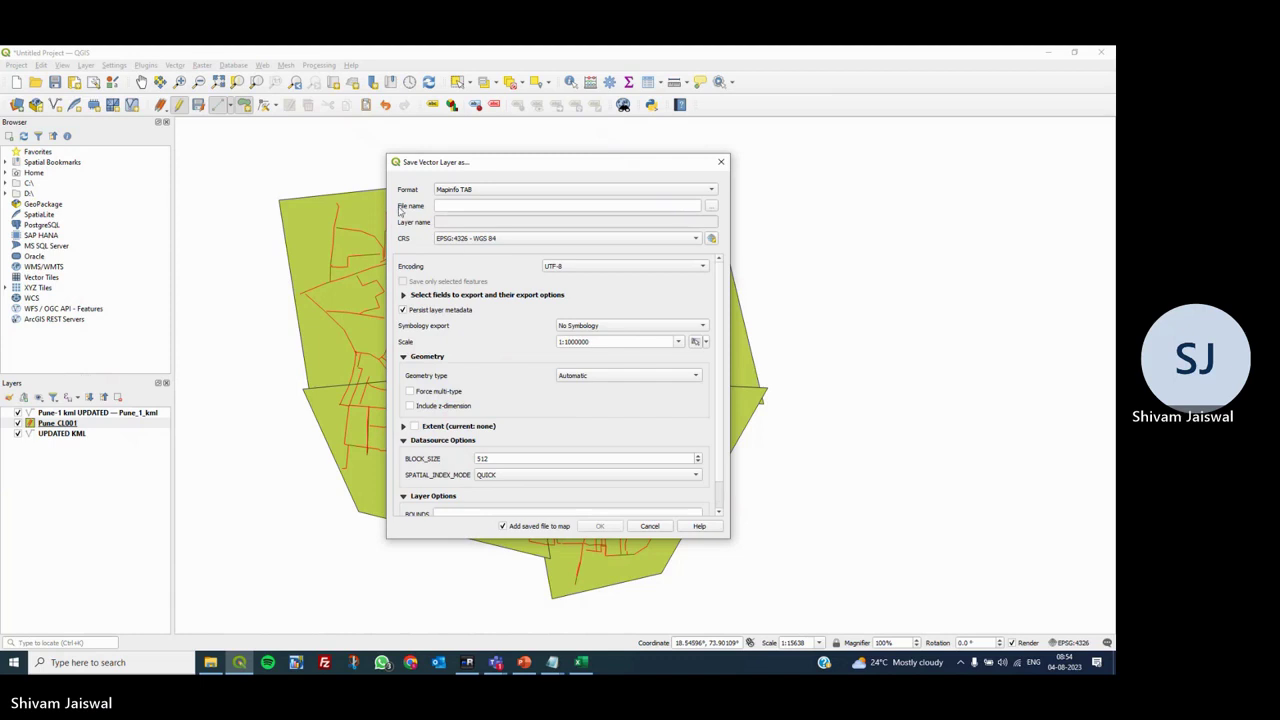
click(463, 207)
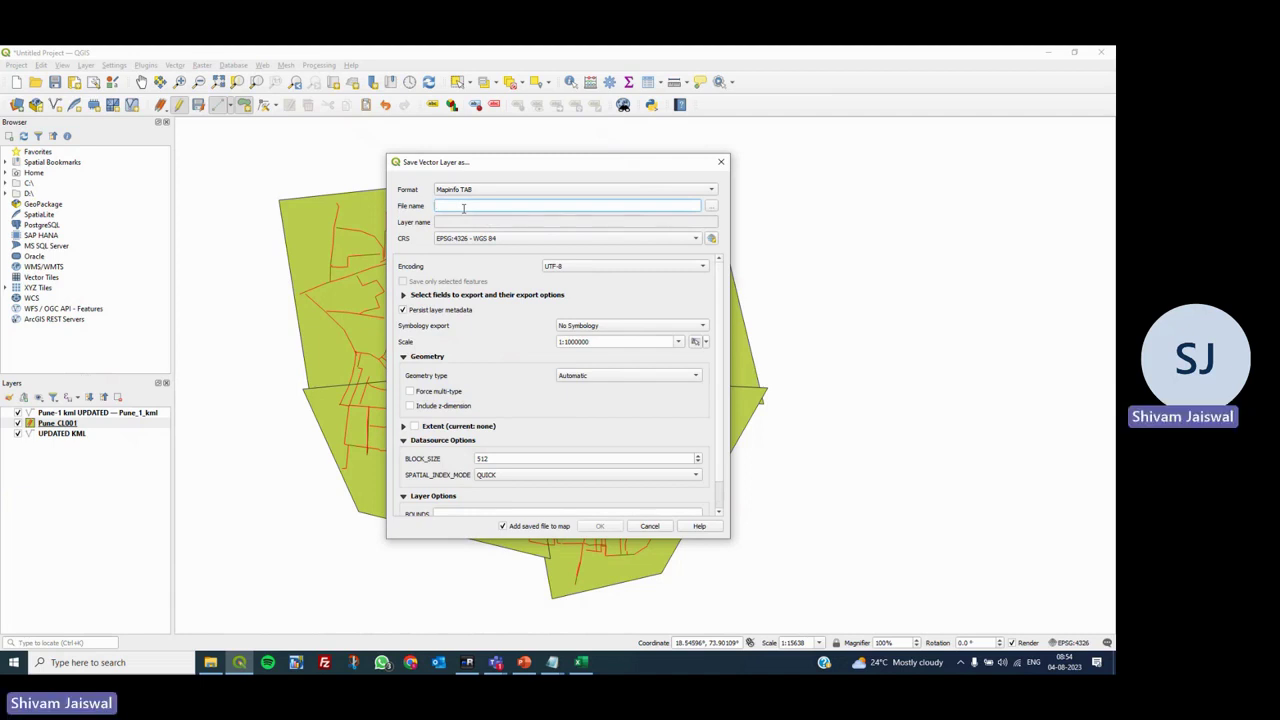
text(PuneCL001)
scroll(611, 449, down, 1)
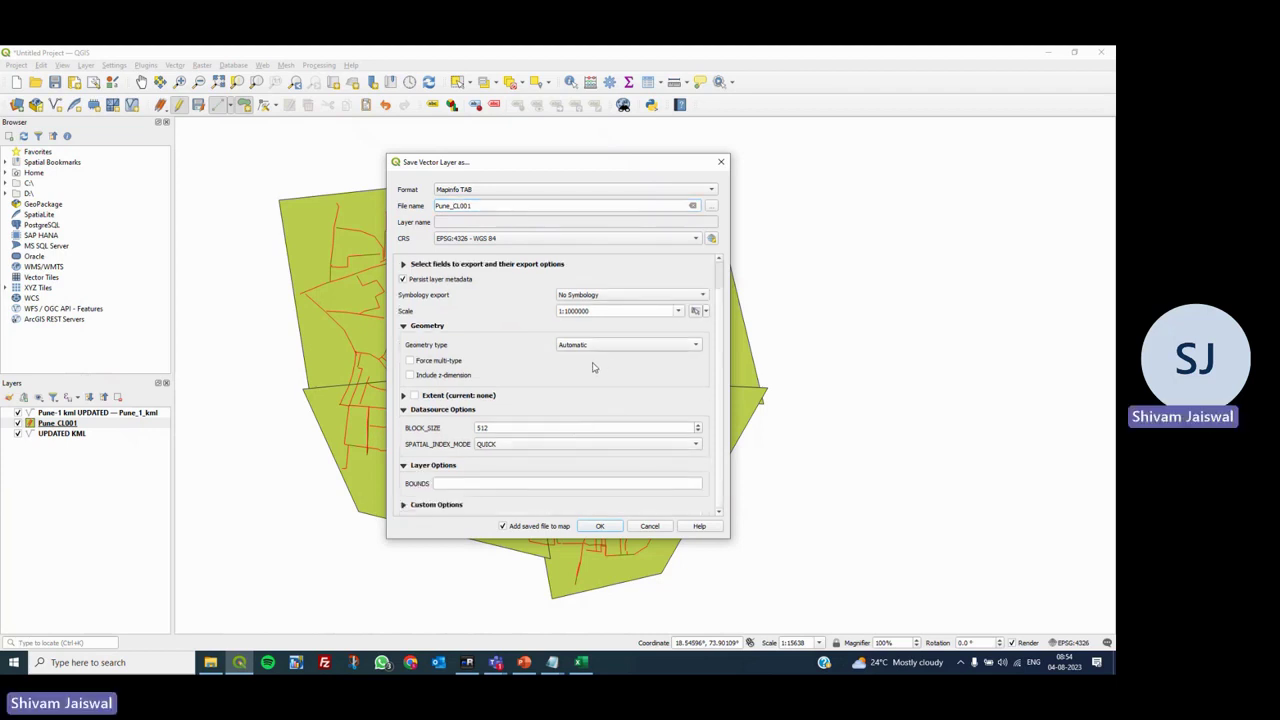
scroll(593, 366, up, 1)
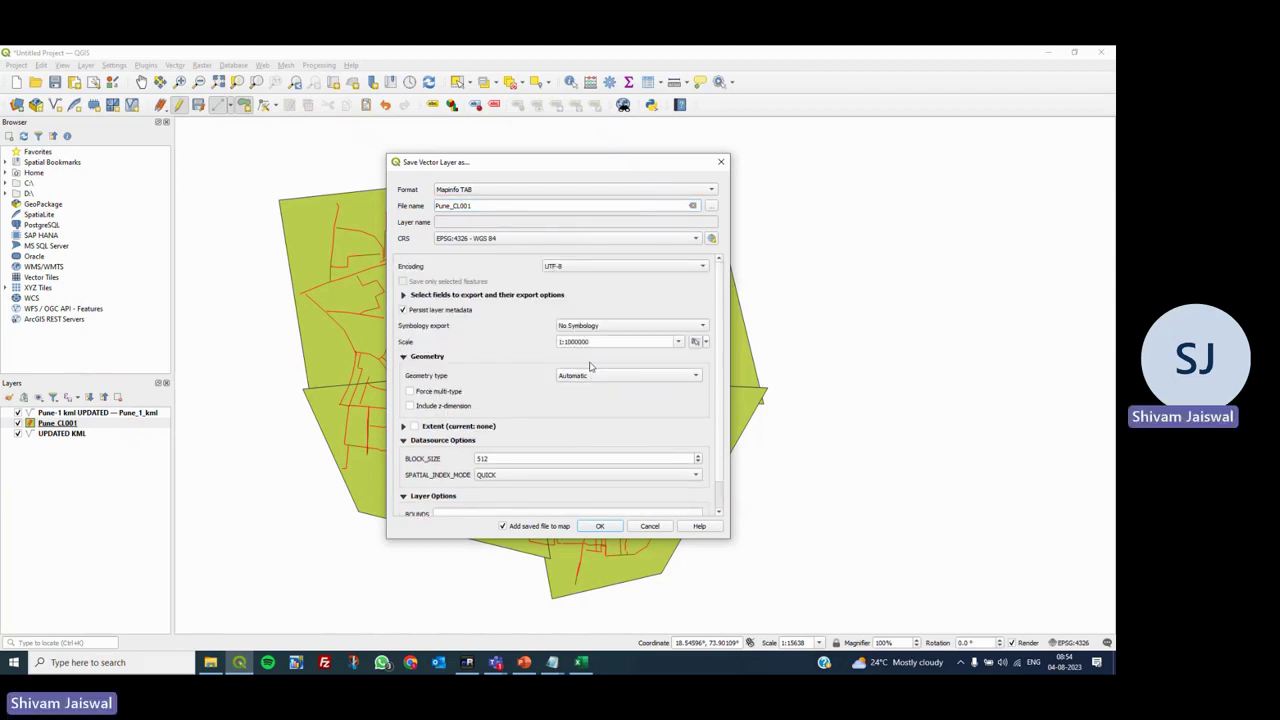
scroll(600, 365, down, 1)
scroll(600, 396, up, 1)
- Browse for the export location and create and open a new folder named CL001_Polygon inside the desktop's MAH folder
click(711, 205)
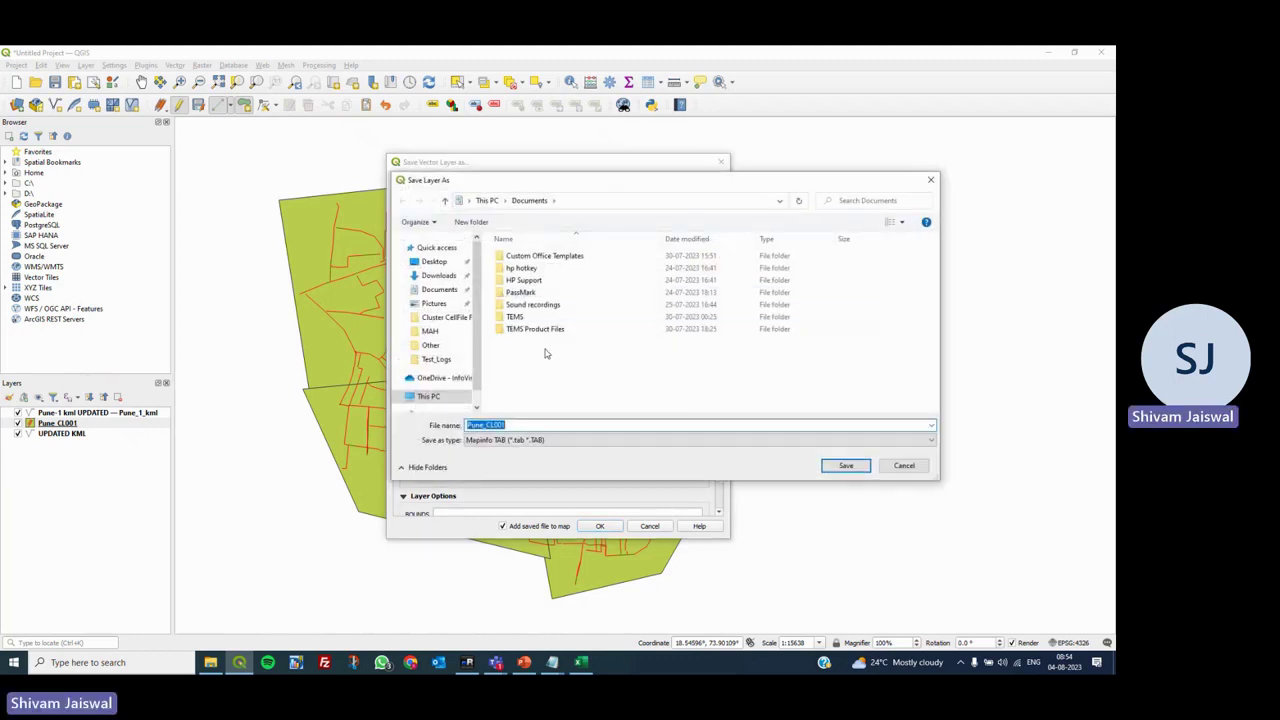
click(440, 263)
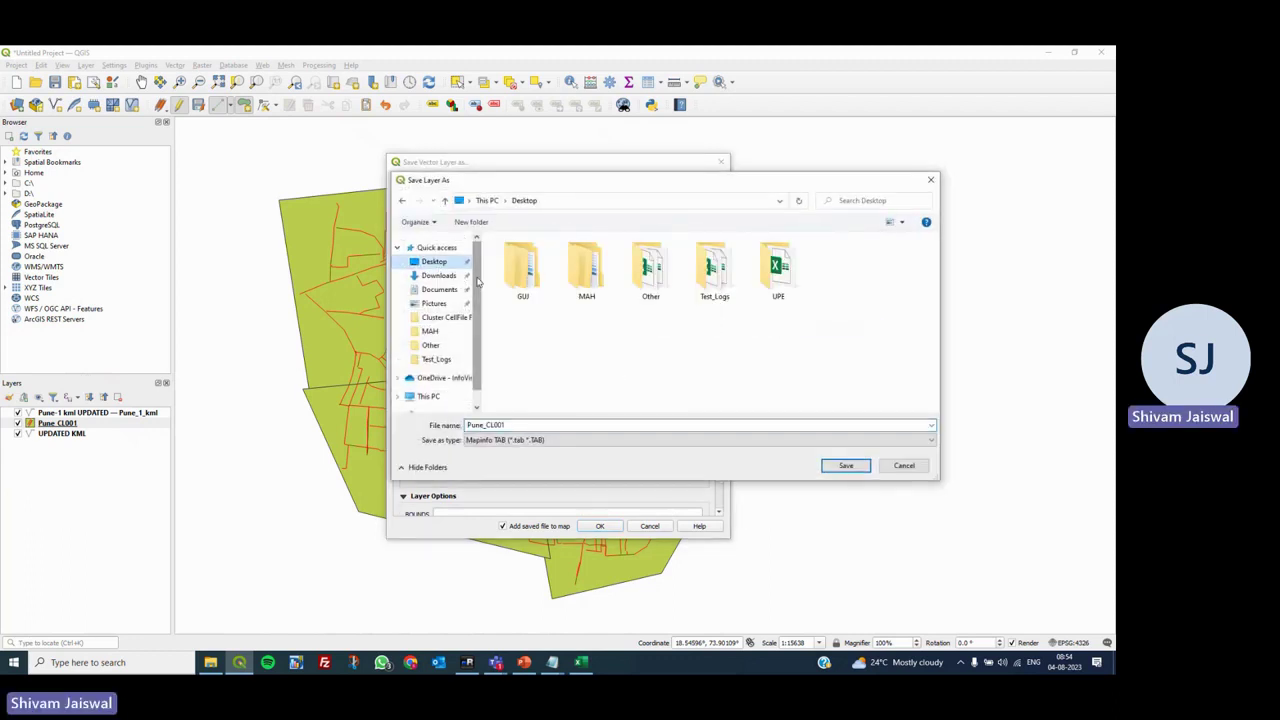
double_click(590, 283)
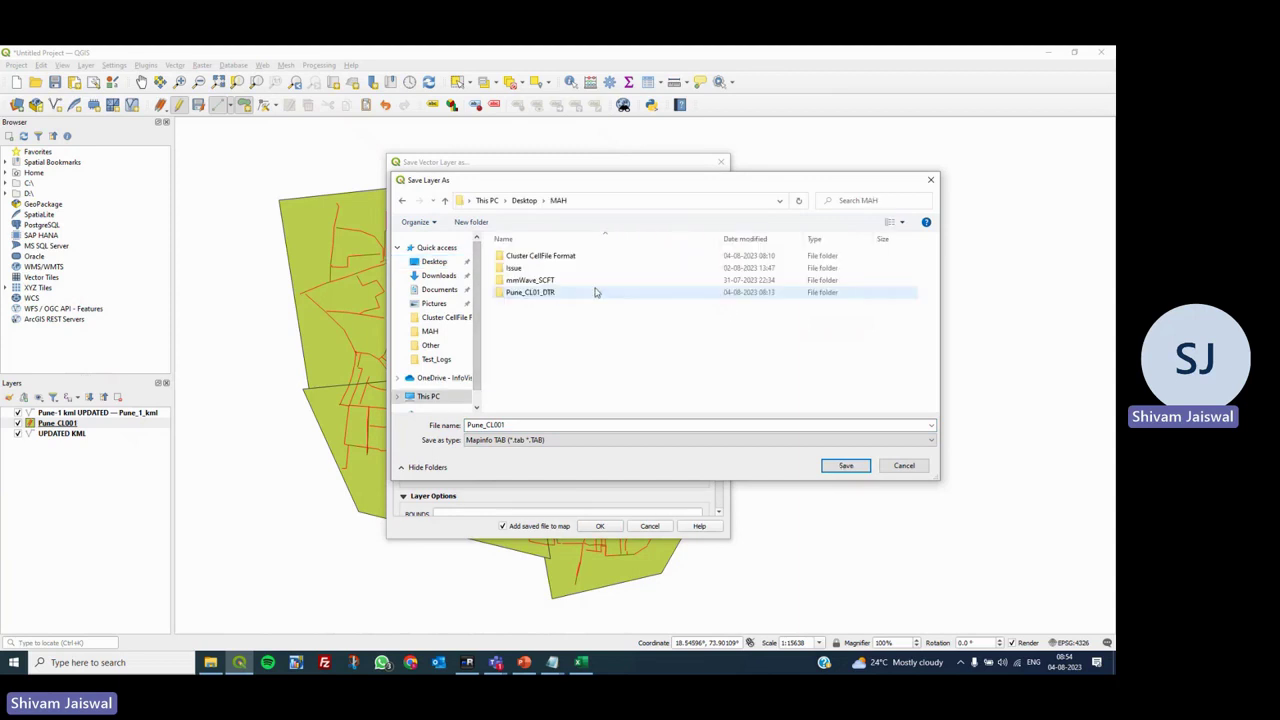
key(ctrl+shift+n)
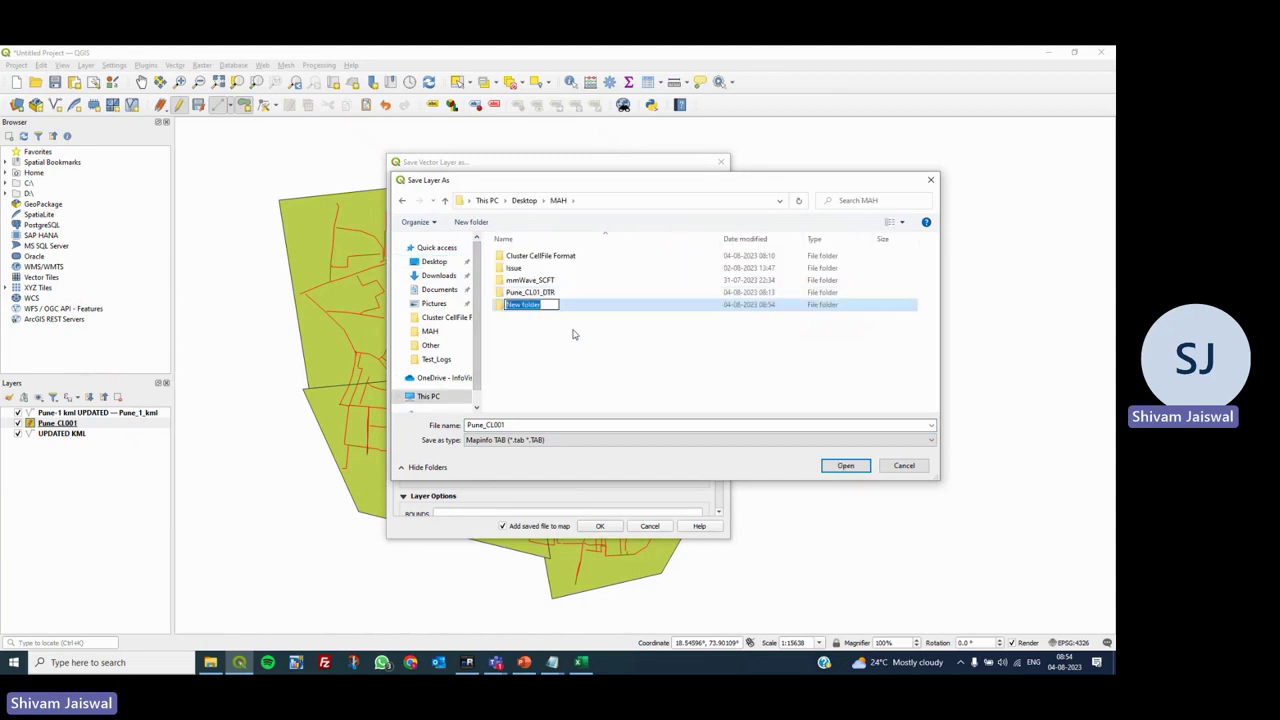
text(CL)
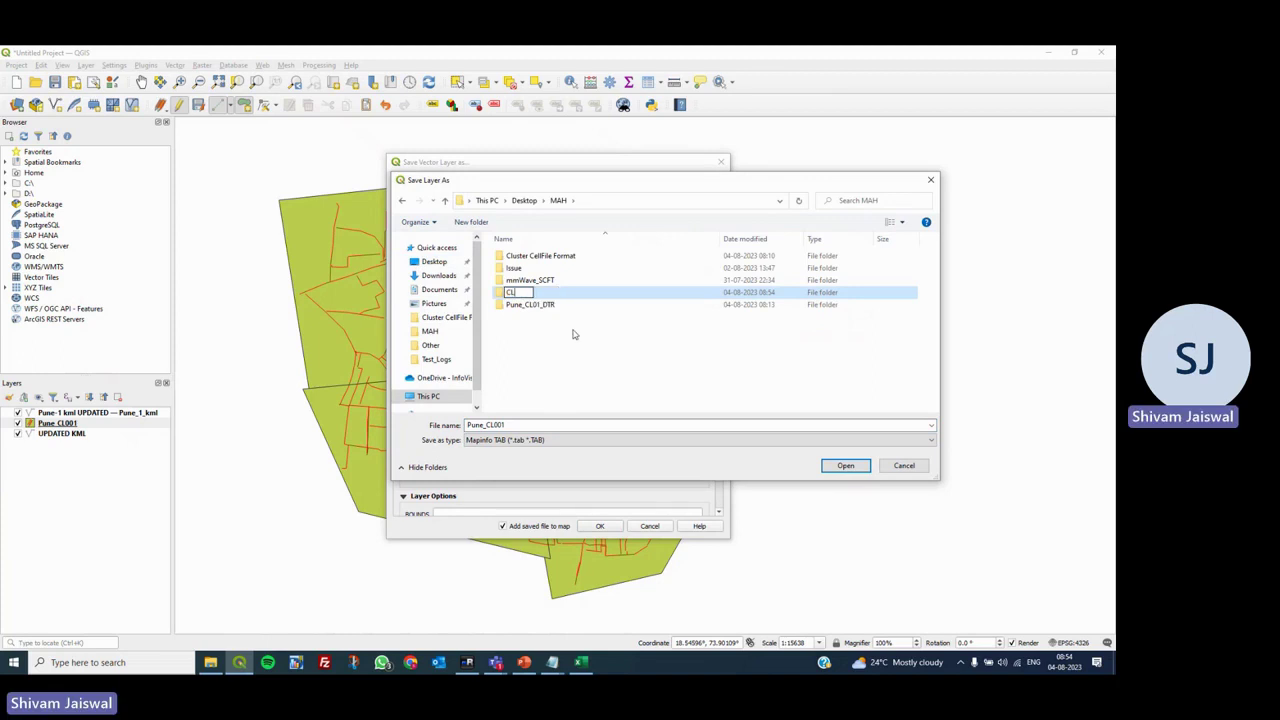
text(001_Po)
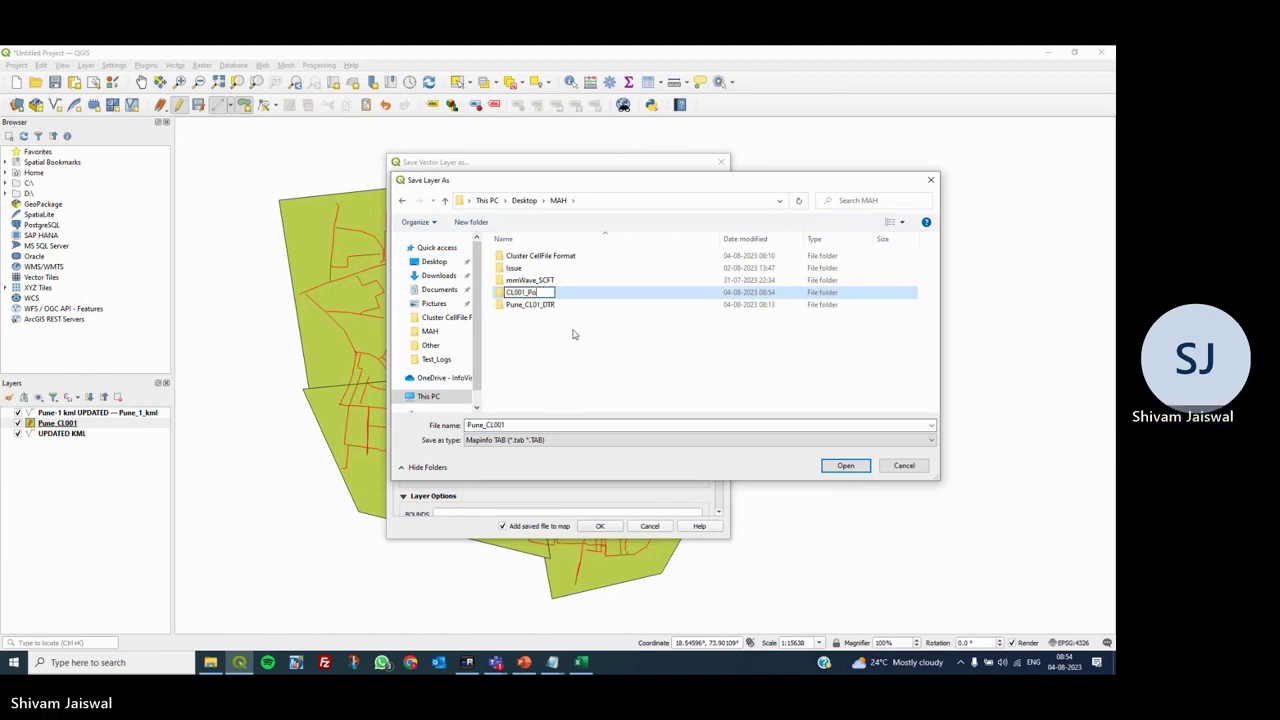
text(lygon)
key(Return)
key(Return)
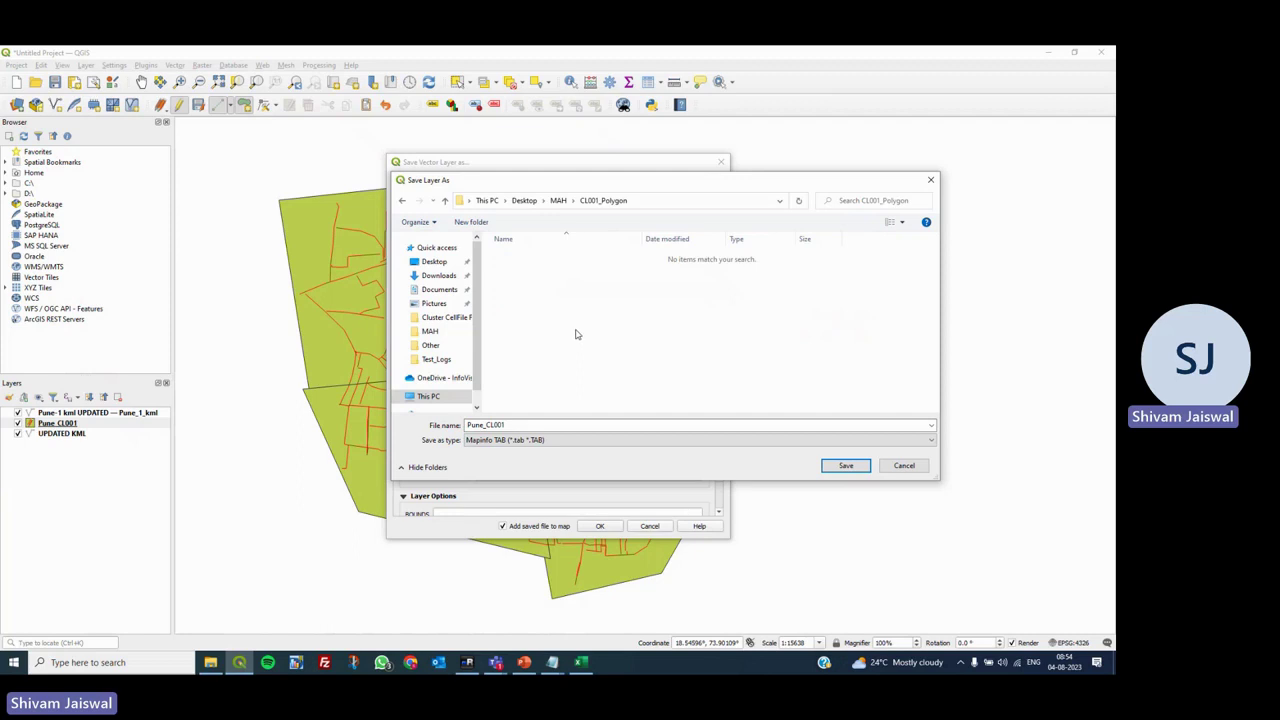
- Save Pune_CL001 as a TAB file in the CL001_Polygon folder and add the exported polygon layer to the map
click(840, 472)
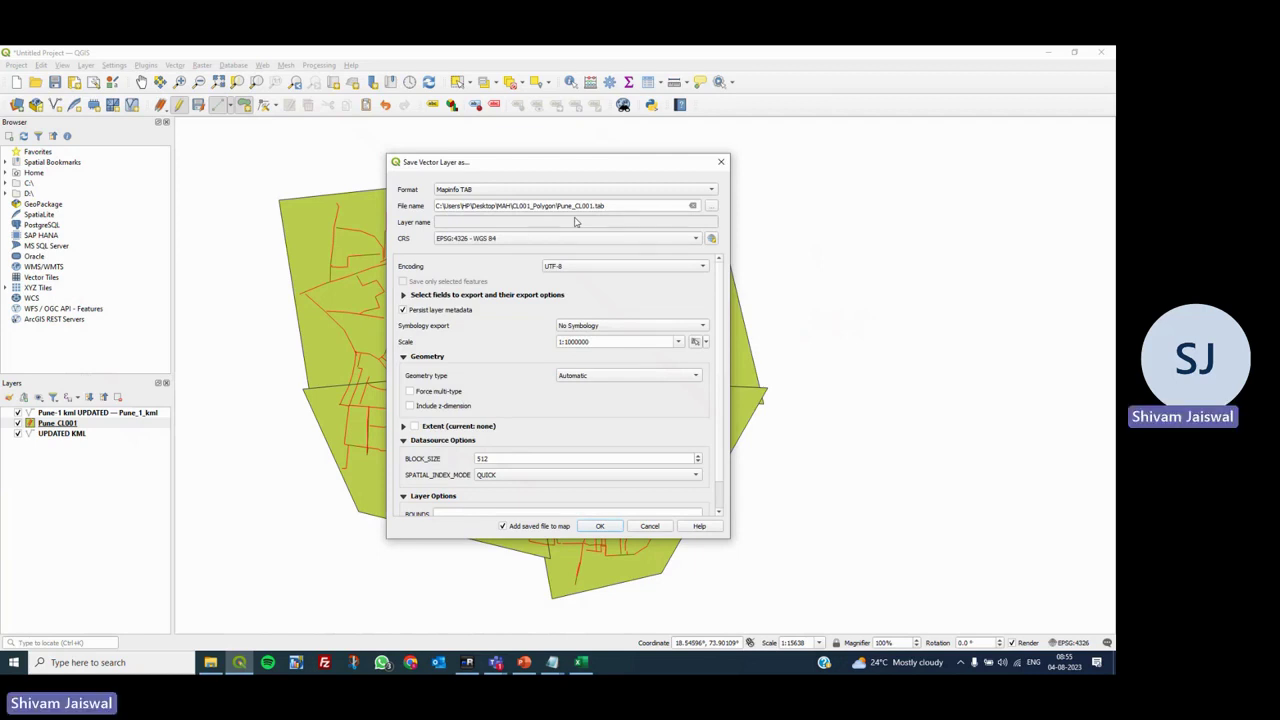
click(601, 526)
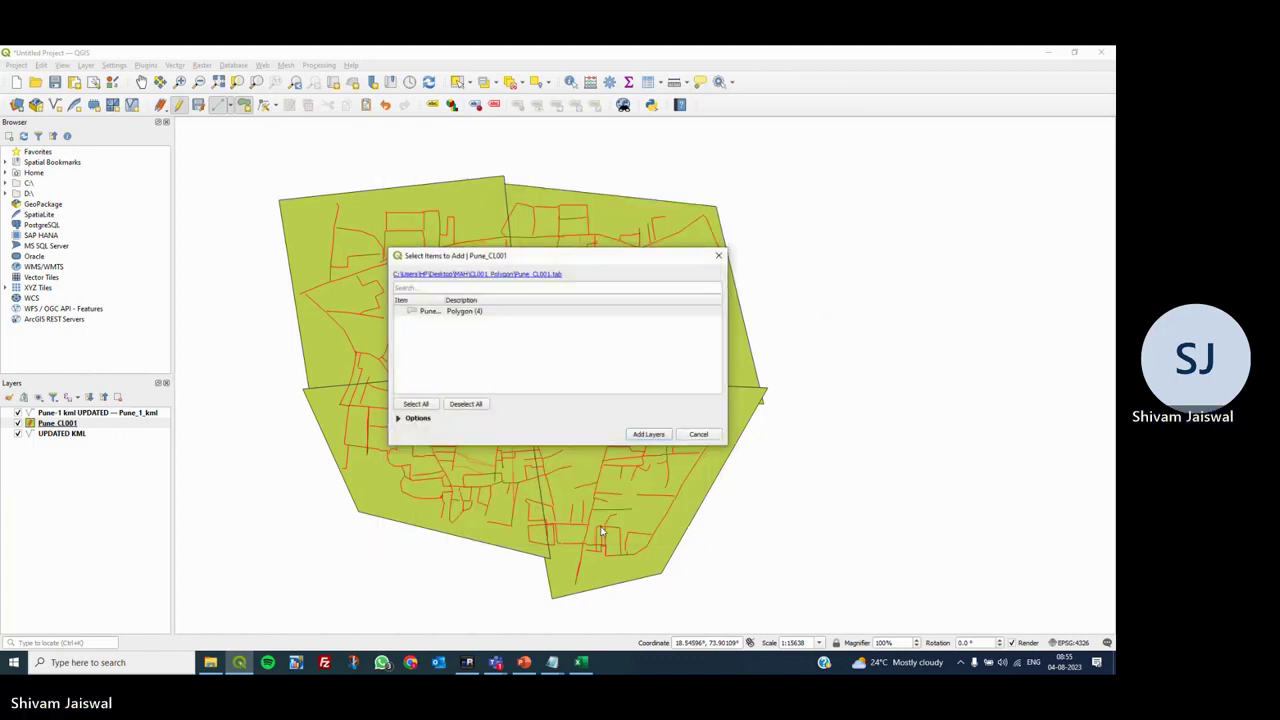
click(646, 434)
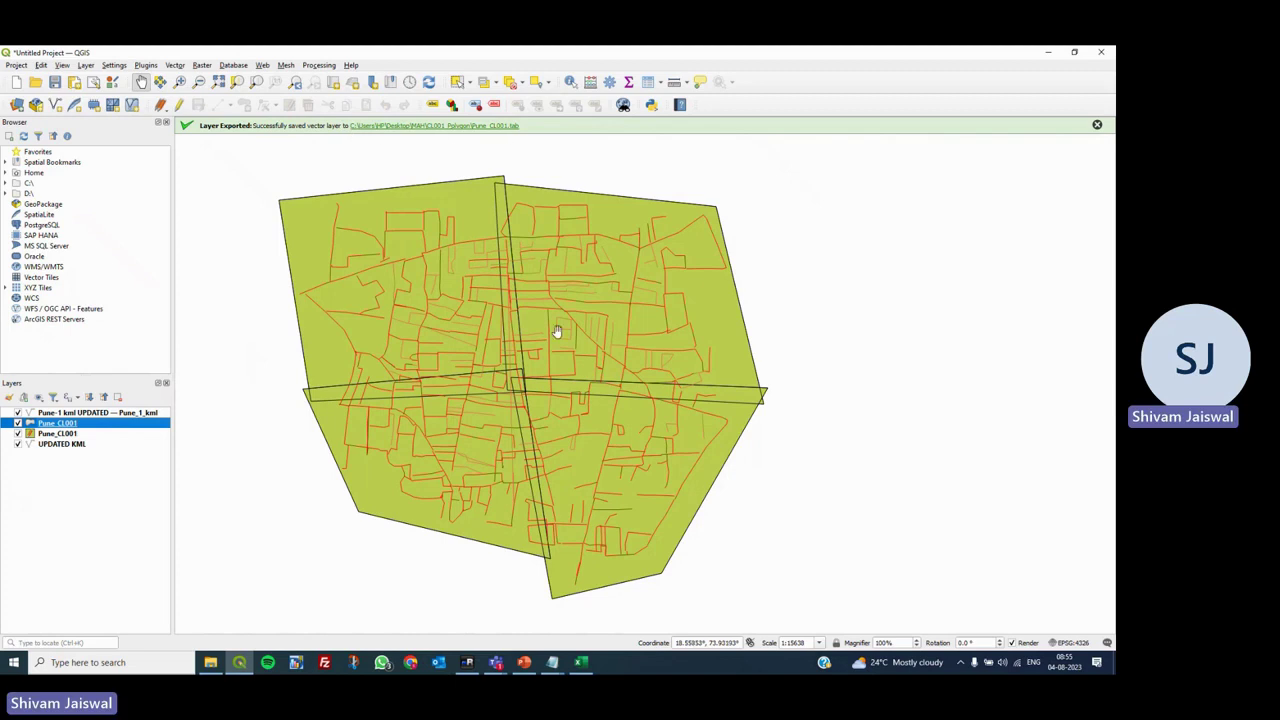
- Switch to File Explorer, open MAH's CL001_Polygon folder and examine the exported Pune_CL001 files
click(210, 662)
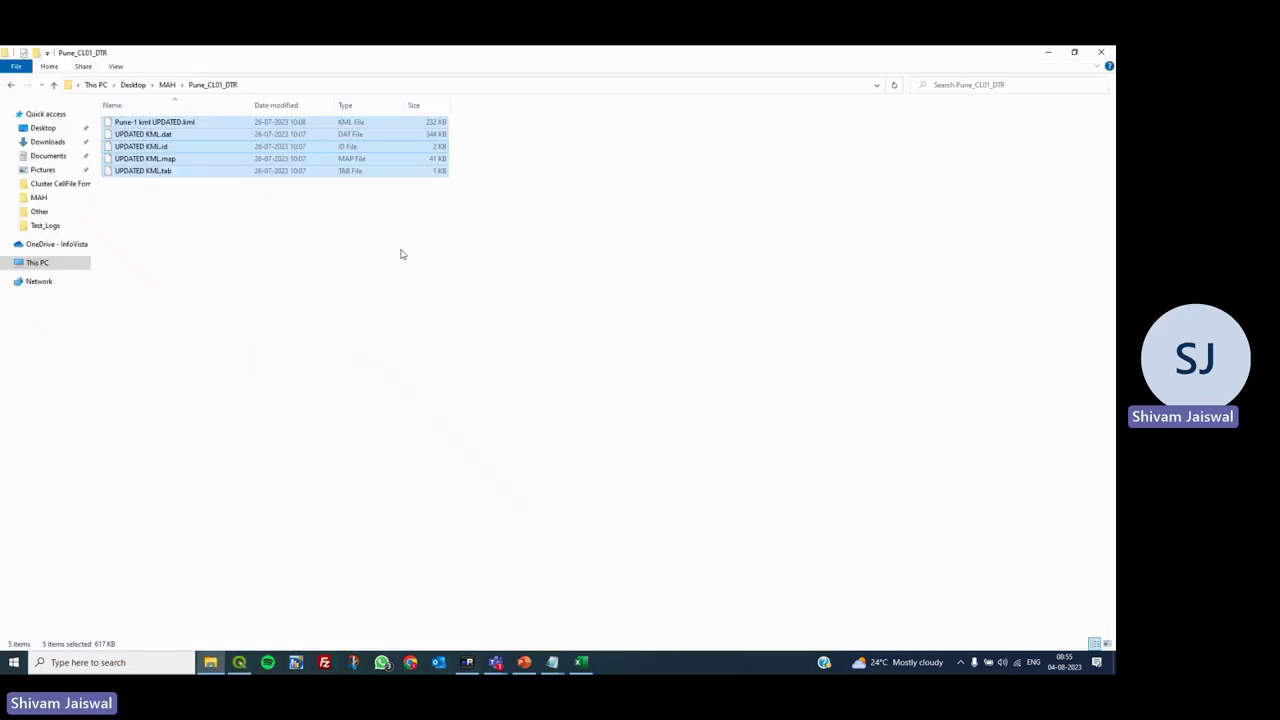
click(167, 84)
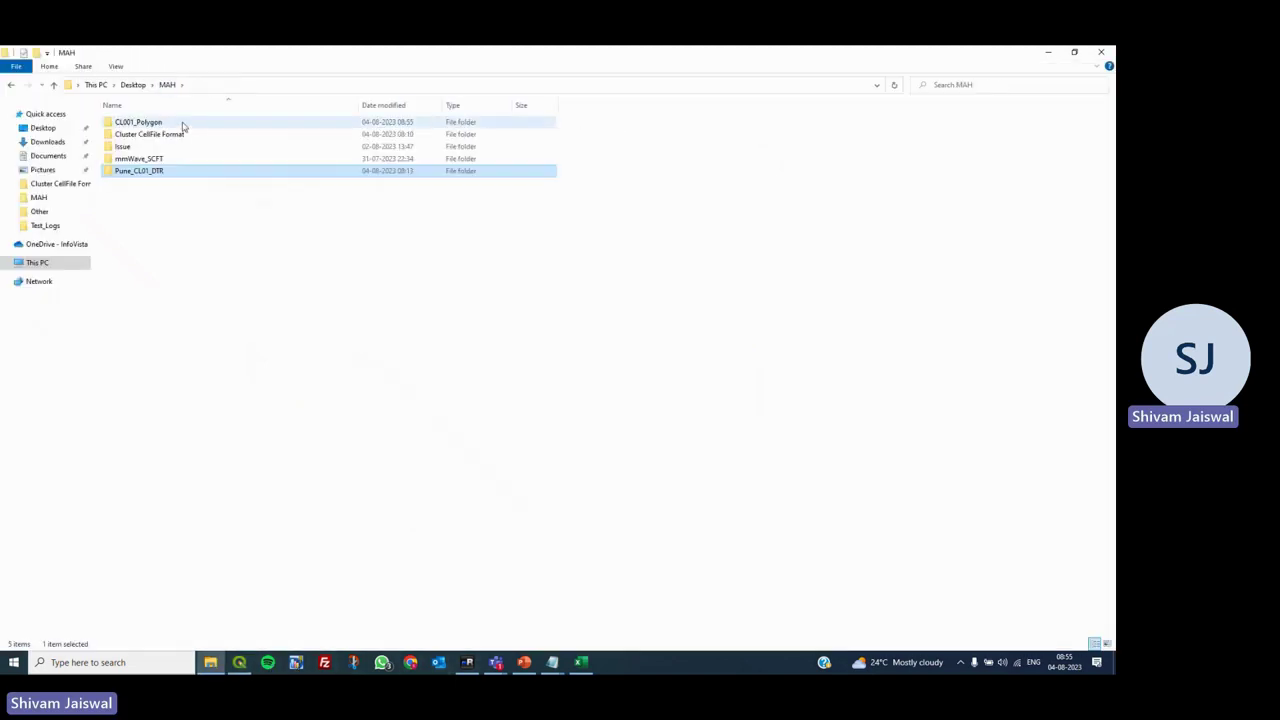
double_click(177, 123)
drag(213, 190, 228, 135)
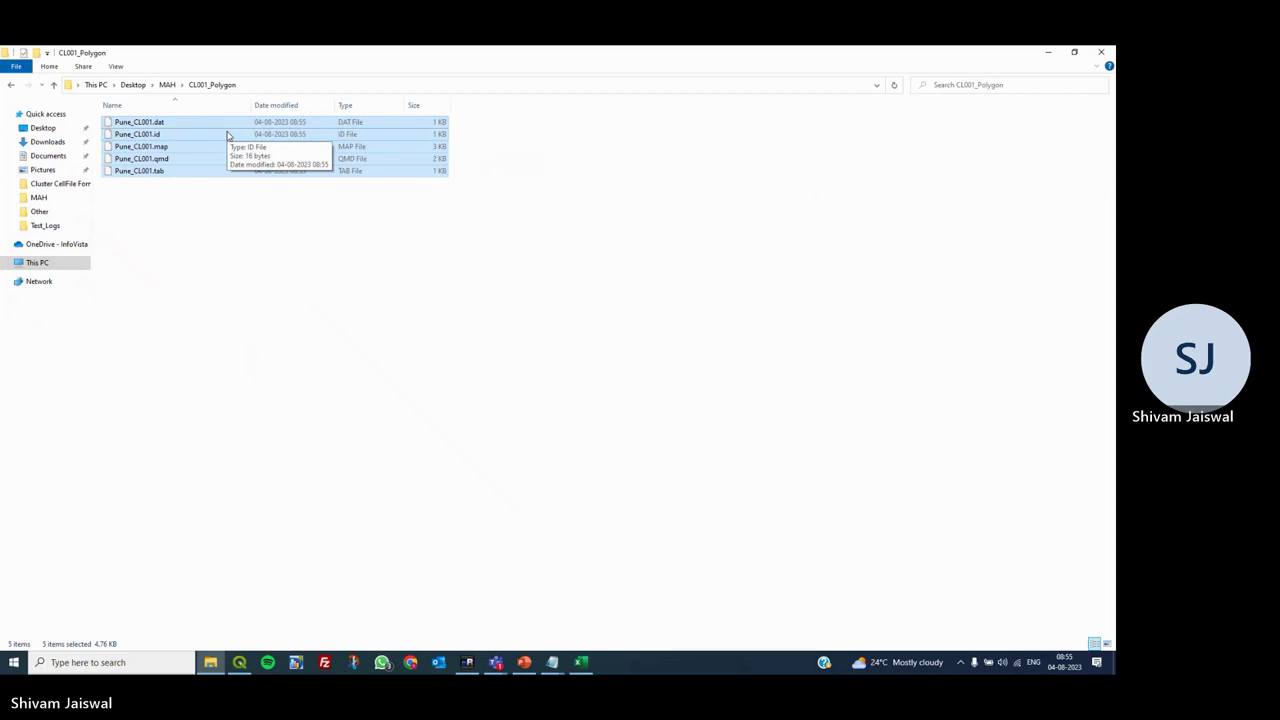
drag(242, 264, 268, 103)
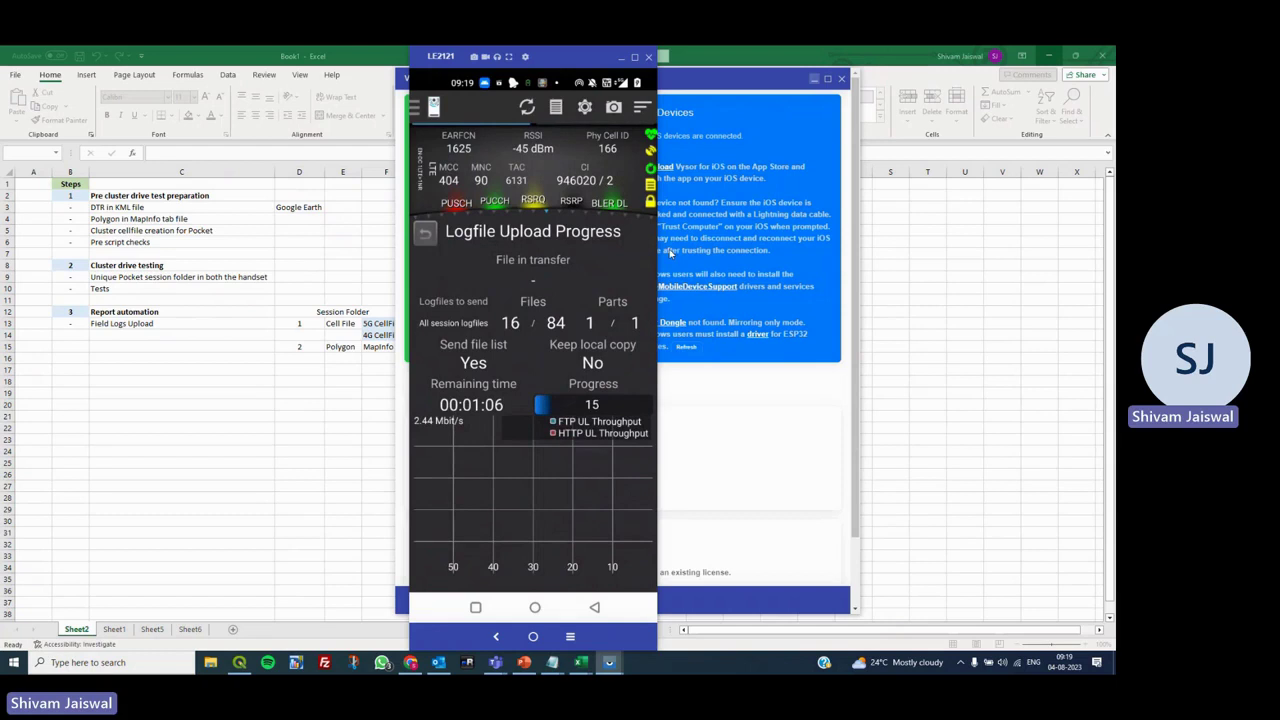
- Switch to the Excel workbook and review the session folder's cell file and polygon rows under Report automation
key(alt+Tab)
drag(306, 310, 430, 336)
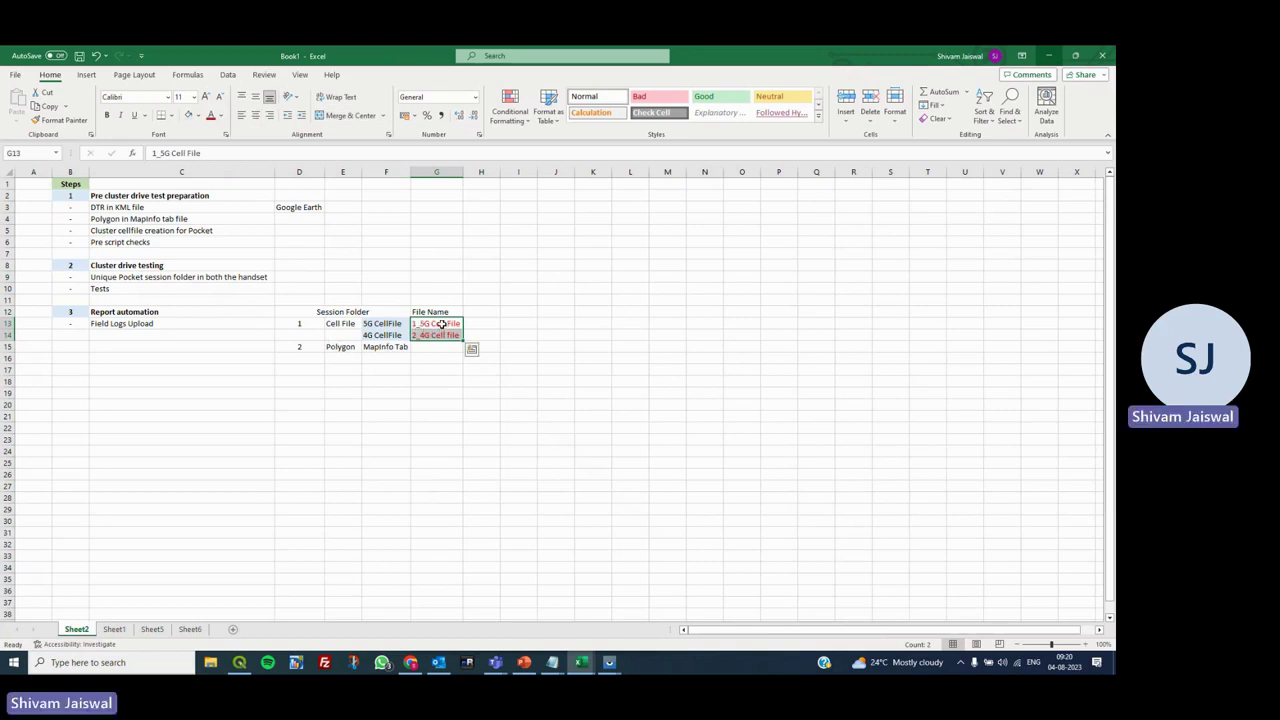
drag(302, 314, 425, 335)
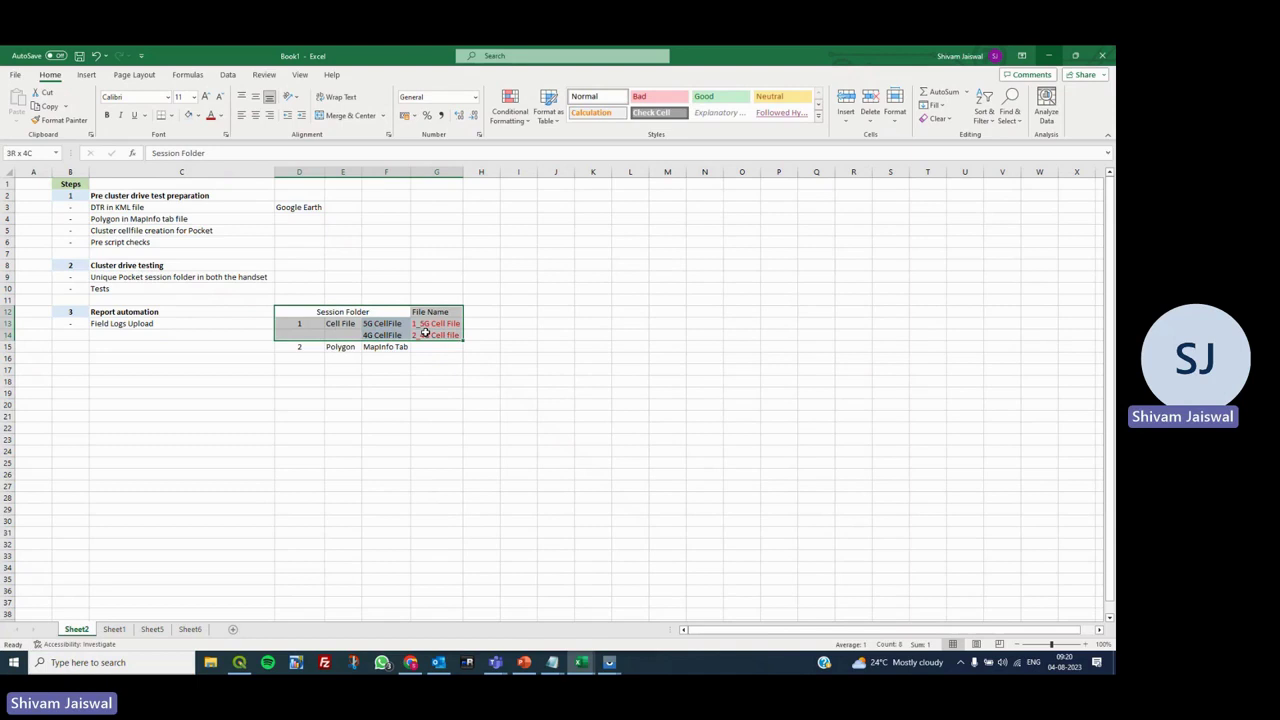
drag(298, 347, 390, 347)
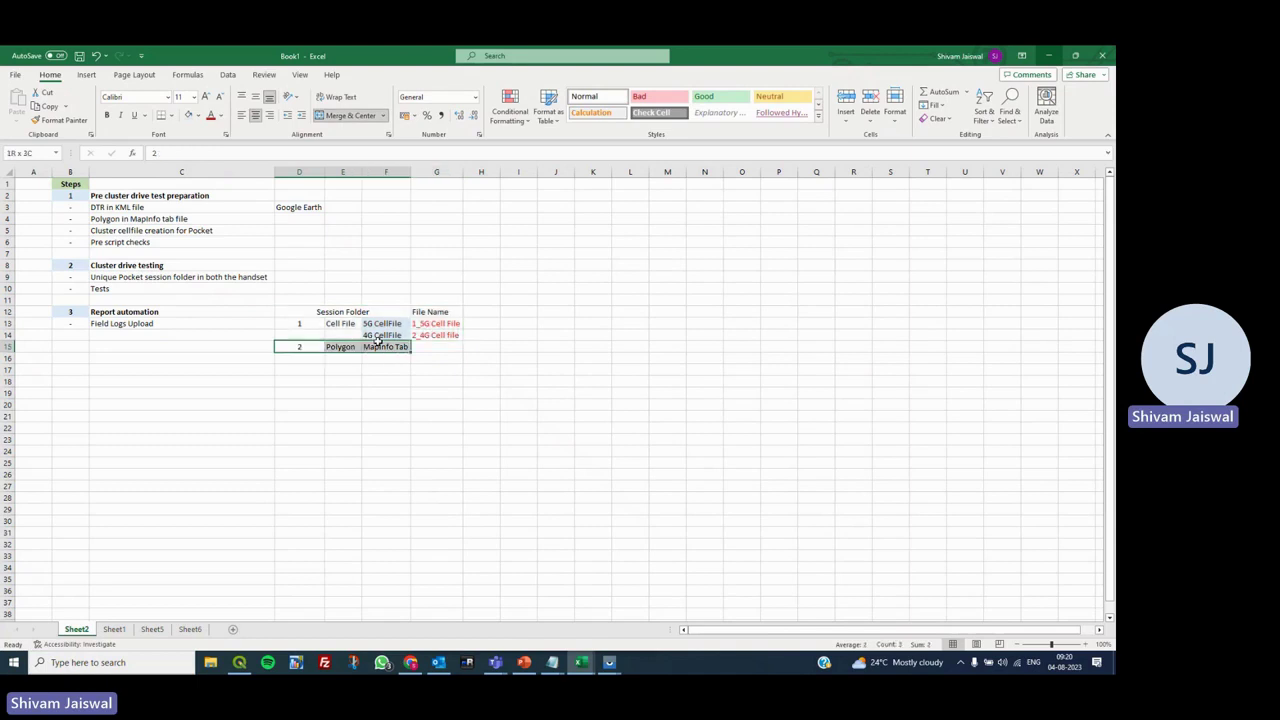
- Enter 5 in the File Name column for the MapInfo Tab polygon row (G15) and select the three file name cells
click(437, 347)
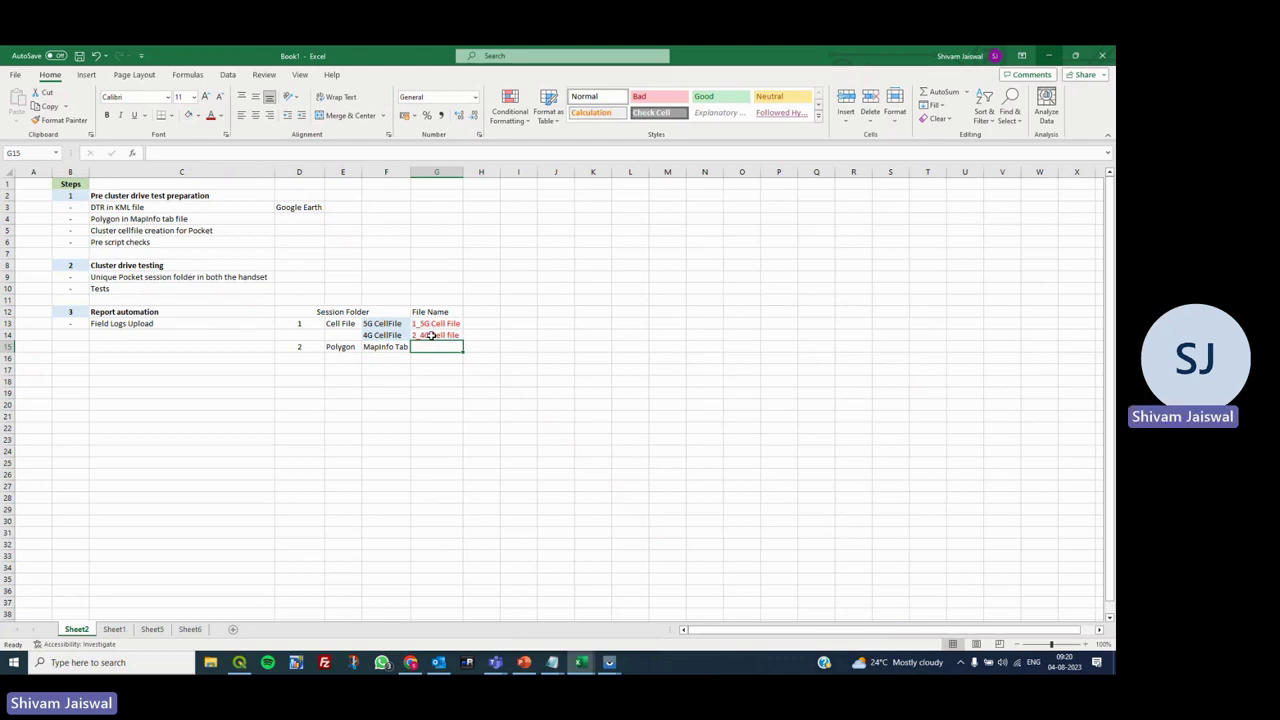
drag(431, 323, 436, 336)
click(437, 347)
text(5)
key(Return)
drag(437, 347, 437, 323)
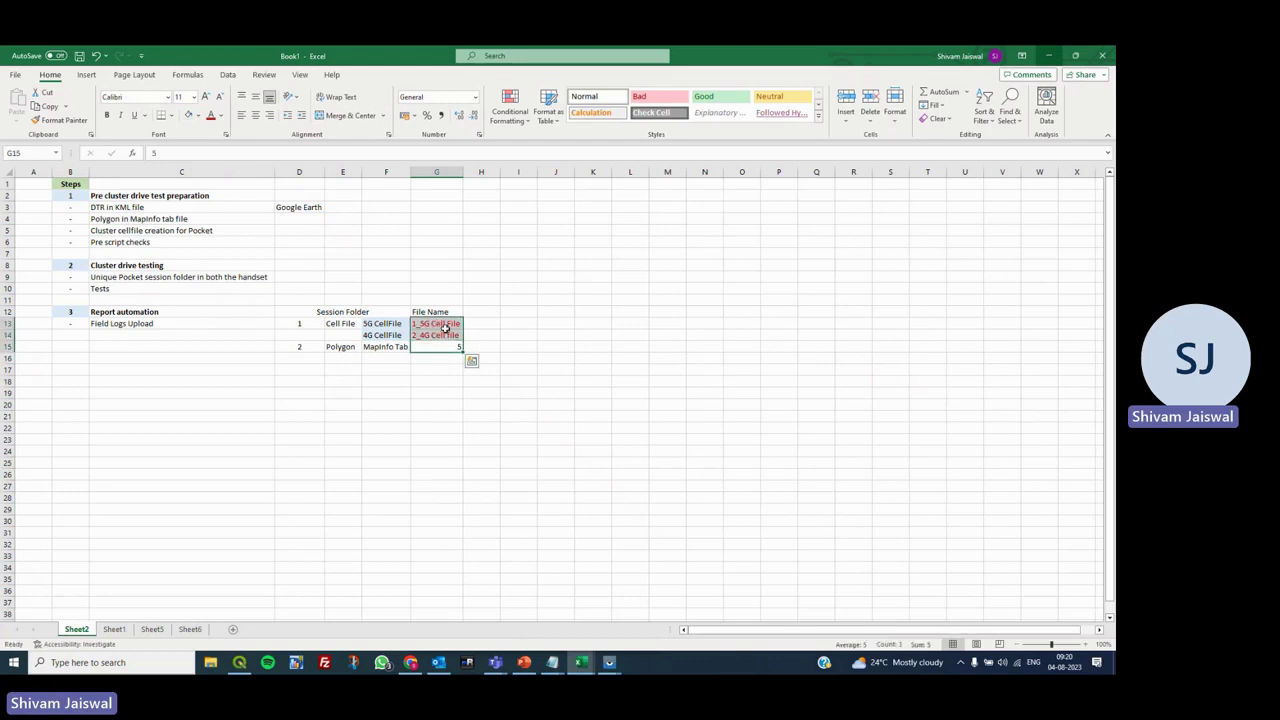
key(Return)
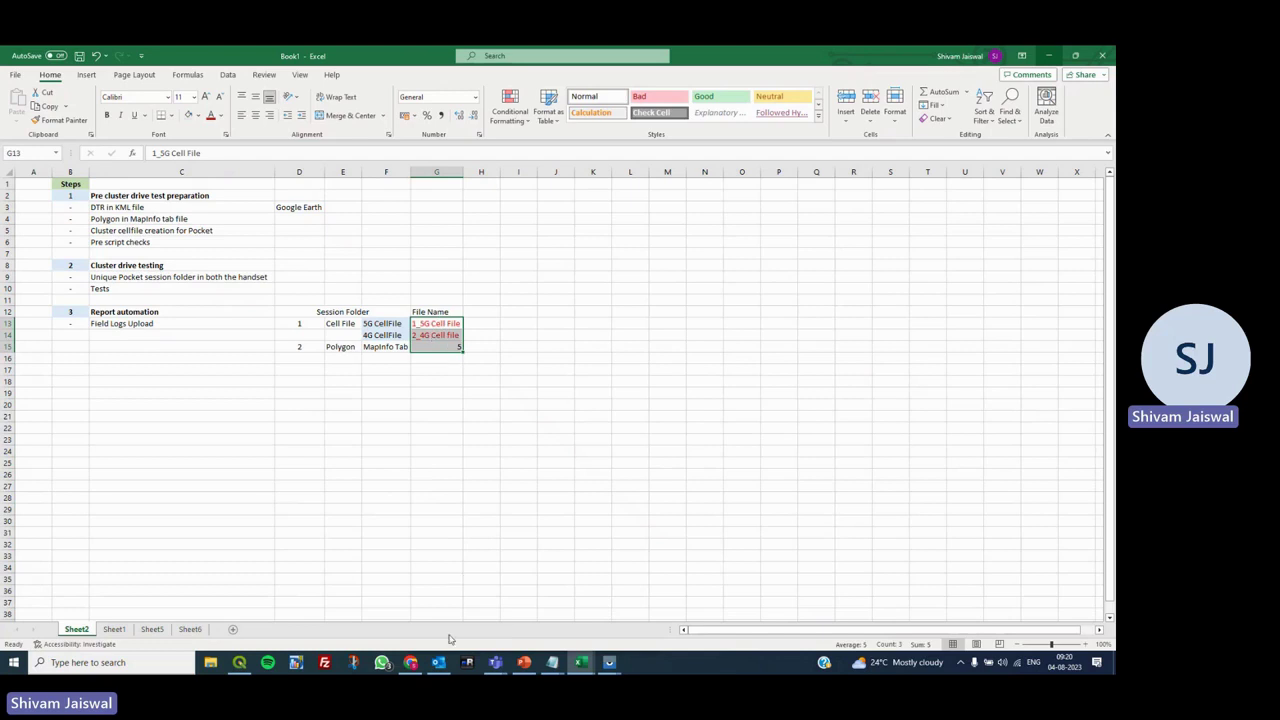
- Switch to the mirrored phone and check the logfile upload progress and the script progress views
click(609, 662)
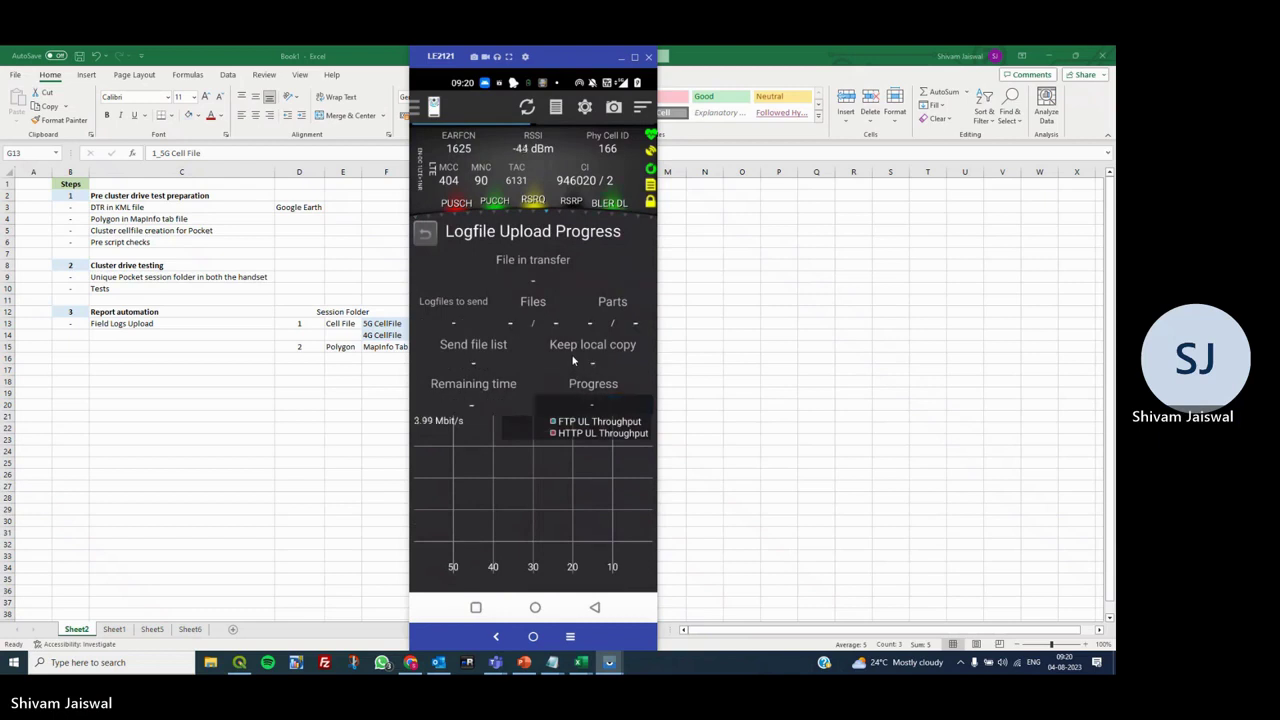
click(428, 236)
click(535, 483)
click(428, 236)
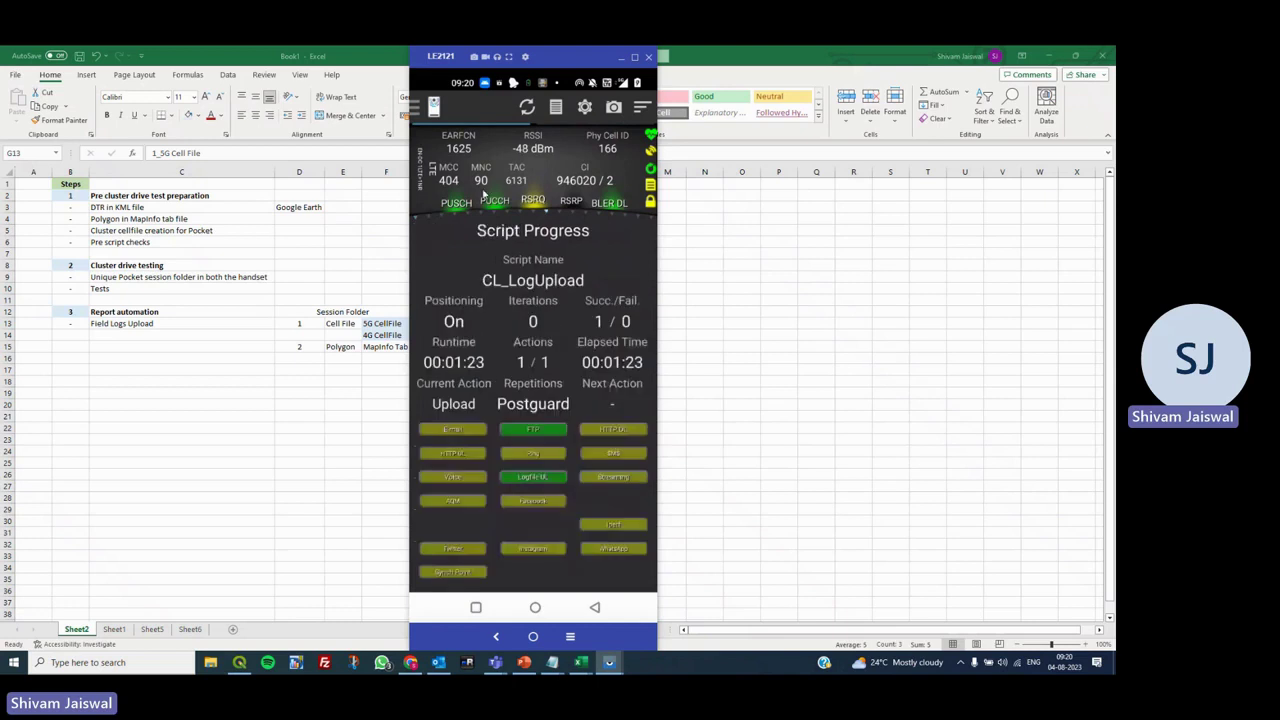
- Stop the CL_LogUpload script on the mirrored phone, confirming the stop, and return to the Excel workbook
click(529, 110)
click(605, 362)
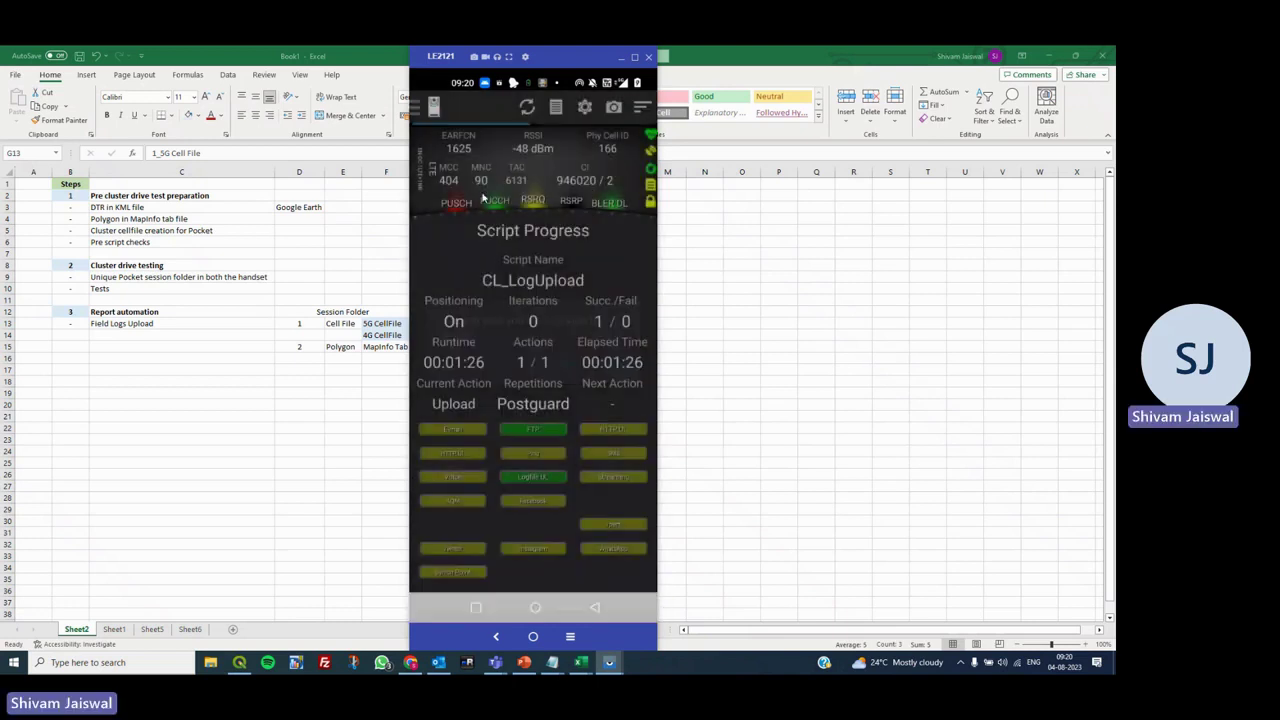
click(427, 237)
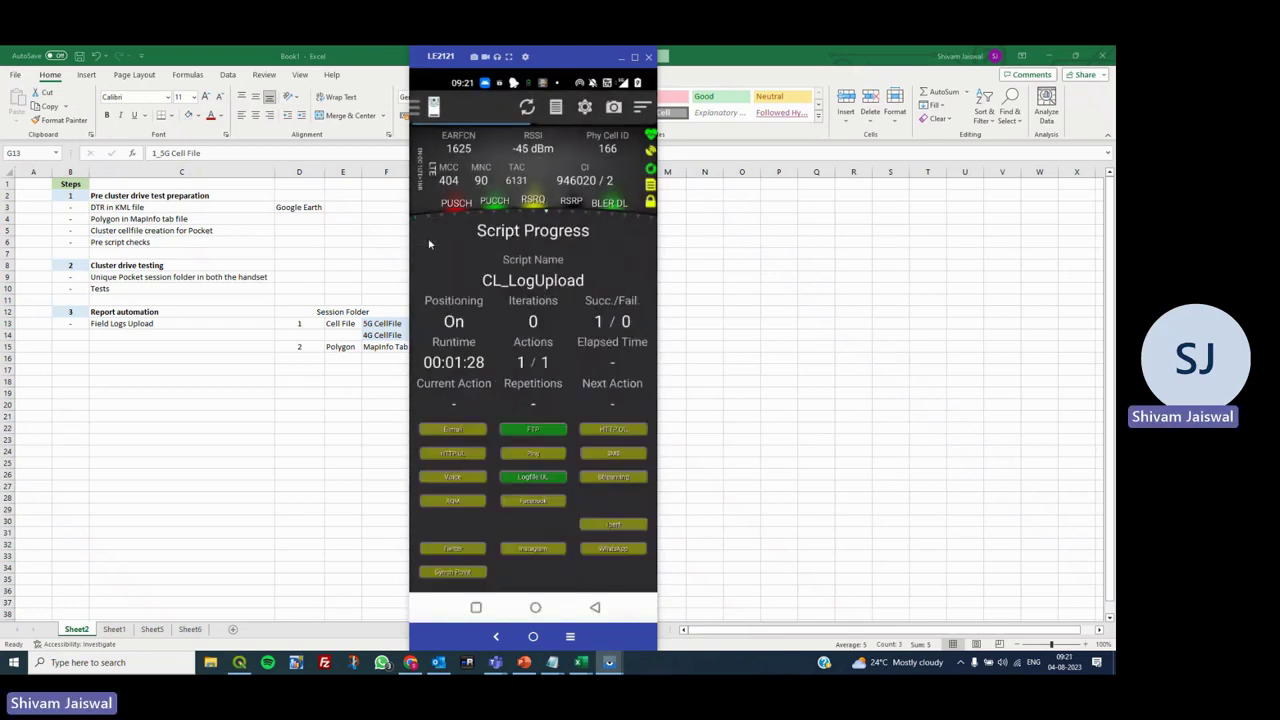
click(529, 108)
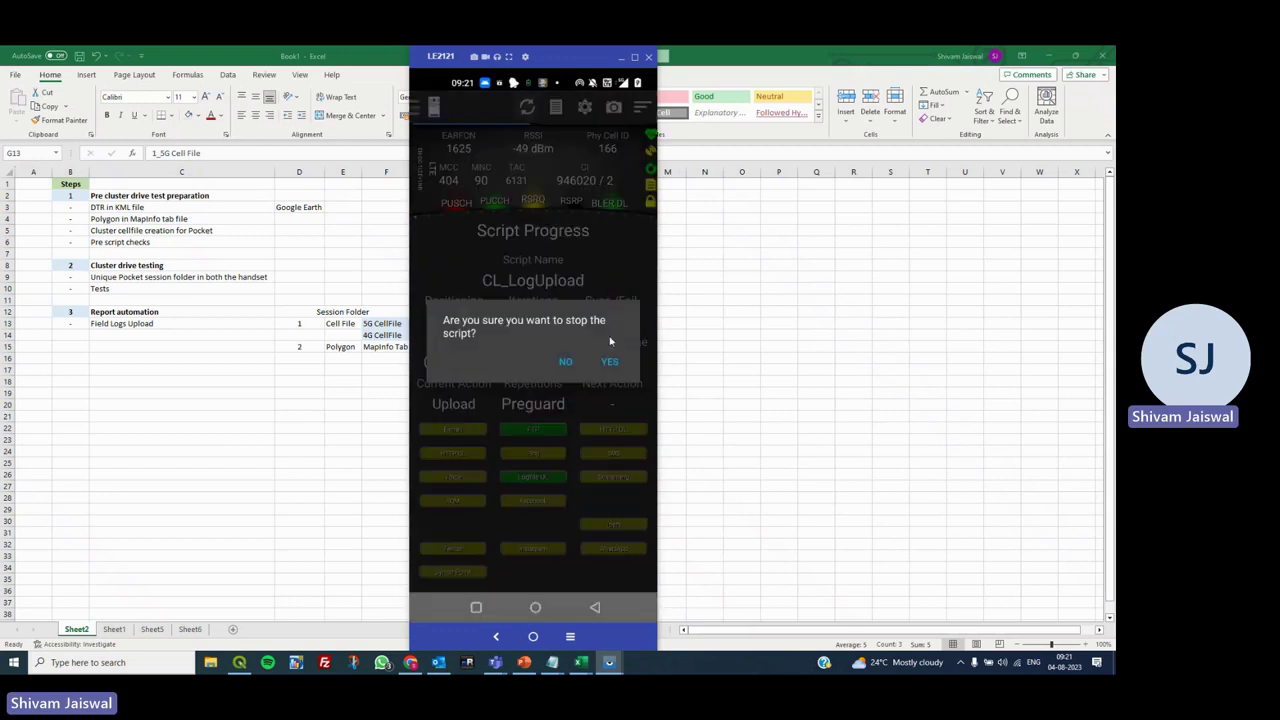
click(610, 362)
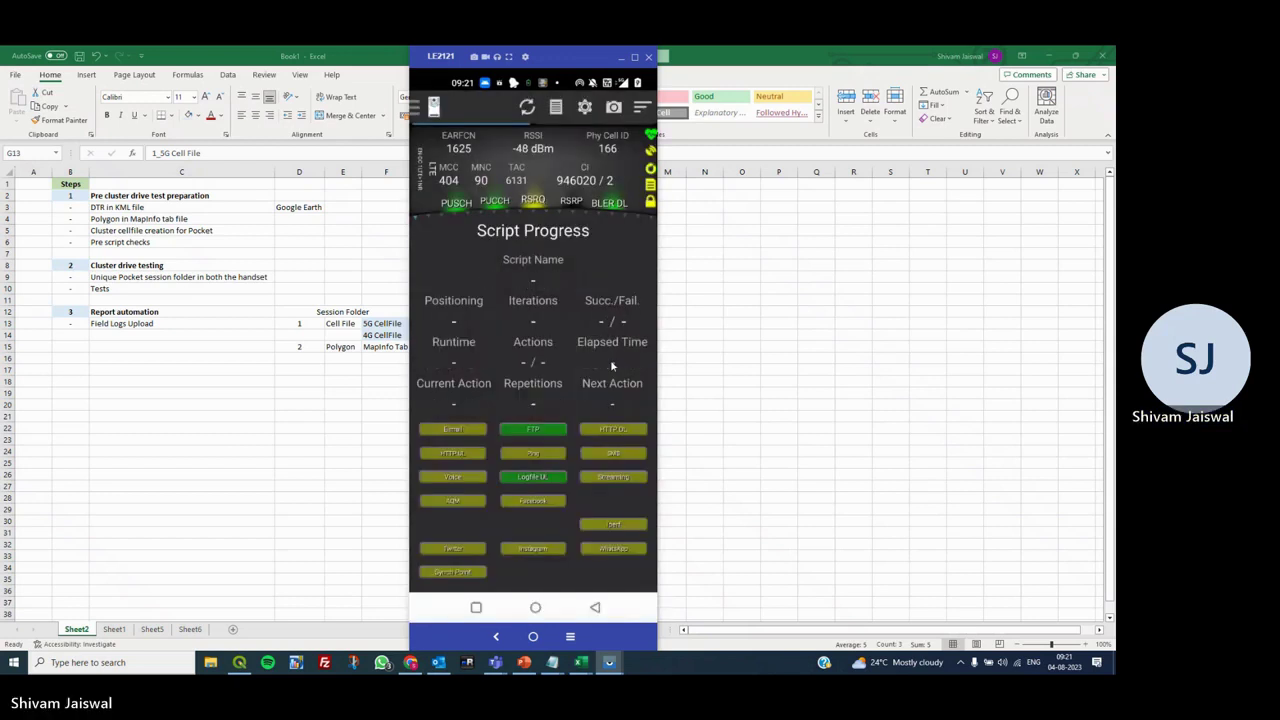
key(alt+Tab)
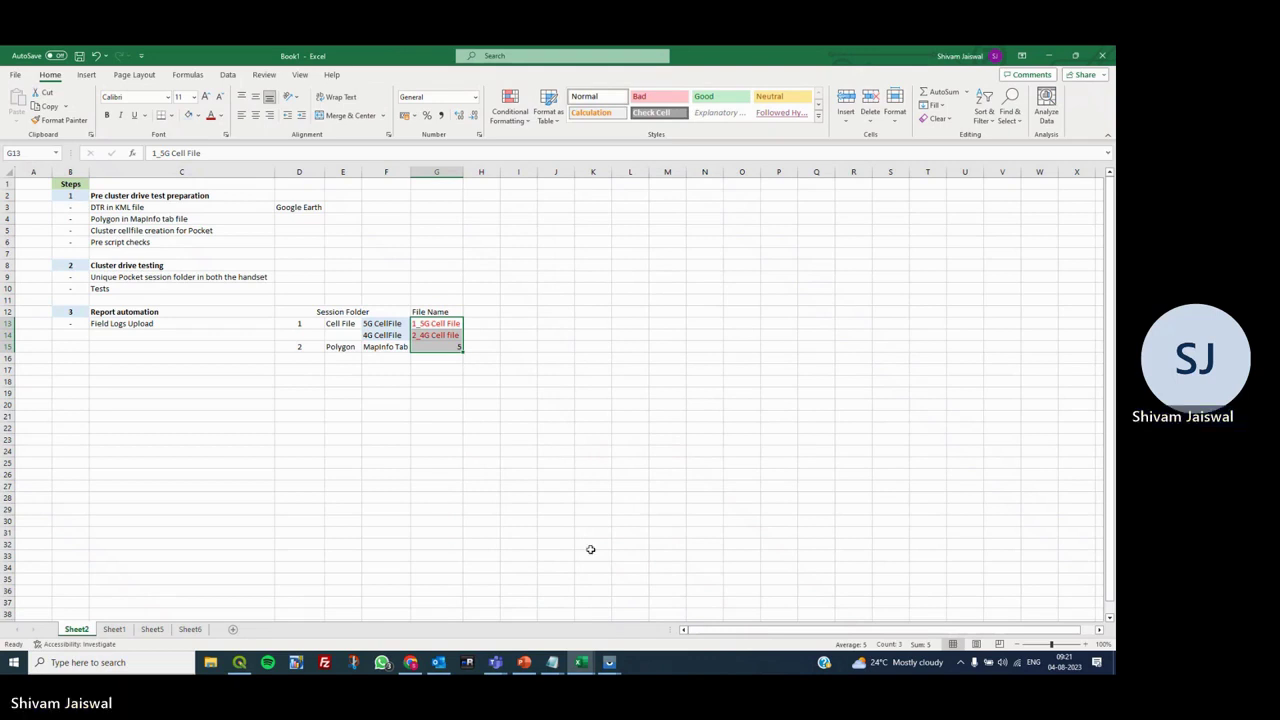
- Switch to the MAH_ETPL_PUNE14_RE10 report workbook and review the UE PCI (NR) zoomed cluster maps on the PCI Zoom Plot sheet
click(581, 662)
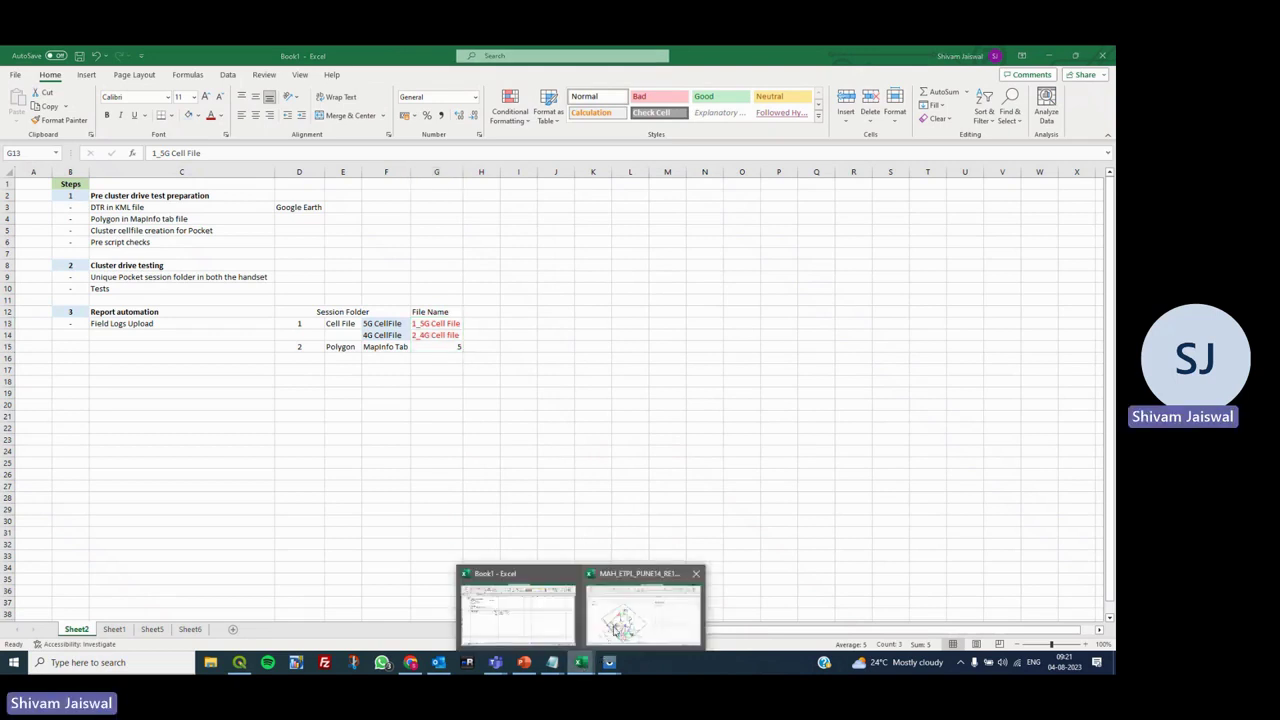
click(617, 630)
scroll(670, 318, down, 16)
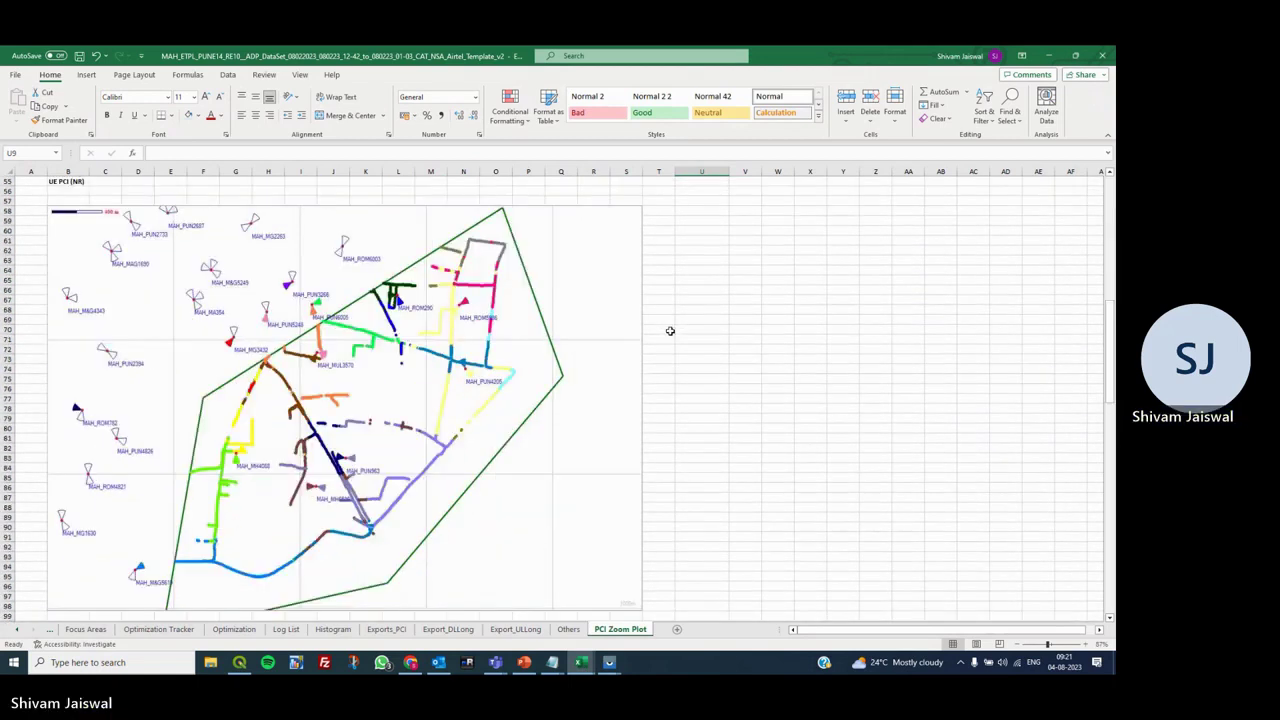
scroll(670, 331, down, 19)
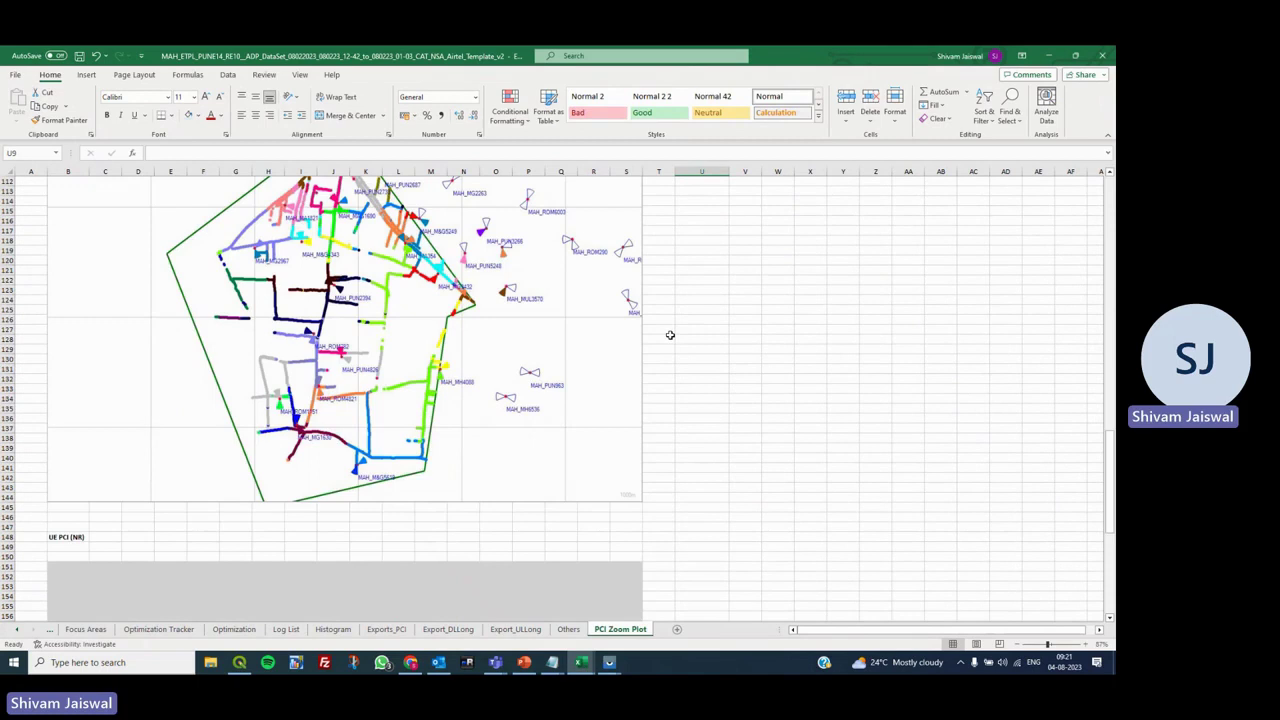
scroll(670, 335, up, 20)
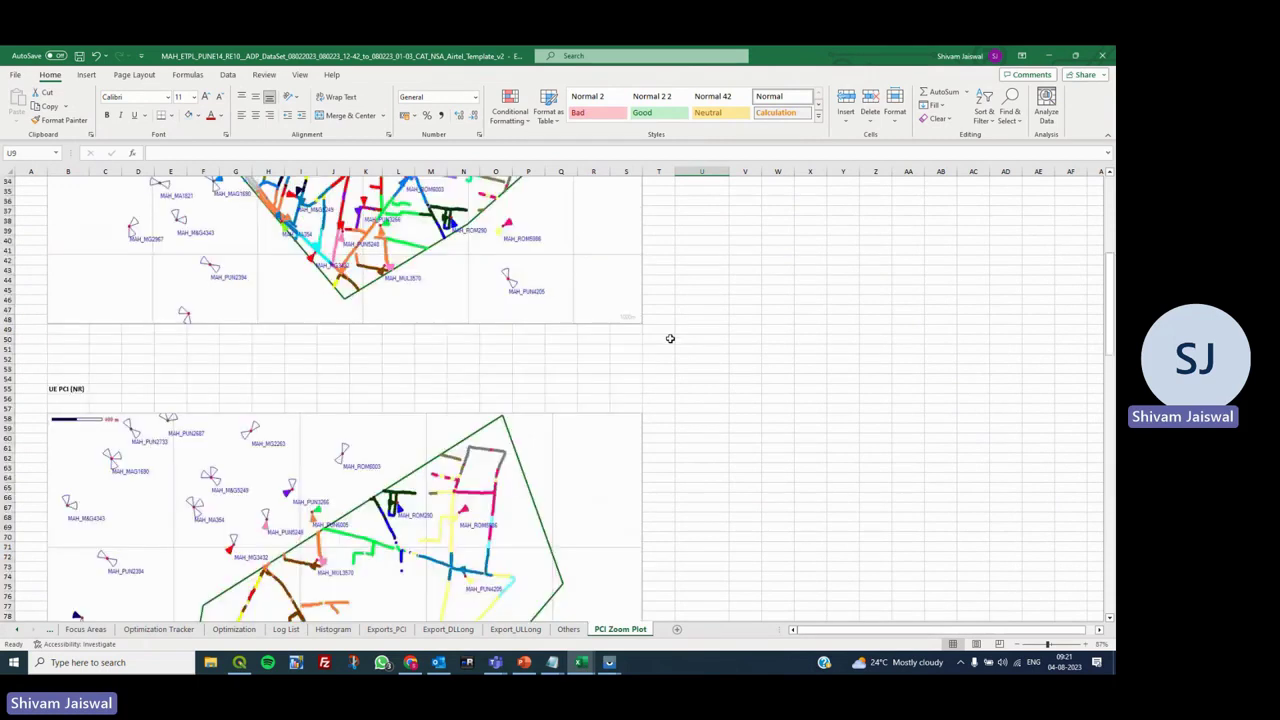
scroll(440, 470, down, 5)
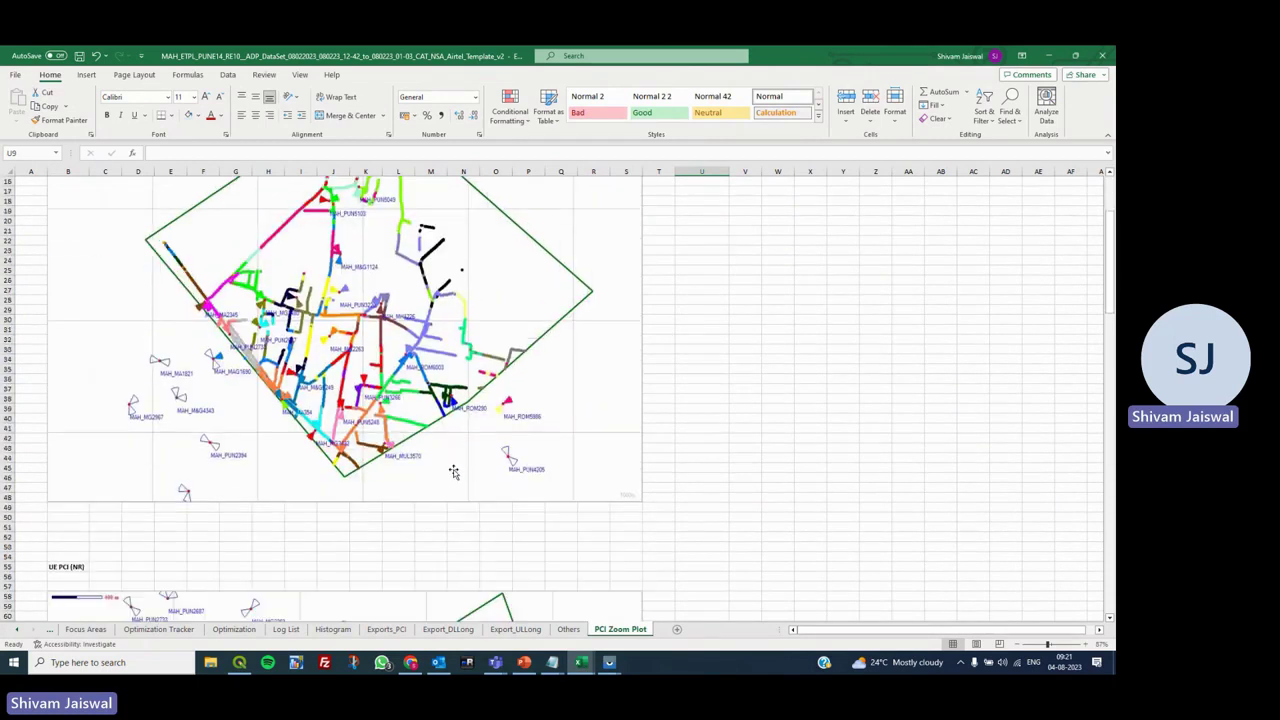
scroll(590, 396, up, 3)
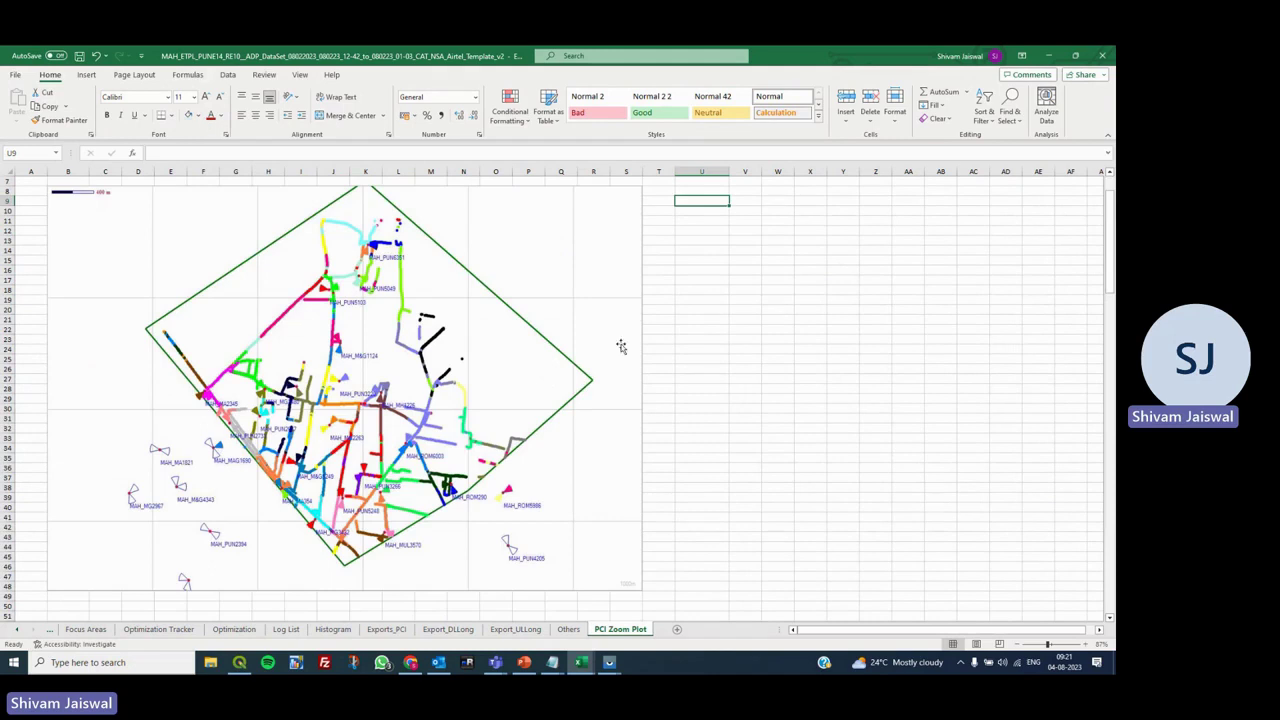
scroll(675, 369, down, 4)
scroll(675, 369, up, 4)
scroll(498, 434, down, 16)
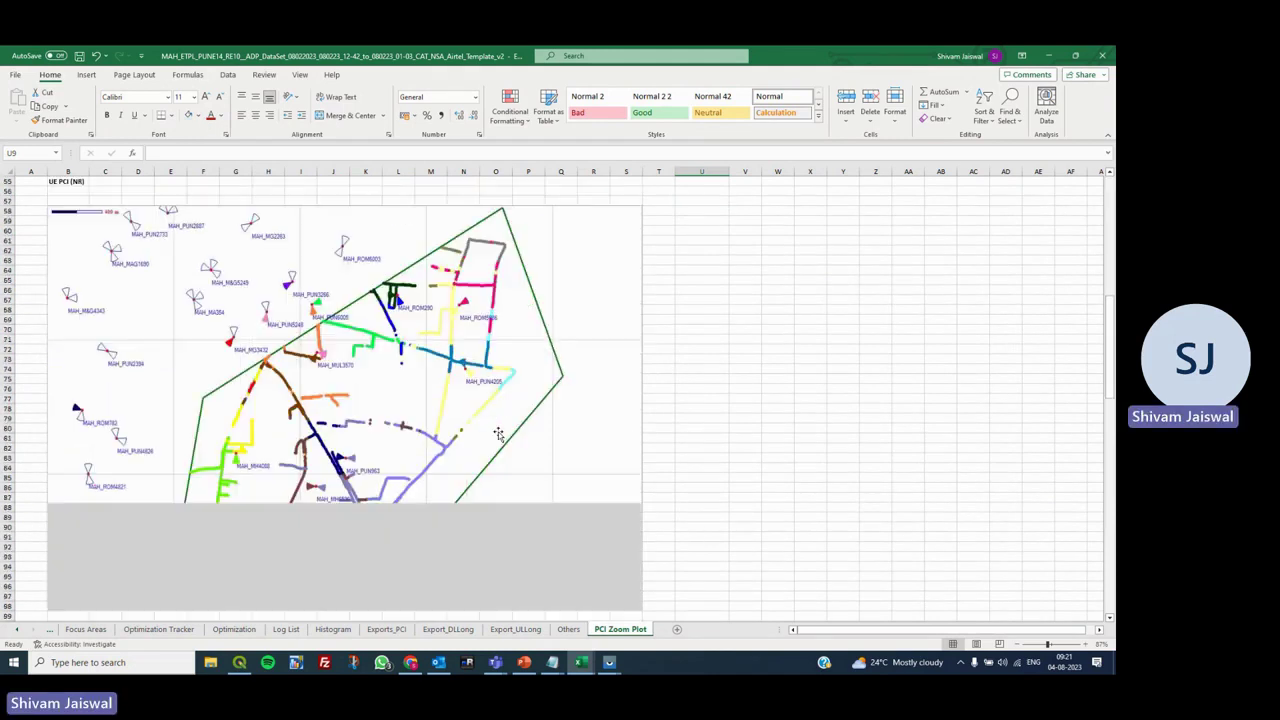
scroll(440, 470, down, 16)
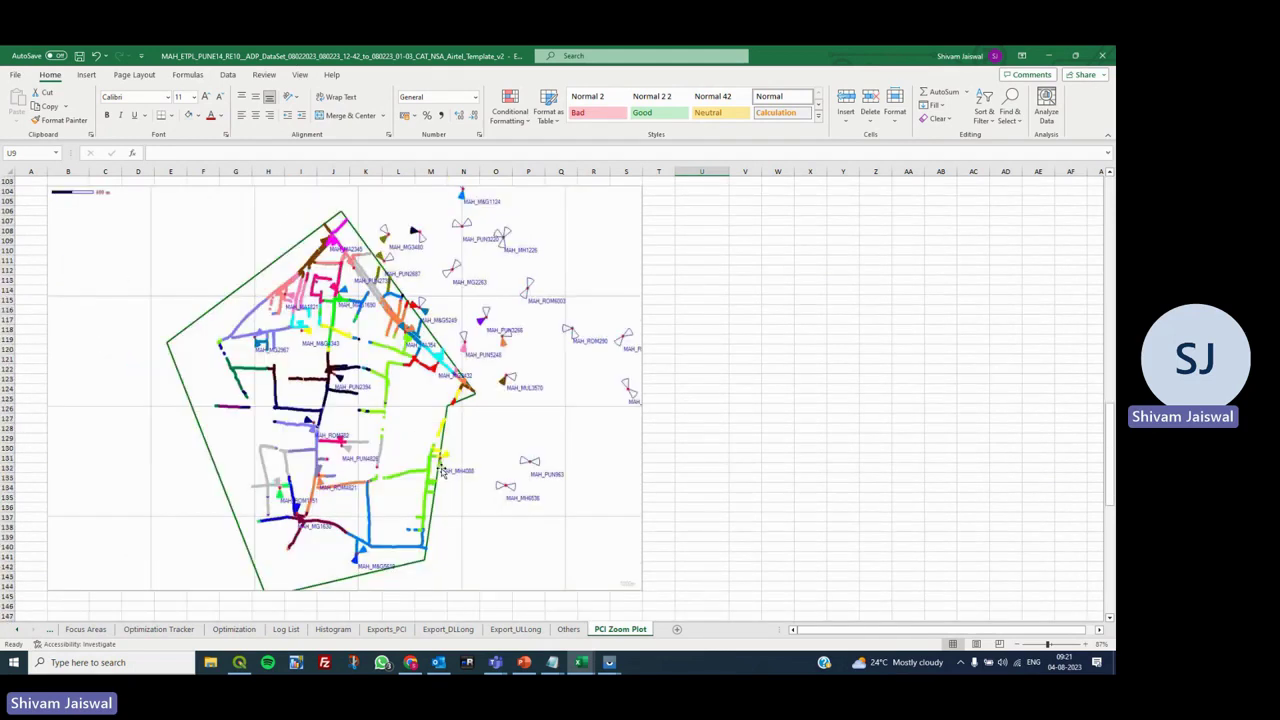
scroll(440, 470, down, 1)
scroll(438, 440, down, 6)
scroll(436, 463, up, 13)
scroll(440, 465, up, 20)
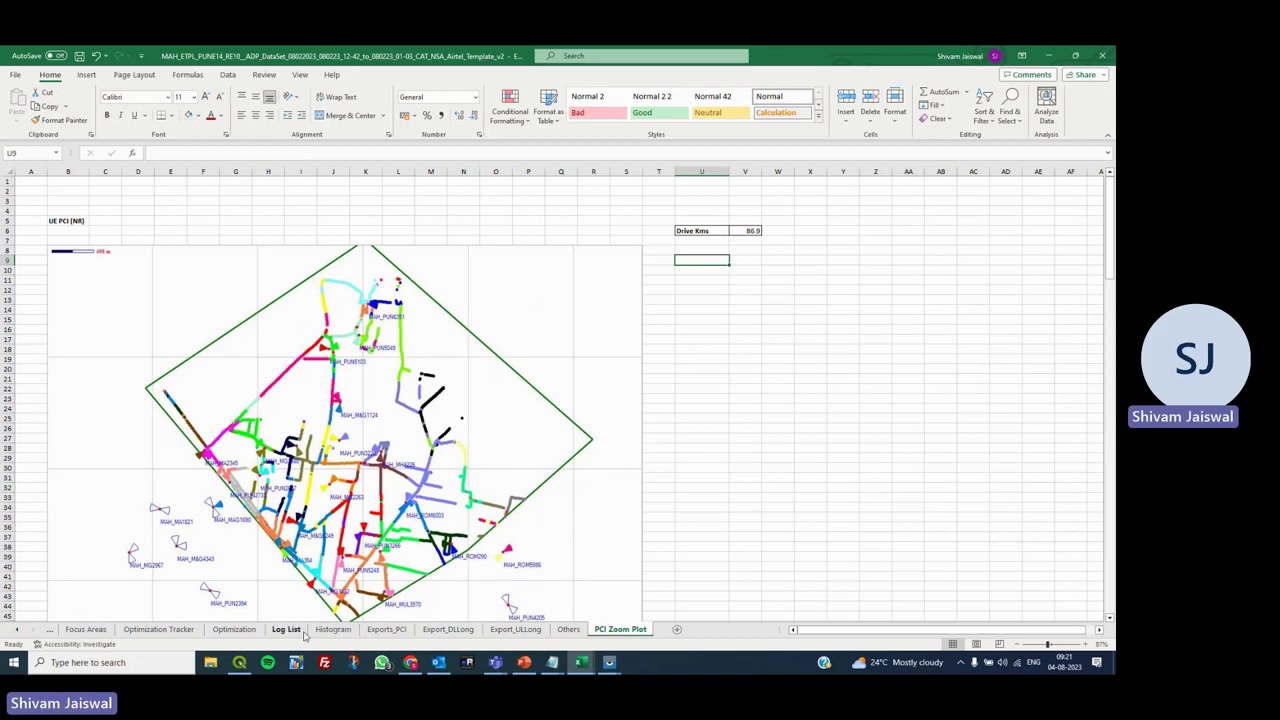
- Open the Focus Areas sheet and review the NR Intra Frequency Handover table's KPI 27, 28 and 29 columns and logfile names
click(92, 634)
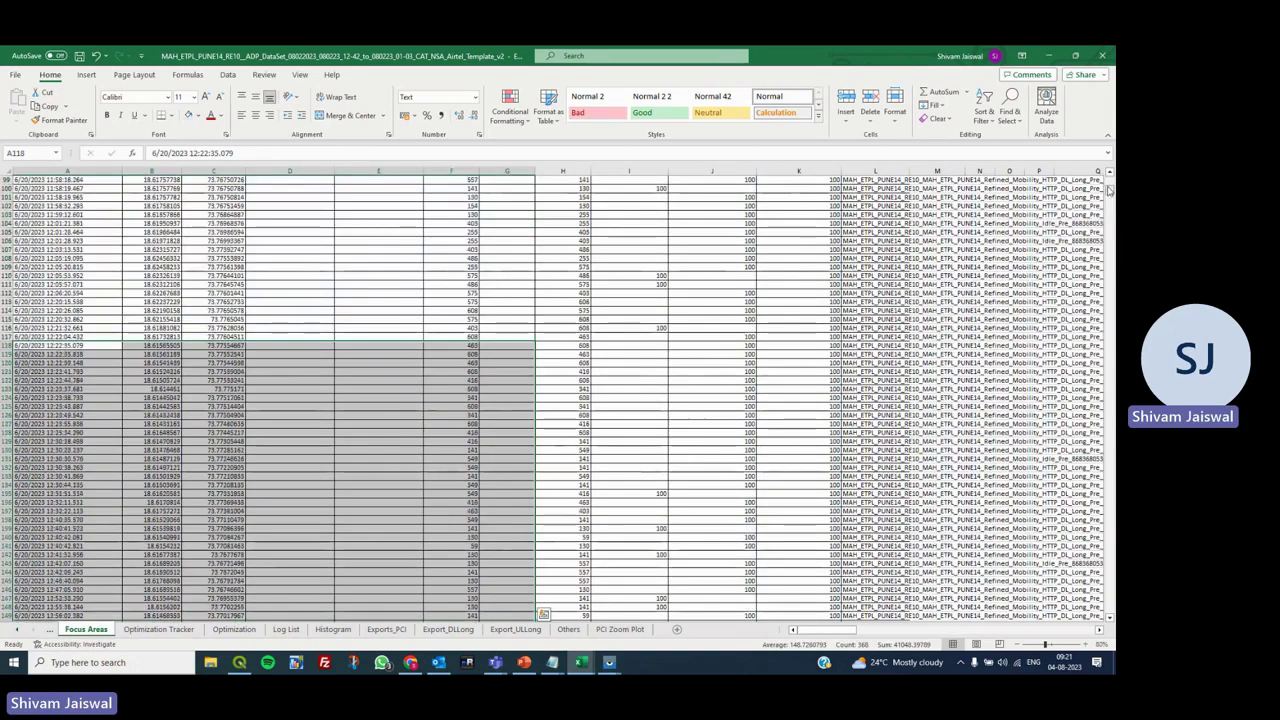
drag(1108, 260, 1108, 172)
click(660, 408)
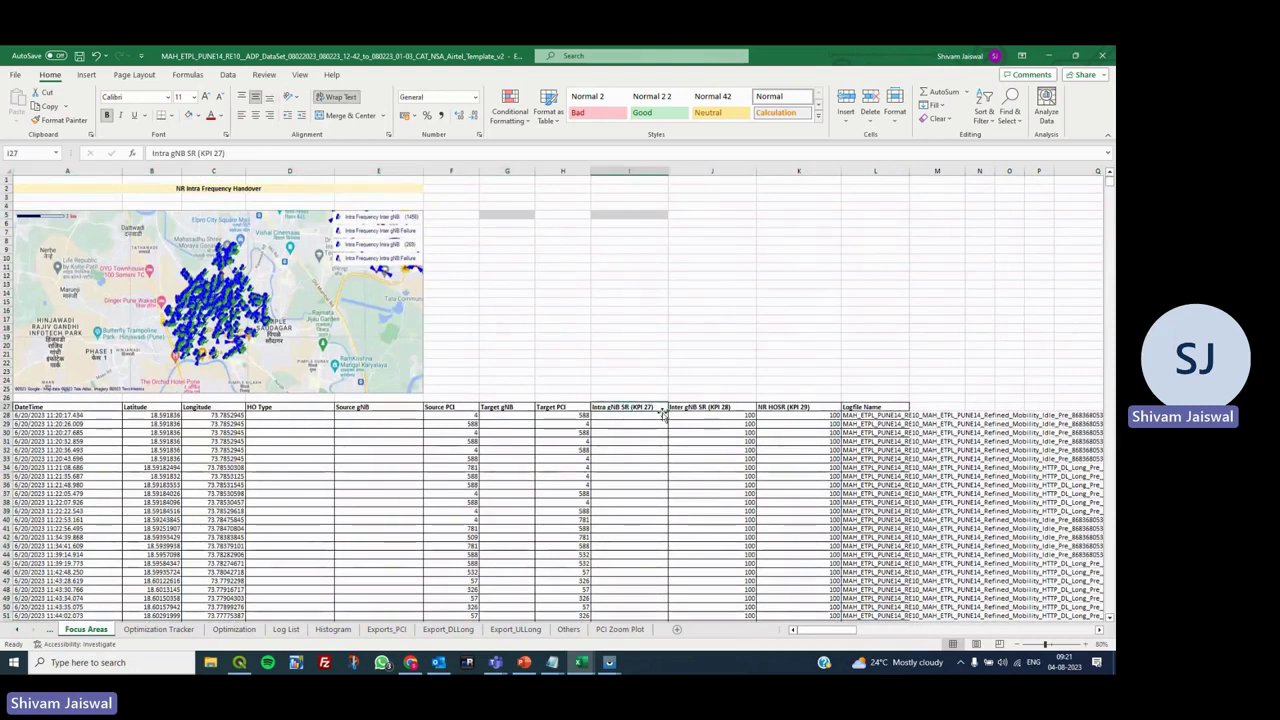
click(688, 408)
click(785, 408)
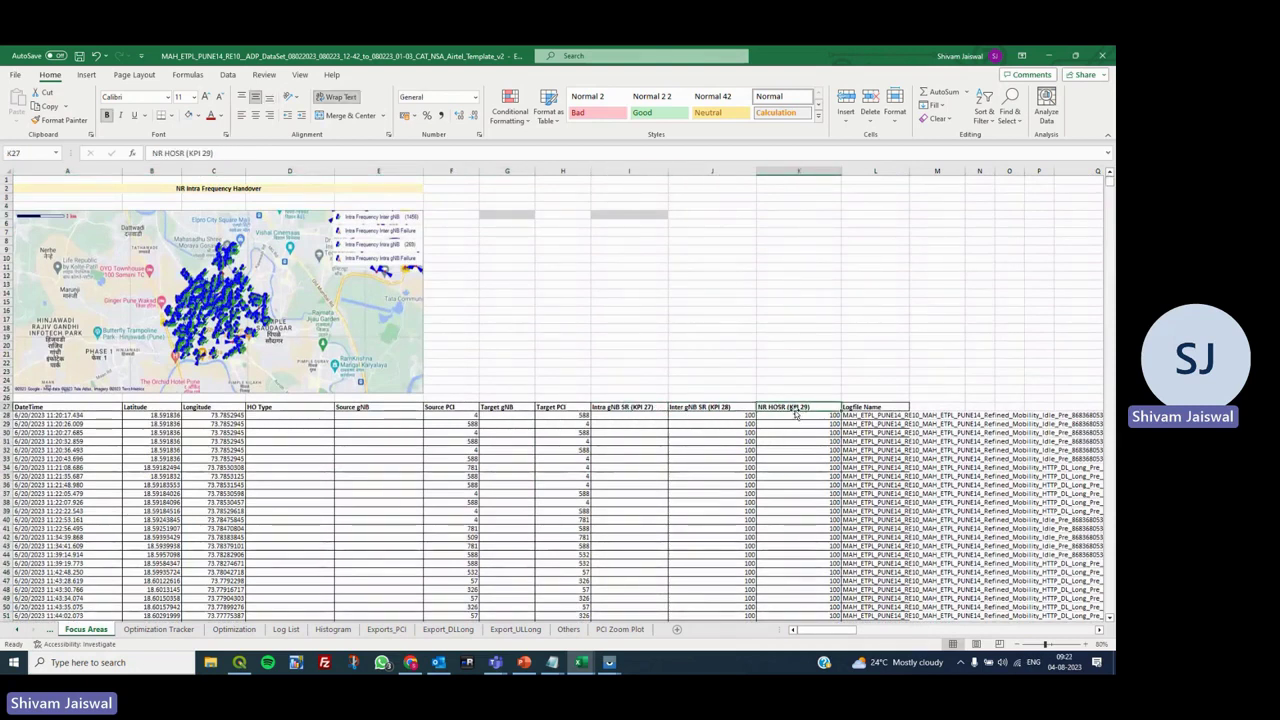
drag(875, 406, 873, 527)
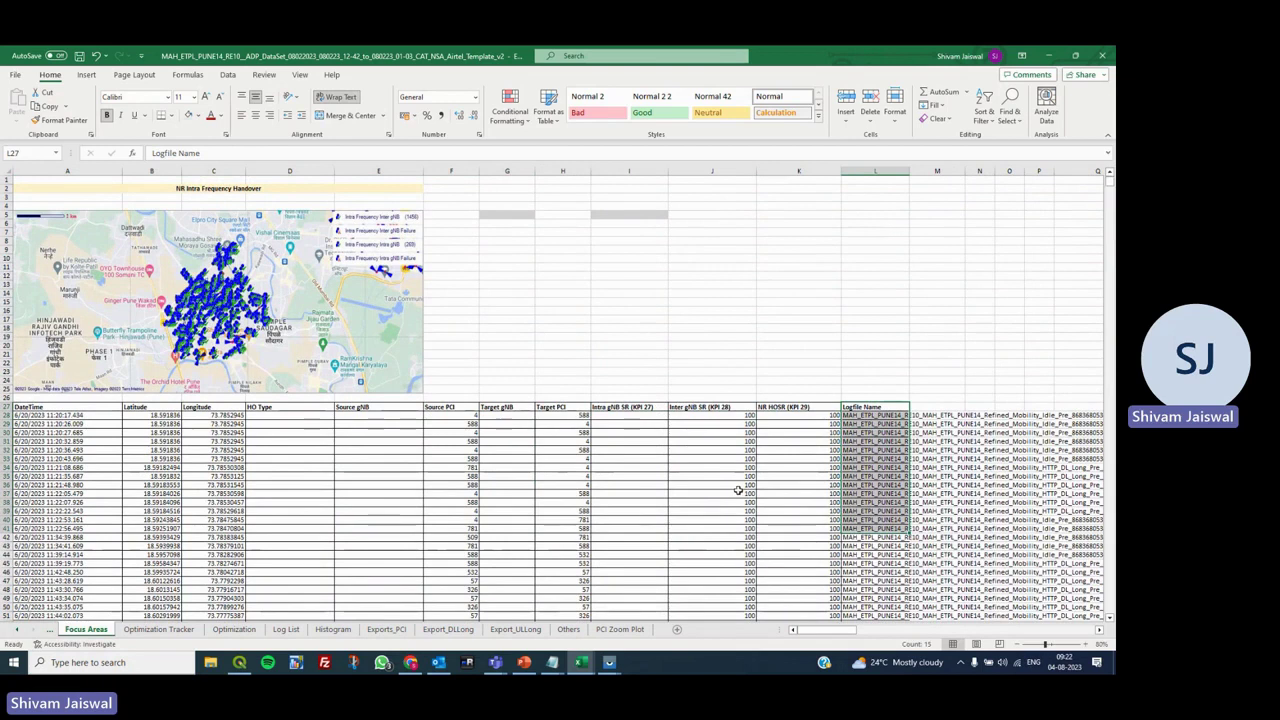
- Look through the Focus Areas sheet down to its end and back up to the Data Session Drop-4G table
scroll(737, 490, down, 10)
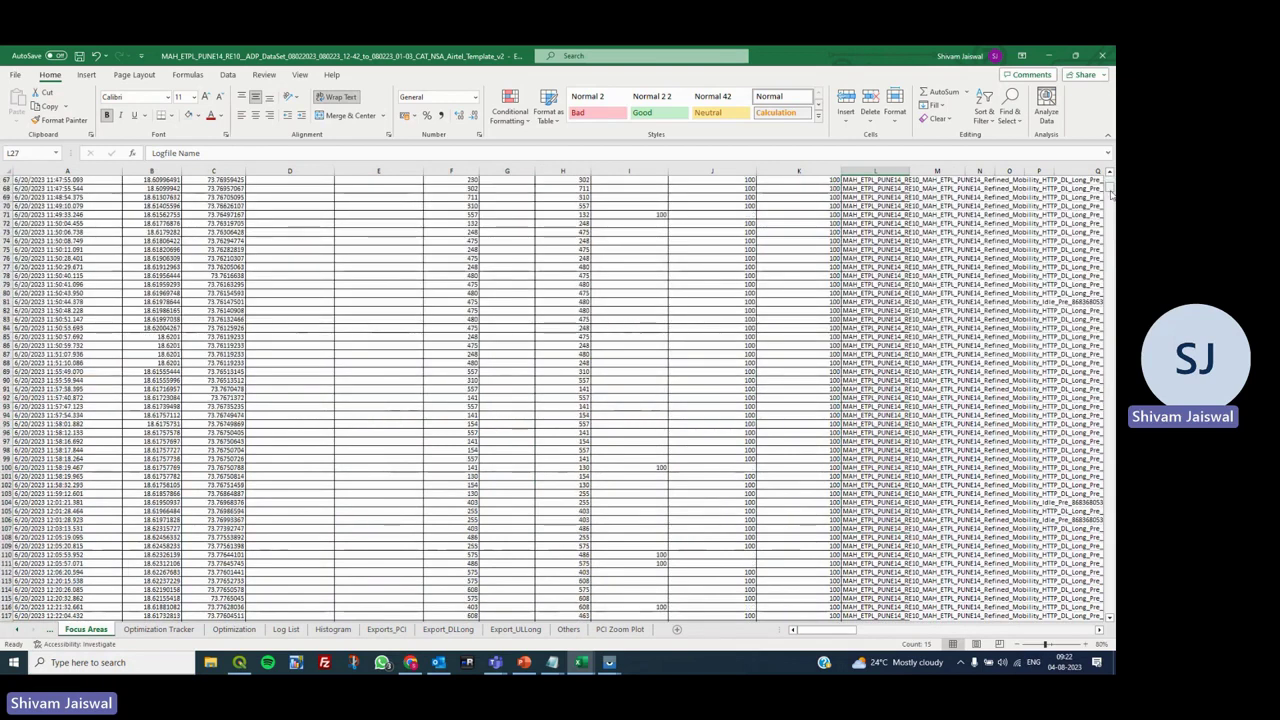
click(1110, 207)
drag(1110, 207, 1096, 615)
scroll(443, 354, up, 20)
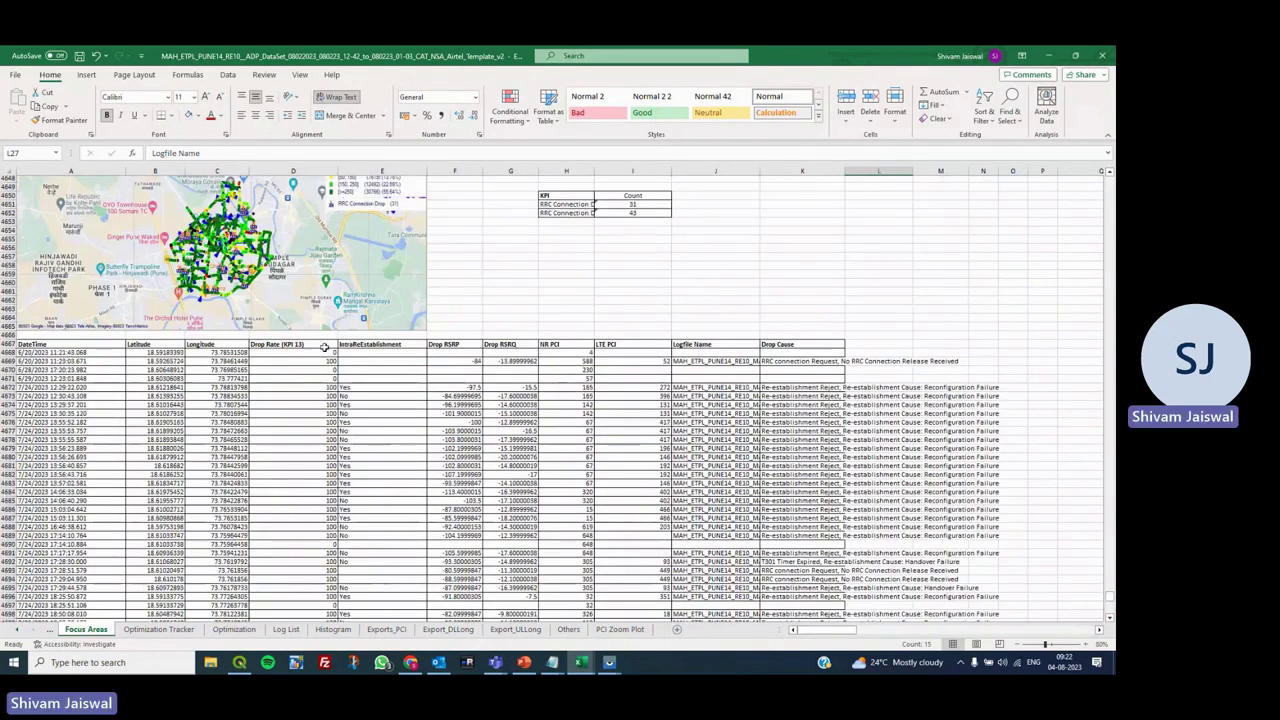
scroll(334, 349, up, 4)
scroll(334, 349, up, 13)
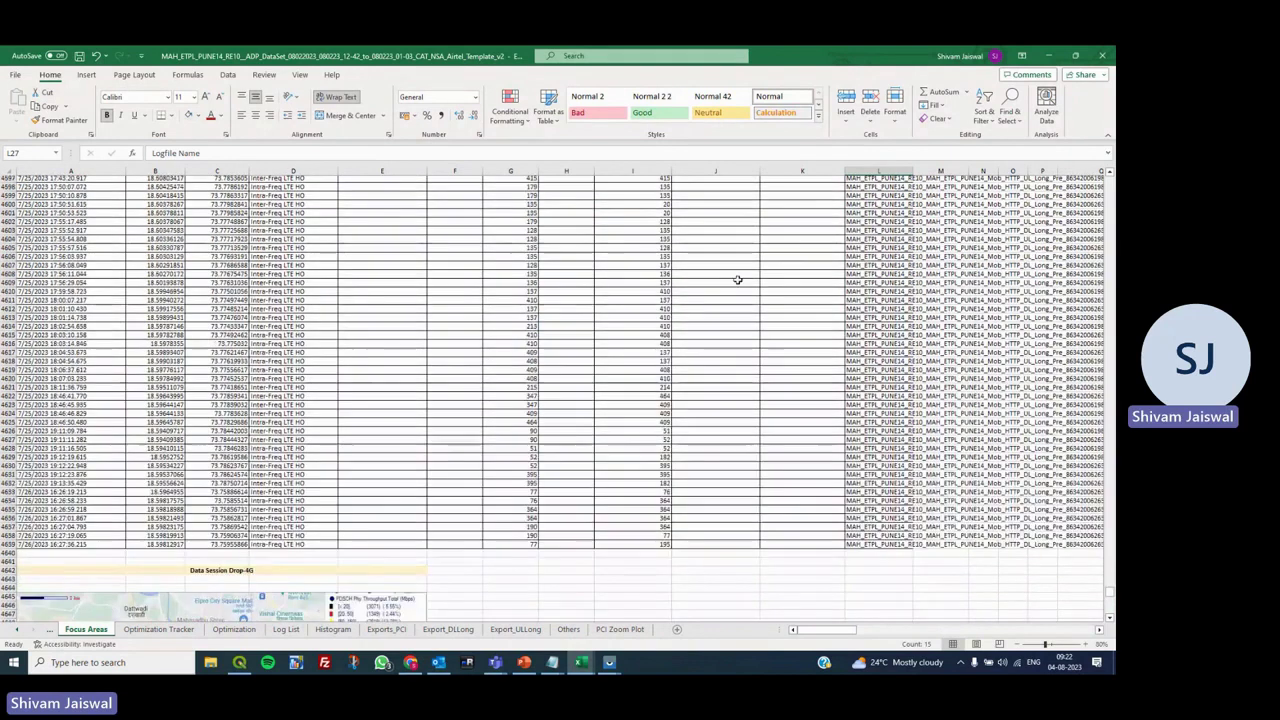
- Go to the header row of the LTE handover table and review its source, target, HOSR (KPI 30 and 31) and logfile name columns
click(793, 293)
key(ctrl+Up)
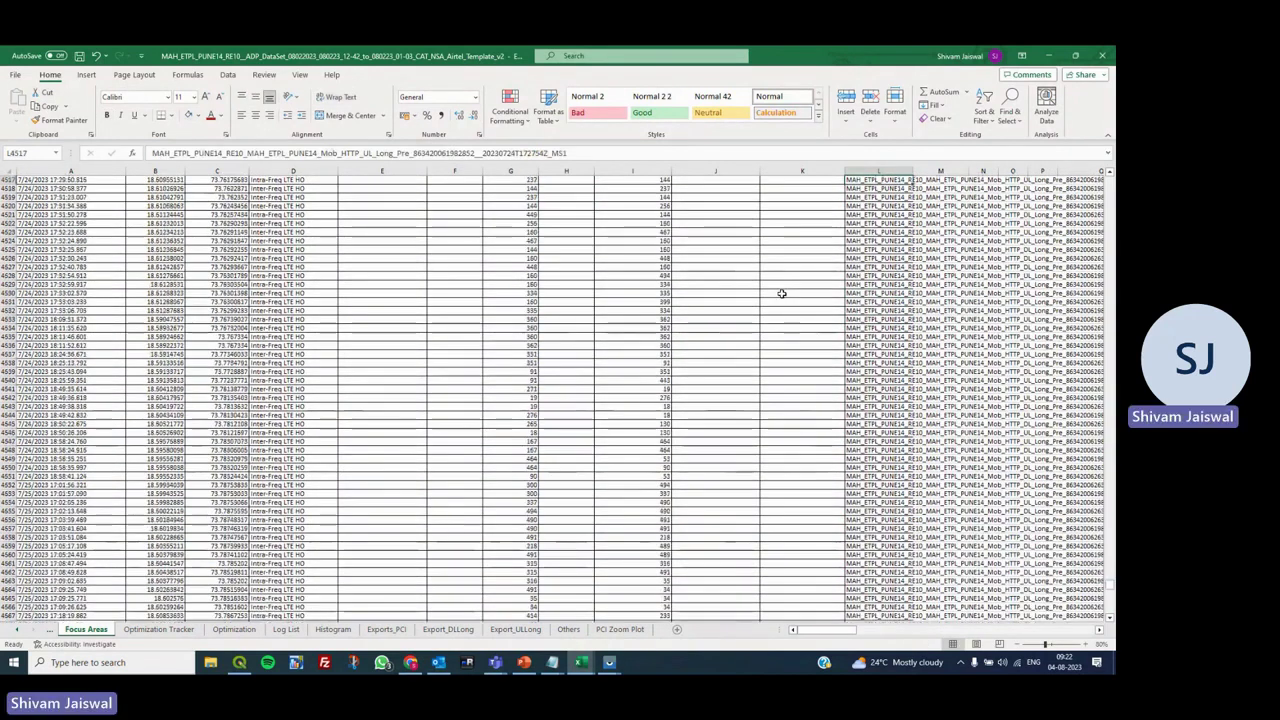
key(Up)
key(Left)
key(Left)
key(Left)
key(Left)
key(Left)
key(Left)
key(Left)
key(Left)
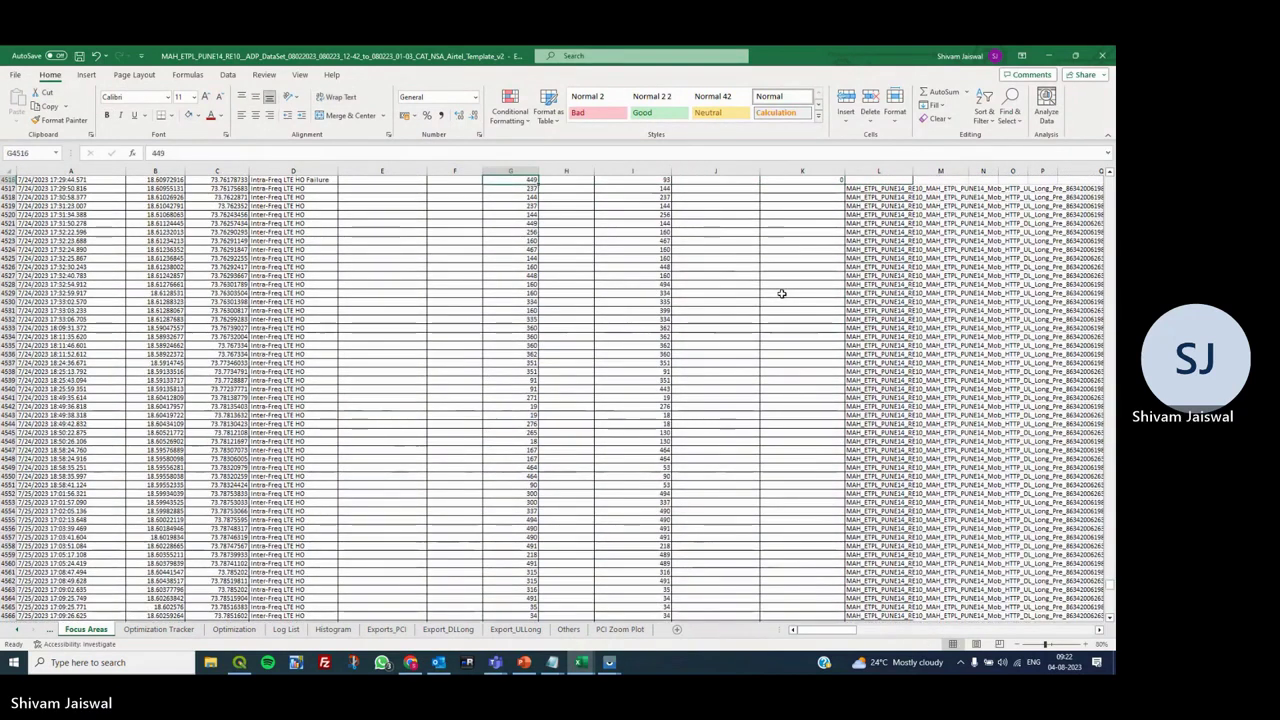
key(ctrl+Up)
key(Right)
key(Right)
key(Right)
key(Right)
key(Right)
key(Right)
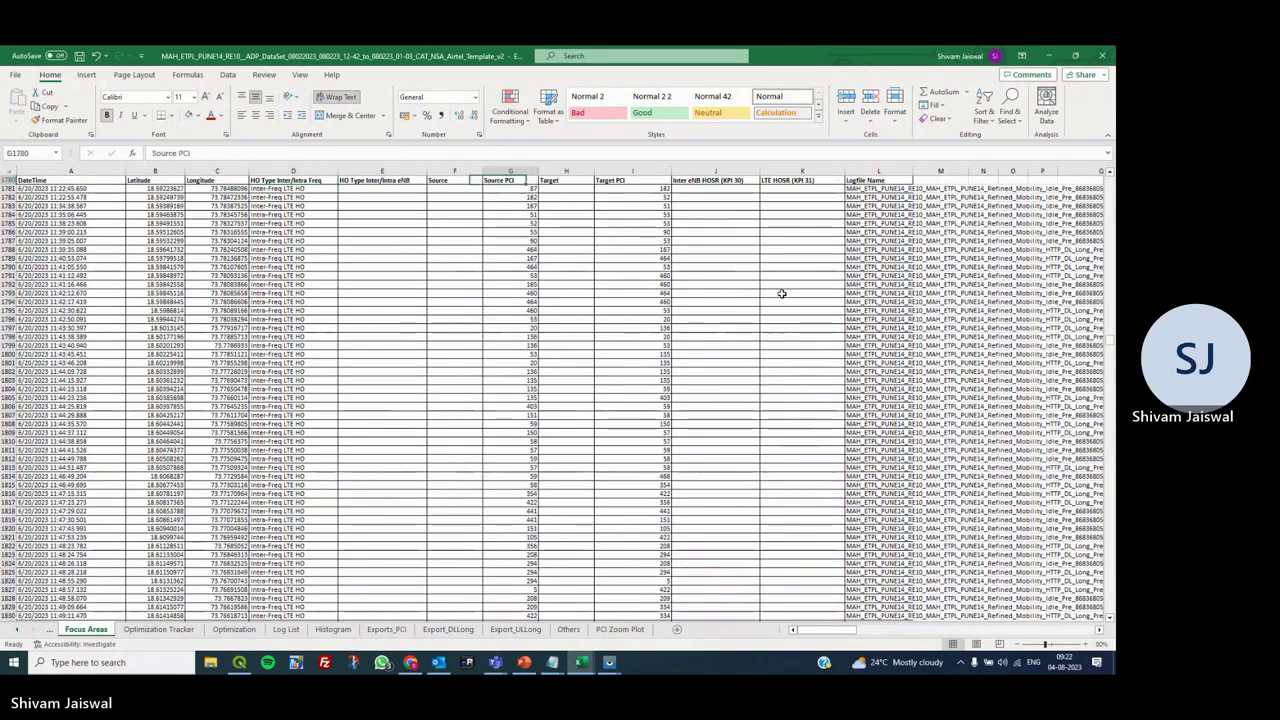
key(shift+Right)
key(Right)
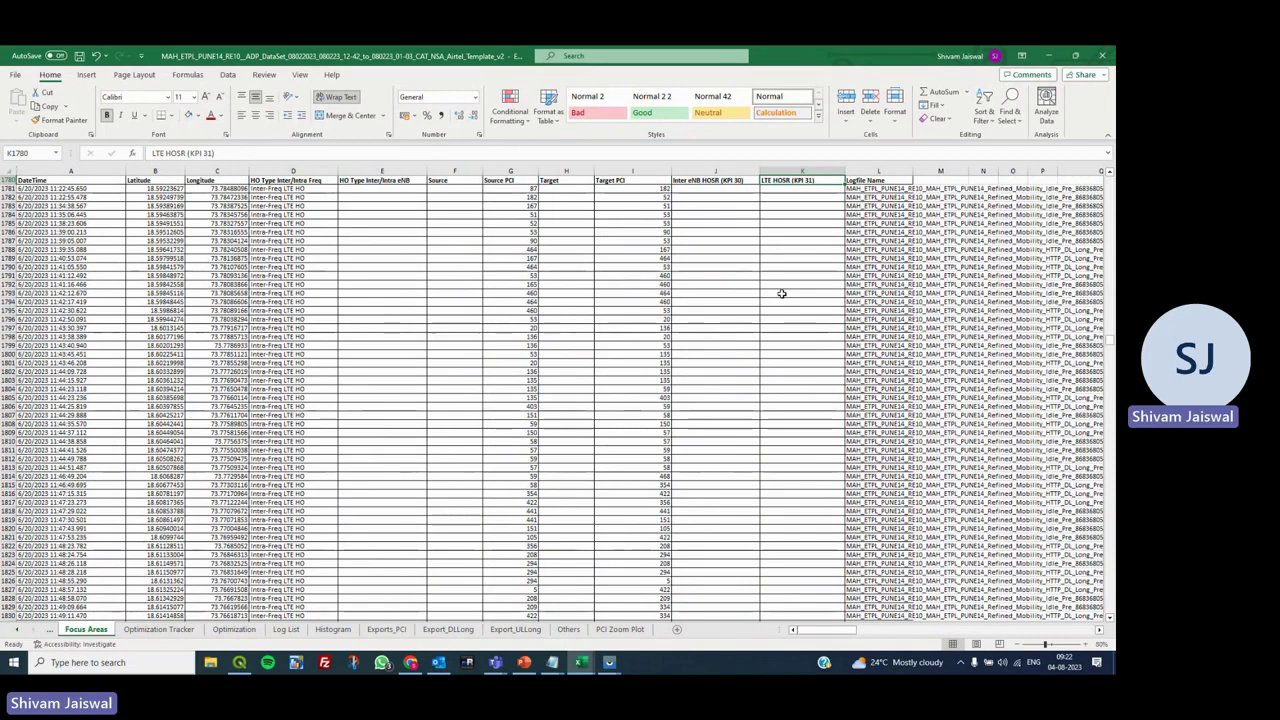
key(Right)
- Go down past the LTE handover records and examine the Data Session Drop-4G map, KPI counts and table
key(ctrl+Down)
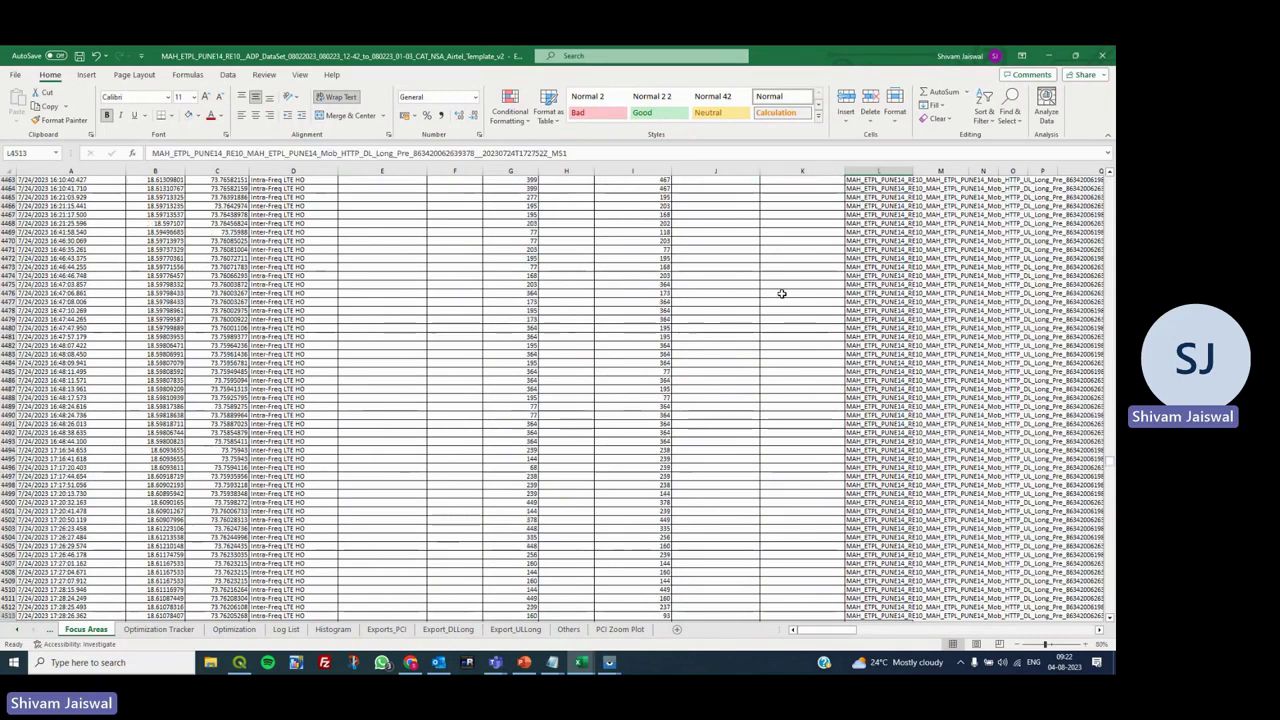
key(Left)
key(Left)
key(Left)
key(ctrl+Down)
key(Left)
key(Left)
key(Left)
key(Left)
key(Left)
key(Left)
key(Left)
key(Left)
key(ctrl+Down)
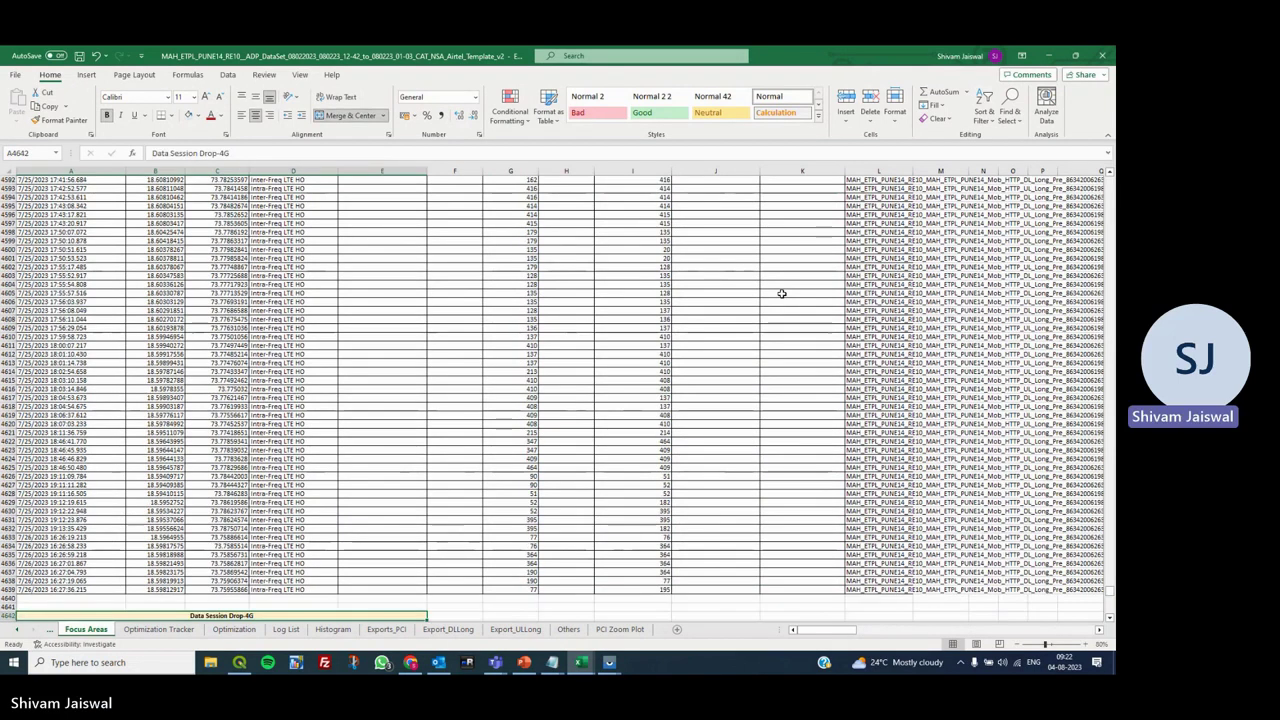
key(ctrl+Down)
key(ctrl+Down)
scroll(790, 295, down, 1)
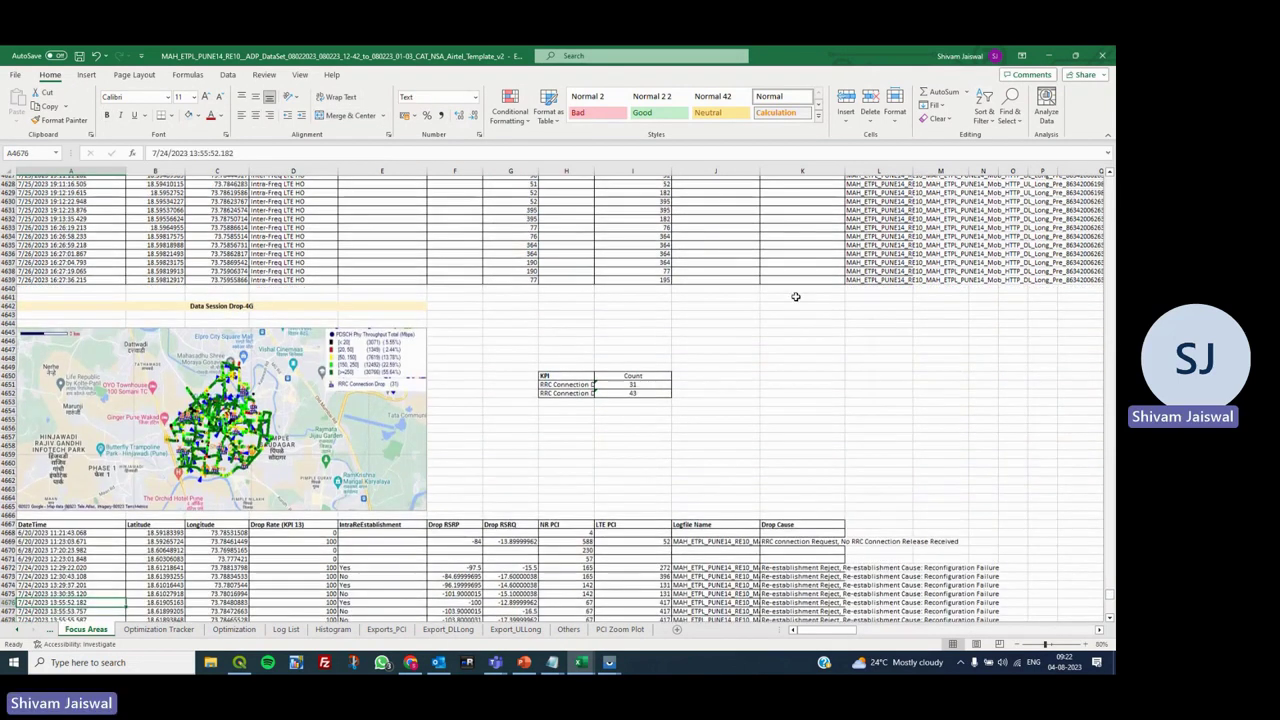
- Examine the Data Session Drop-5G section, including its map, KPI counts and logfile name column
scroll(795, 296, down, 20)
scroll(161, 258, up, 5)
click(161, 258)
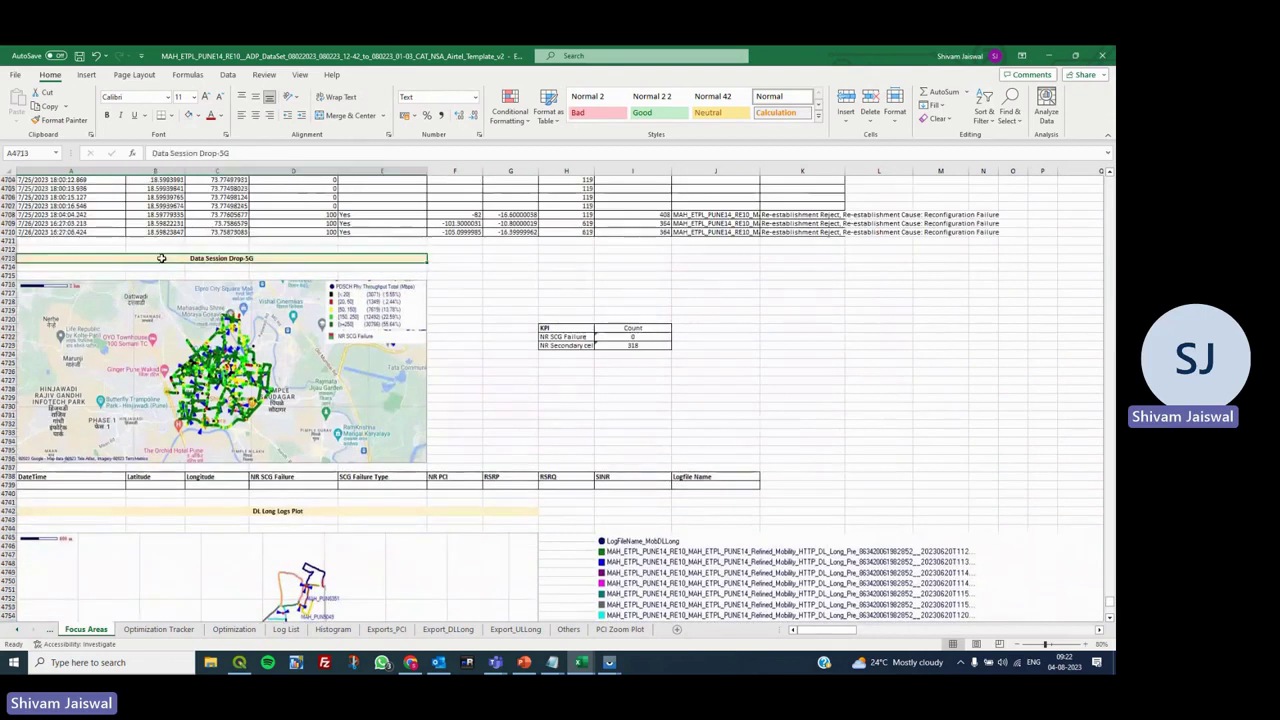
click(632, 371)
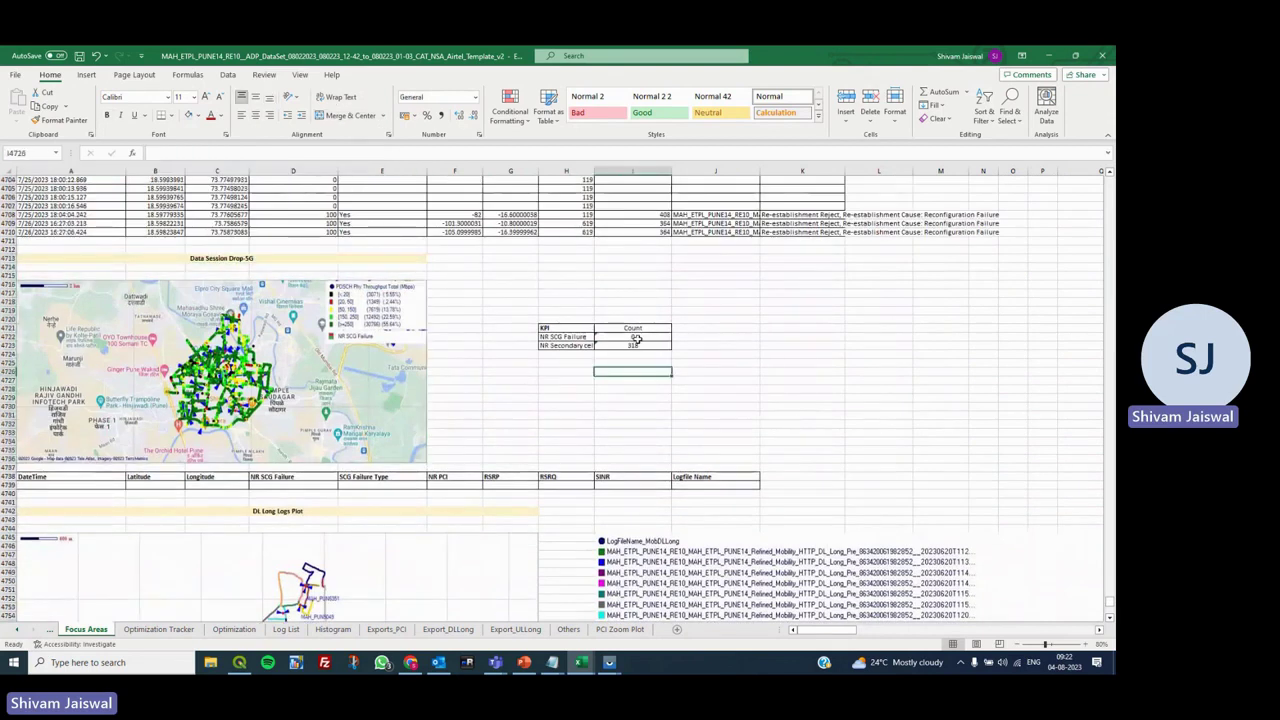
click(678, 484)
- Review the DL Long Logs Plot and UL Long Logs Plot maps with their logfile legends
scroll(646, 400, down, 10)
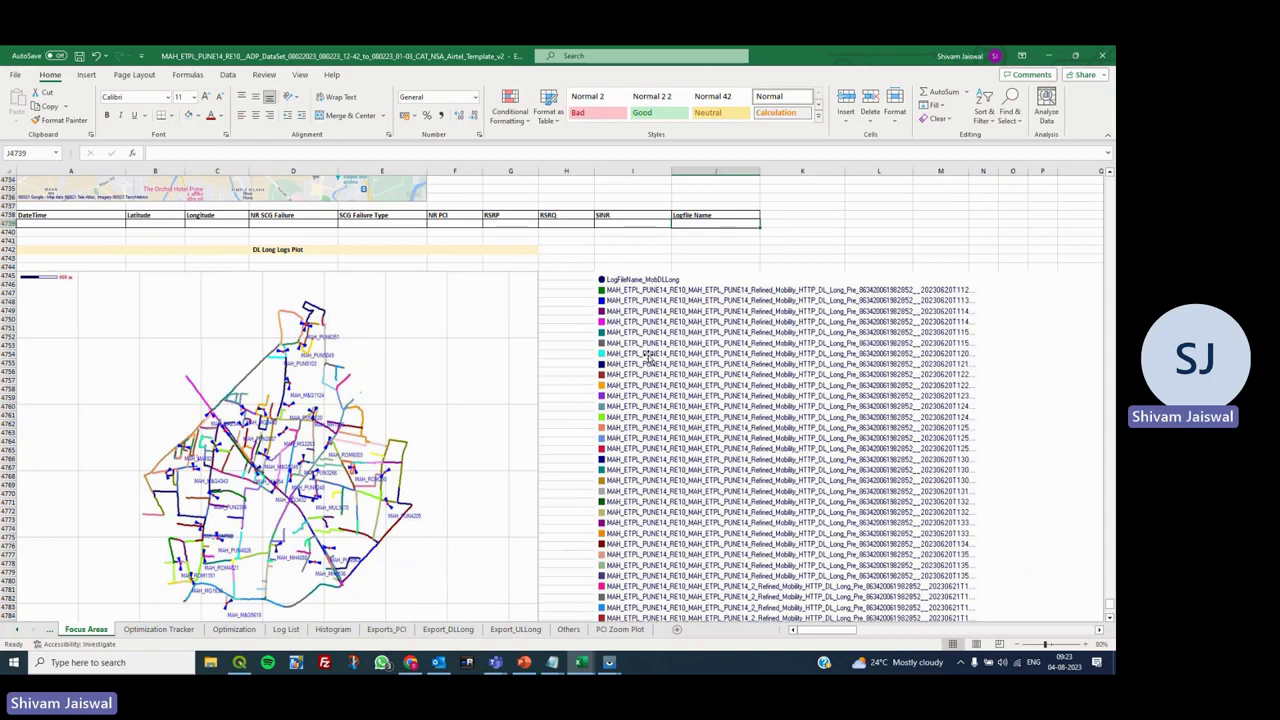
scroll(617, 432, down, 6)
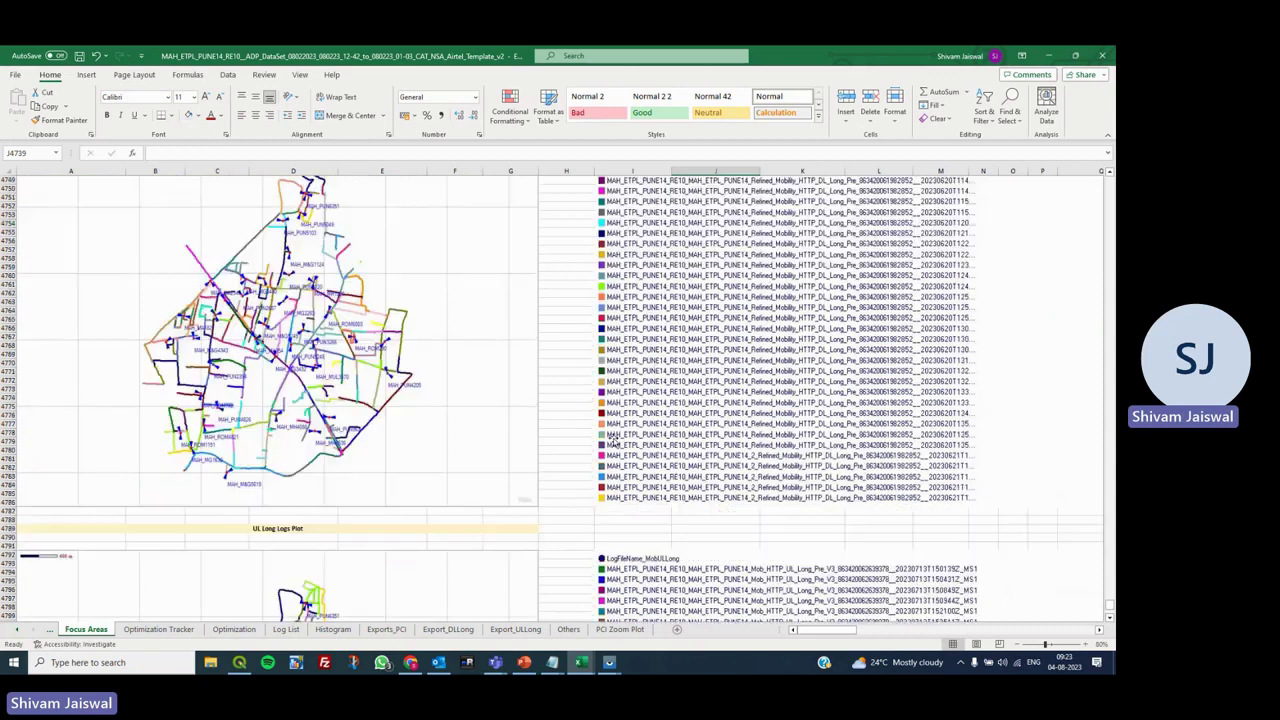
scroll(628, 398, up, 5)
click(262, 226)
scroll(336, 461, down, 2)
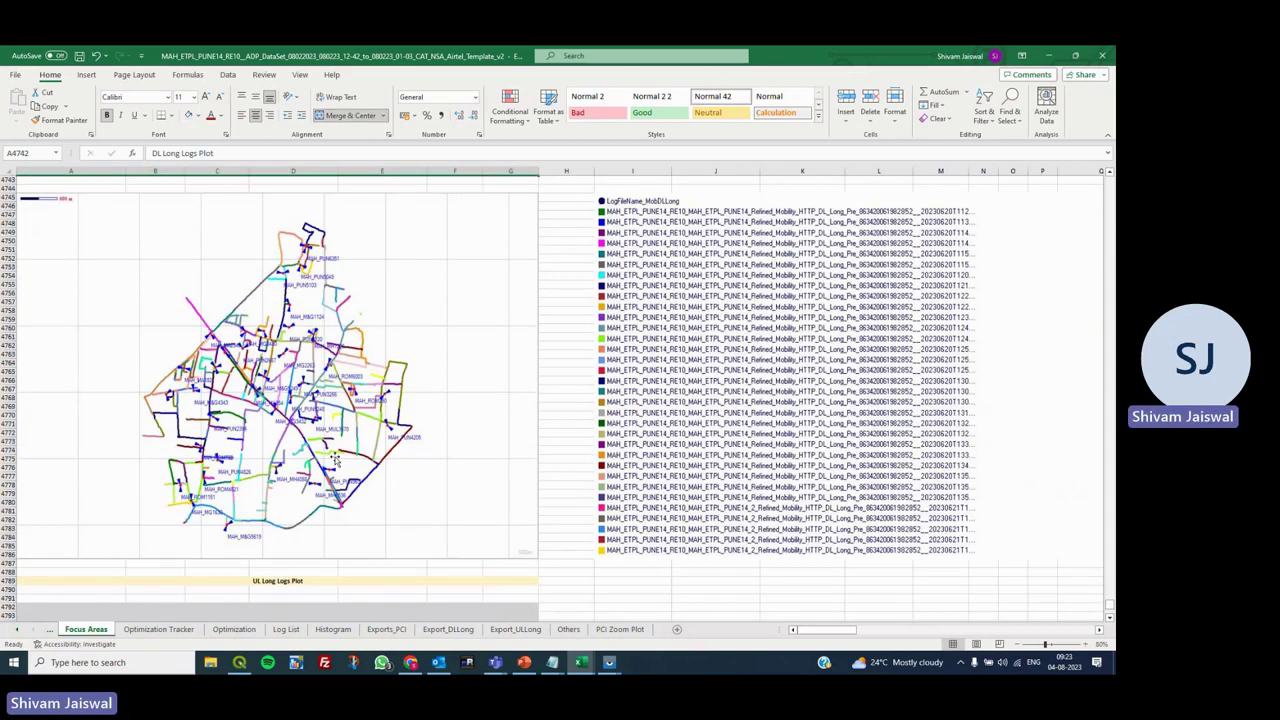
scroll(336, 460, down, 10)
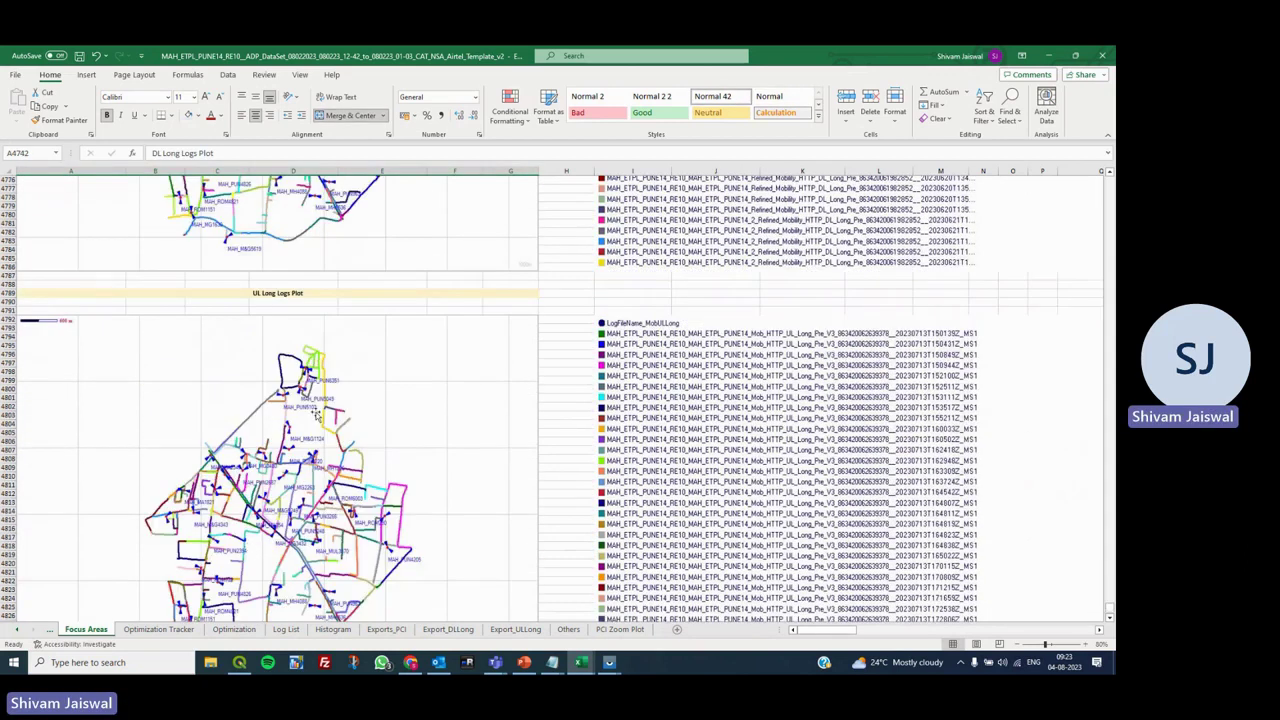
scroll(318, 418, down, 5)
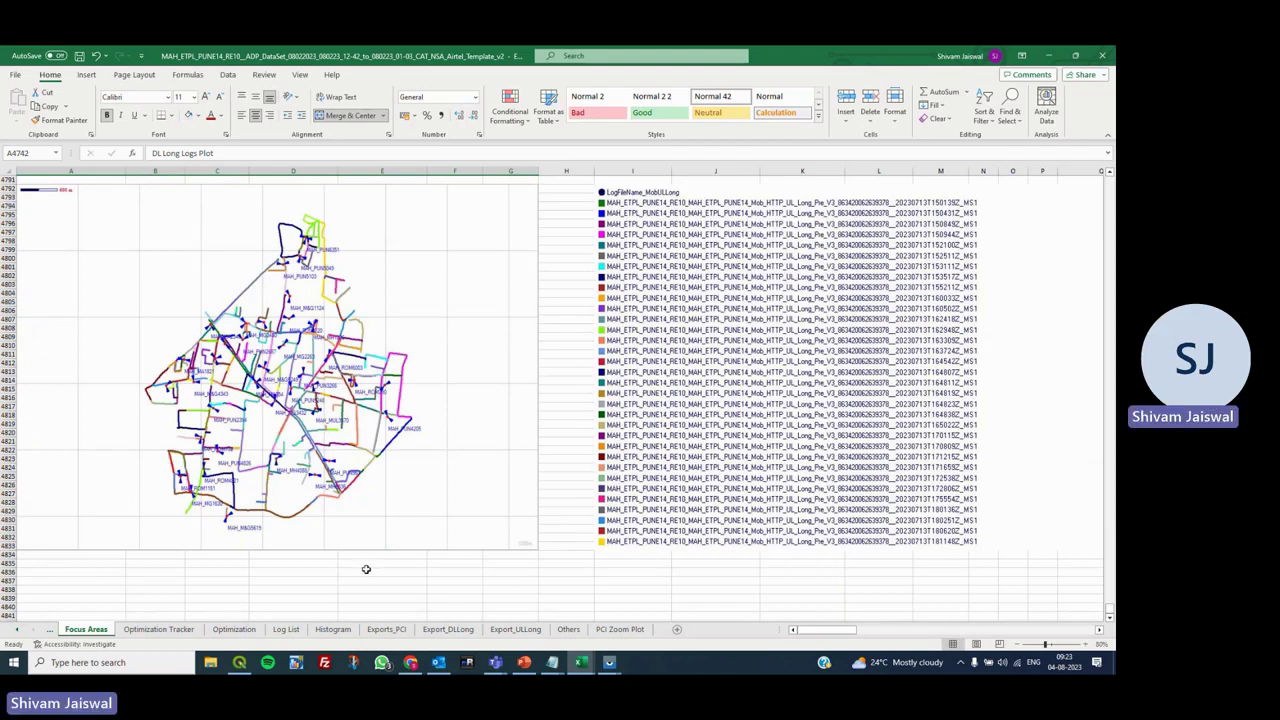
- Review the LTE and NR frequency and serving channel plots on the Cluster AT Plots without GMap and Cluster AT Plots sheets
click(30, 630)
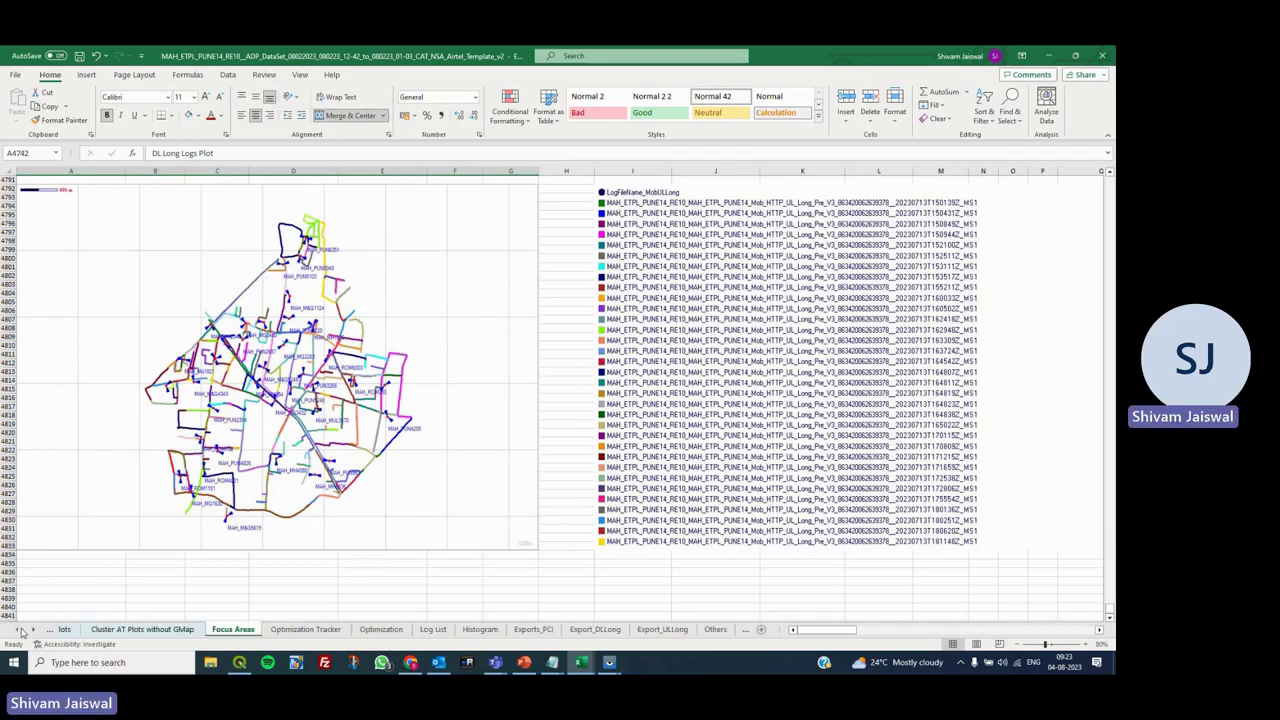
click(181, 630)
scroll(400, 471, down, 8)
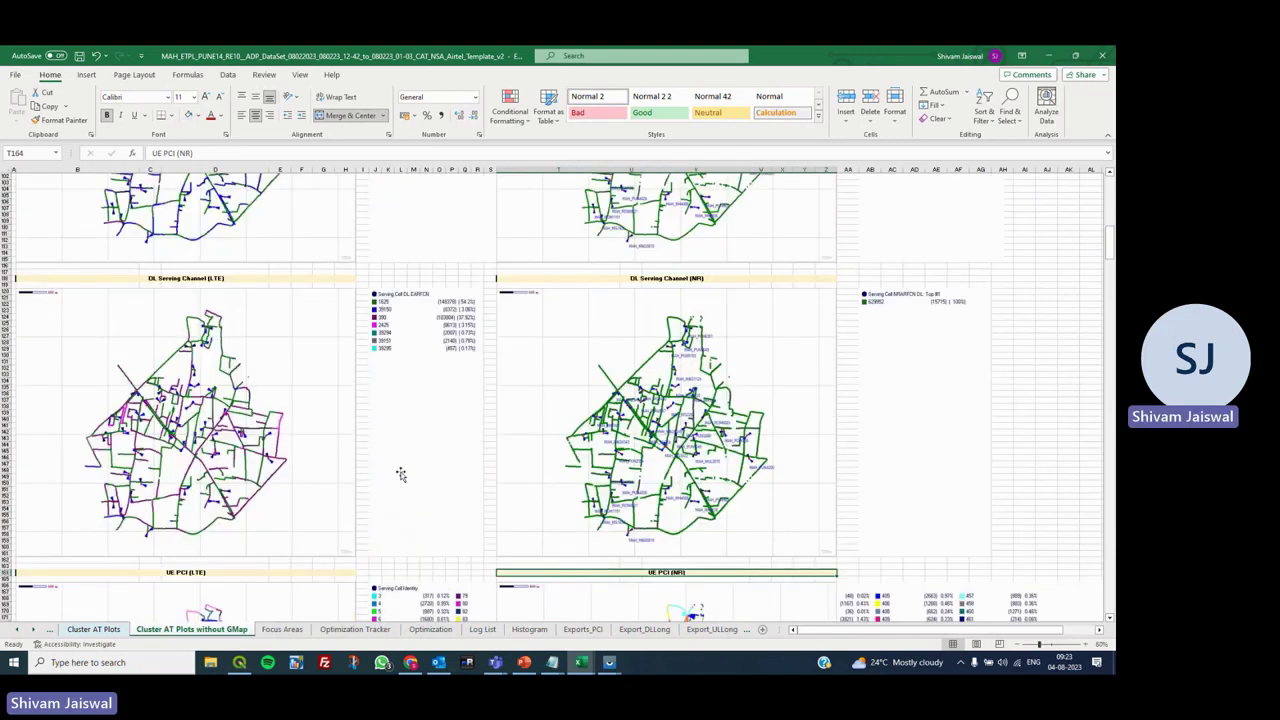
scroll(675, 387, up, 7)
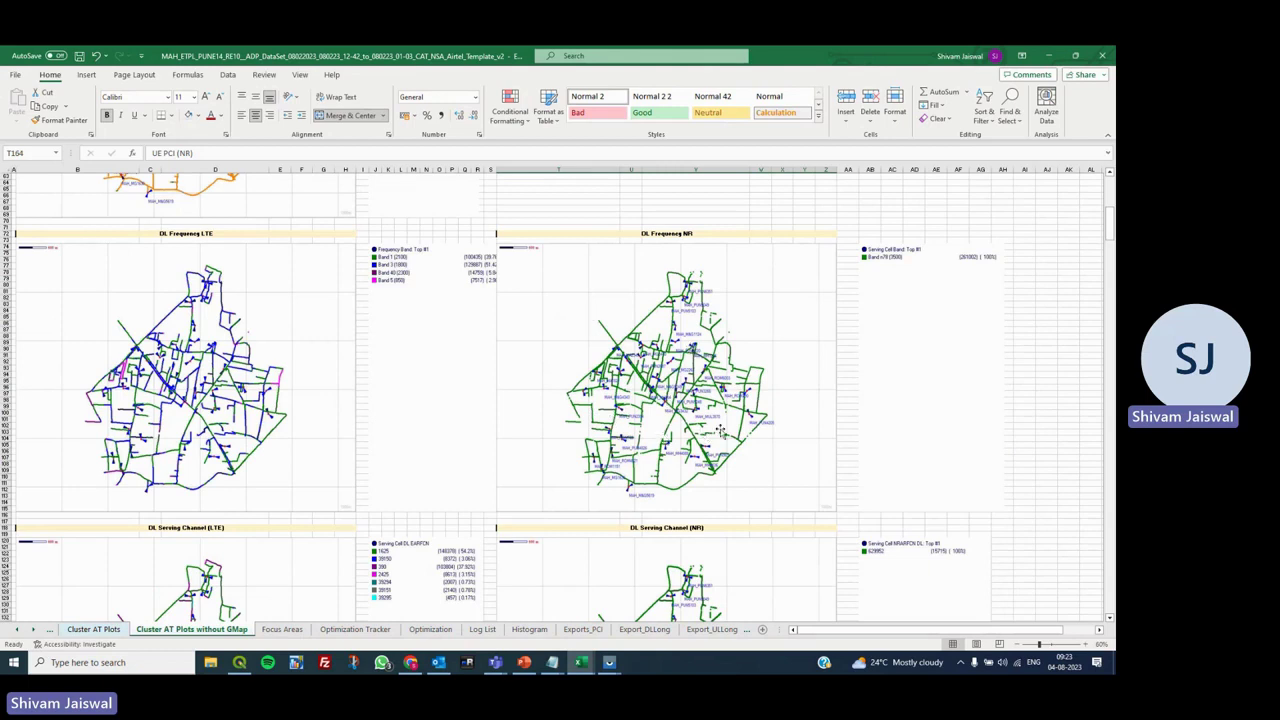
scroll(740, 429, up, 3)
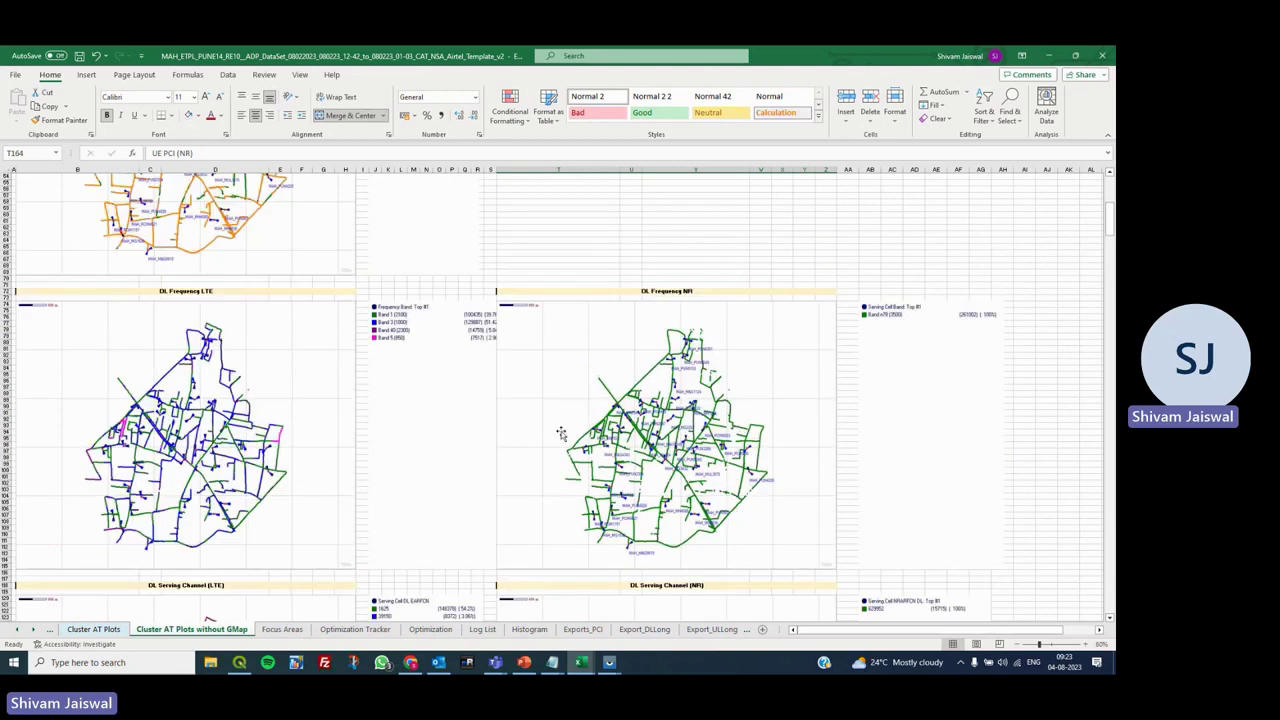
click(72, 631)
scroll(658, 475, up, 8)
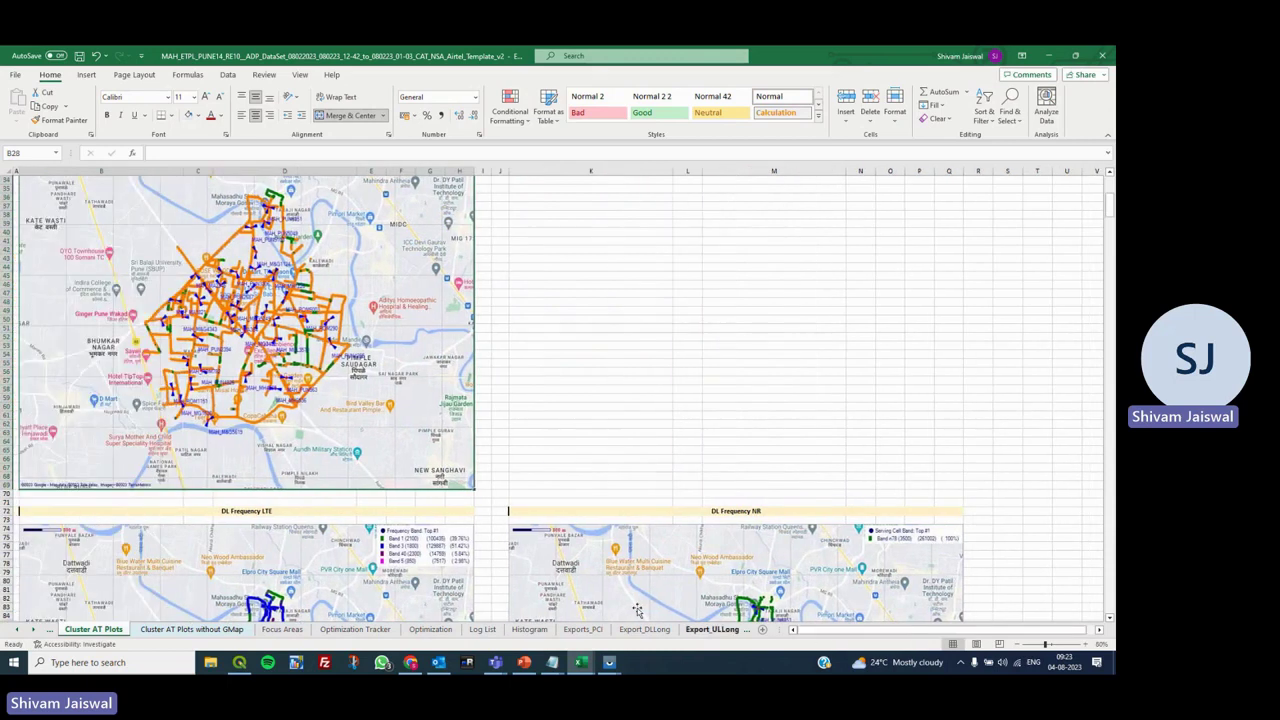
- View the data on the Exports_PCI, Export_DLLong and Export_ULLong sheets and return to the PCI Zoom Plot sheet
click(49, 629)
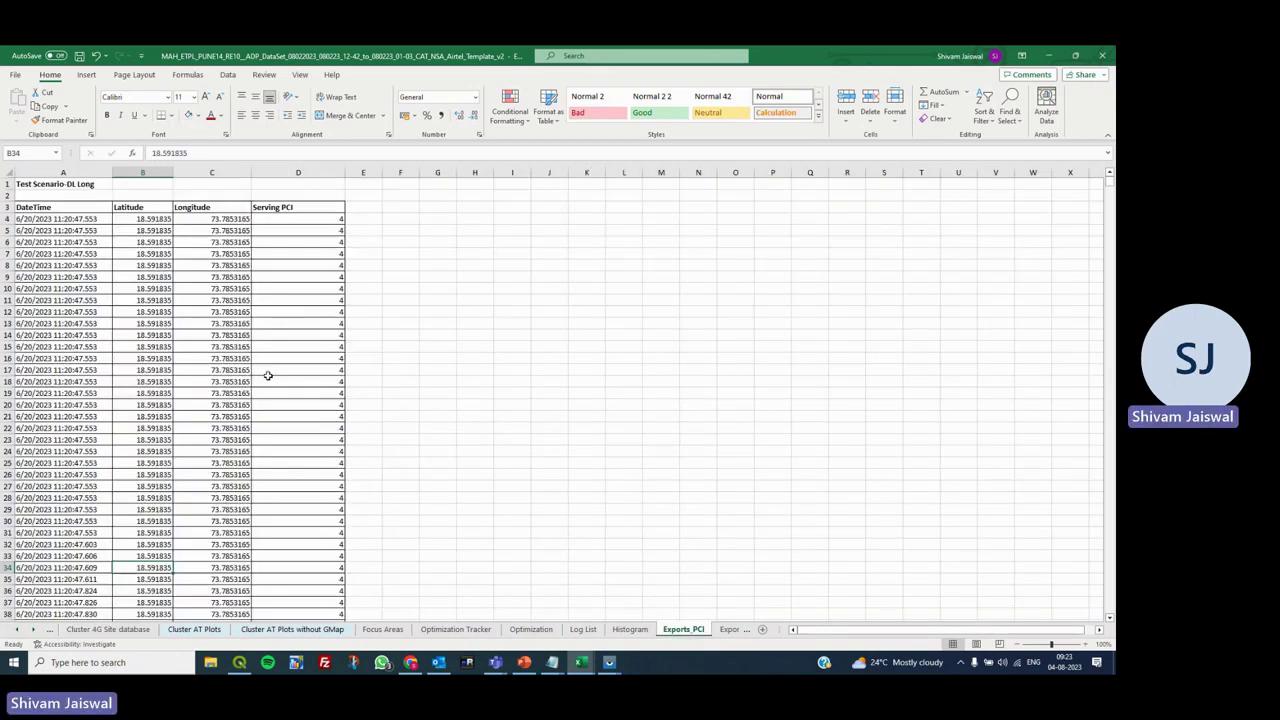
click(729, 631)
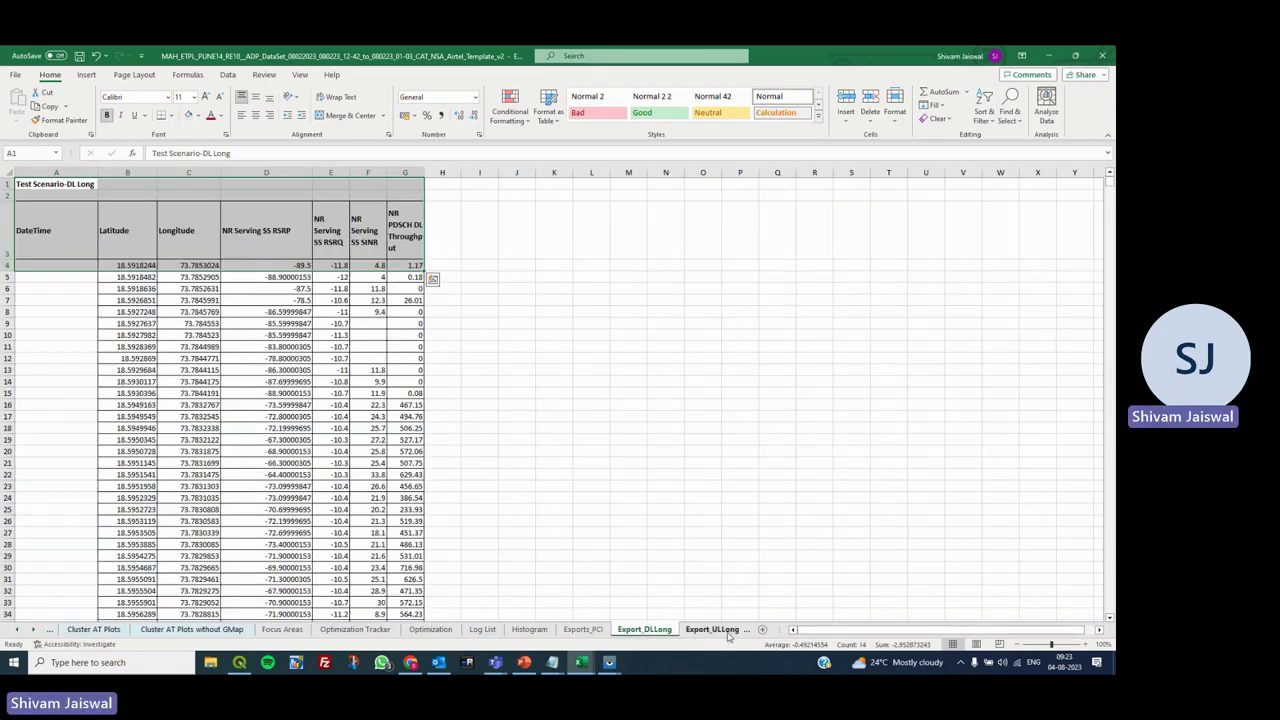
click(714, 630)
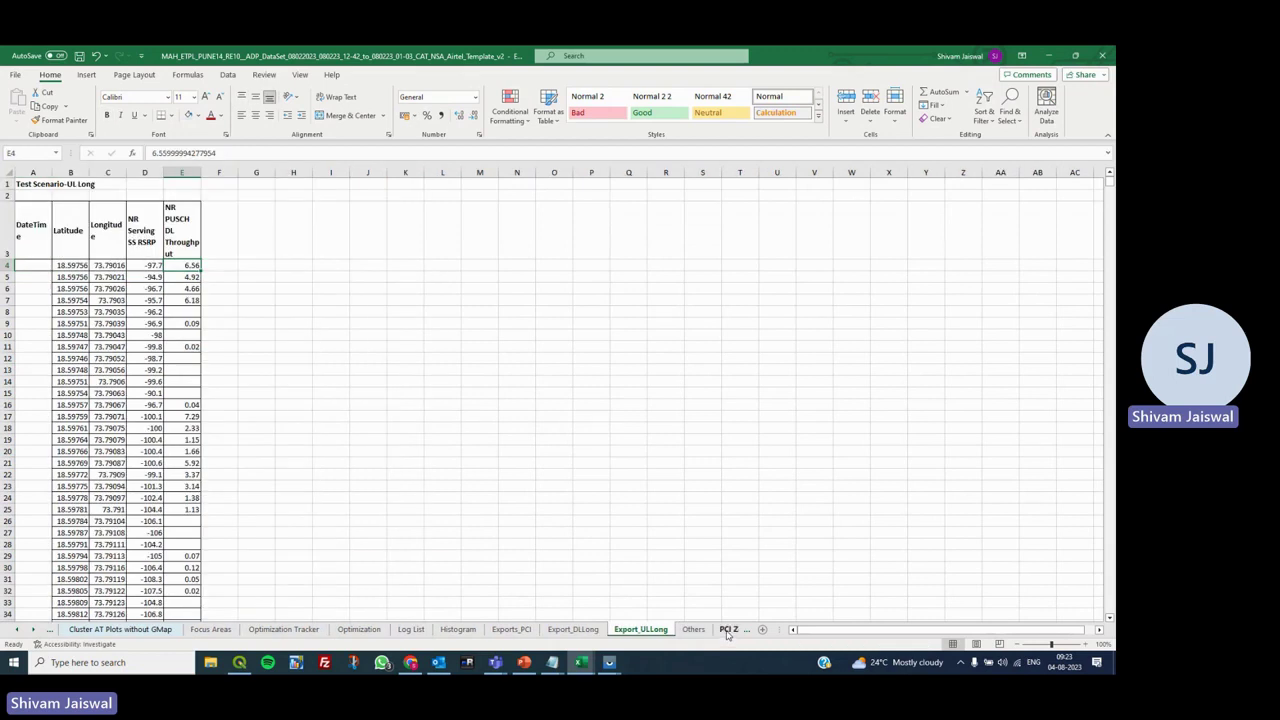
click(728, 632)
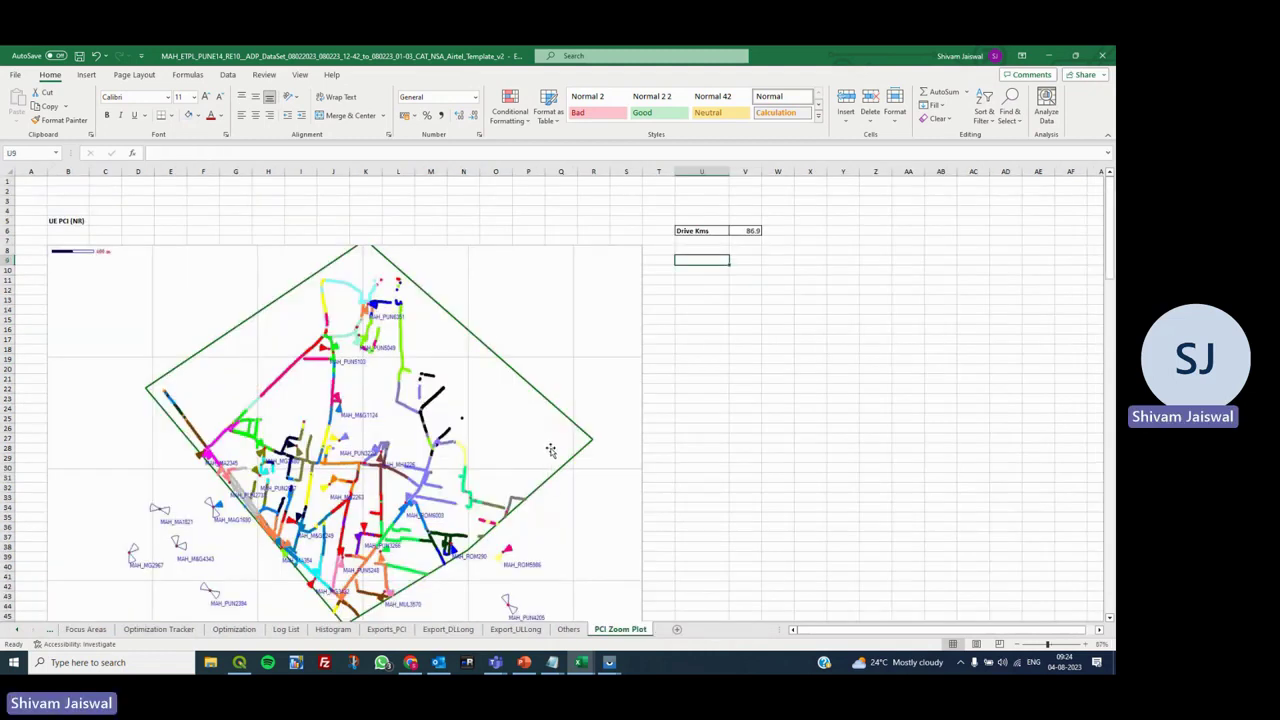